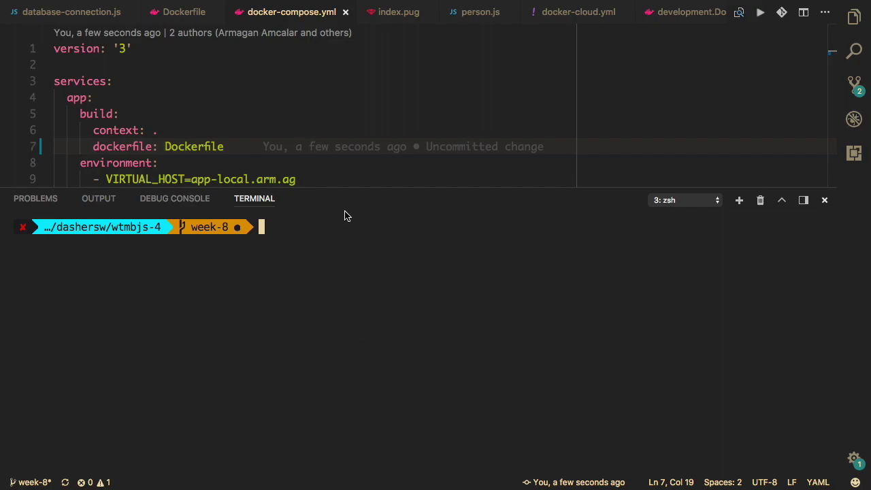
- Shrink the terminal panel so lines 12–17 of docker-compose.yml are visible
drag(355, 203, 374, 246)
drag(372, 185, 380, 223)
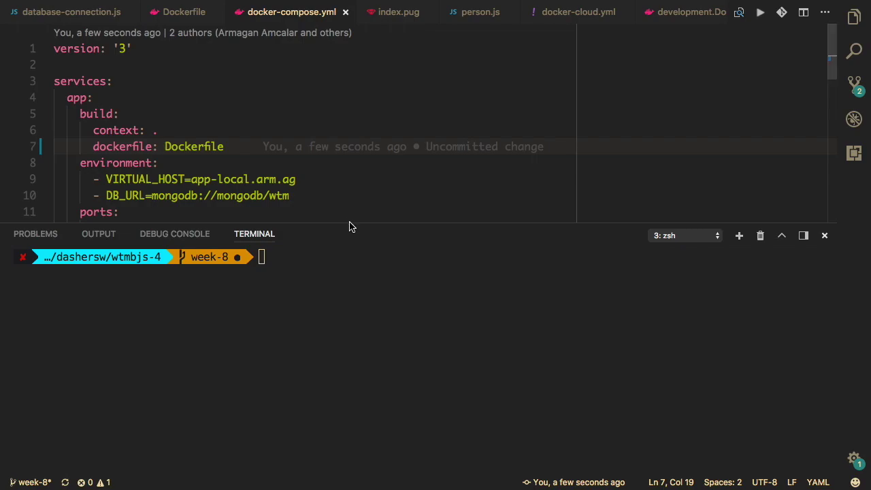
drag(352, 224, 361, 315)
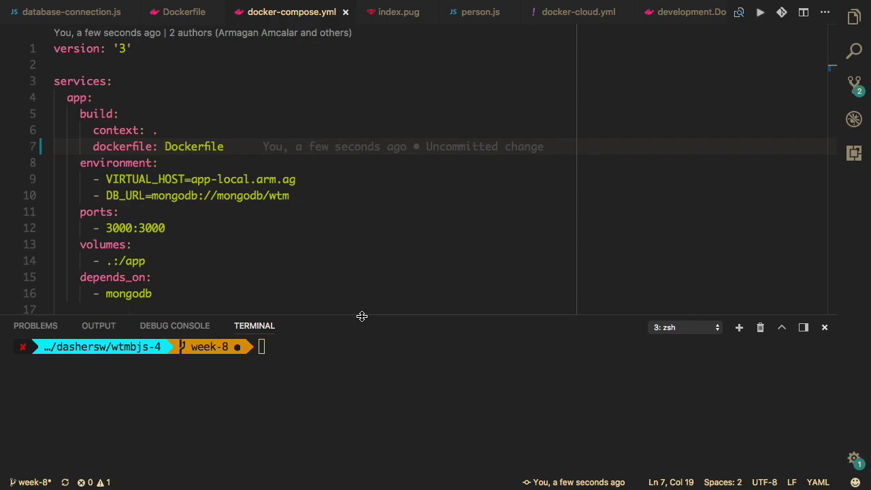
- Load cloud.docker.com in a new browser tab
key(super+Tab)
key(super+t)
text(cloud.)
key(BackSpace)
text(d)
key(Return)
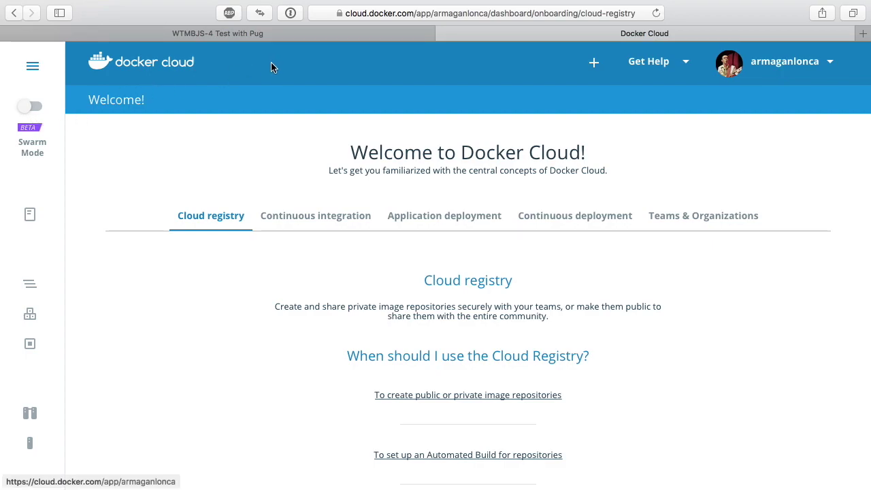
- Toggle Swarm mode on and back off, then expand Docker Cloud's side navigation panel
click(27, 107)
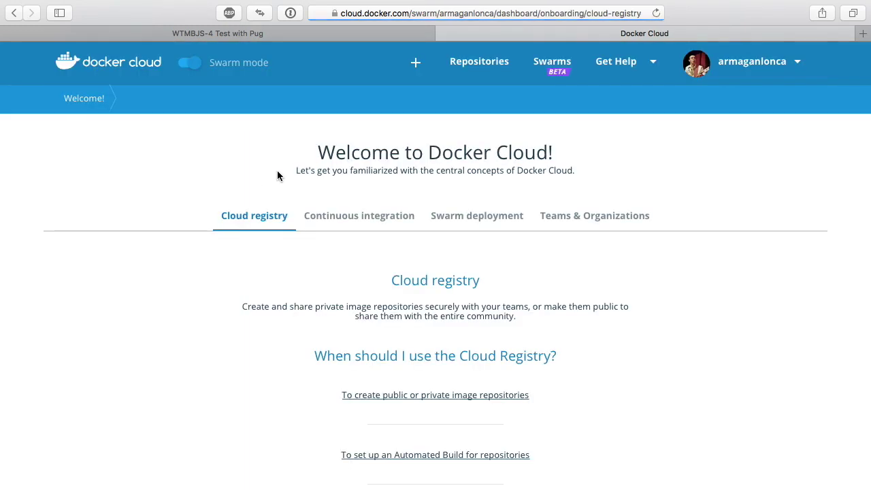
click(194, 64)
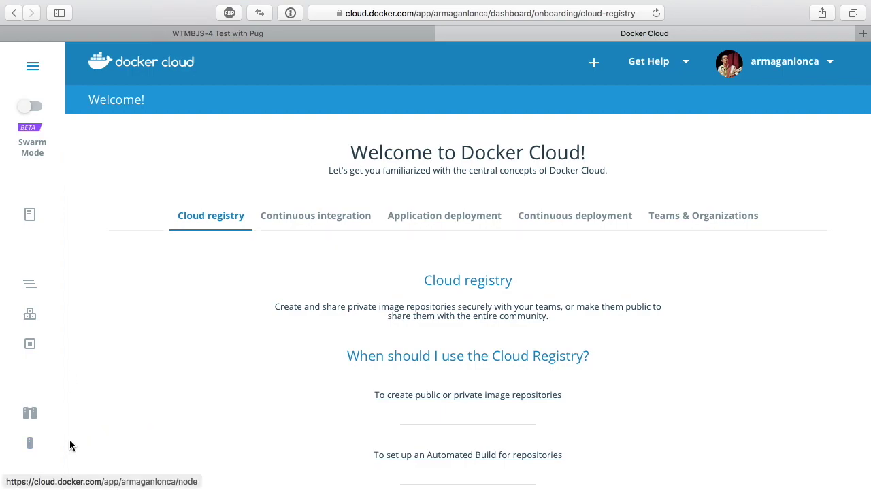
click(34, 64)
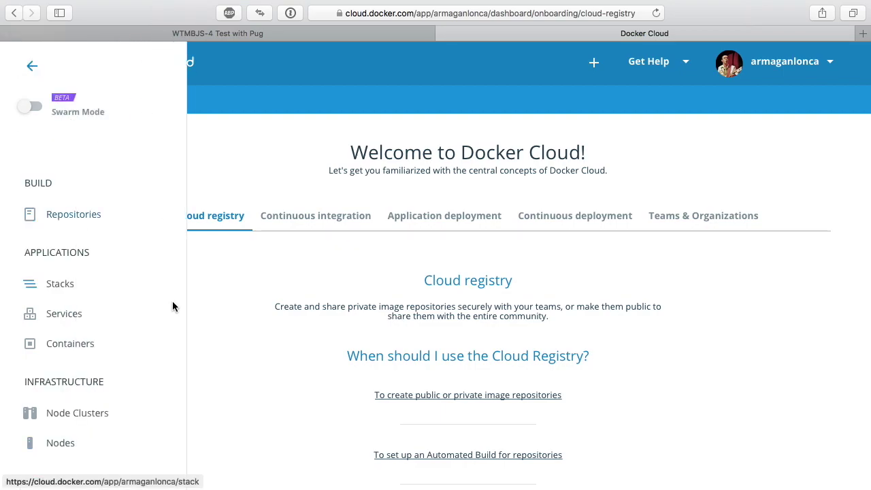
scroll(276, 235, down, 4)
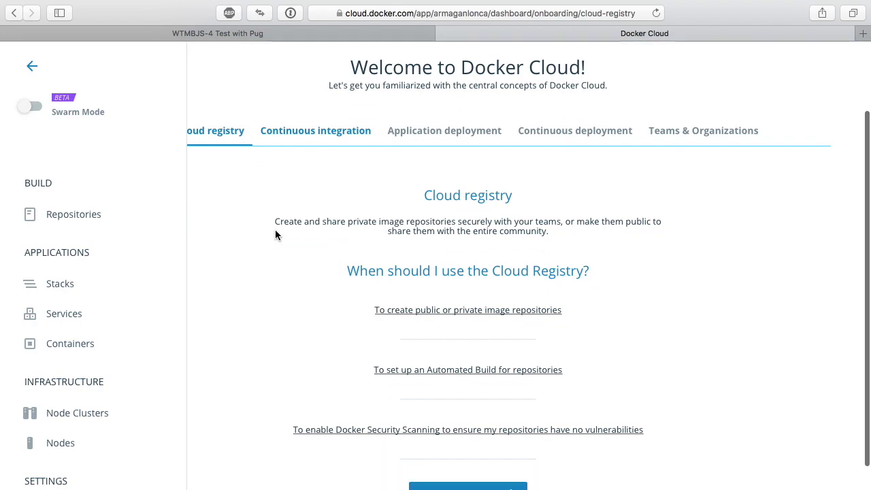
scroll(276, 232, up, 4)
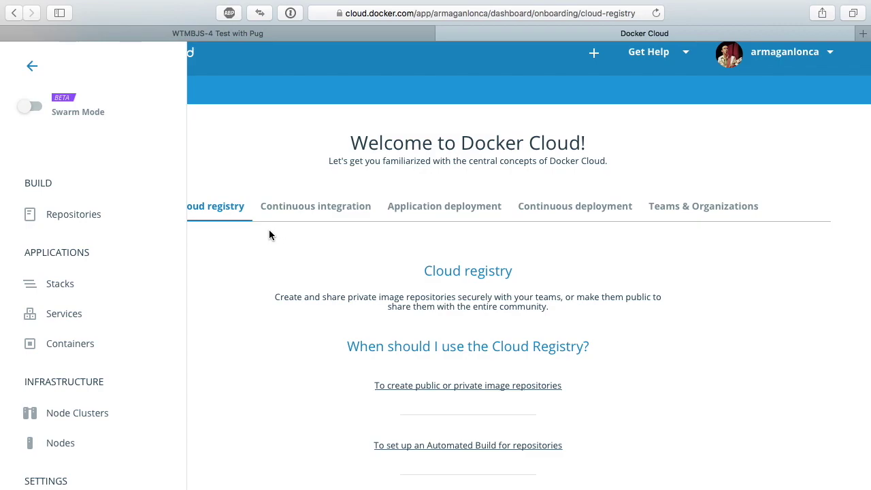
scroll(94, 354, down, 4)
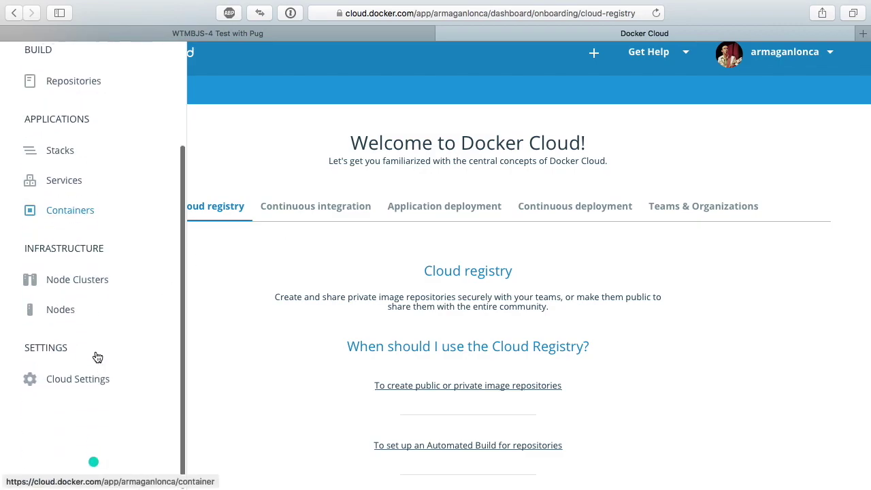
- Open Cloud Settings and scroll down to the GitHub source provider
click(74, 382)
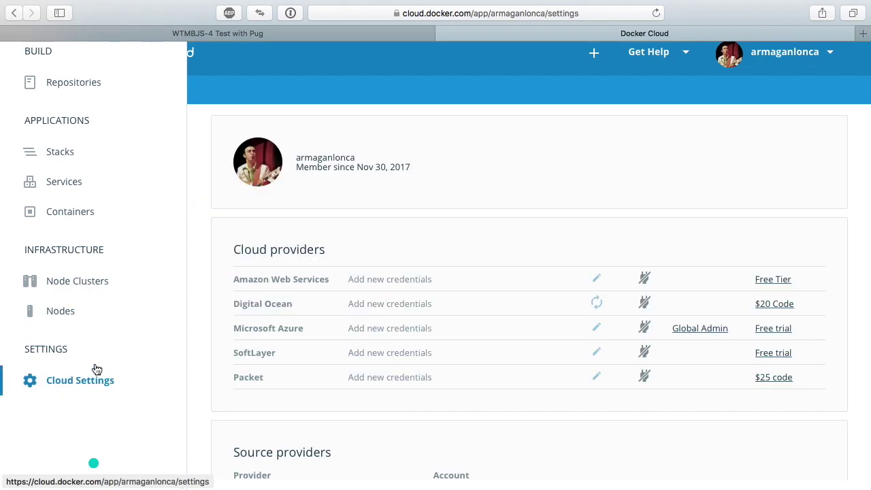
scroll(311, 234, down, 1)
scroll(311, 232, down, 2)
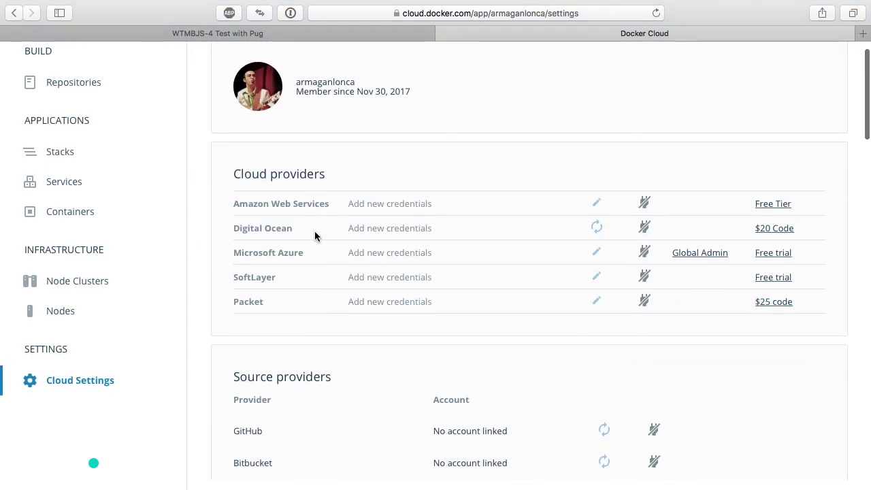
scroll(292, 185, down, 2)
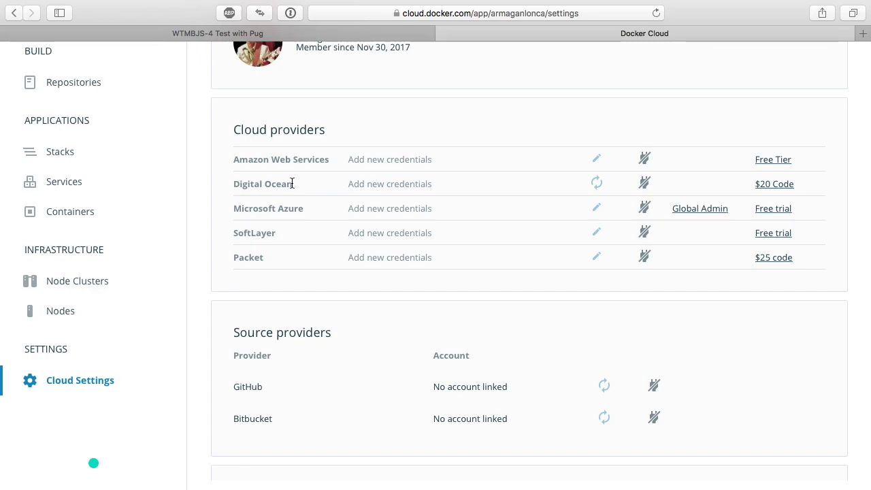
scroll(292, 183, down, 4)
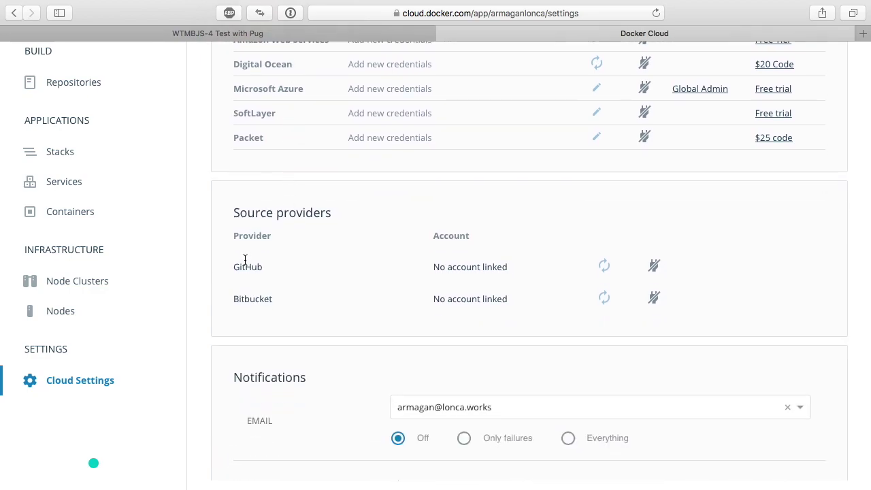
double_click(238, 267)
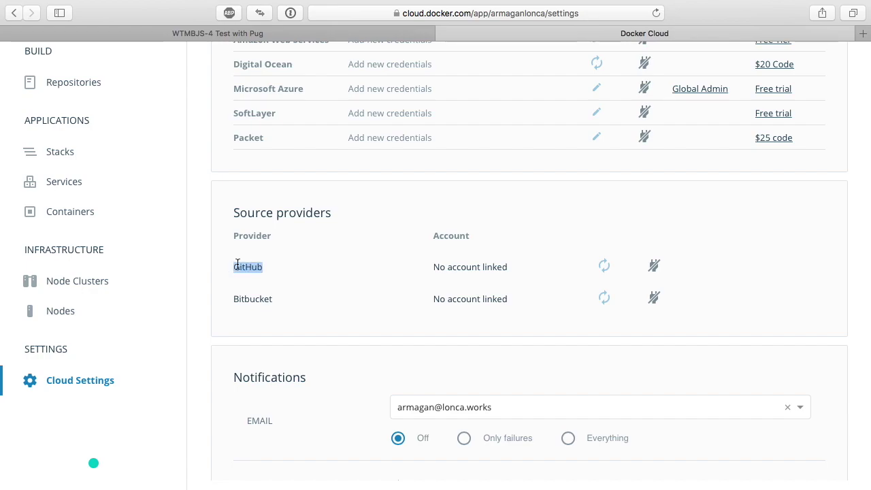
click(241, 301)
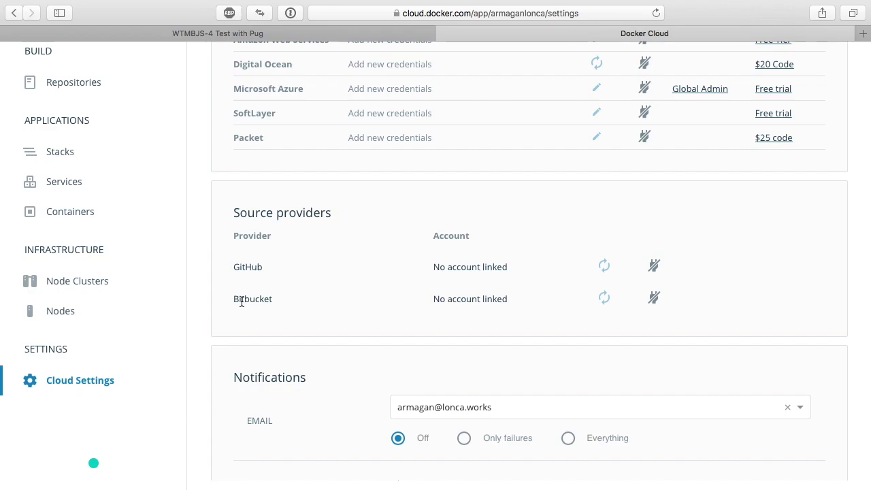
- Unlink the Slack notification integration and scroll back through the settings
scroll(241, 301, down, 5)
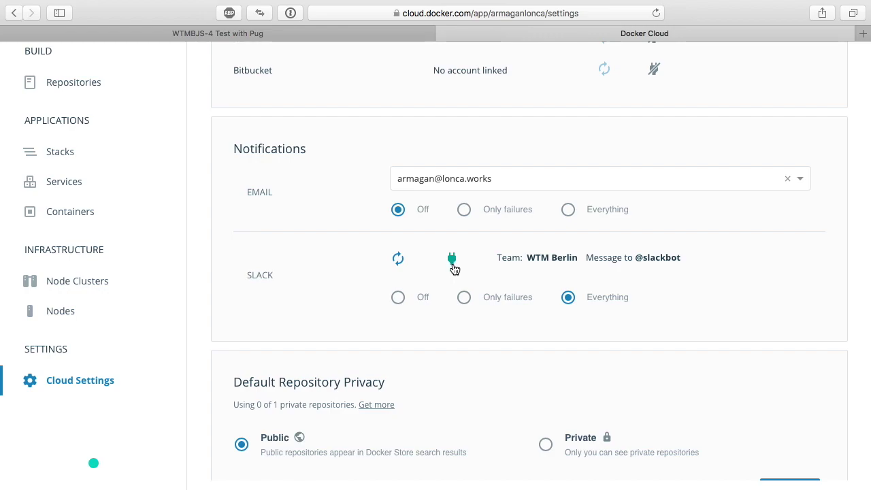
click(453, 266)
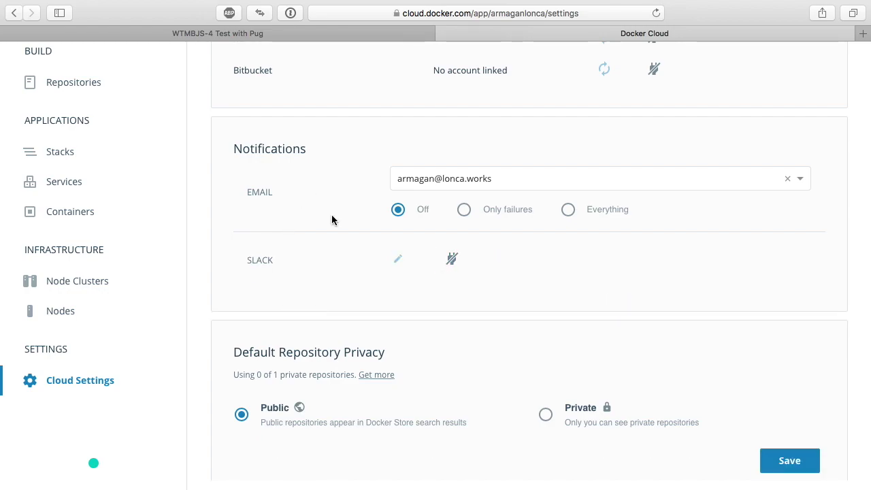
scroll(332, 219, down, 5)
scroll(331, 219, down, 4)
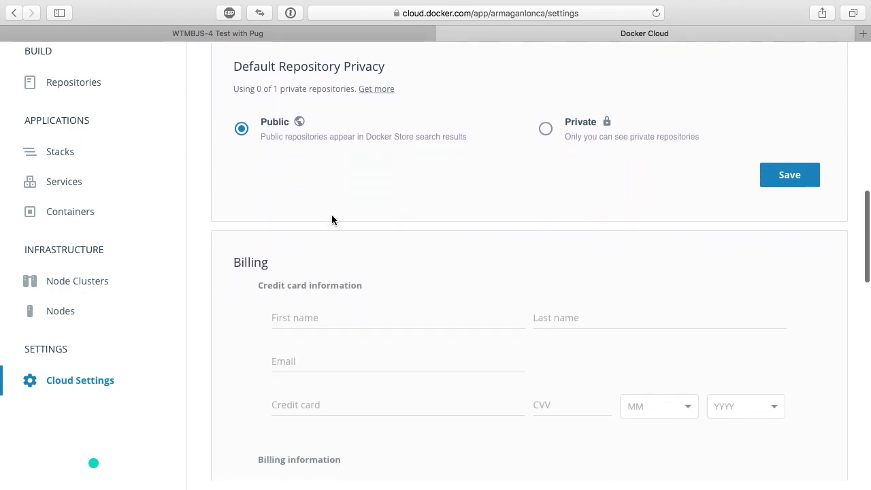
scroll(331, 216, up, 1)
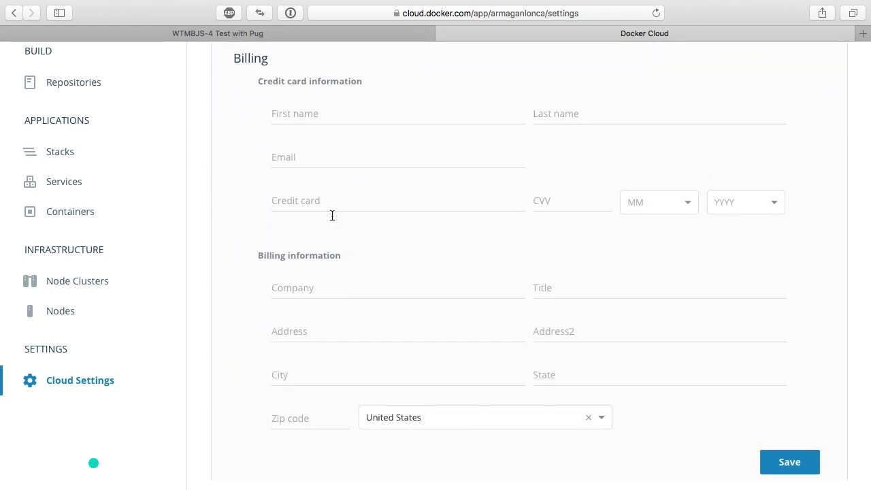
scroll(332, 216, down, 7)
scroll(332, 219, down, 5)
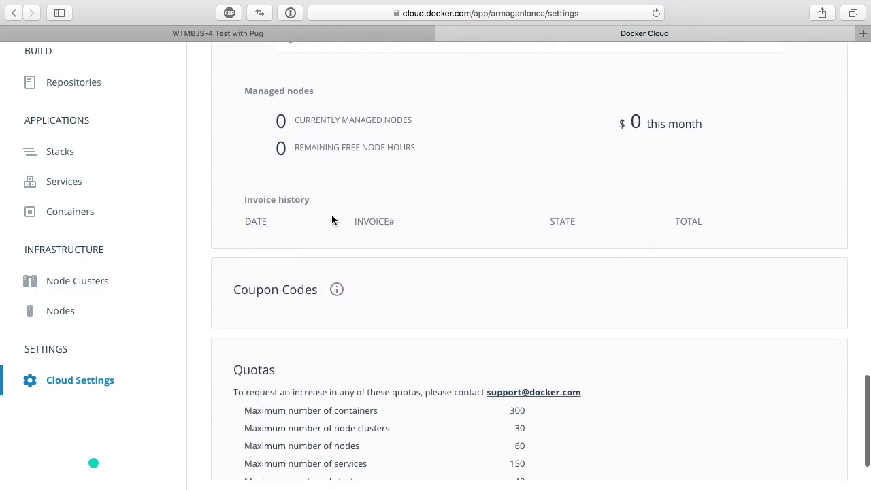
scroll(332, 219, up, 15)
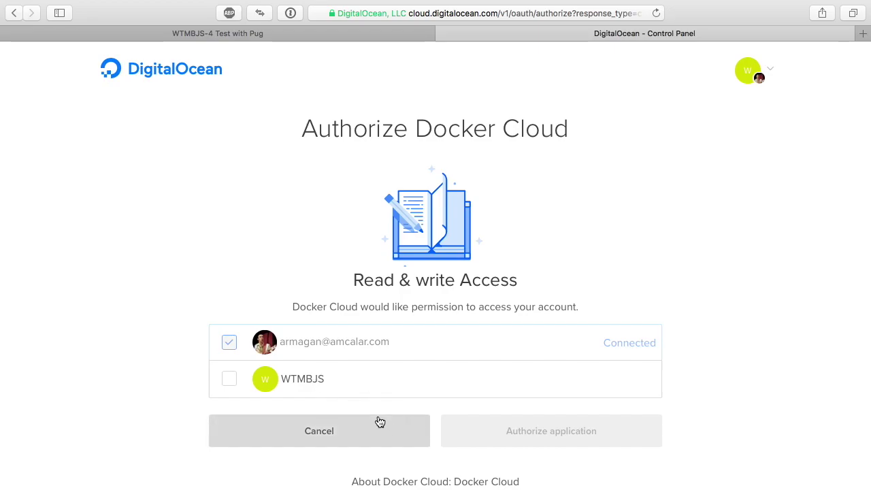
- Include the WTMBJS team account and authorize Docker Cloud's access on DigitalOcean
scroll(397, 339, down, 1)
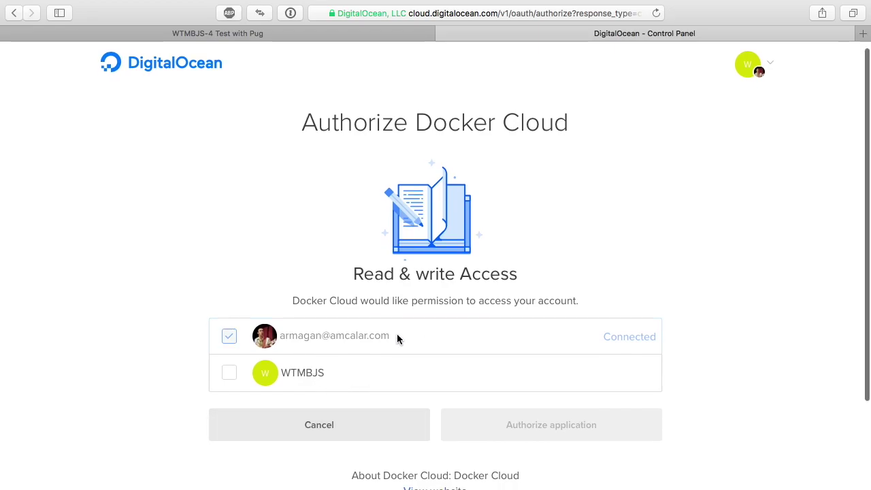
scroll(398, 339, down, 5)
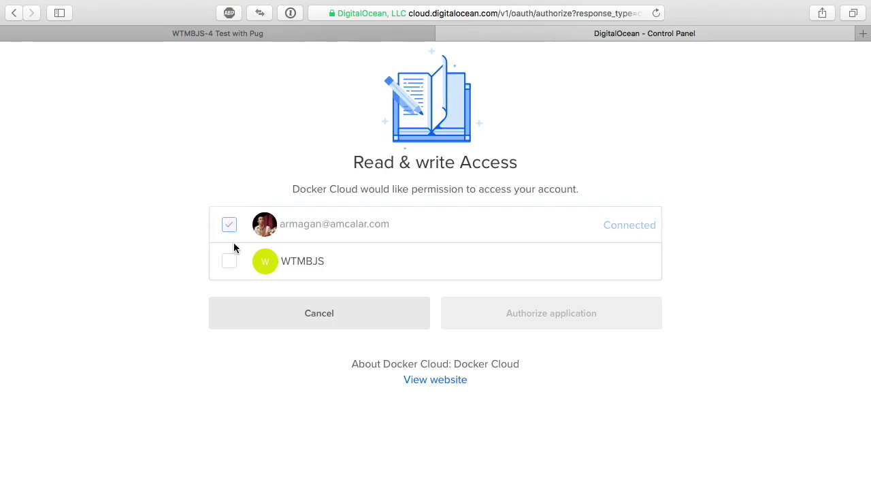
click(228, 264)
click(230, 265)
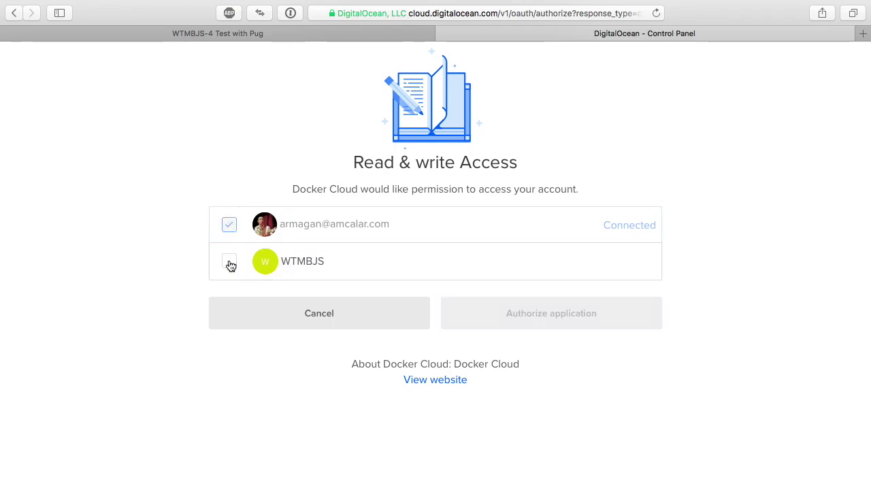
scroll(313, 102, up, 5)
scroll(315, 116, down, 5)
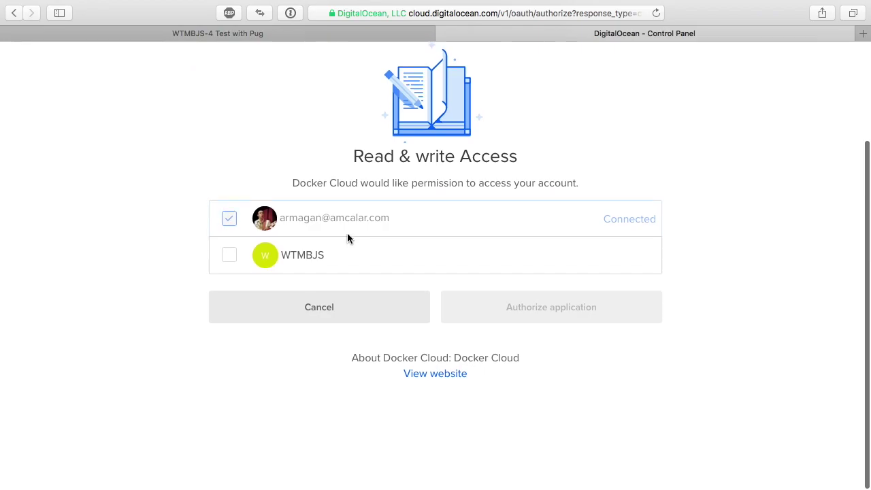
click(230, 266)
click(477, 328)
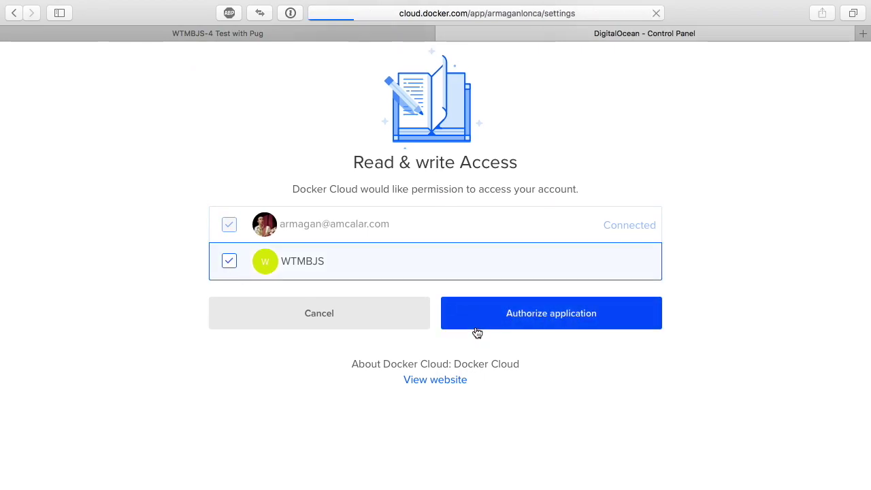
- Reveal and select the DigitalOcean $20 promotion code, then close its dialog
scroll(476, 326, down, 3)
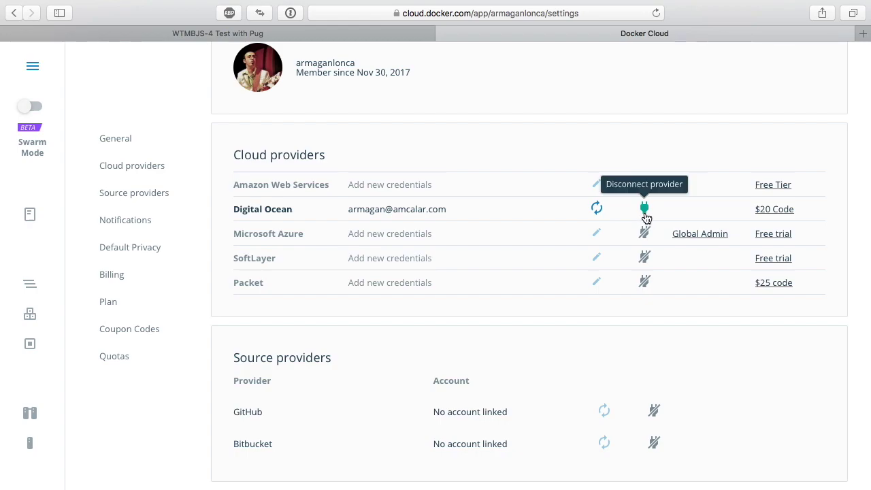
click(786, 209)
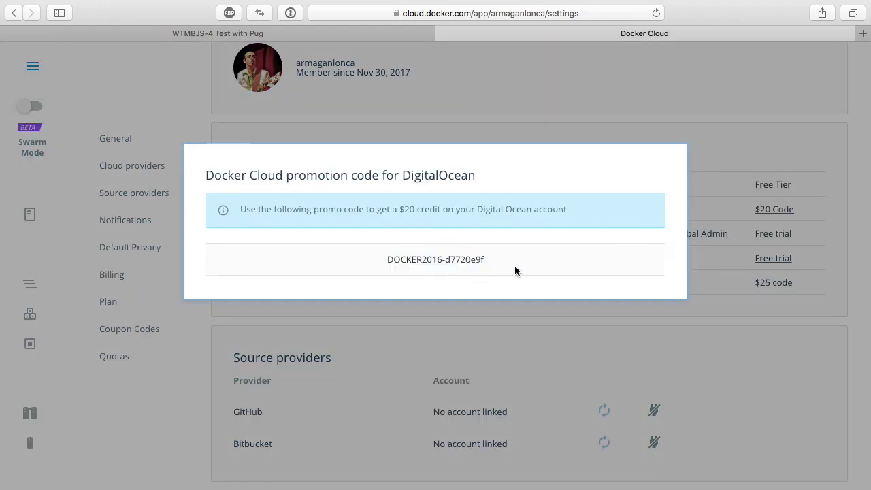
drag(514, 271, 391, 257)
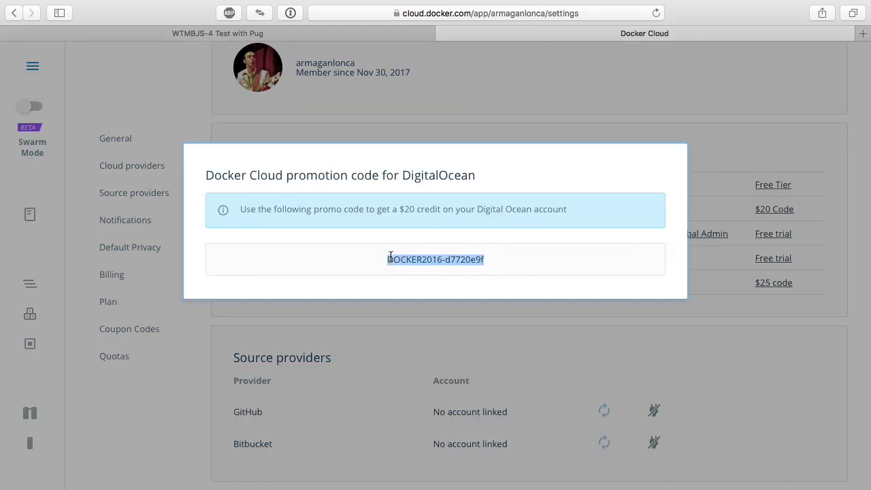
click(724, 161)
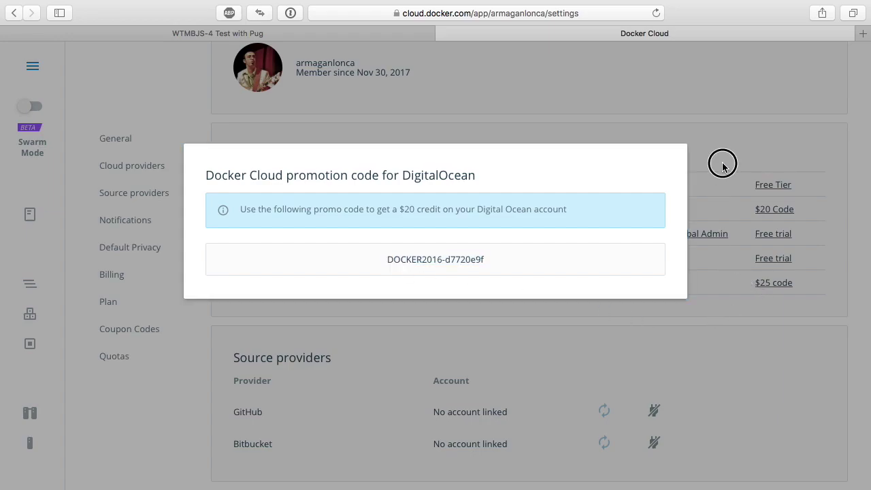
click(772, 210)
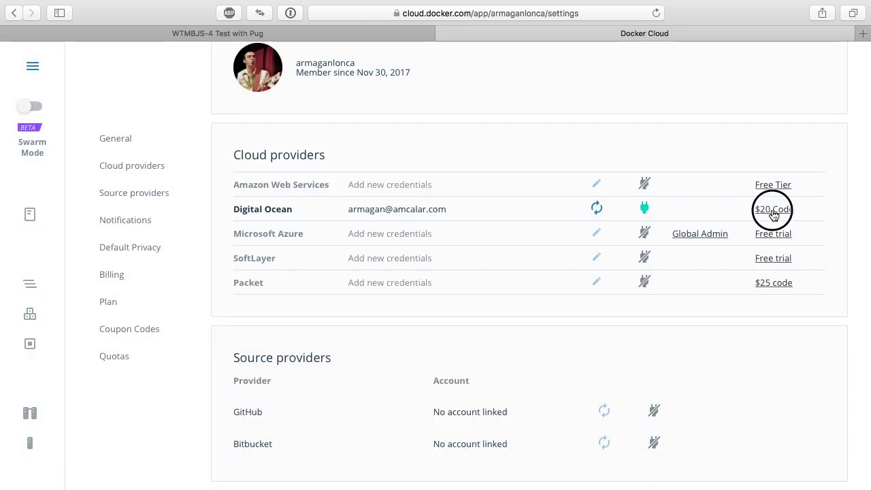
drag(601, 256, 381, 255)
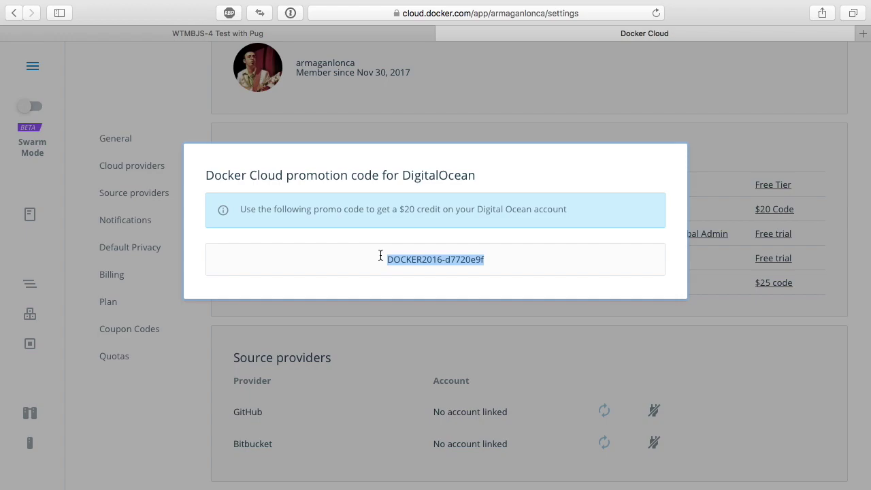
click(470, 344)
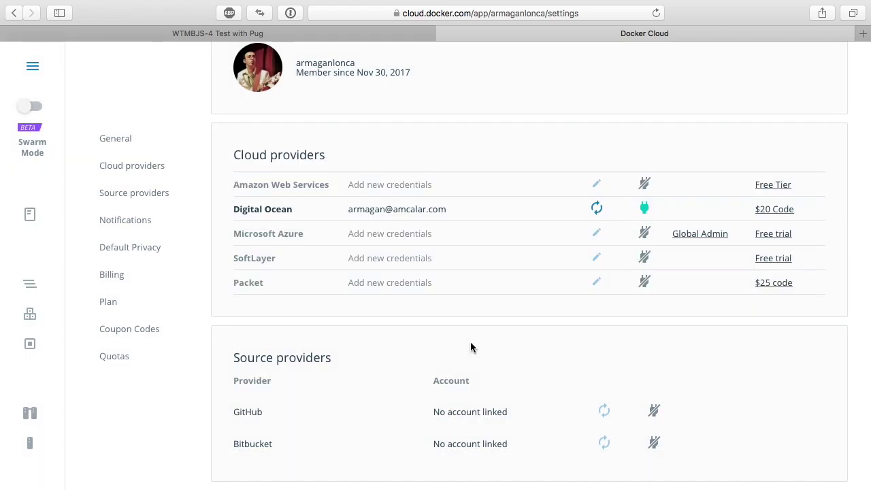
scroll(470, 347, up, 2)
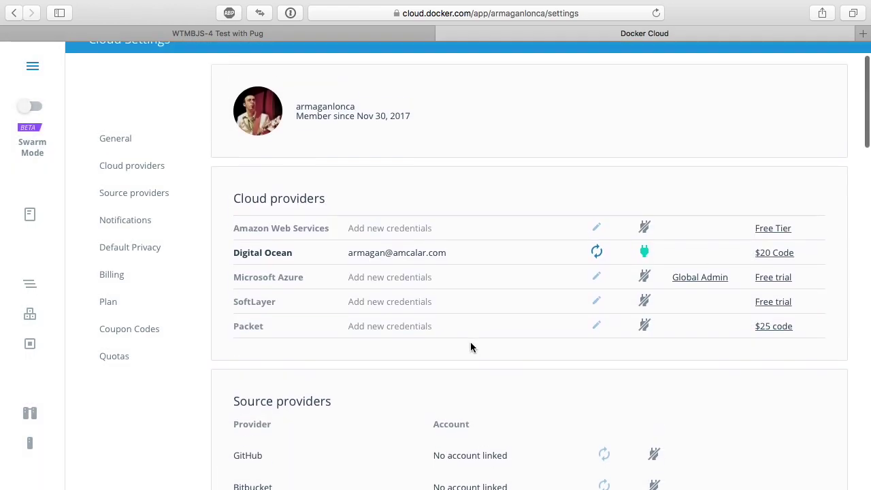
scroll(470, 348, down, 5)
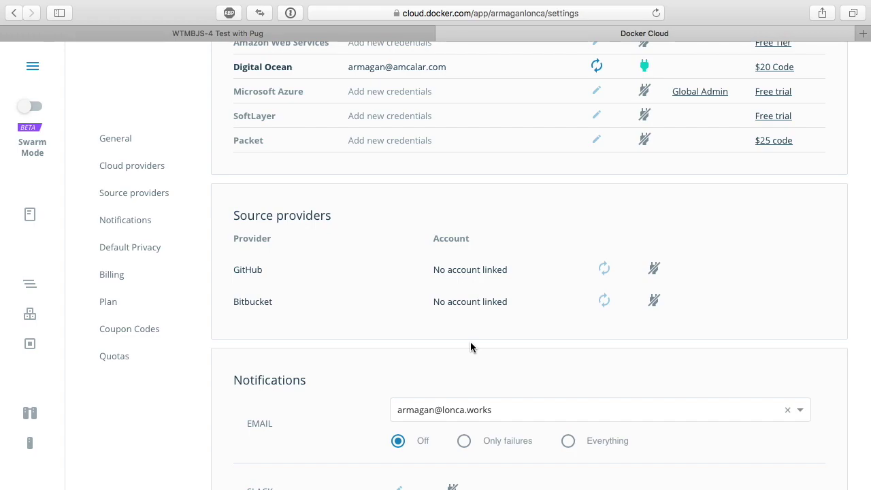
- Connect a GitHub account as Docker Cloud's source provider
click(659, 280)
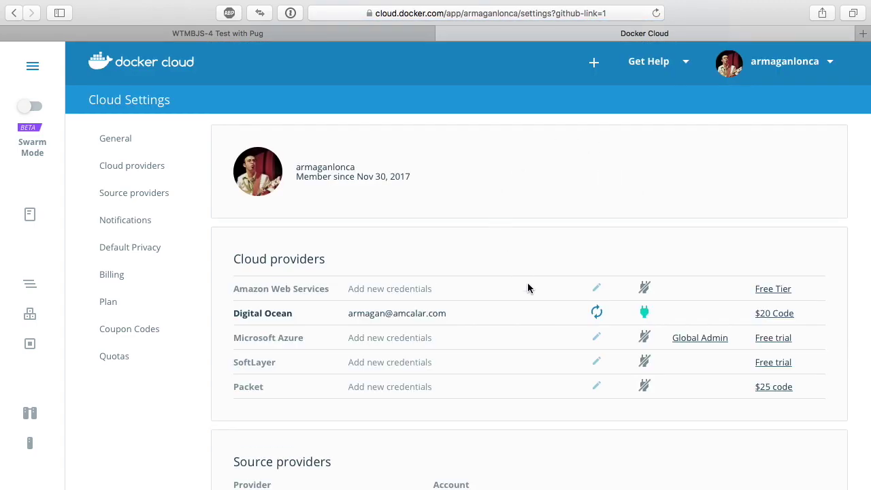
scroll(527, 286, down, 5)
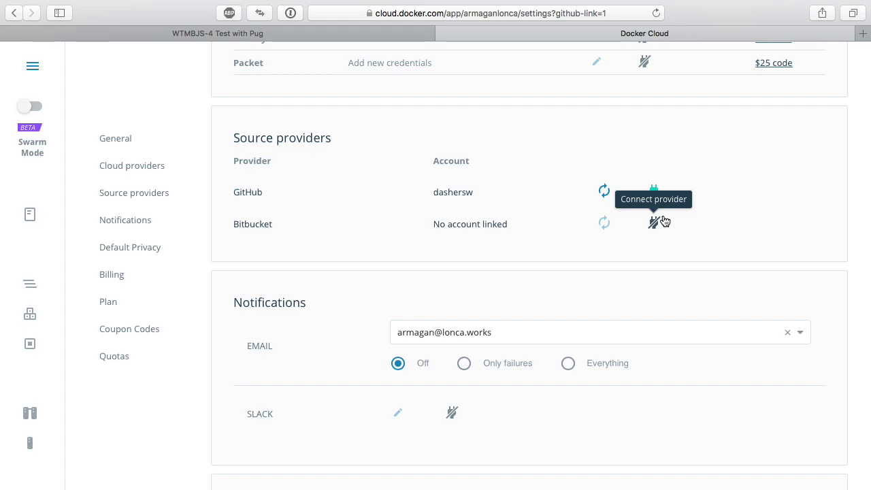
scroll(678, 303, down, 2)
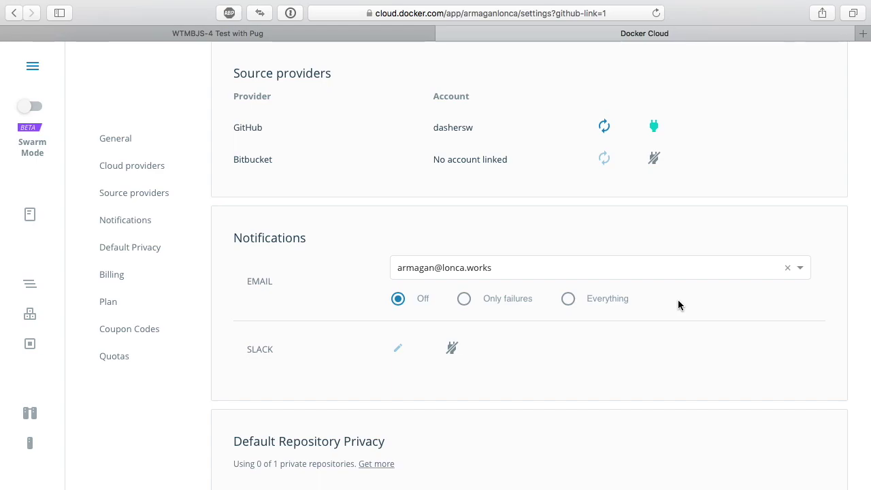
- Start the Slack connection and keep WTM Berlin as the workspace
click(452, 355)
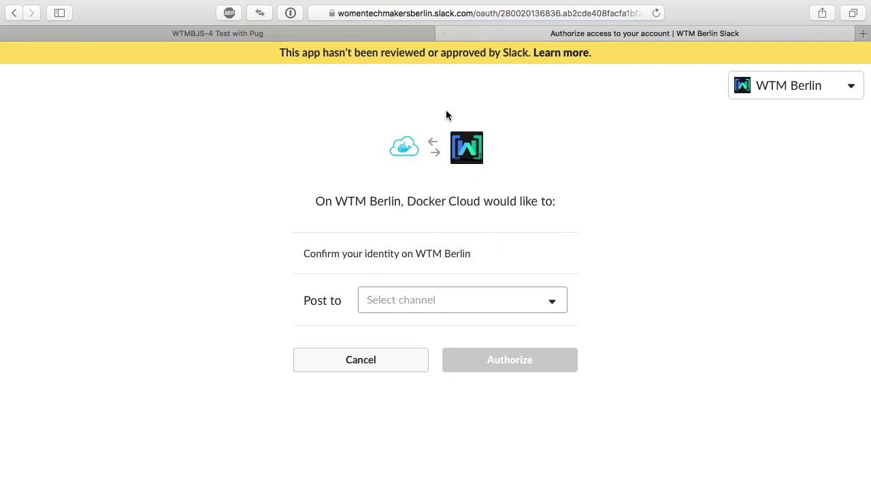
click(774, 89)
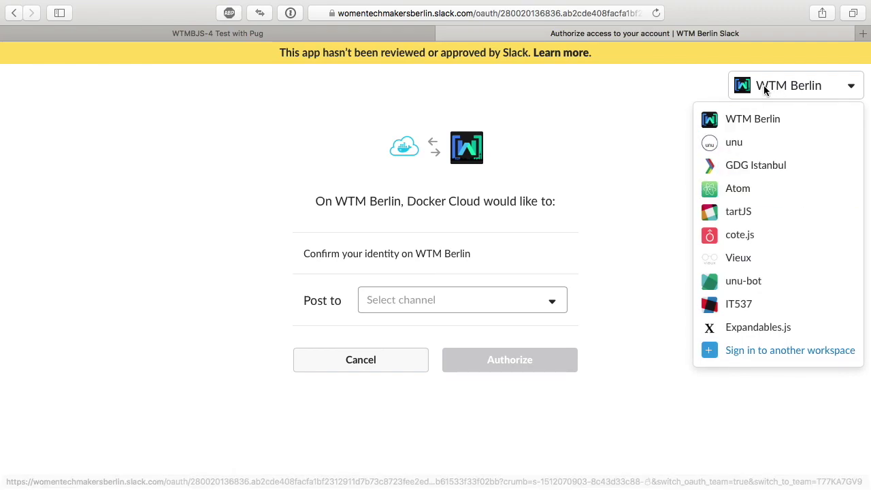
click(646, 95)
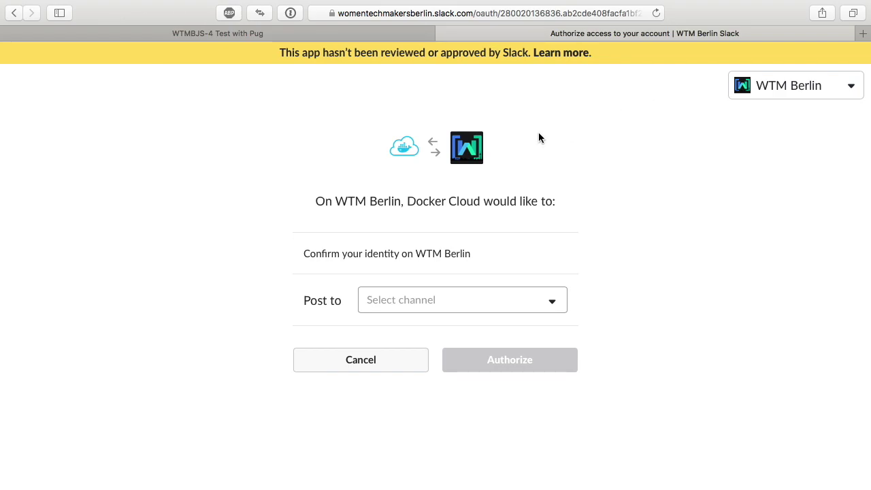
- Post to Slackbot privately and authorize Docker Cloud on WTM Berlin
click(407, 304)
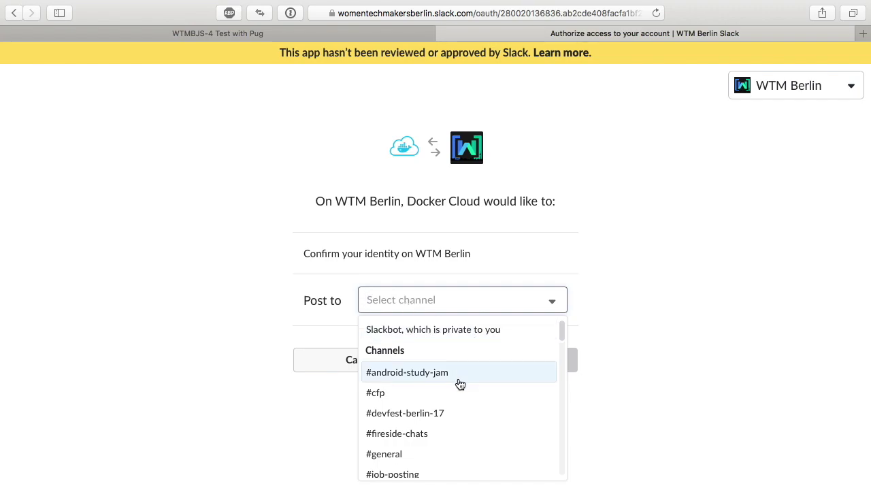
scroll(459, 383, down, 5)
scroll(461, 385, down, 15)
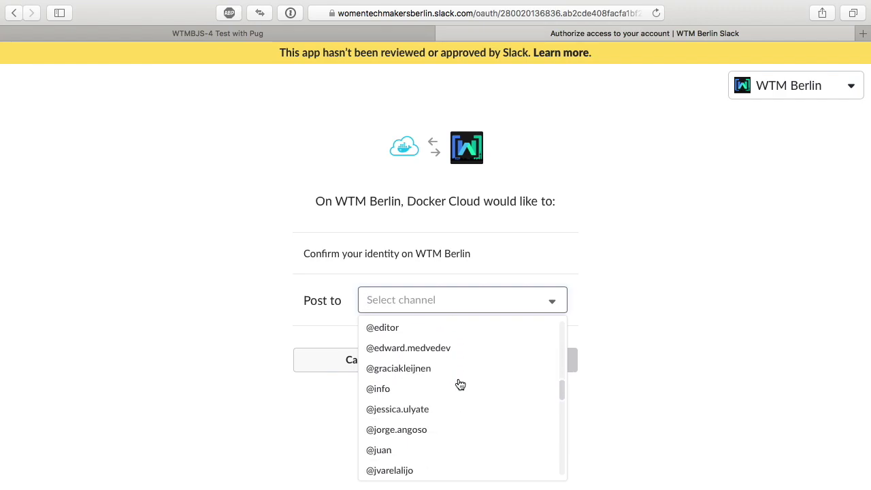
scroll(460, 385, up, 8)
scroll(461, 386, down, 8)
scroll(460, 386, up, 20)
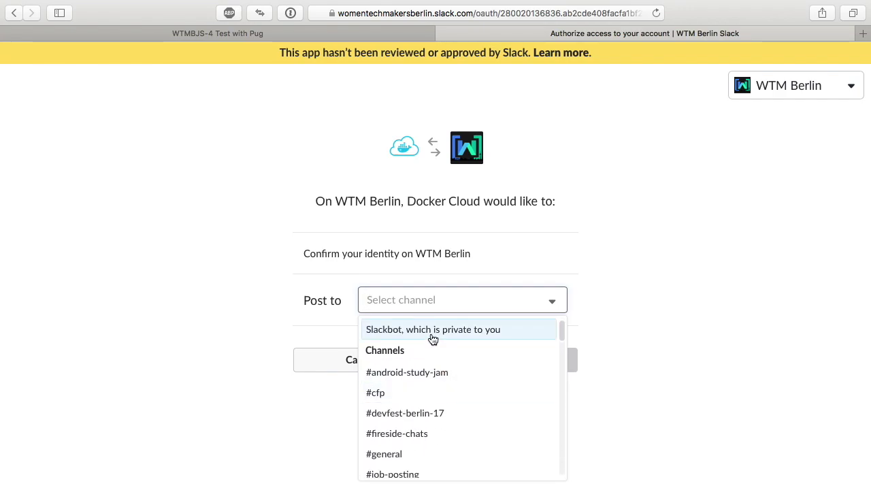
click(432, 334)
click(478, 367)
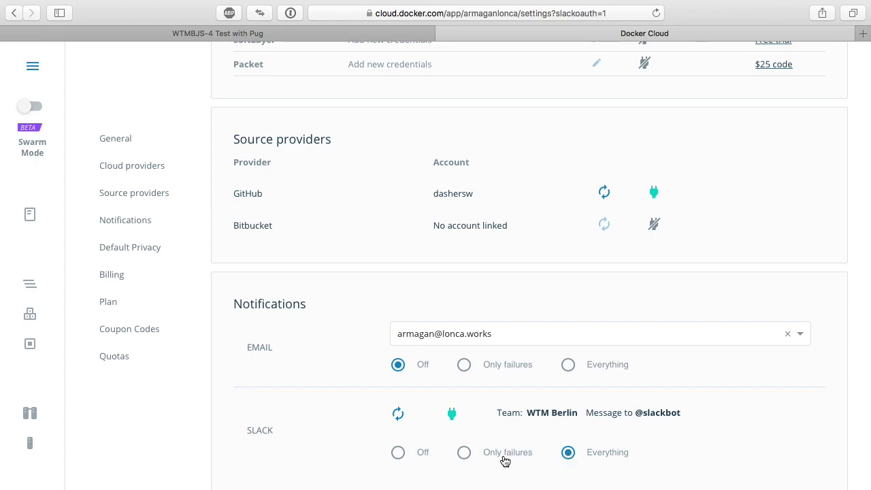
- Set Slack notifications to Everything instead of Only failures and review the settings page
click(502, 454)
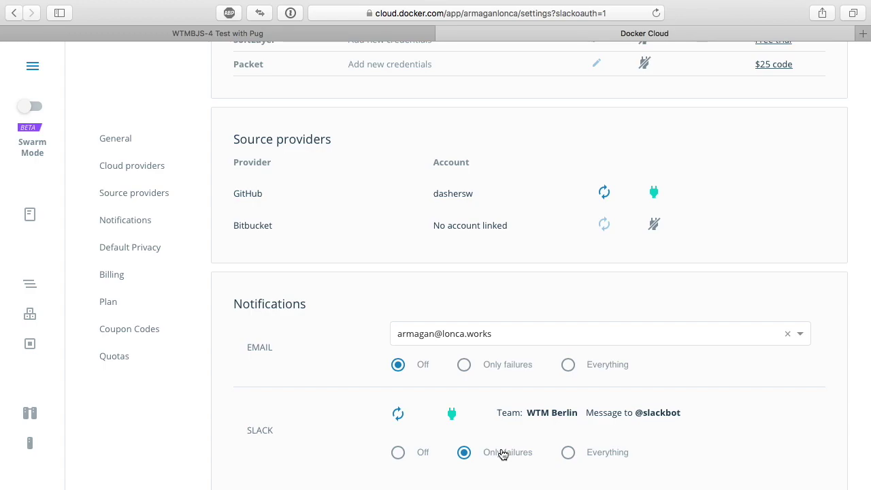
click(568, 453)
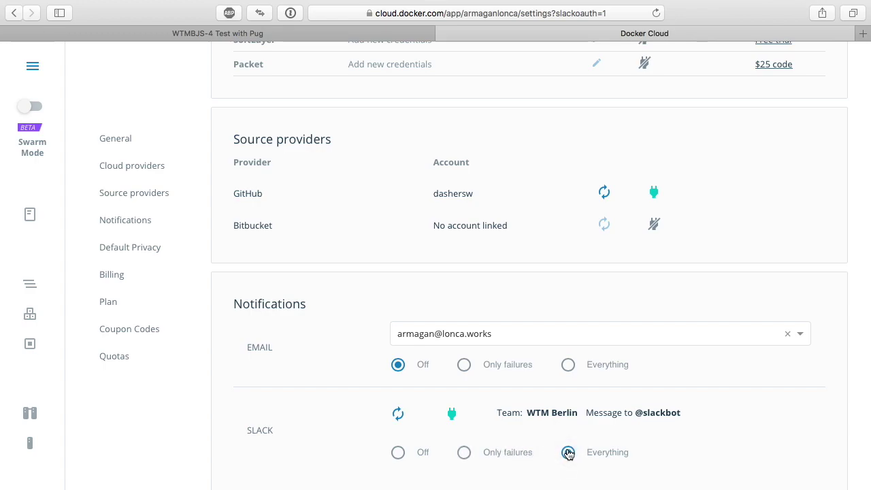
click(569, 454)
scroll(593, 468, down, 5)
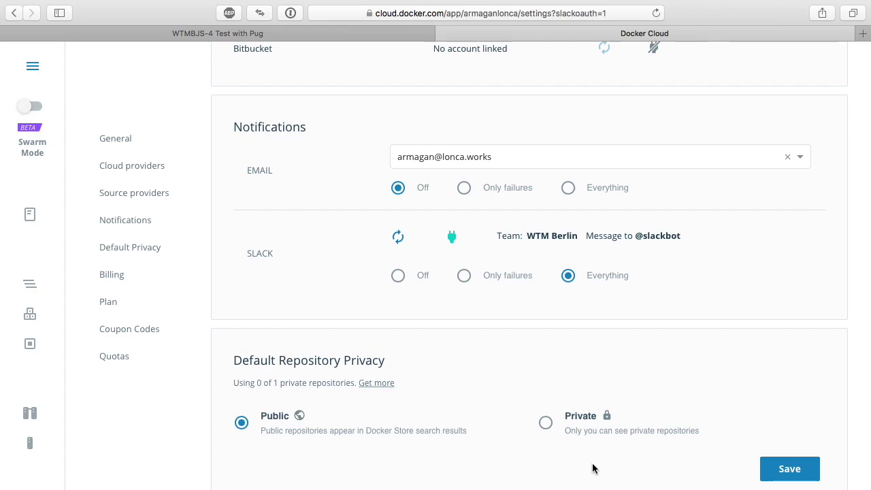
scroll(550, 307, down, 3)
scroll(551, 307, down, 4)
scroll(550, 307, up, 10)
scroll(550, 307, up, 1)
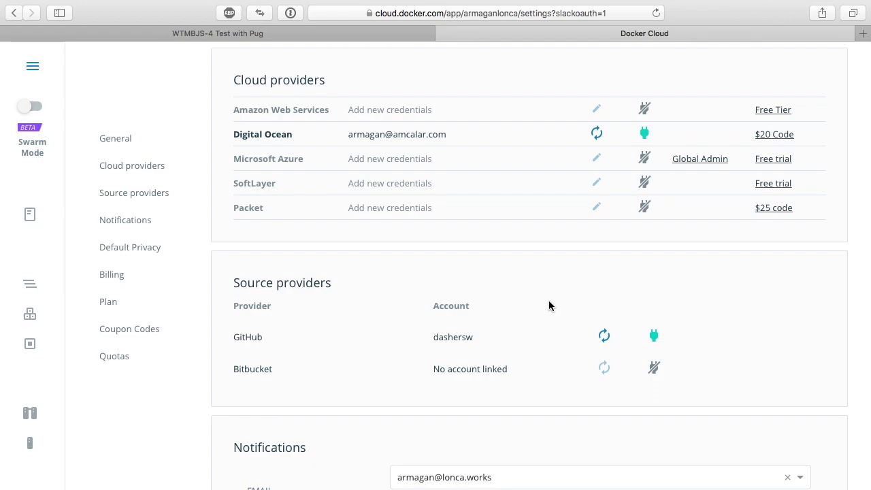
scroll(550, 306, down, 1)
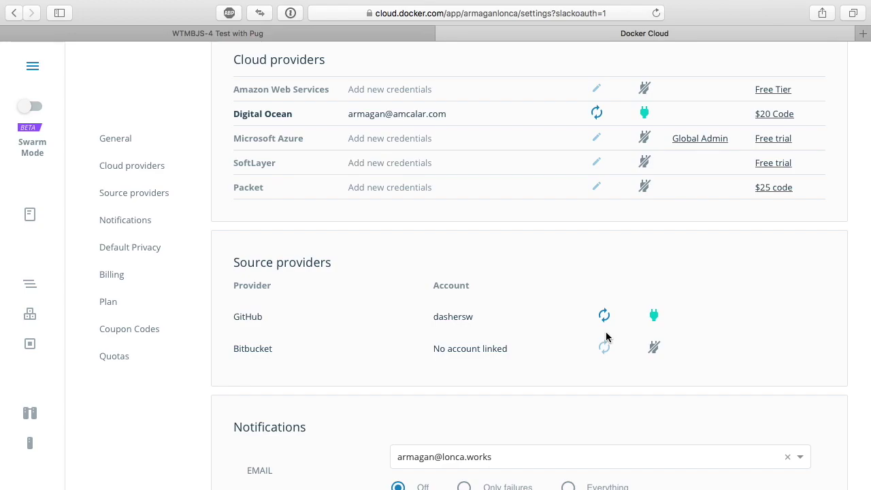
scroll(606, 337, down, 6)
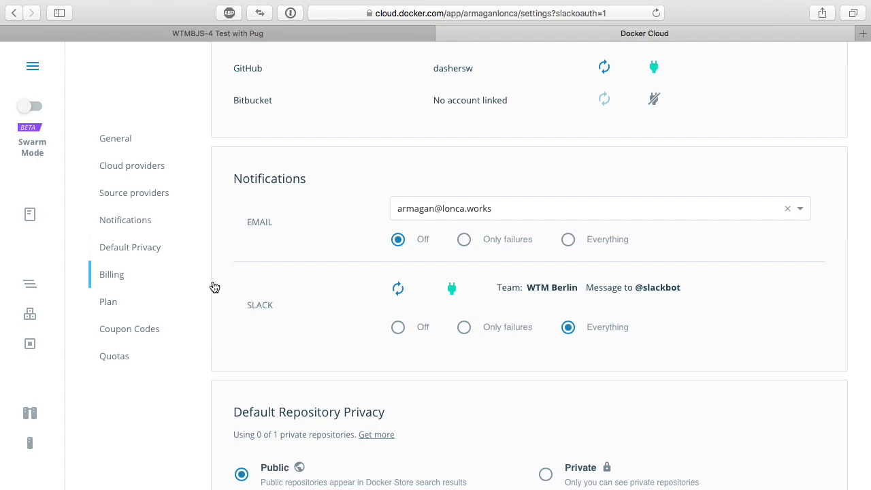
key(ctrl+Left)
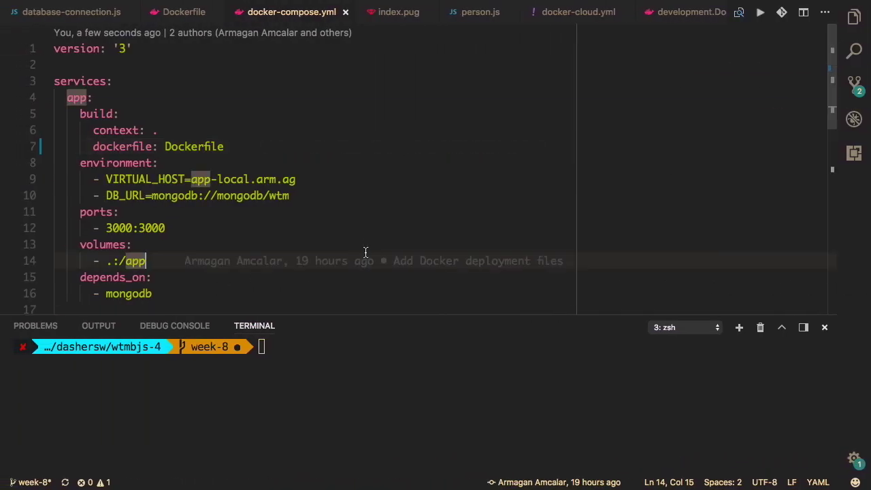
- Show the file list and open docker-compose.test.yml
key(super+b)
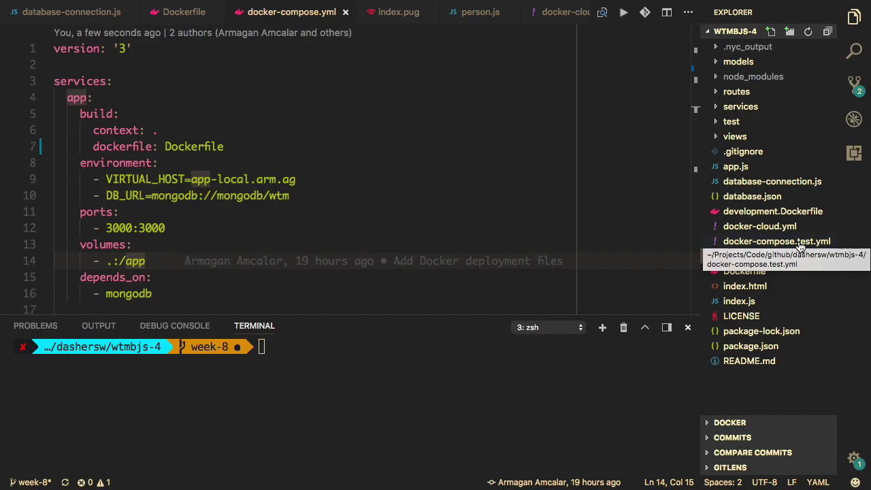
click(801, 246)
click(459, 184)
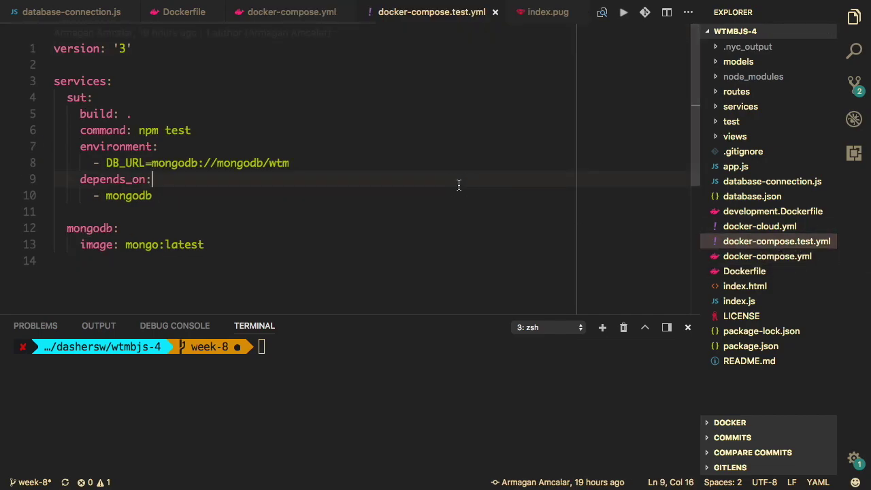
click(275, 215)
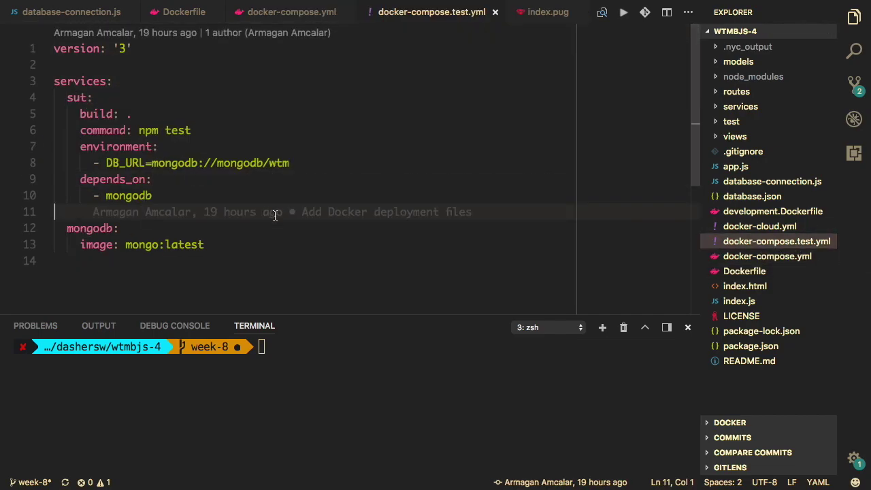
mouse_move(275, 215)
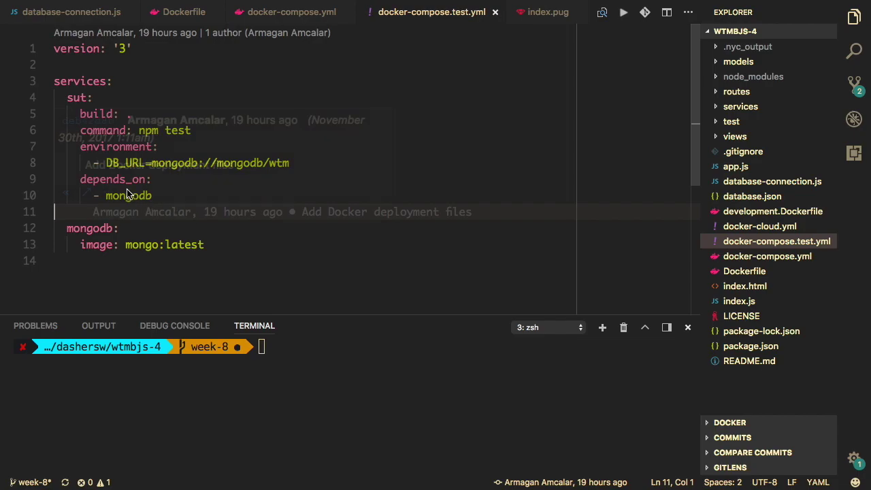
- Inspect the sut service: build ., npm test, environment and its mongodb DB_URL
double_click(88, 100)
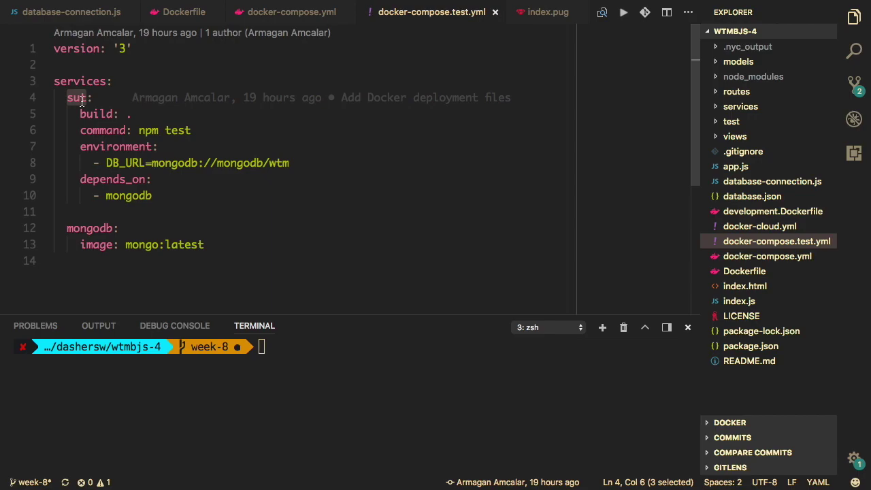
drag(80, 114, 146, 115)
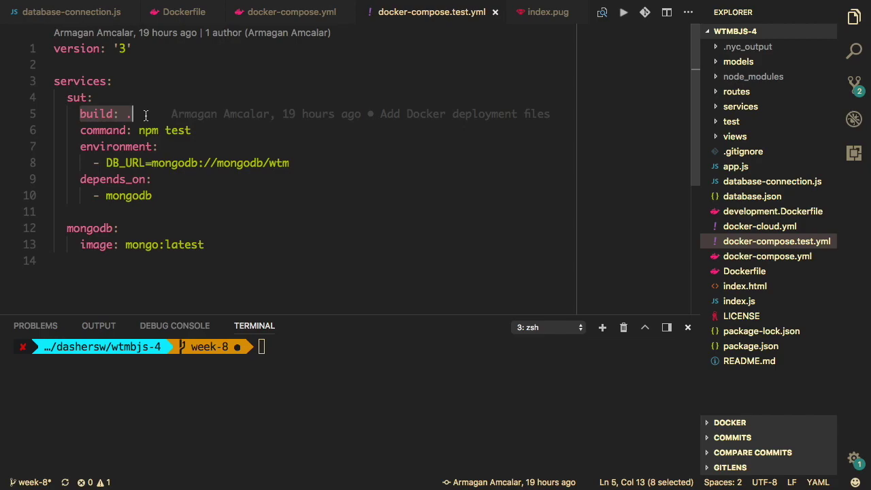
click(140, 120)
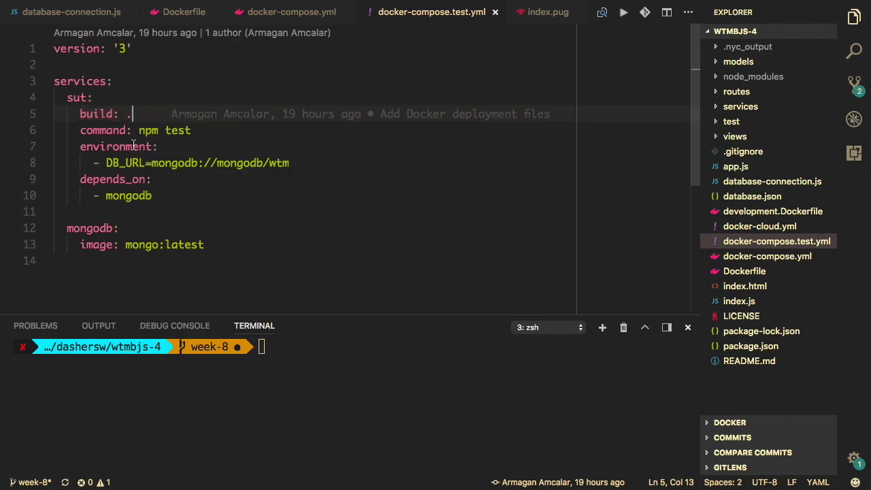
drag(139, 145, 137, 128)
click(193, 139)
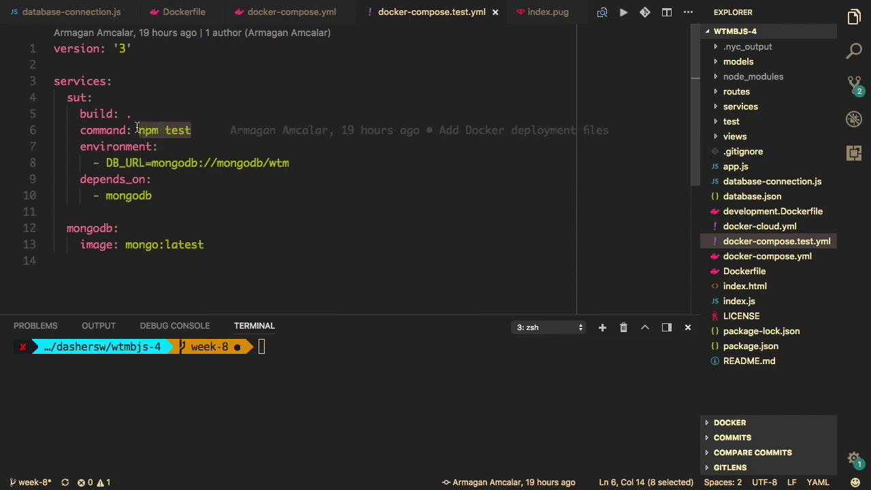
drag(118, 146, 119, 195)
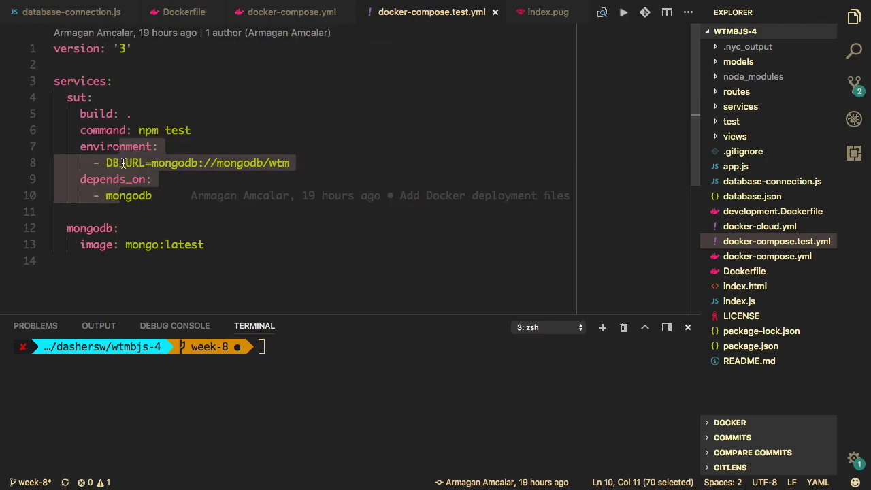
double_click(254, 164)
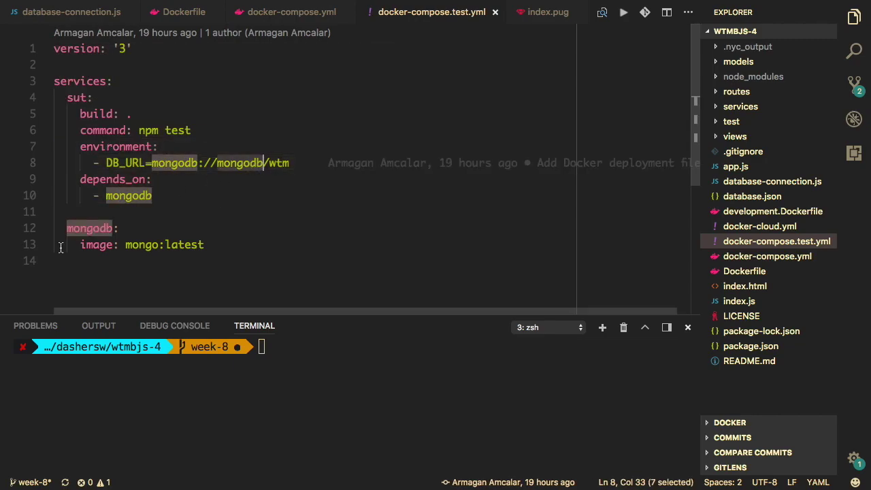
- Review the mongodb service block and npm test line before returning to Docker Cloud
drag(63, 214, 174, 314)
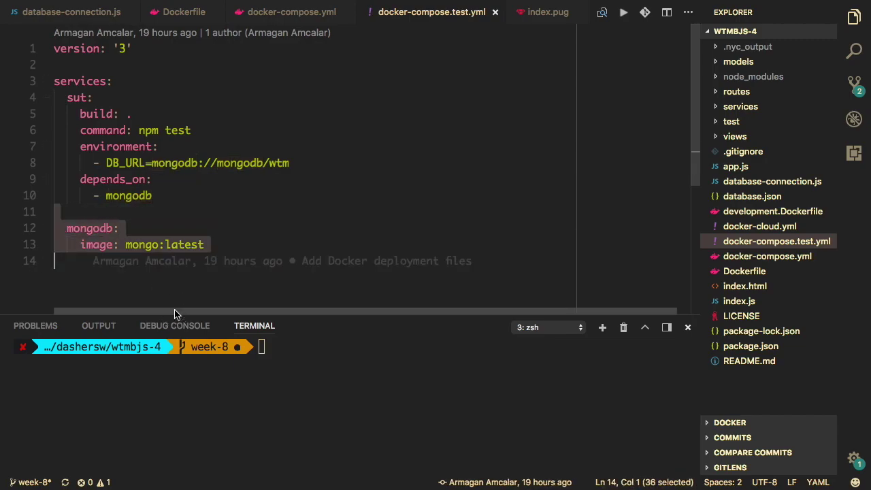
click(197, 245)
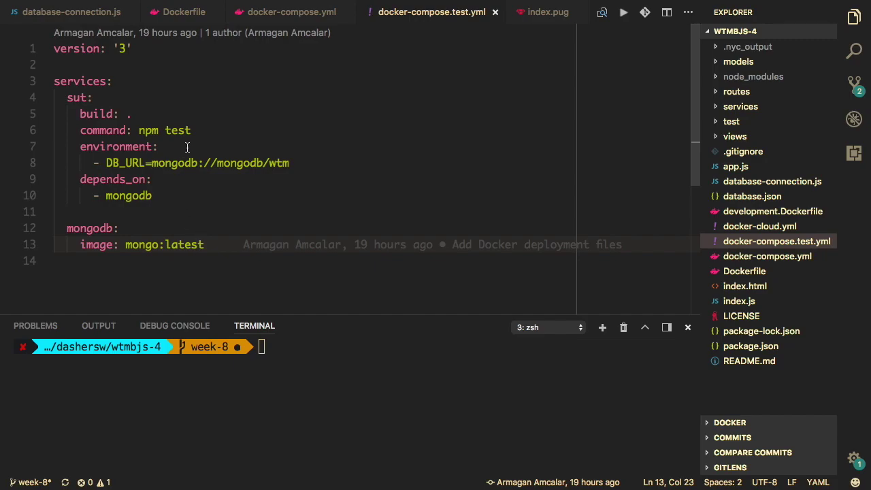
click(195, 115)
click(196, 130)
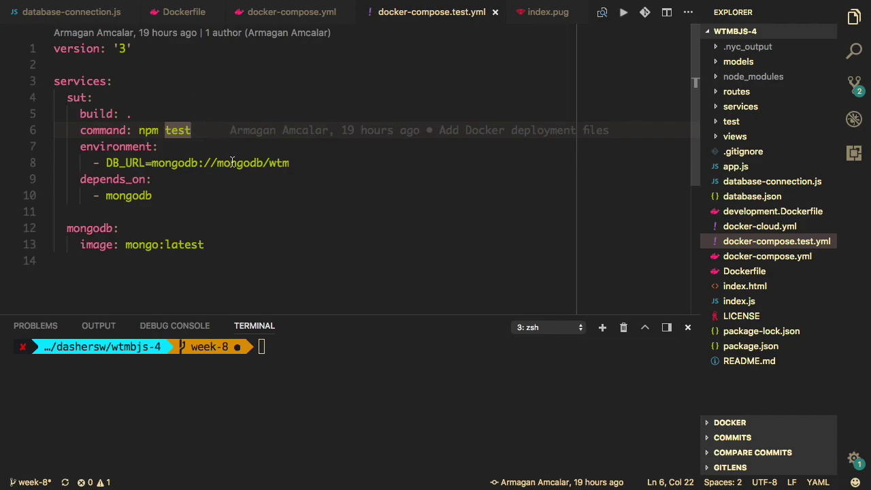
click(223, 203)
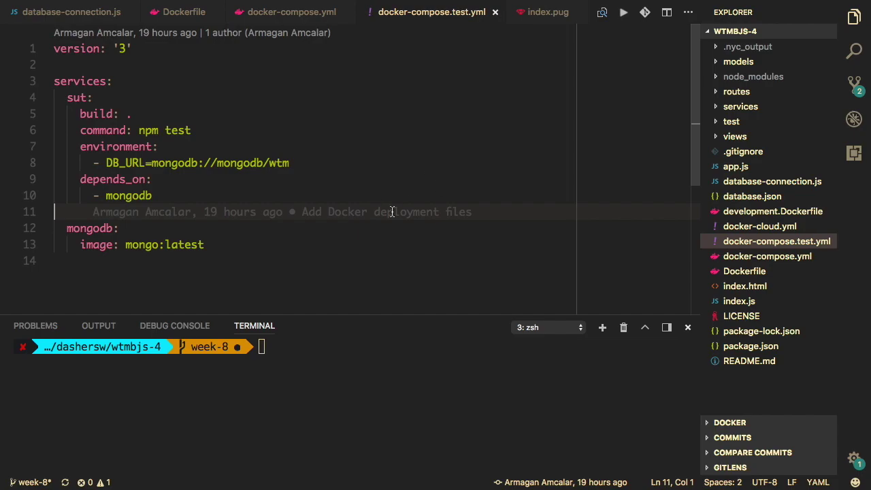
key(ctrl+Right)
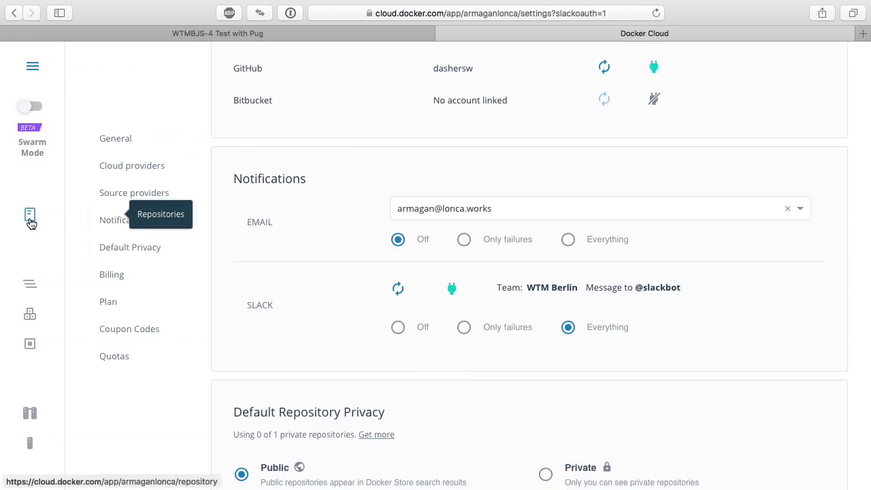
- Go to Repositories through the expanded sidebar and start creating a new repository
click(35, 66)
scroll(141, 350, down, 5)
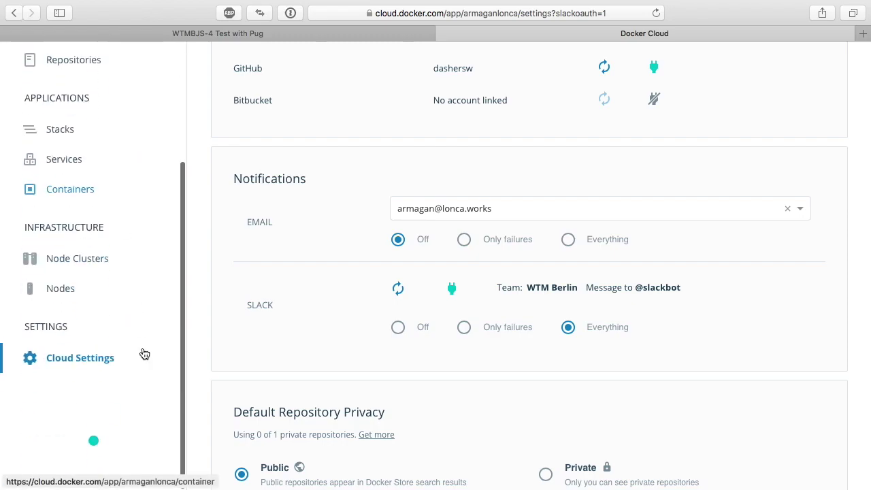
mouse_move(94, 469)
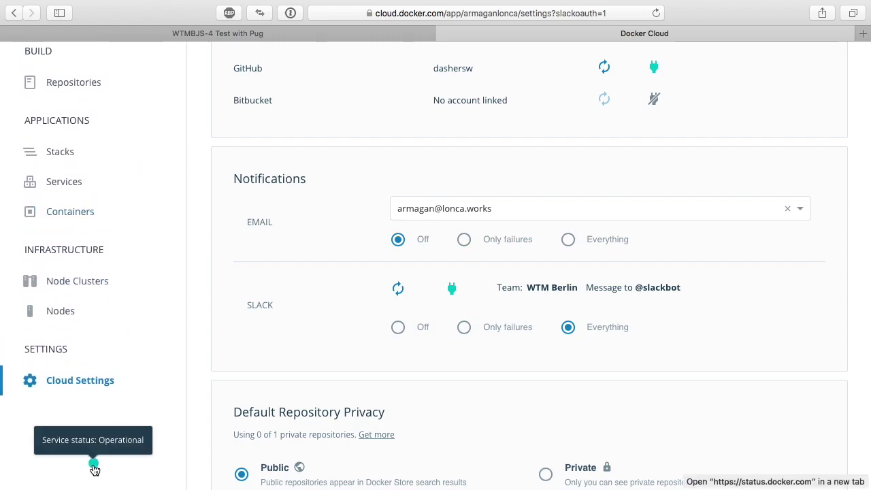
scroll(123, 370, up, 5)
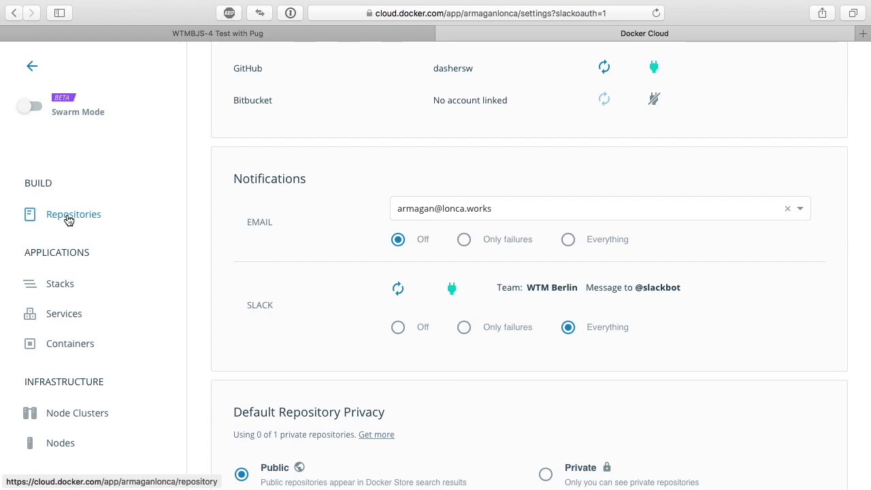
click(68, 217)
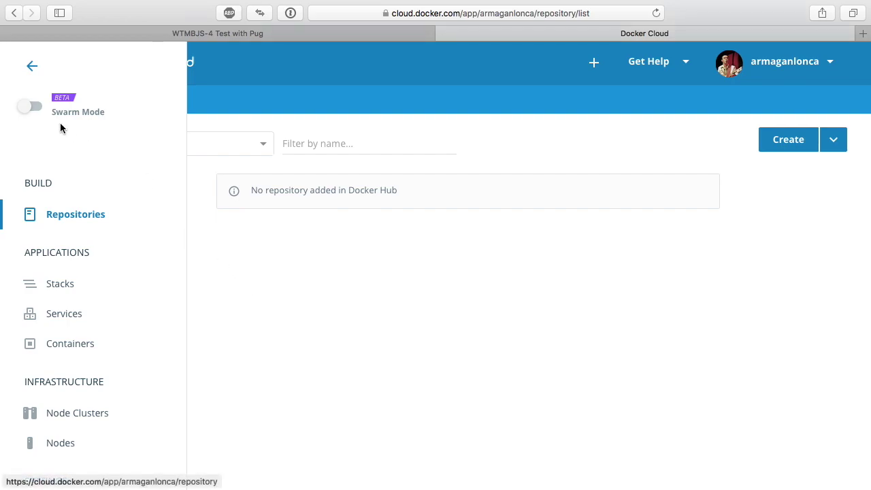
click(32, 66)
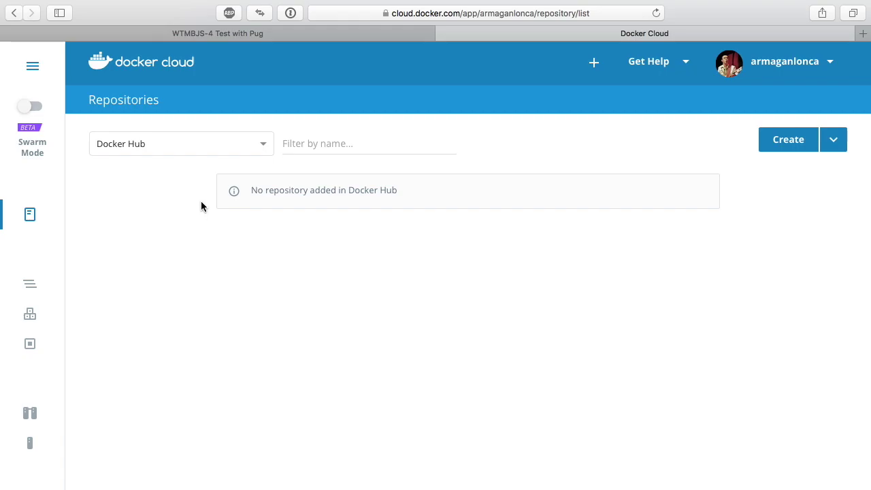
click(829, 150)
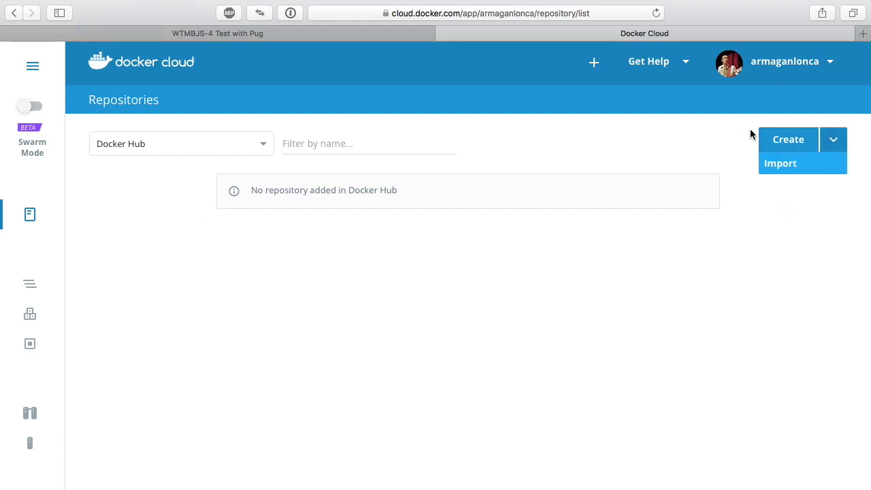
click(780, 138)
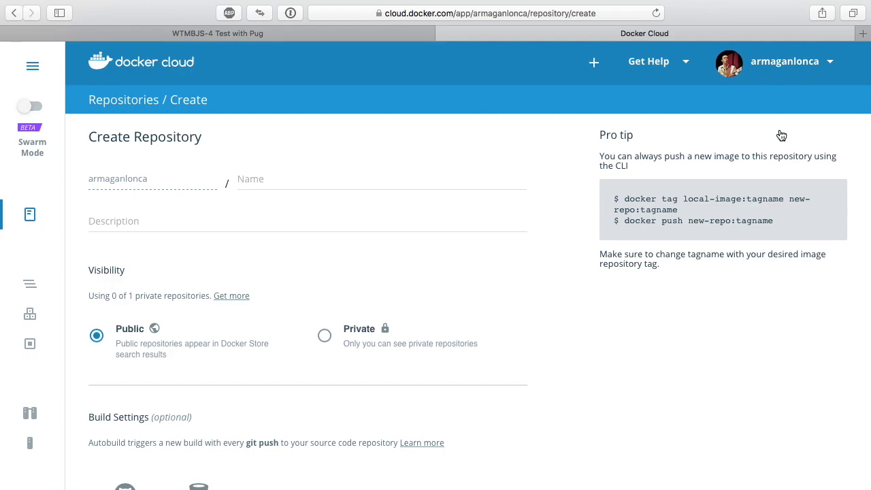
- Read through the autobuild explanation on the new repository form
scroll(477, 235, down, 5)
scroll(476, 238, up, 3)
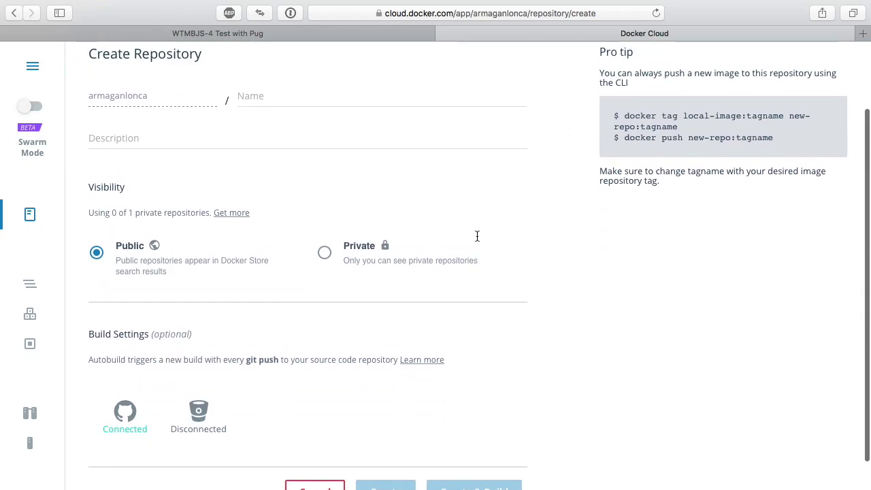
scroll(476, 239, down, 1)
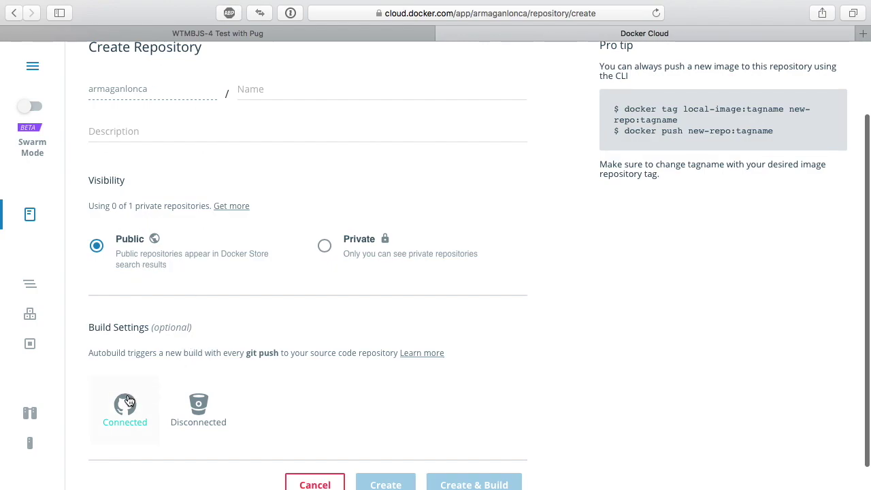
scroll(126, 398, down, 1)
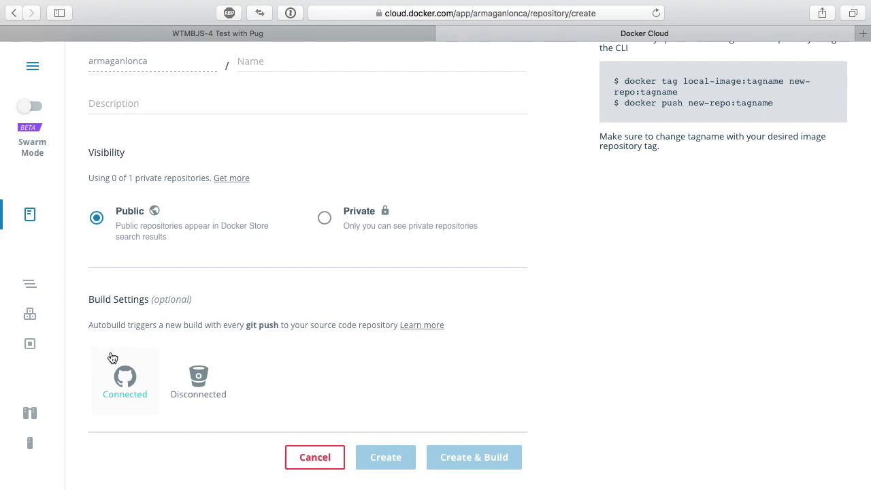
drag(94, 330, 380, 326)
click(380, 326)
- Link the repository to GitHub's wtmbjs-4 under the user's account and open custom build settings
click(135, 389)
scroll(132, 389, down, 2)
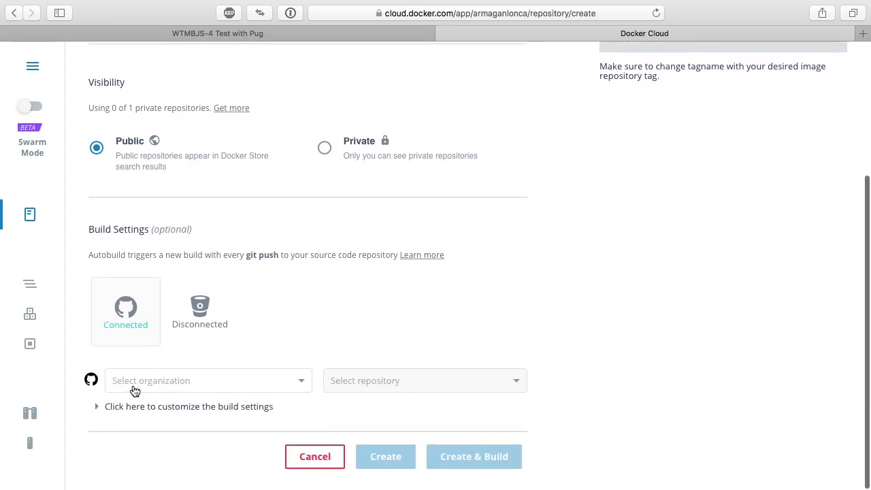
click(198, 388)
click(199, 403)
scroll(447, 386, down, 1)
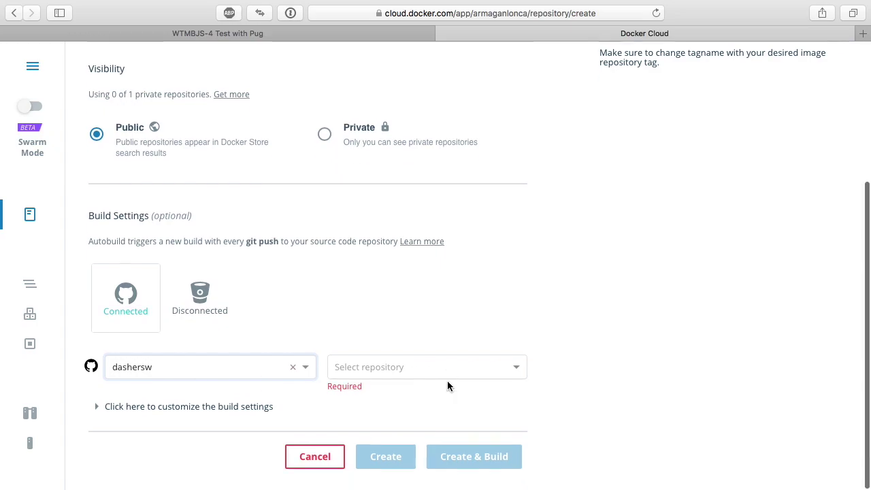
click(438, 368)
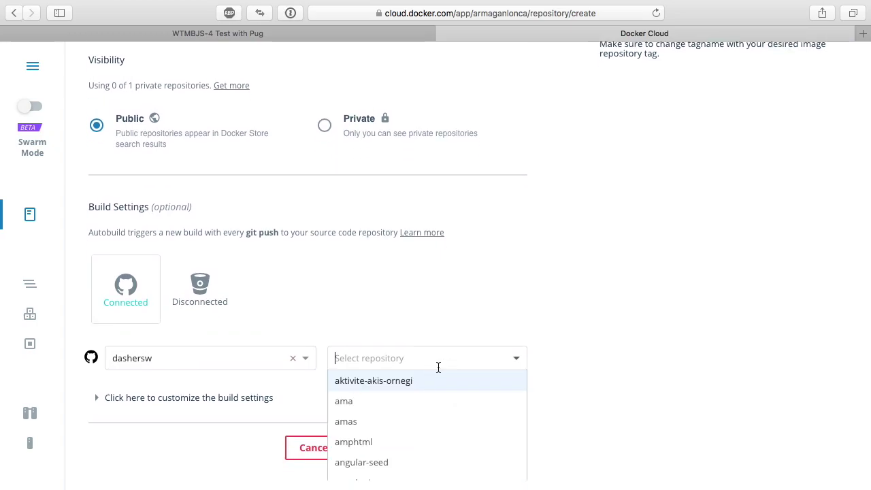
text(wtmb)
click(422, 401)
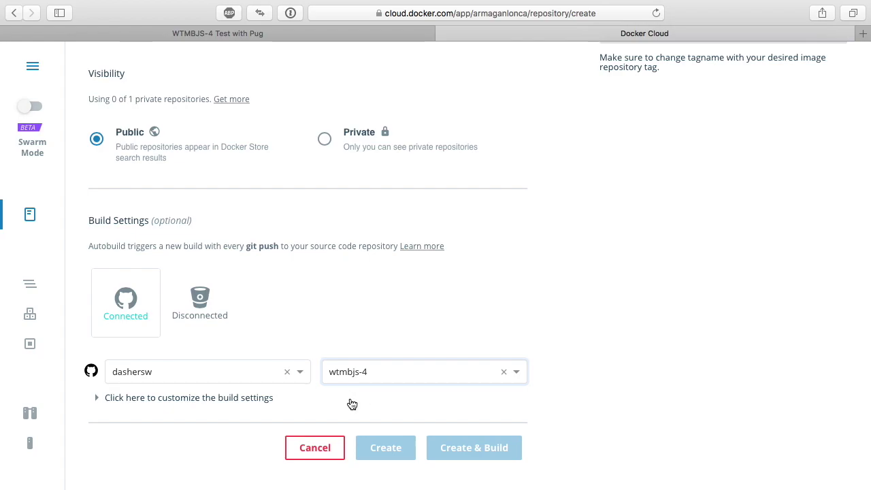
click(366, 340)
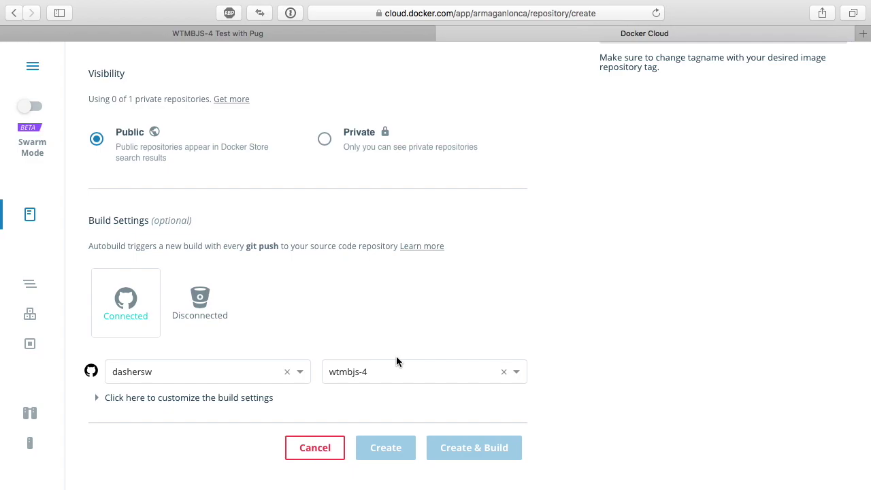
click(254, 403)
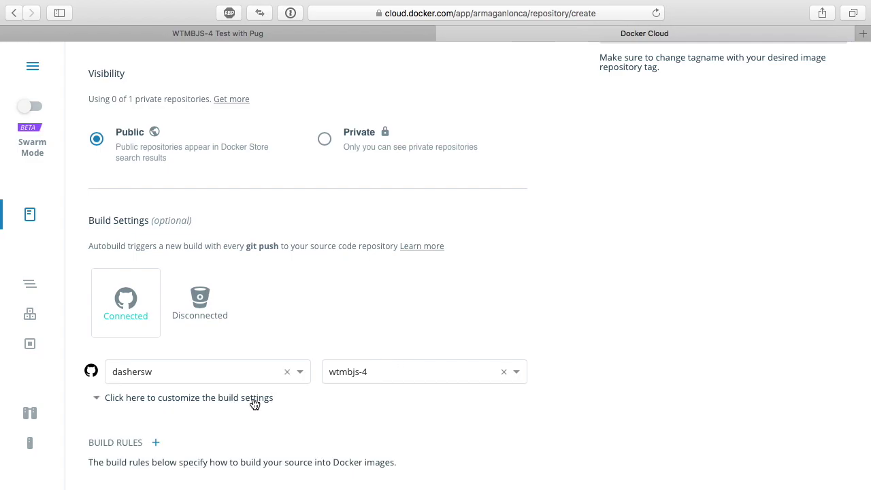
scroll(253, 403, down, 5)
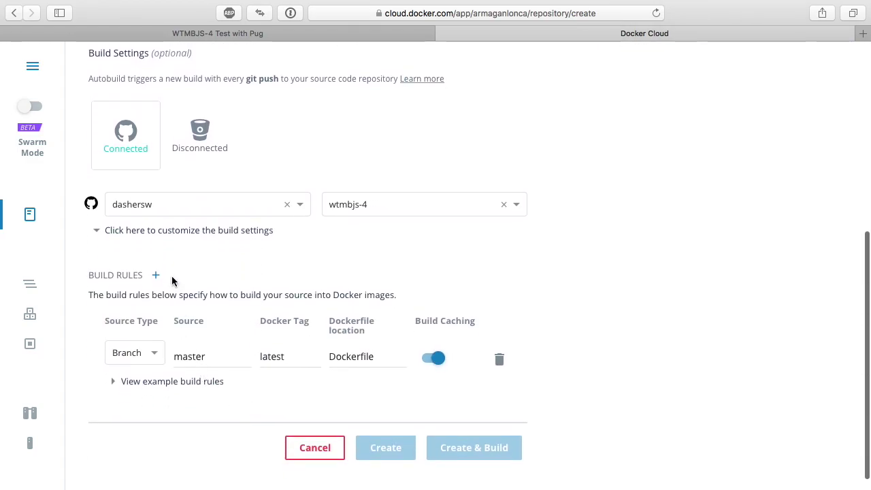
click(163, 233)
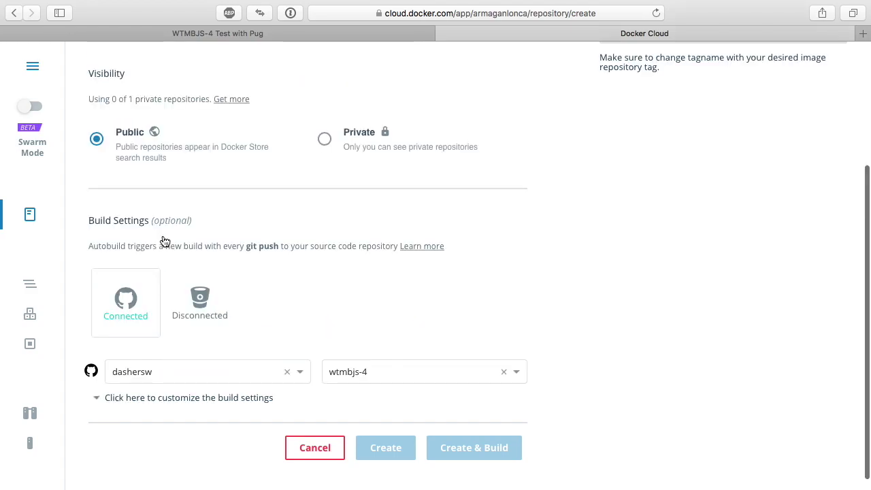
click(160, 403)
scroll(132, 389, down, 5)
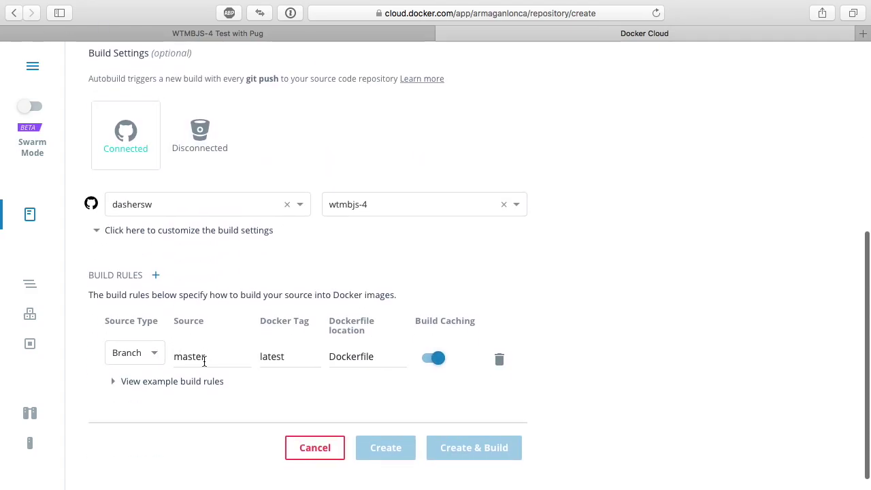
double_click(275, 356)
click(287, 361)
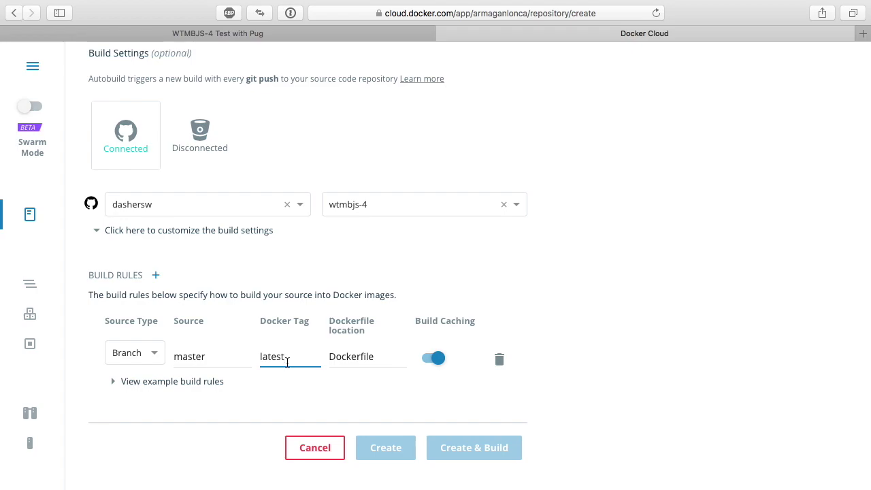
click(157, 277)
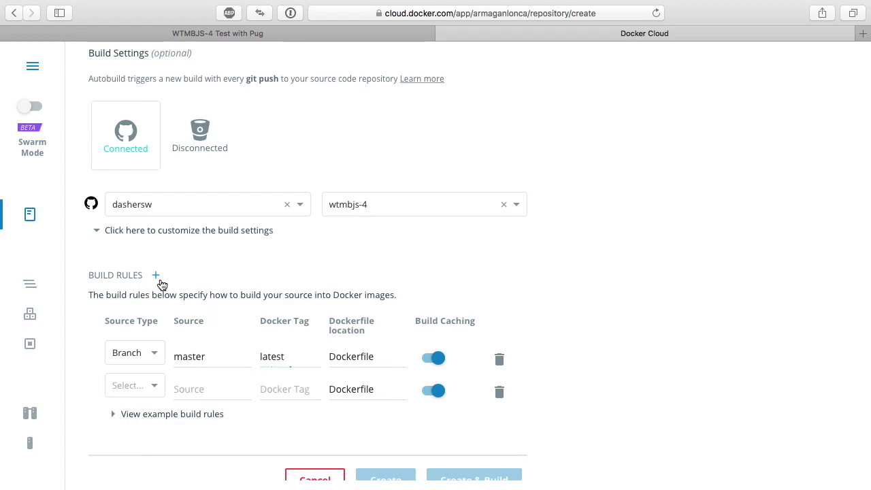
click(201, 385)
text(test)
key(Tab)
text(test)
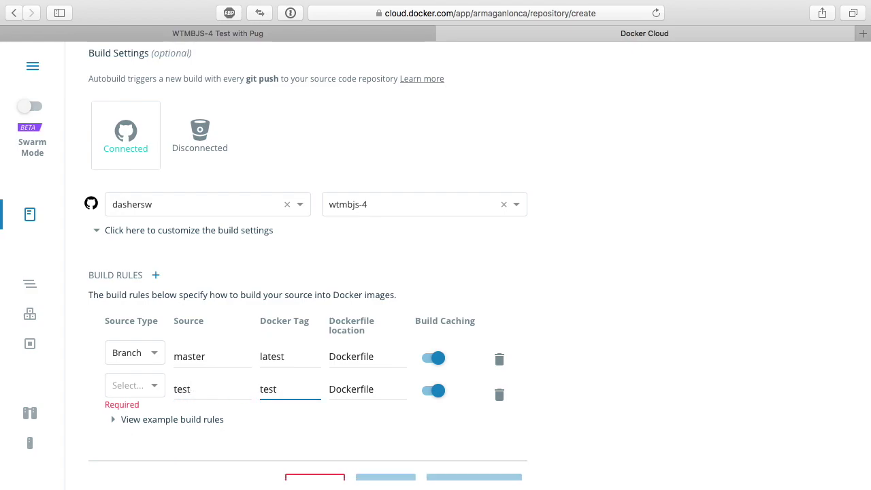
click(156, 276)
click(149, 385)
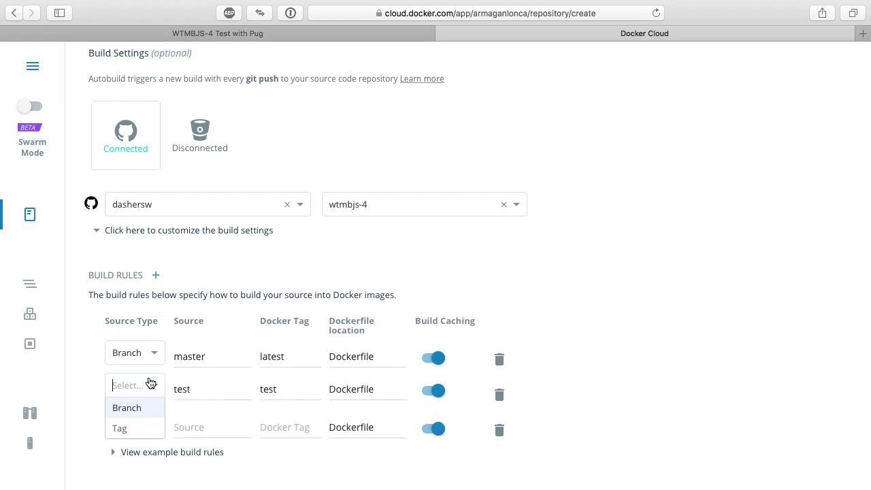
click(126, 407)
click(145, 423)
click(145, 441)
key(Tab)
text(production)
key(Tab)
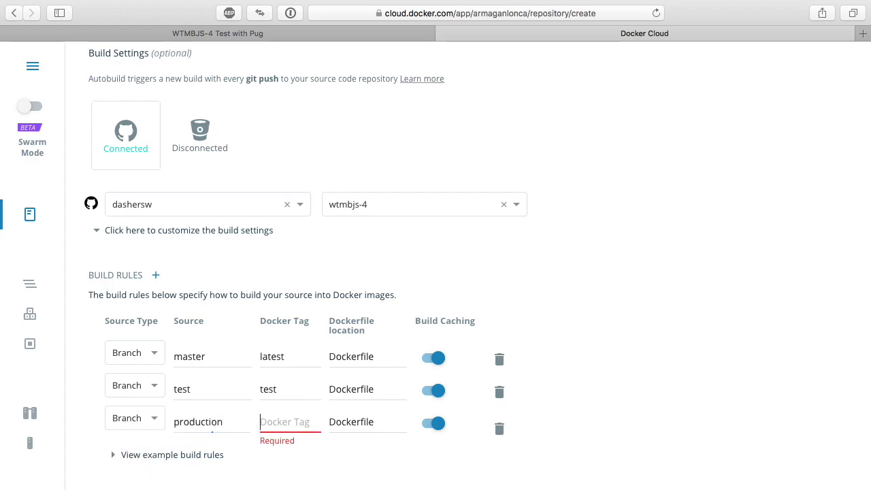
text(production)
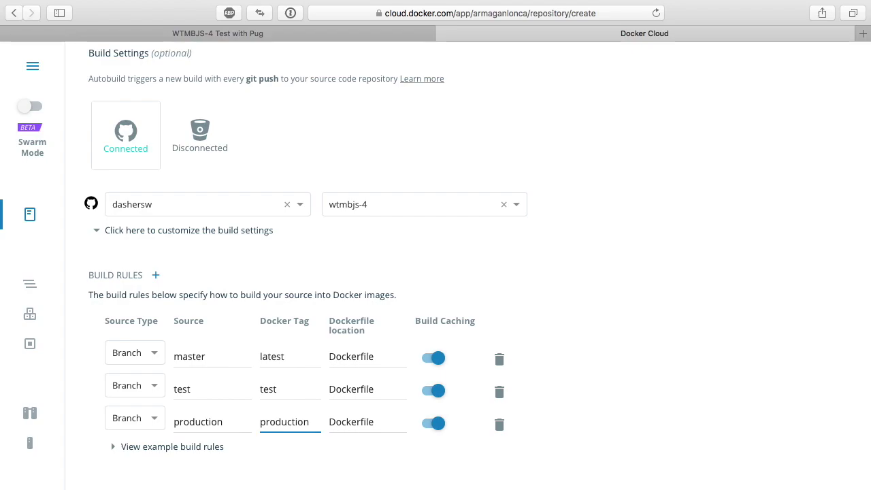
click(499, 394)
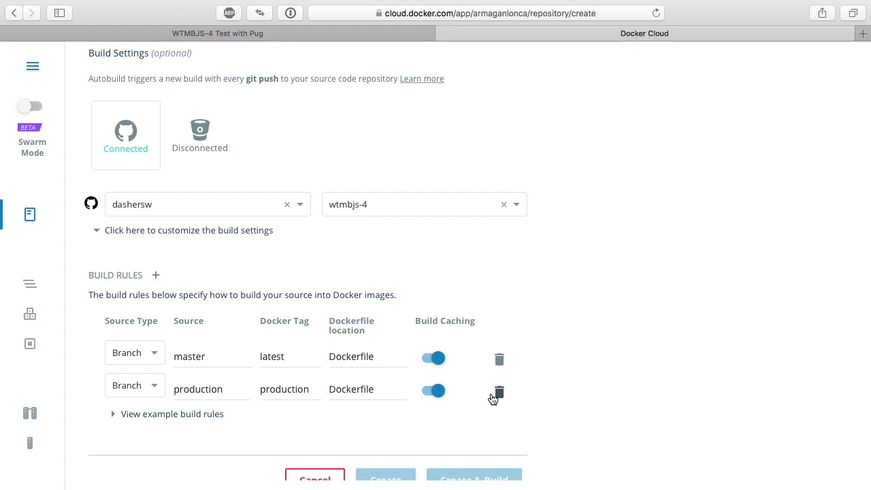
click(499, 392)
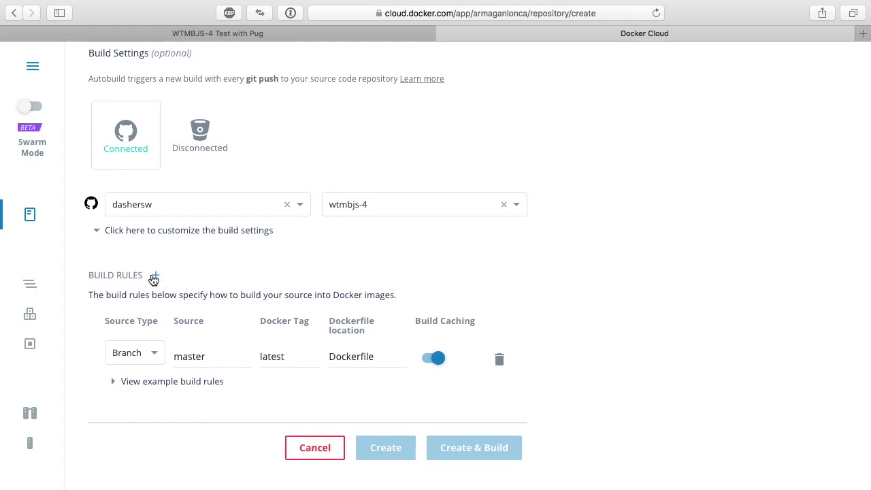
click(154, 277)
click(499, 392)
double_click(143, 382)
click(212, 423)
scroll(335, 340, up, 3)
scroll(337, 343, down, 3)
scroll(261, 179, up, 5)
- Enter wtmbjs in the repository Name field, then switch to the code editor
click(288, 178)
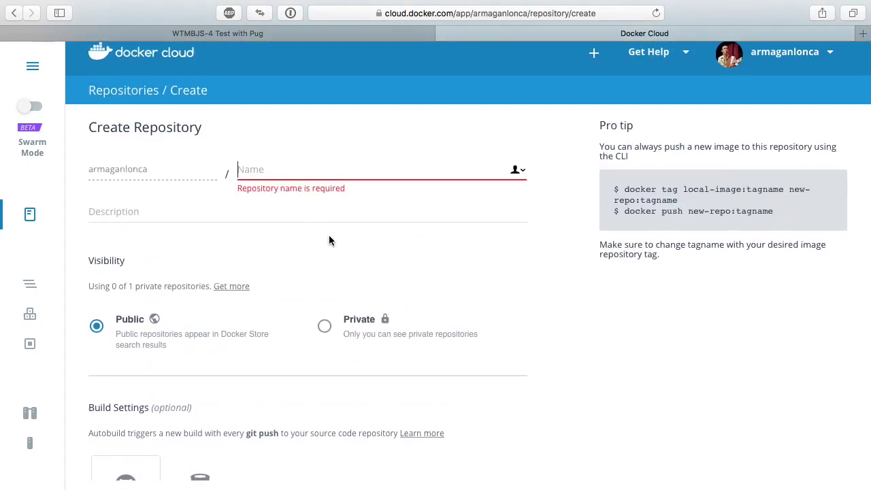
text(wtmbjs)
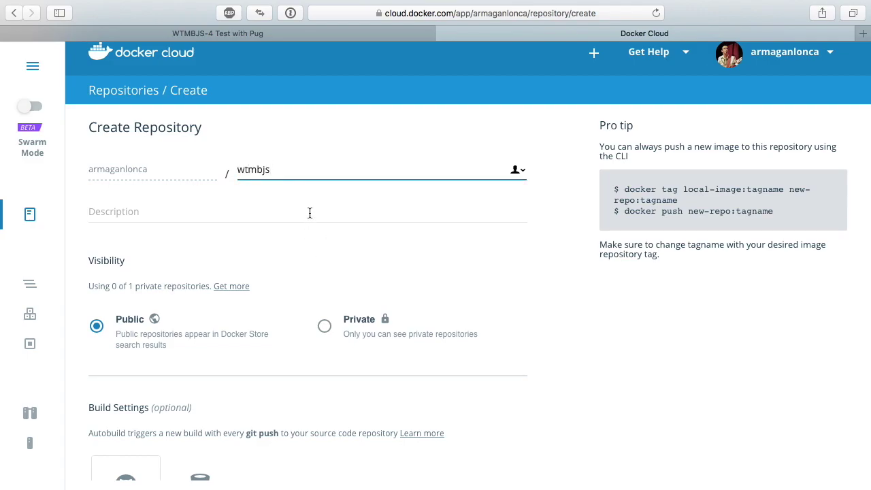
key(ctrl+Left)
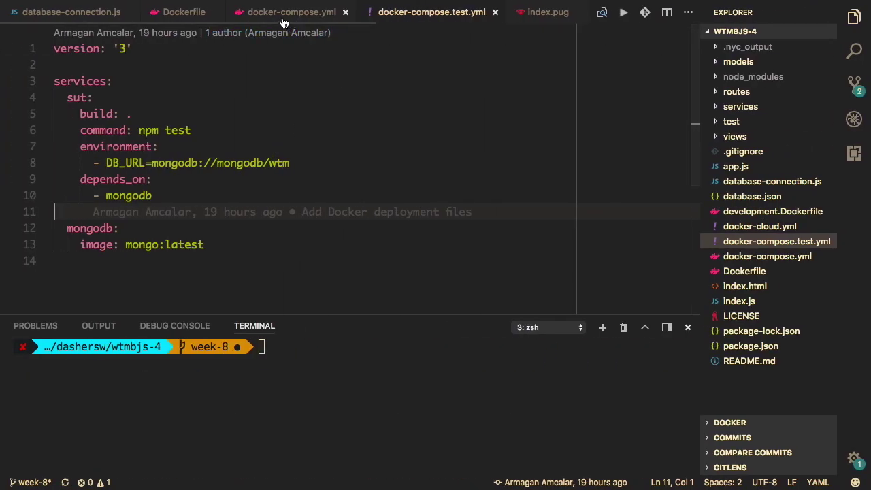
- Check the wtmbjs-8 image name on line 6 of docker-cloud.yml, then return to the browser
click(781, 225)
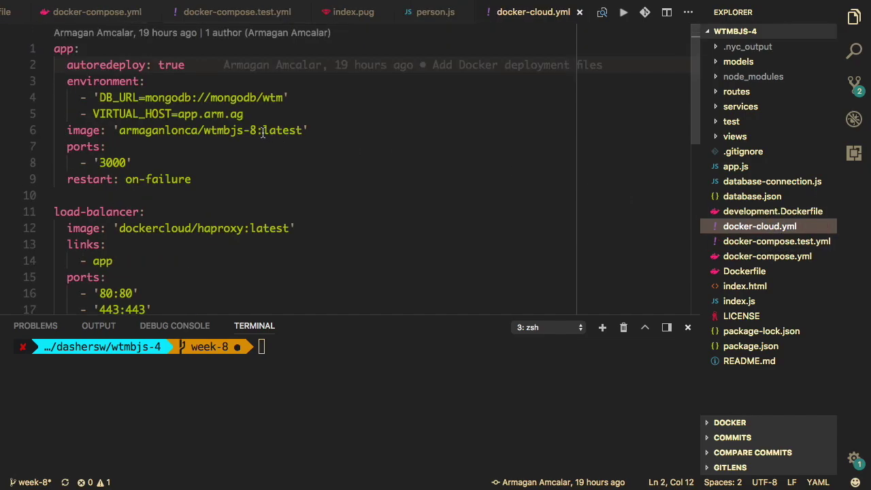
drag(211, 134, 257, 134)
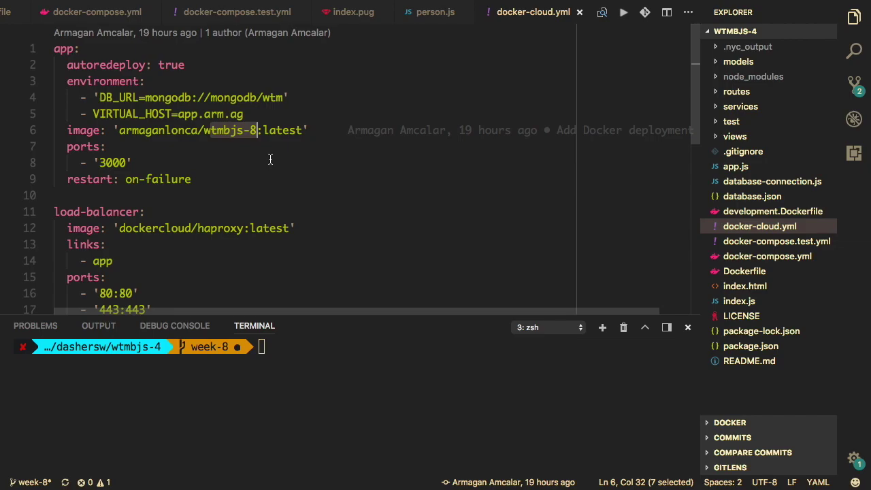
key(ctrl+Right)
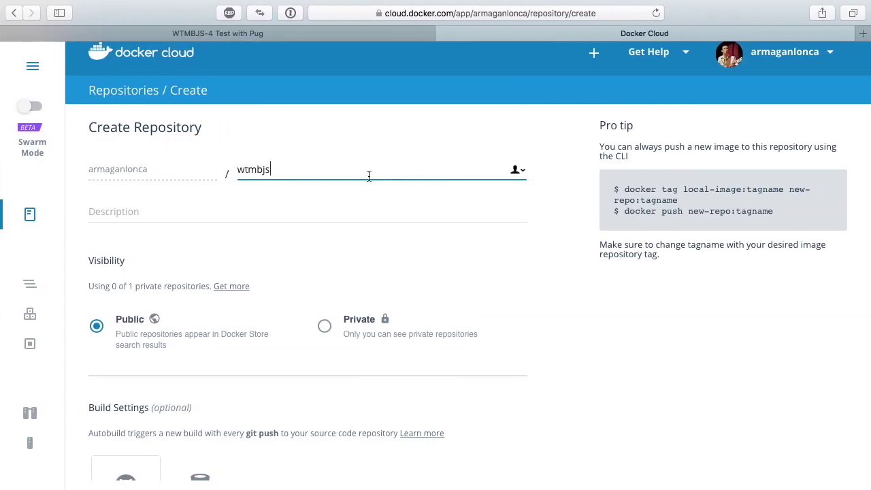
- Change the name to wtmbjs-8 and create the public repository with Create & Build
text(-8)
scroll(320, 235, down, 10)
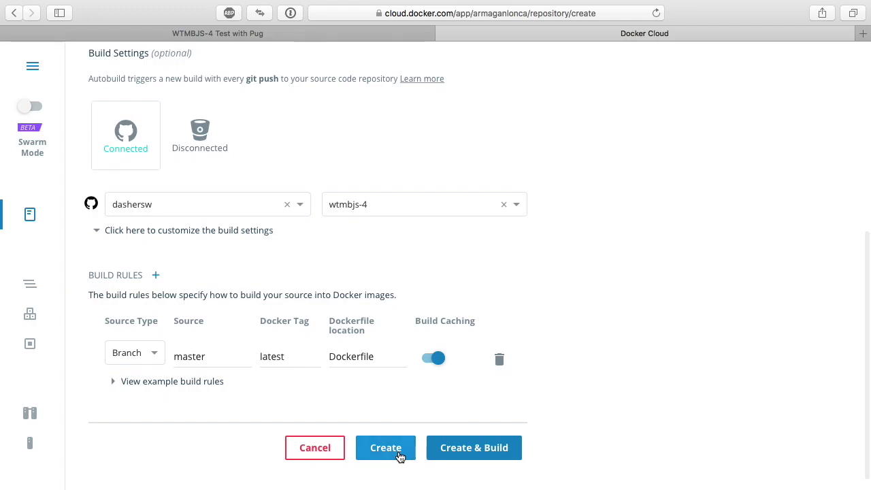
click(402, 453)
scroll(432, 431, down, 10)
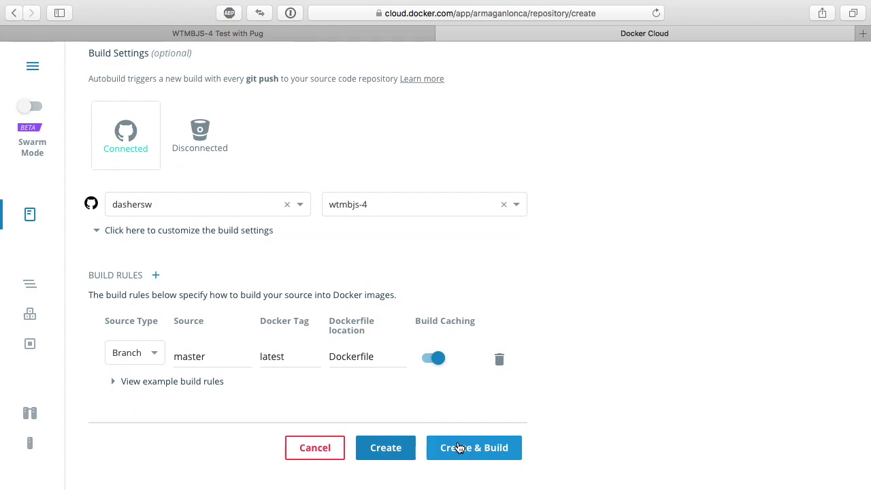
click(460, 448)
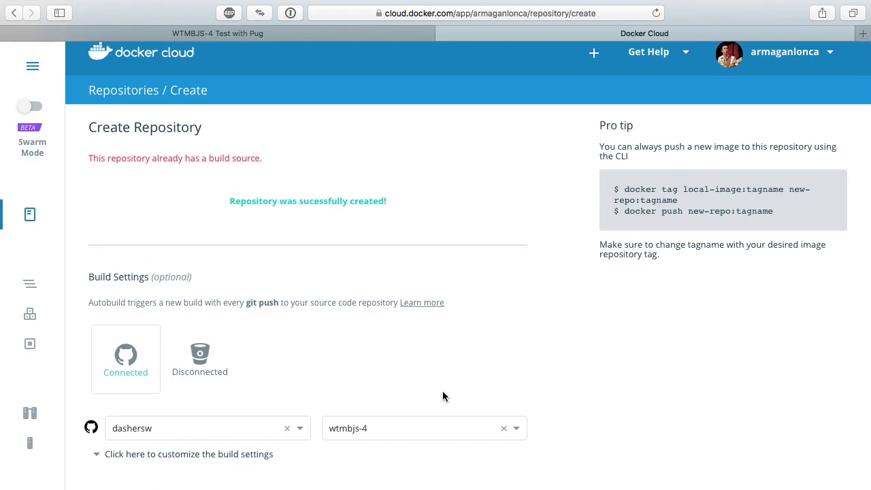
scroll(442, 396, down, 5)
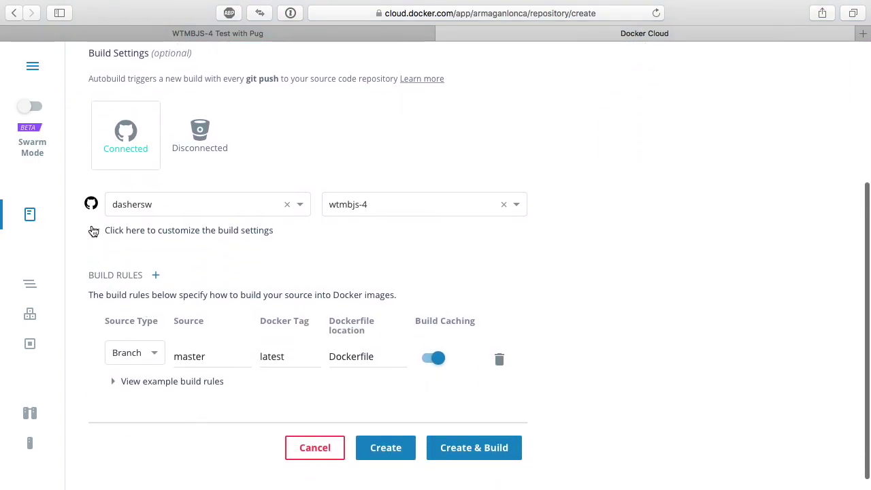
scroll(214, 296, down, 5)
- Open armaganlonca/wtmbjs-8 from the Repositories list and show its Builds page
click(302, 448)
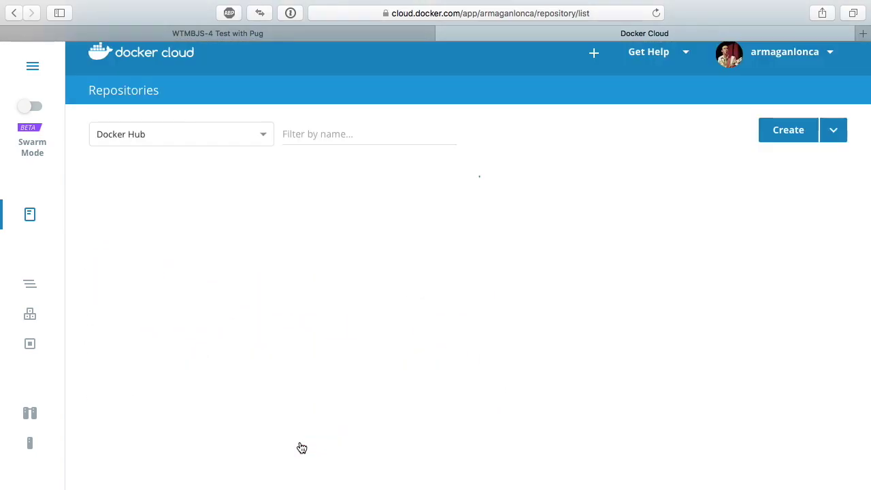
click(198, 204)
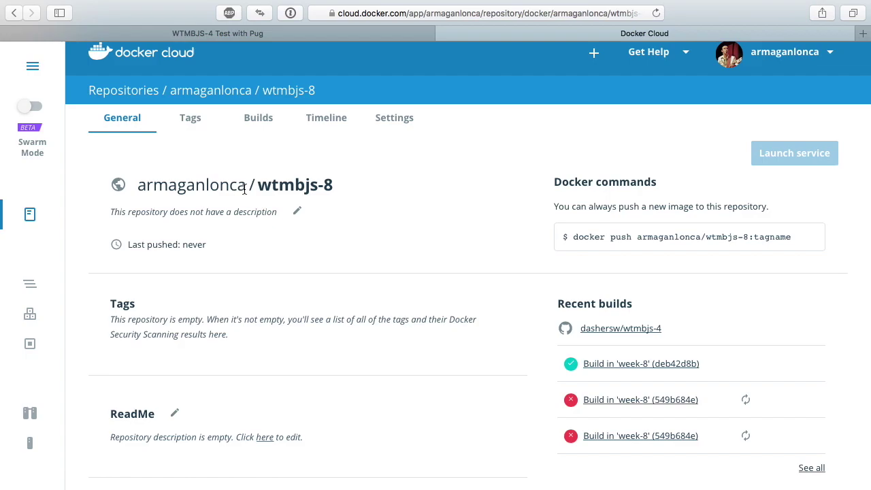
scroll(242, 189, down, 1)
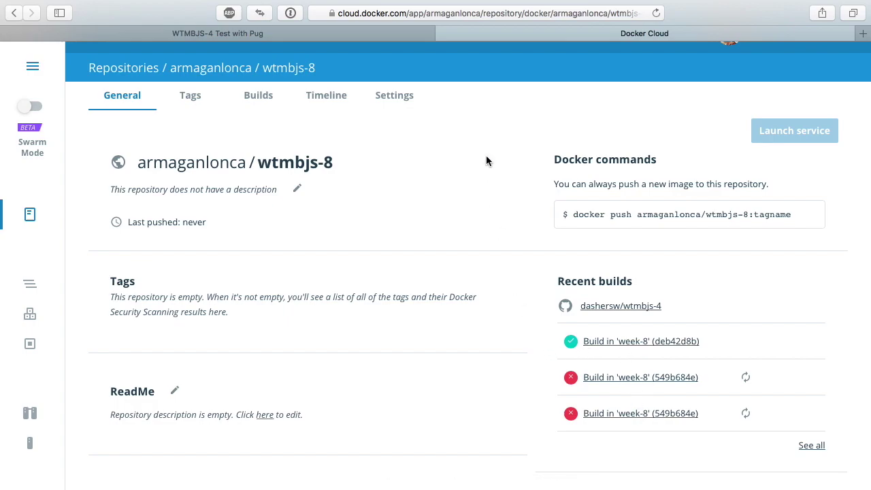
click(257, 99)
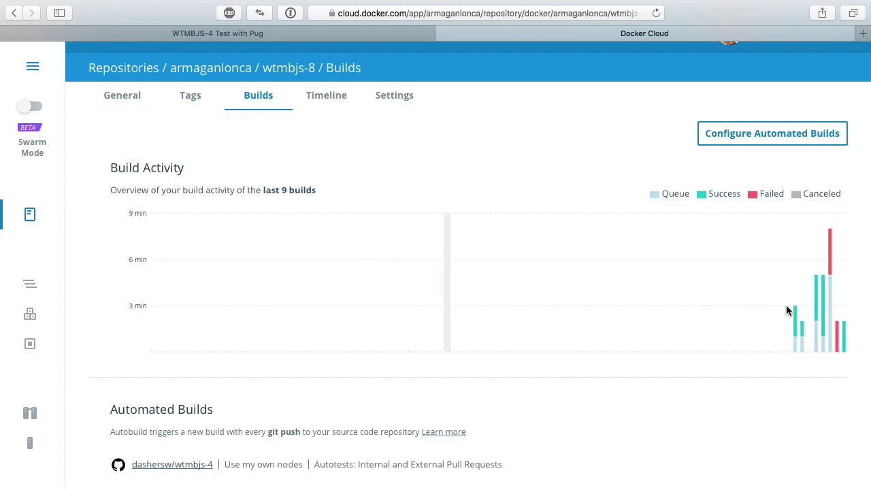
- Check the wtmbjs-8 build Timeline, then scroll through its Recent Builds
mouse_move(806, 310)
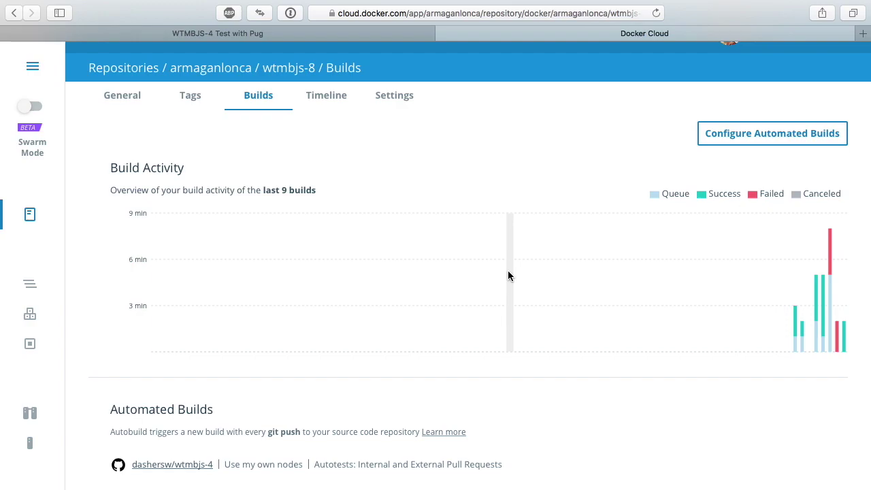
click(323, 97)
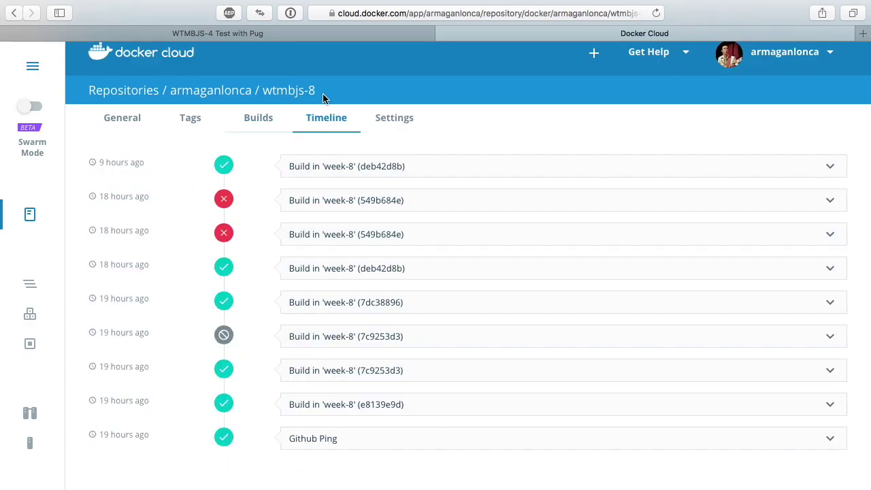
click(279, 124)
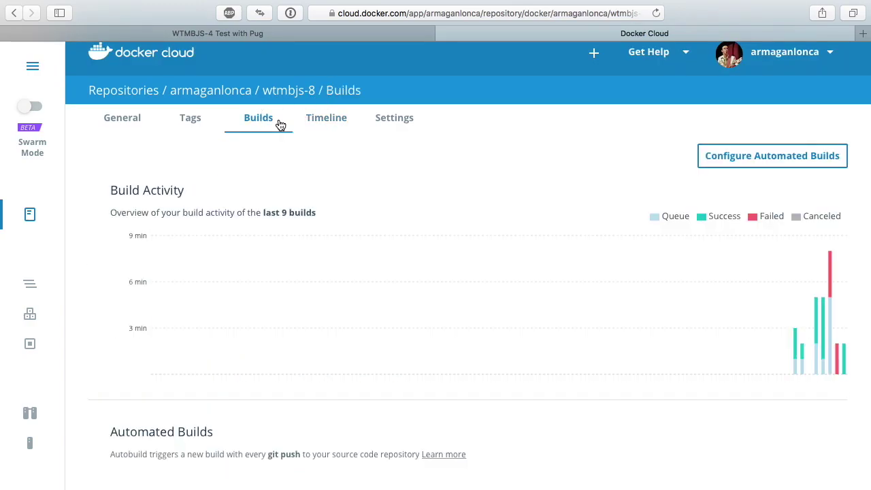
scroll(269, 204, down, 10)
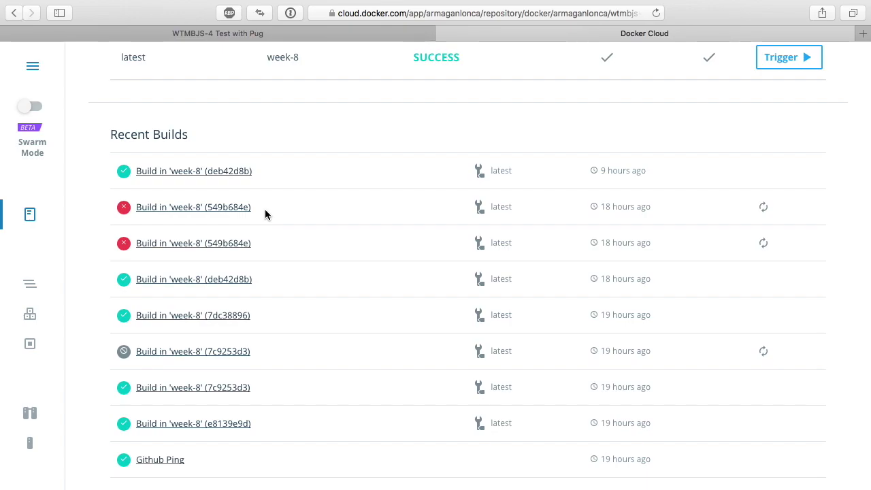
click(239, 174)
scroll(133, 191, up, 10)
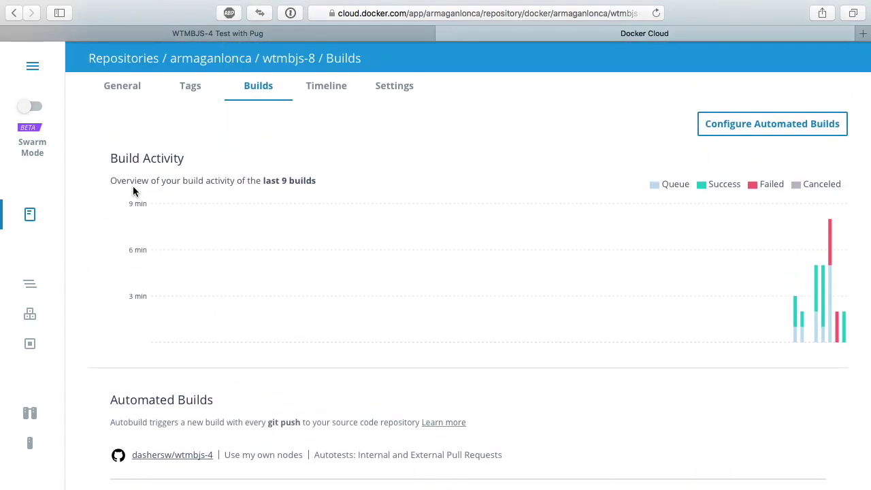
scroll(133, 191, down, 10)
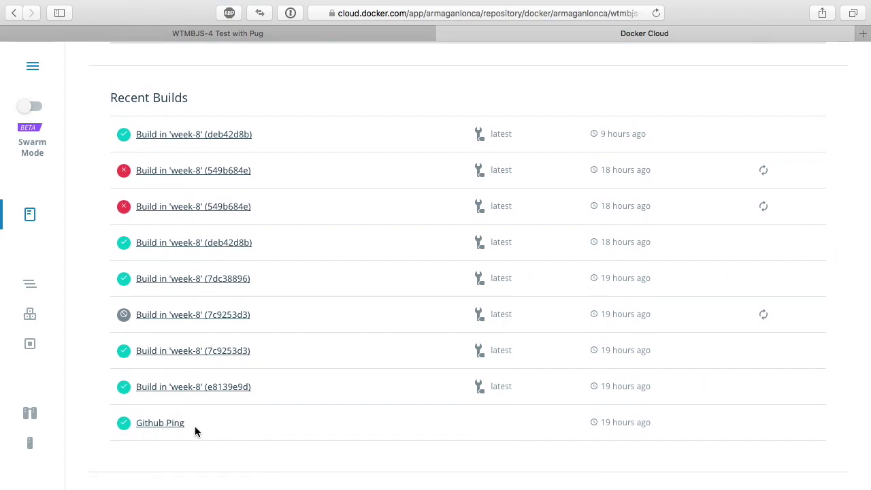
scroll(195, 430, up, 10)
scroll(195, 430, down, 5)
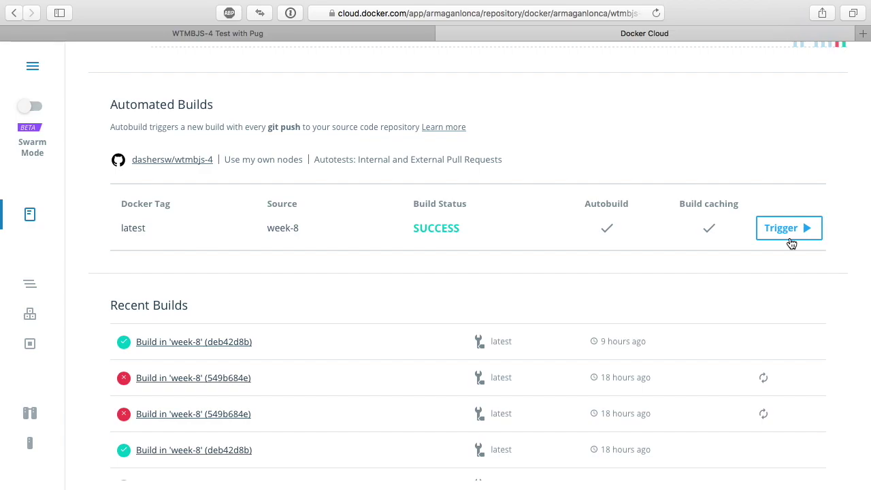
scroll(622, 192, up, 5)
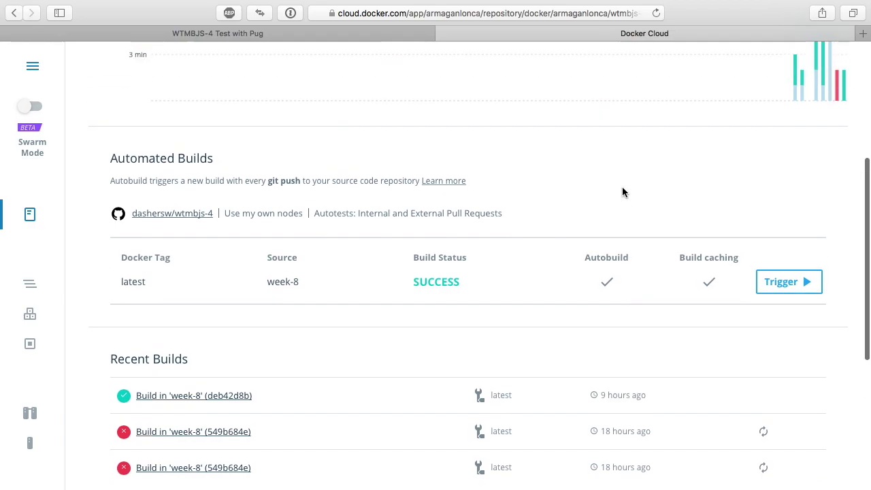
scroll(623, 192, up, 3)
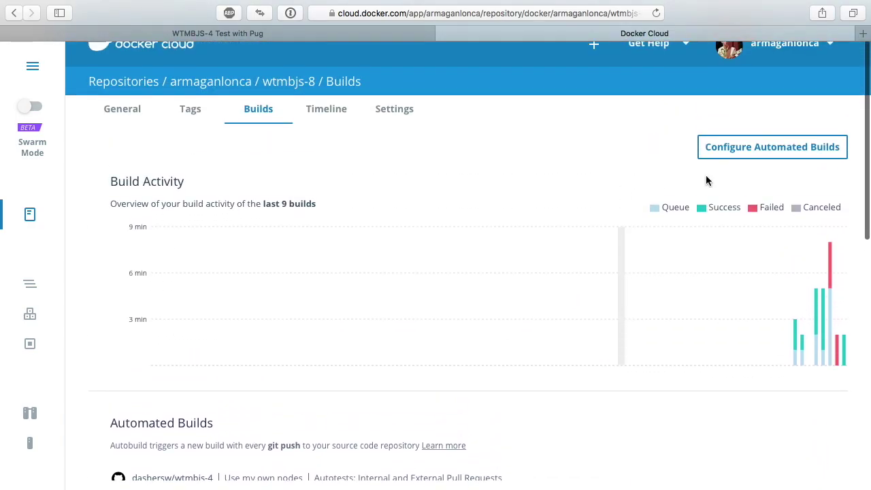
- Set the wtmbjs-8 Build Location to Build on my own nodes
click(756, 151)
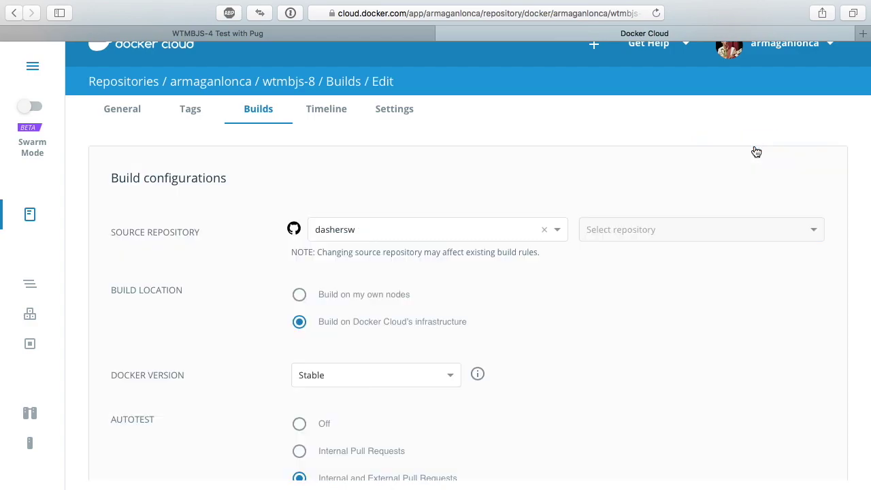
scroll(345, 164, down, 3)
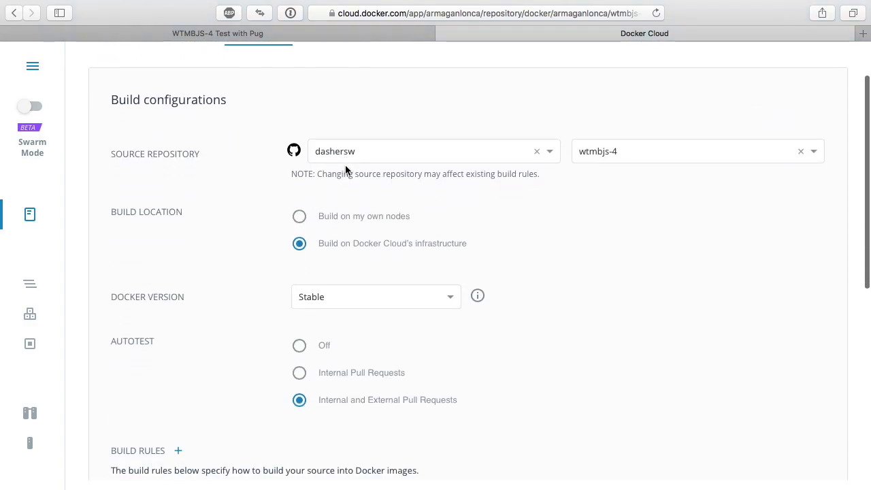
click(352, 218)
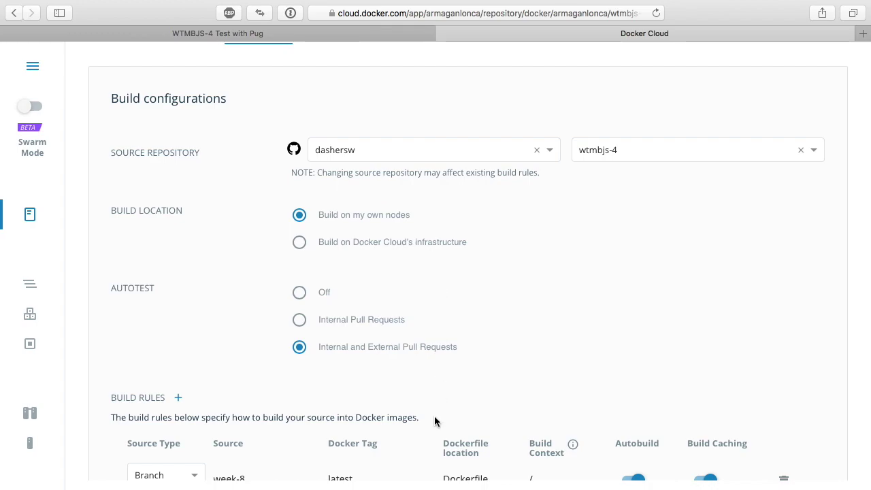
scroll(433, 381, down, 5)
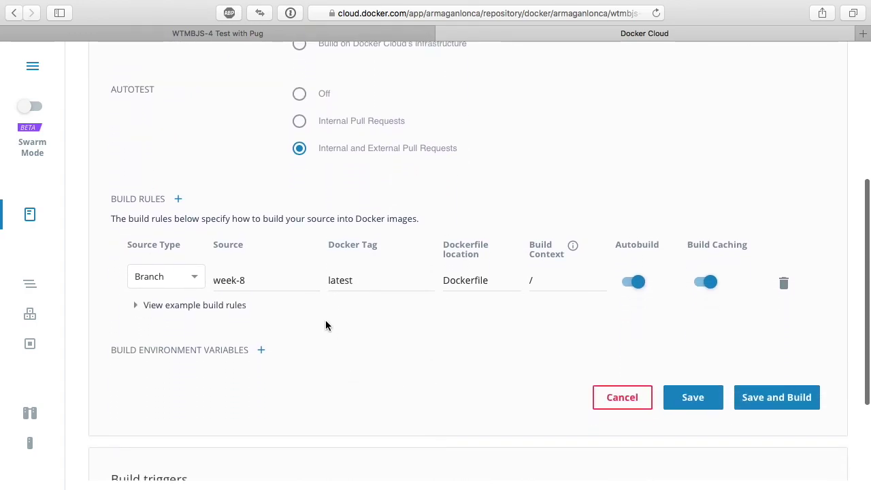
scroll(326, 320, up, 2)
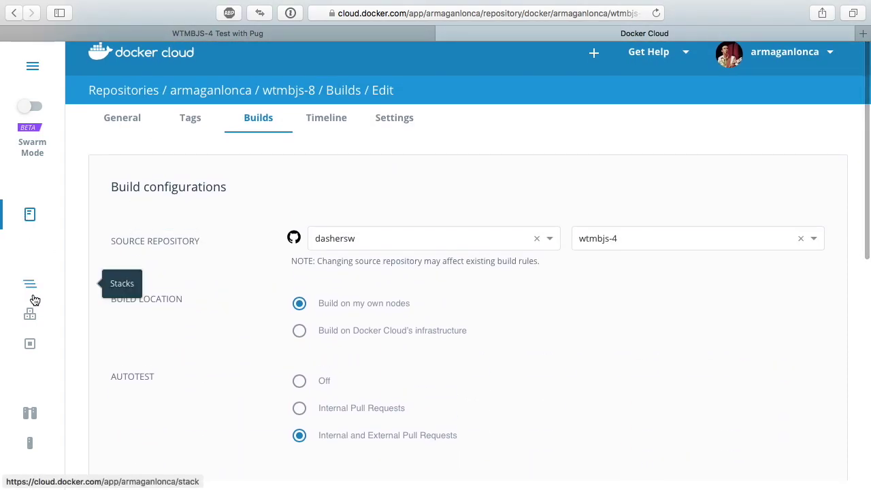
- Start a new node cluster named app, leaving labels empty
scroll(24, 371, down, 3)
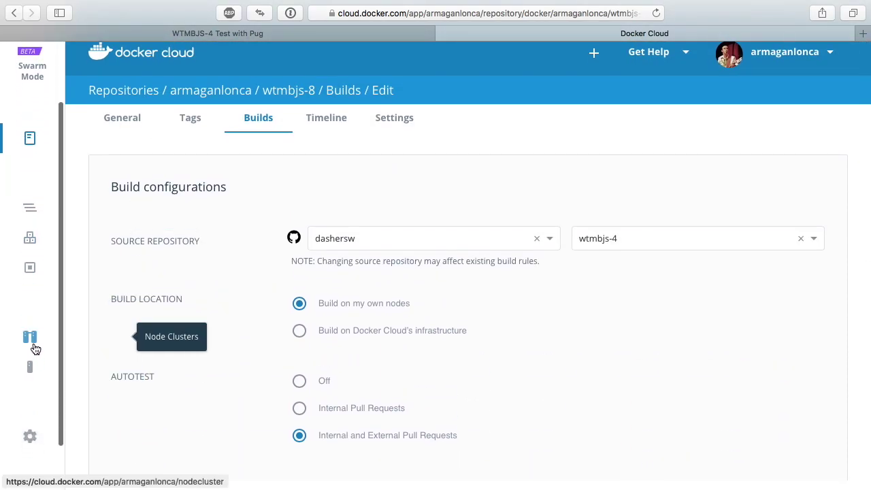
click(37, 348)
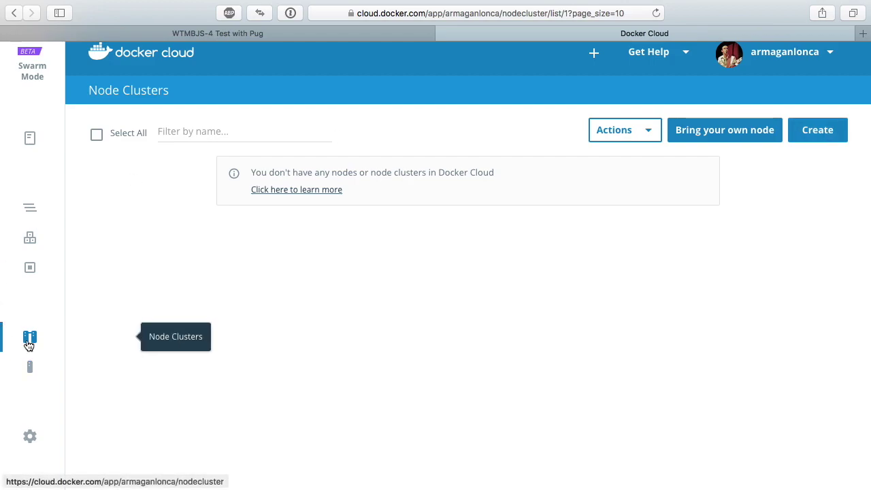
click(828, 129)
click(304, 151)
text(app)
click(258, 198)
click(231, 199)
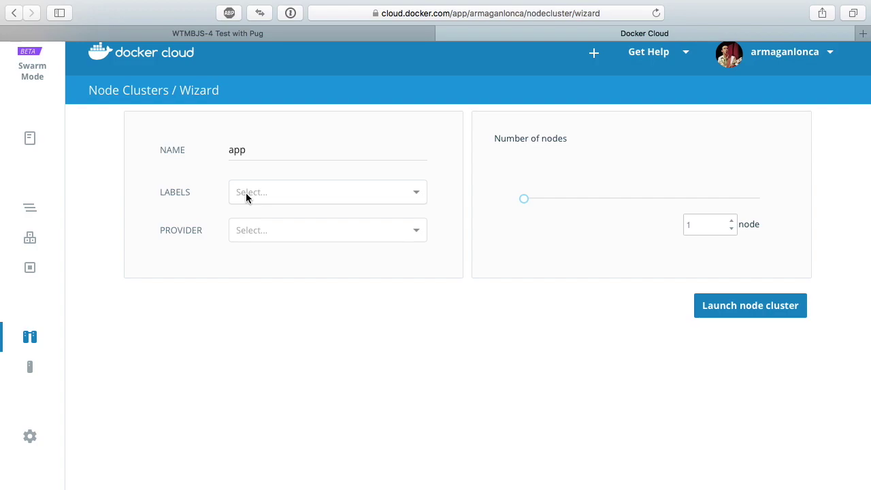
- Choose Digital Ocean, region Frankfurt 1, and the 2GB, 2 CPU droplet size
click(277, 222)
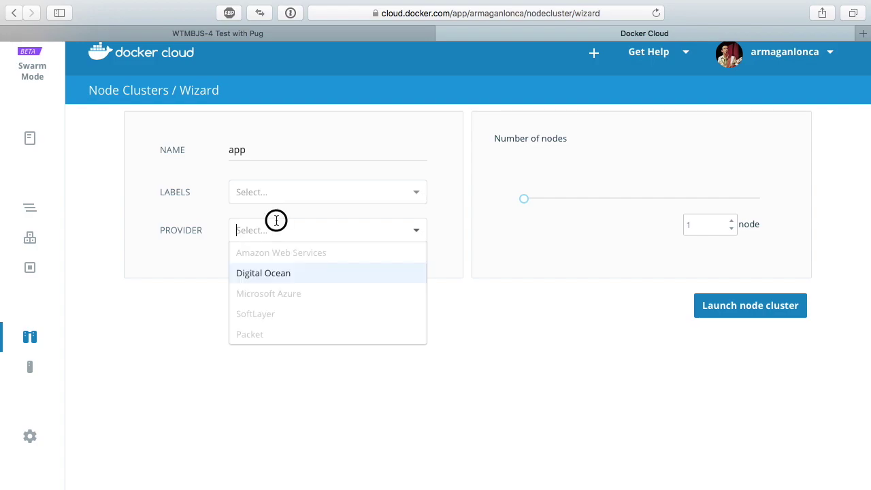
click(253, 275)
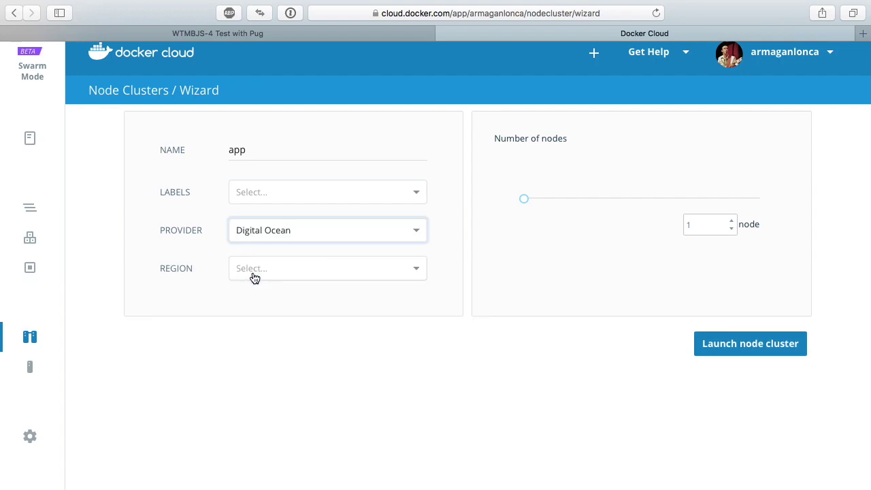
click(290, 268)
click(296, 350)
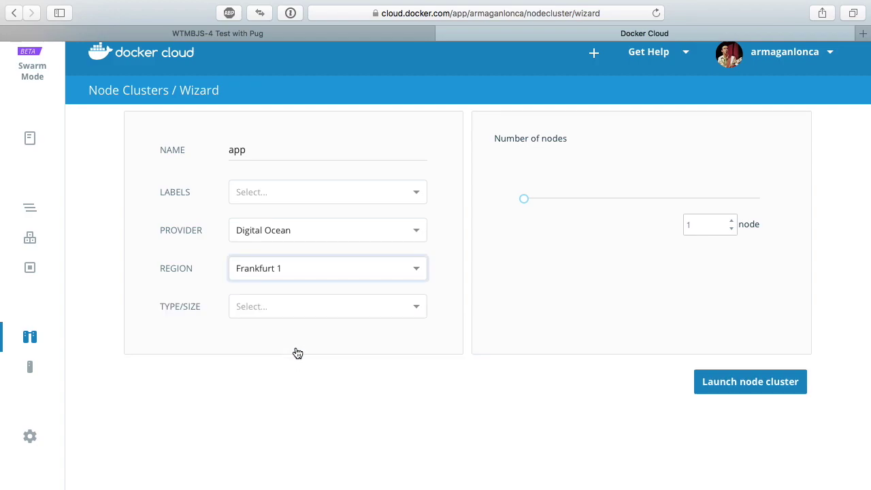
click(301, 306)
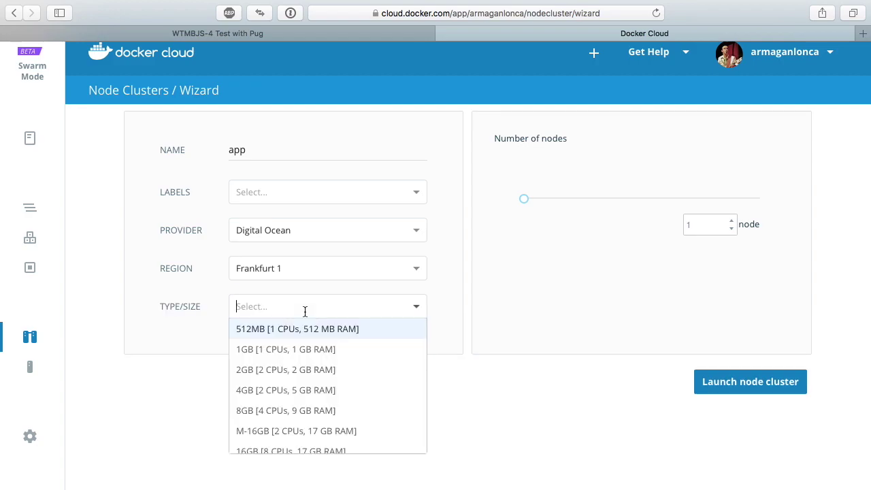
scroll(288, 356, down, 4)
scroll(288, 361, down, 1)
scroll(288, 360, up, 5)
click(301, 370)
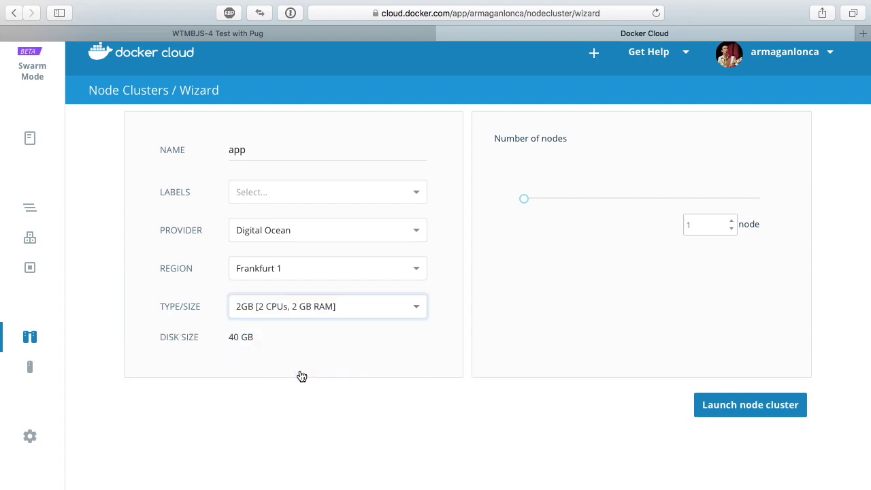
- Keep the 40 GB disk and 1 node, then launch the app cluster
click(229, 337)
drag(229, 337, 254, 338)
click(255, 339)
drag(524, 199, 763, 208)
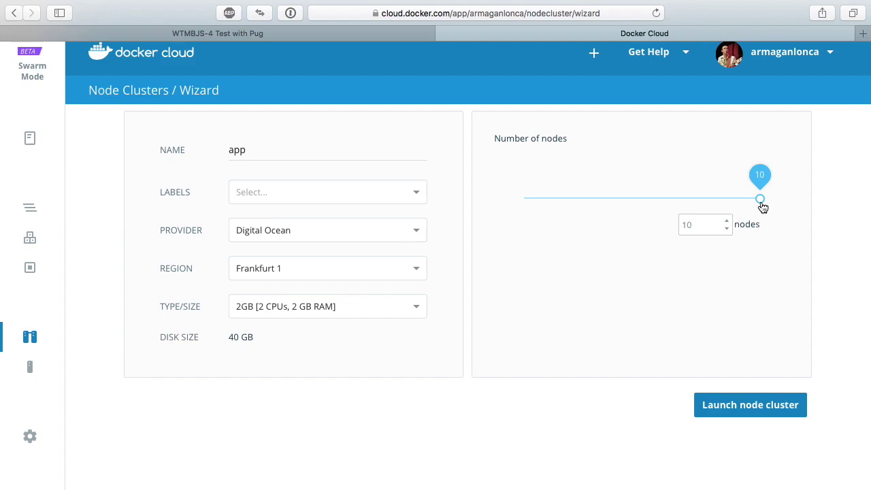
drag(763, 208, 534, 224)
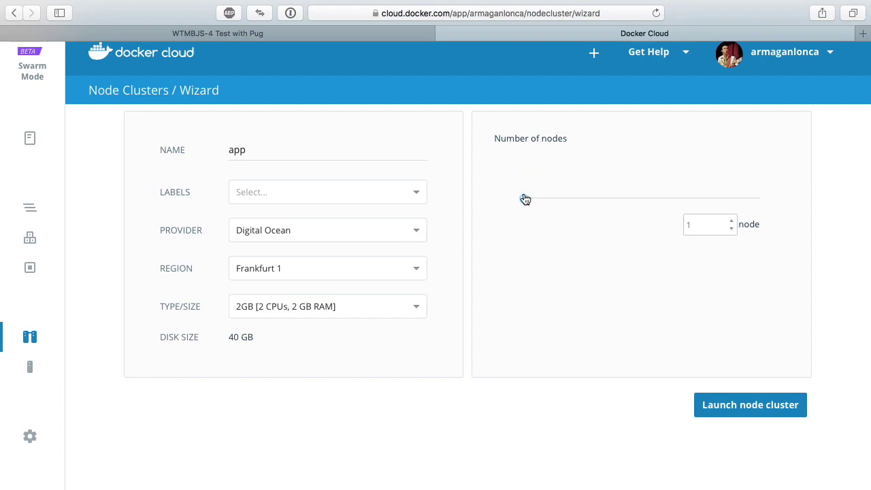
mouse_move(526, 205)
click(709, 405)
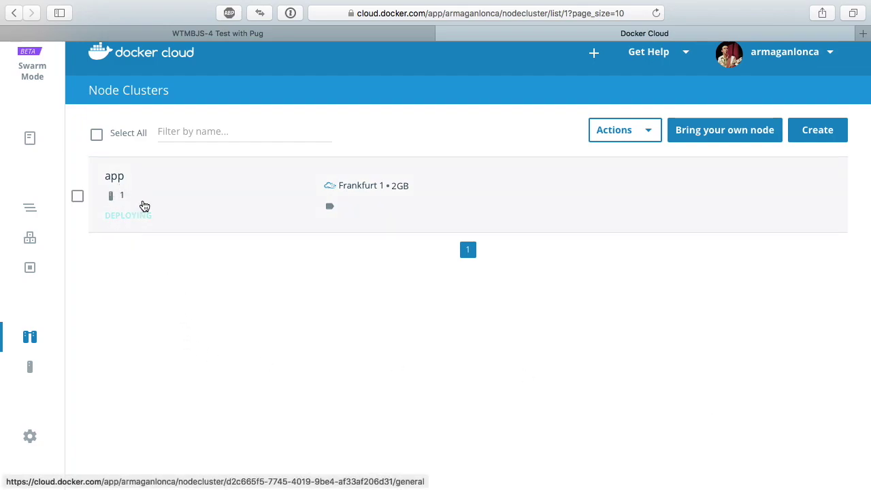
- Open the app cluster's details to confirm it is deploying
click(143, 204)
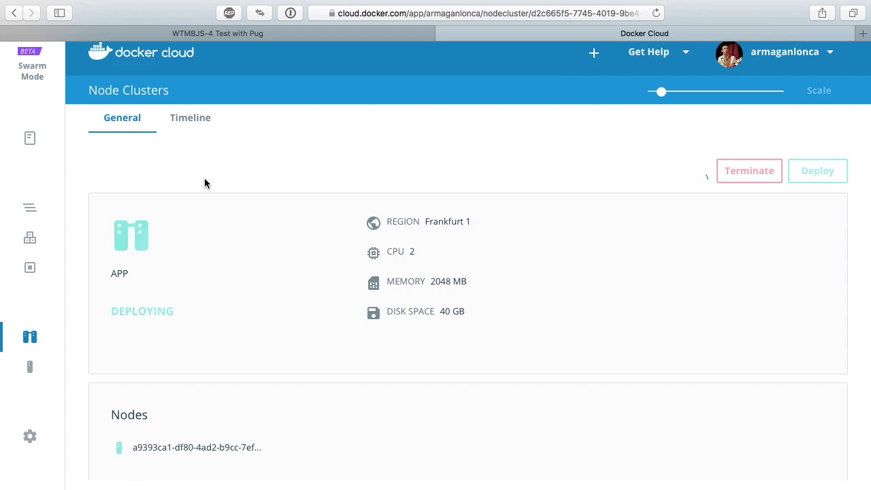
scroll(237, 299, down, 1)
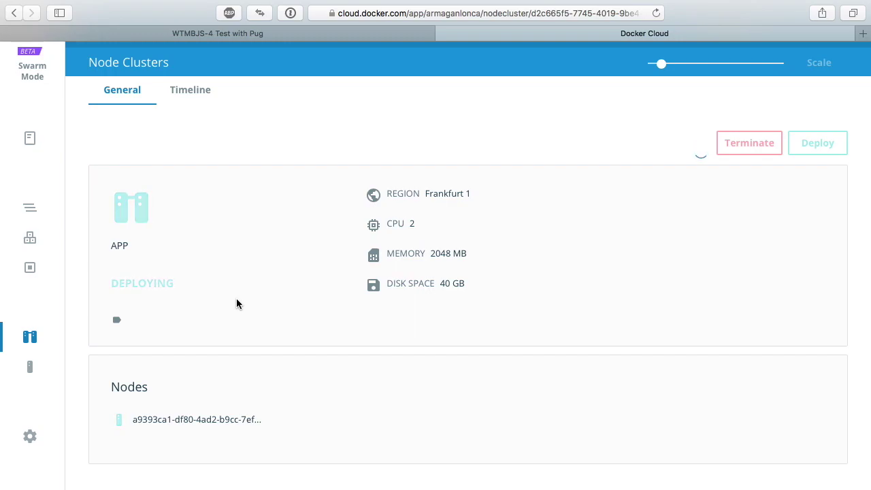
scroll(236, 303, up, 1)
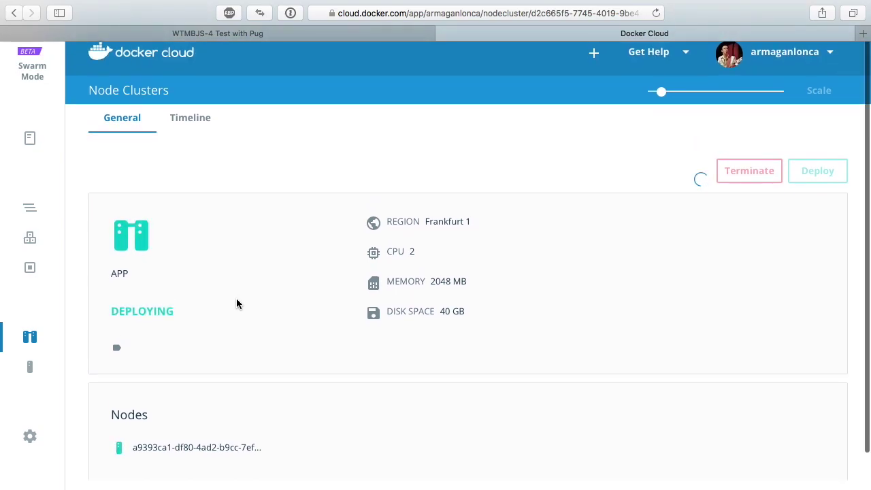
scroll(237, 304, down, 1)
- Inspect the cluster node's Timeline and General tabs, then go to the empty Stacks page
click(235, 421)
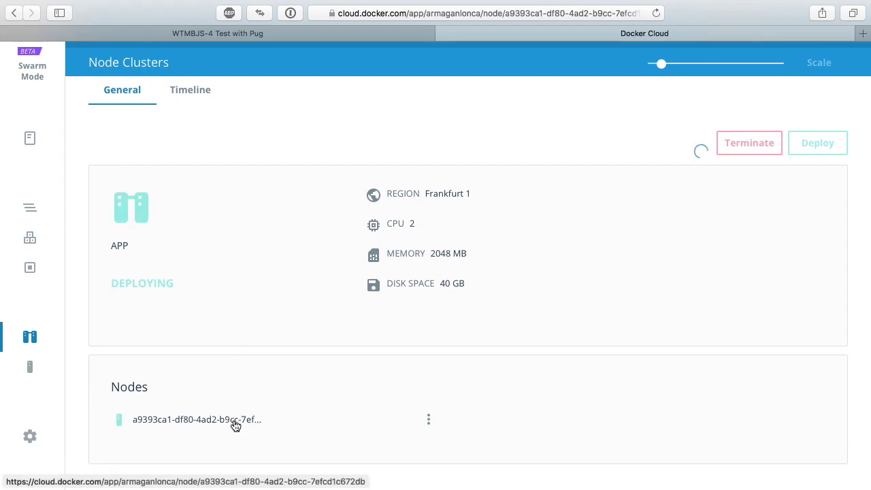
scroll(186, 282, down, 2)
scroll(186, 283, up, 1)
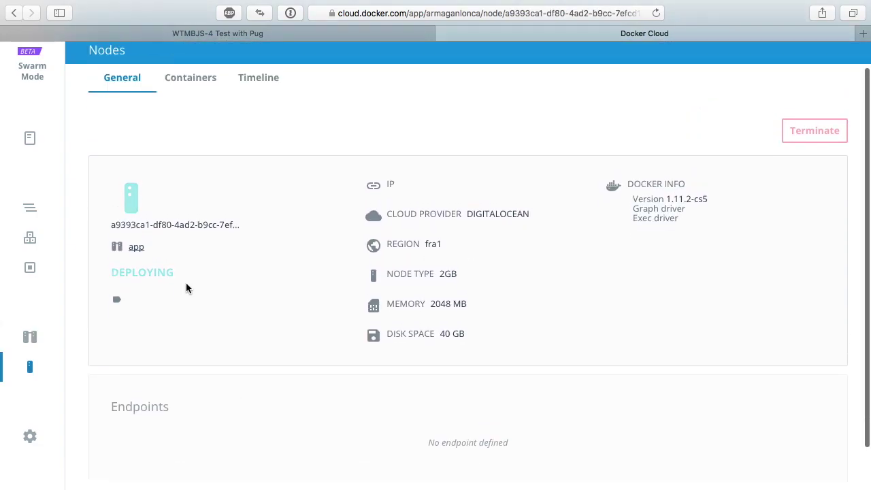
click(257, 89)
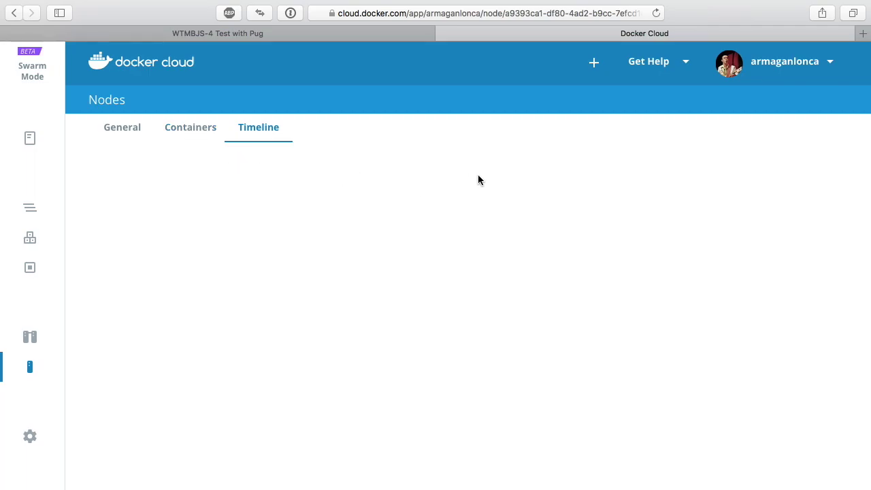
scroll(353, 175, down, 2)
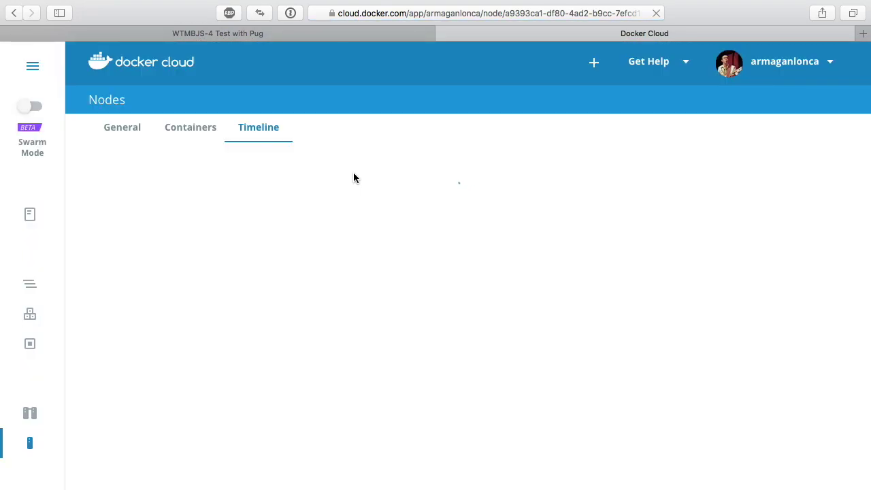
click(131, 129)
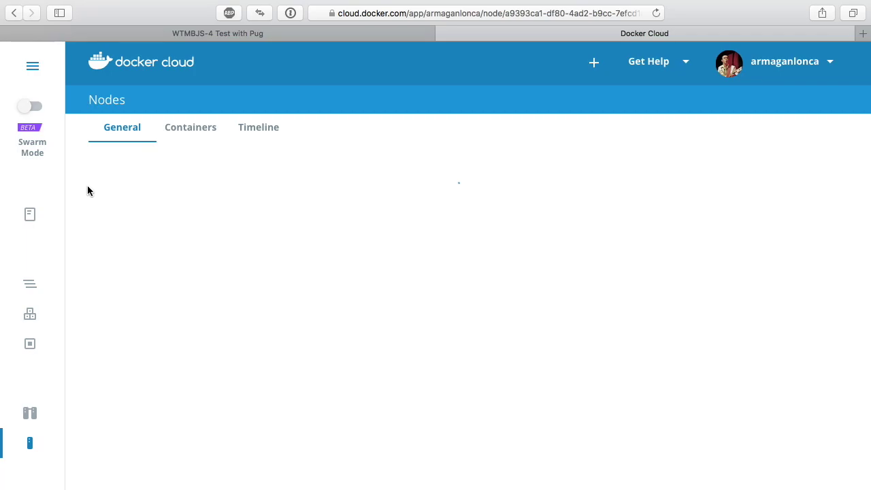
click(30, 423)
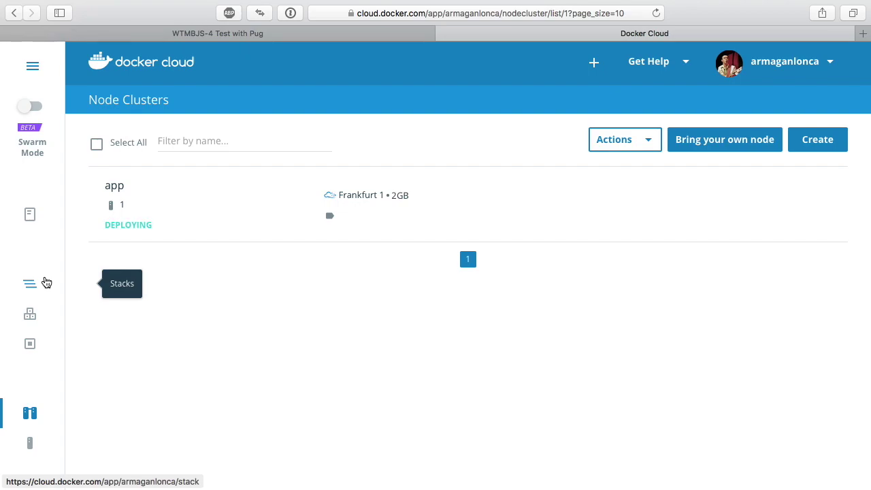
click(46, 283)
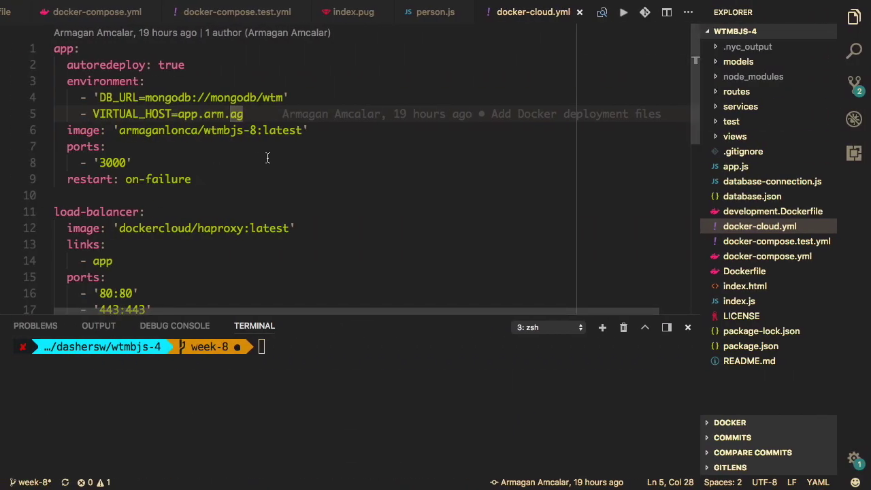
- Walk through docker-cloud.yml's app, load-balancer and mongodb services, then select the whole file and return to Safari
click(272, 162)
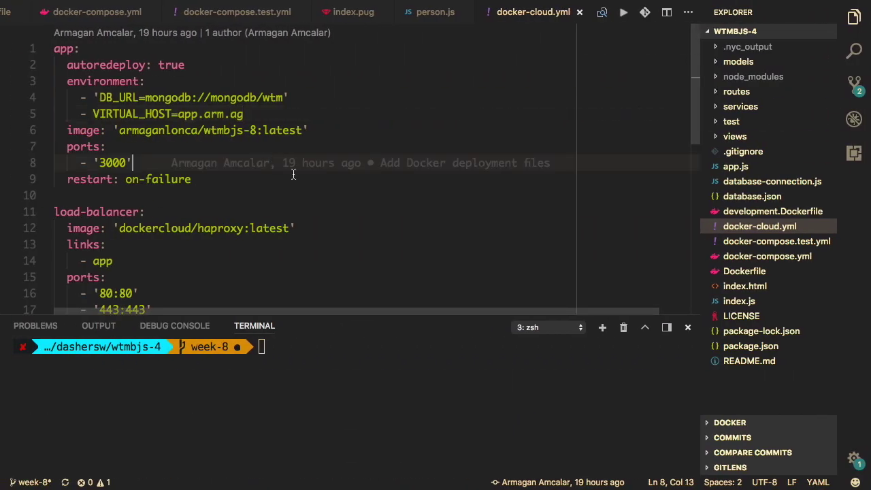
click(688, 328)
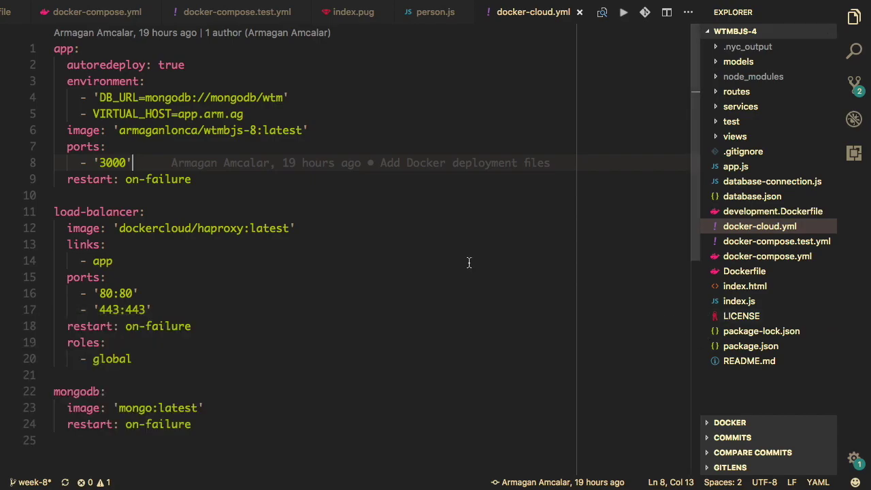
click(222, 211)
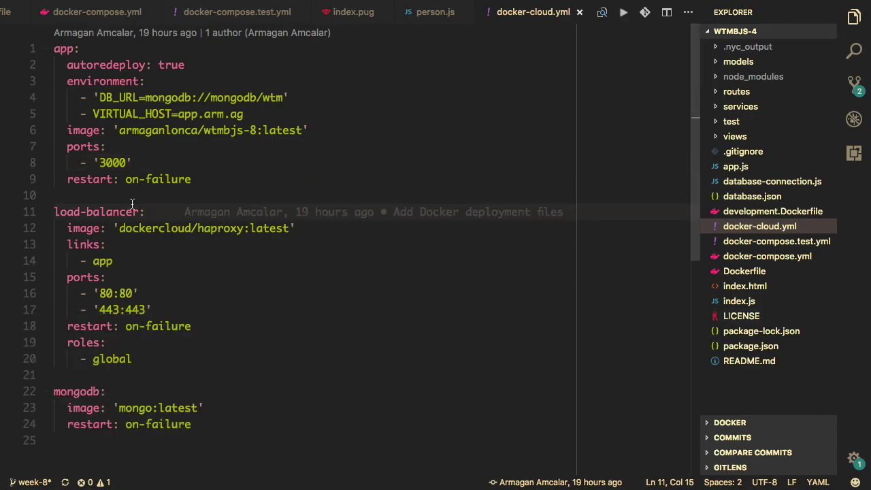
click(70, 49)
click(92, 213)
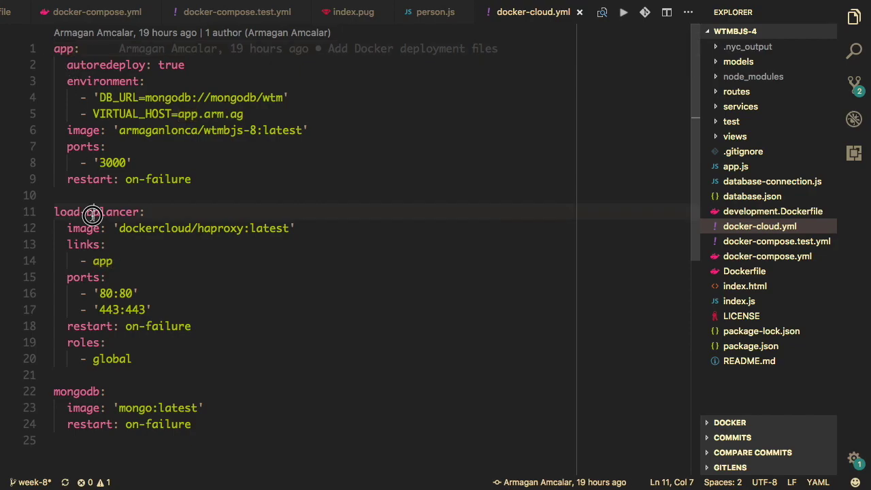
click(86, 393)
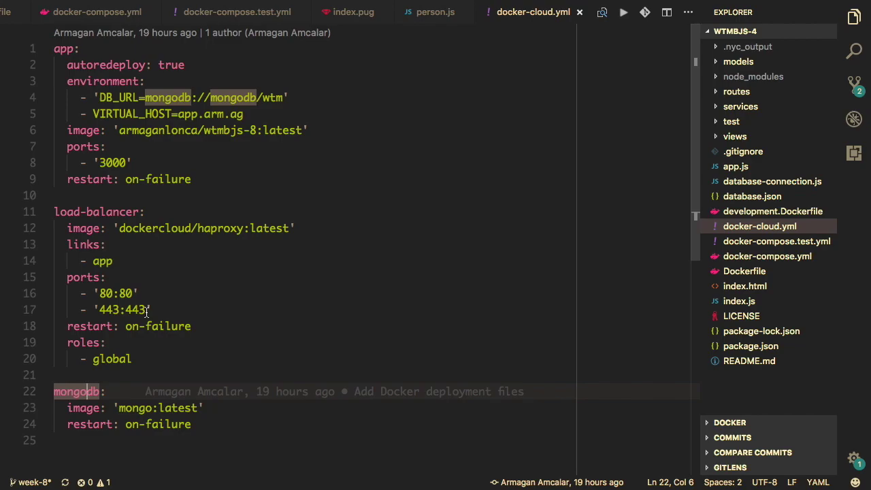
click(237, 326)
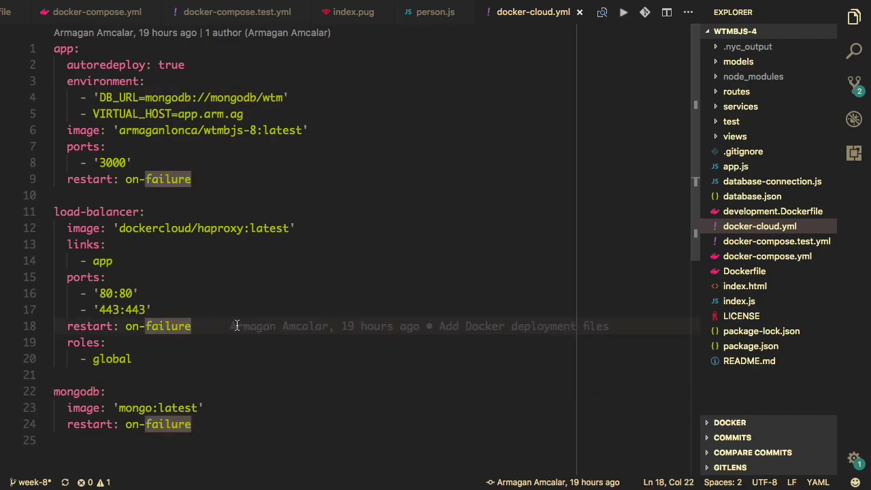
key(super+a)
key(ctrl+c)
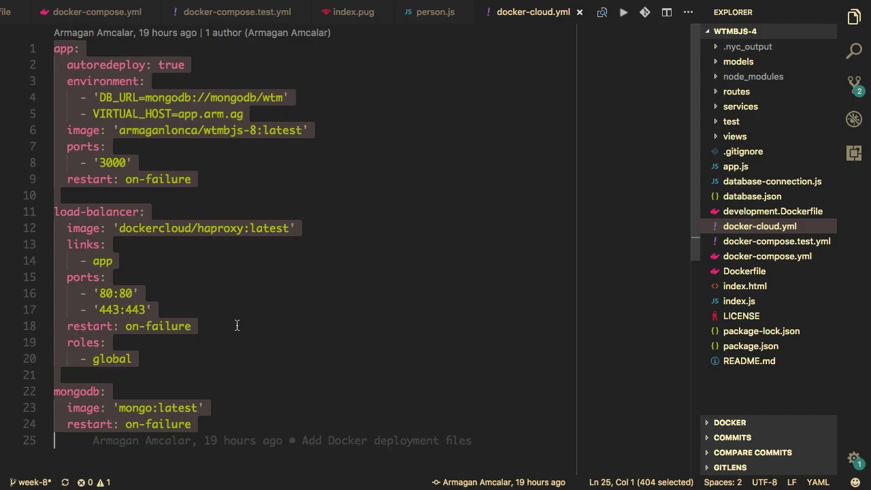
key(super+Tab)
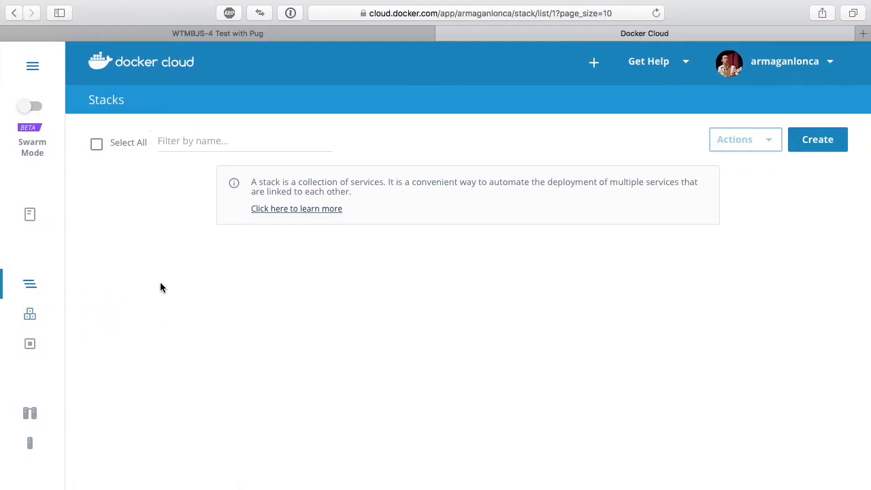
- Start a new stack named 'app', paste the stack definition into it, then clear the editor
click(817, 140)
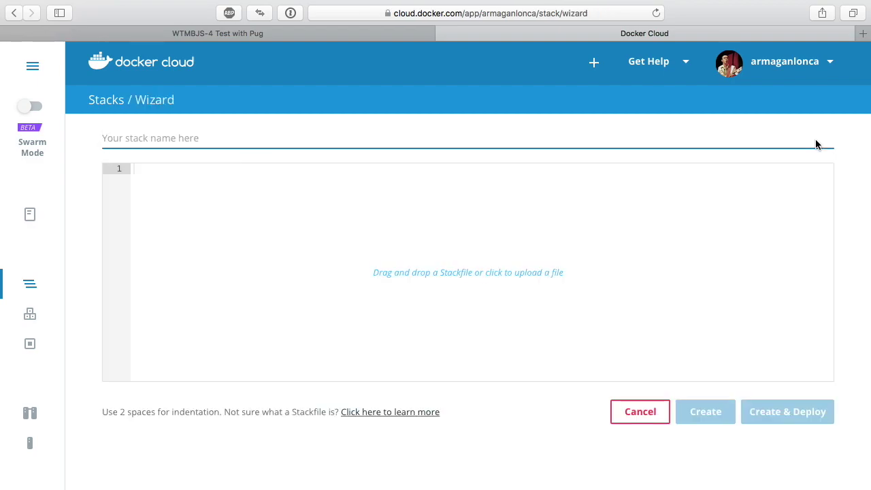
text(app)
click(604, 267)
key(ctrl+v)
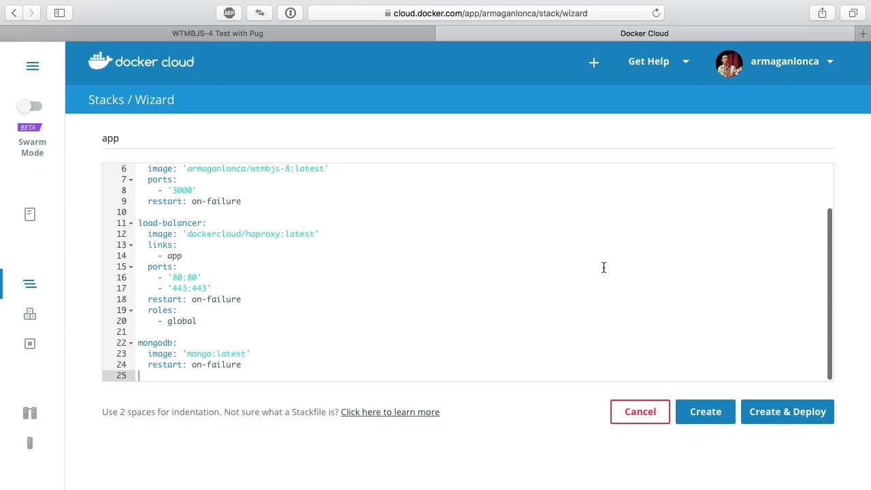
key(ctrl+a)
key(BackSpace)
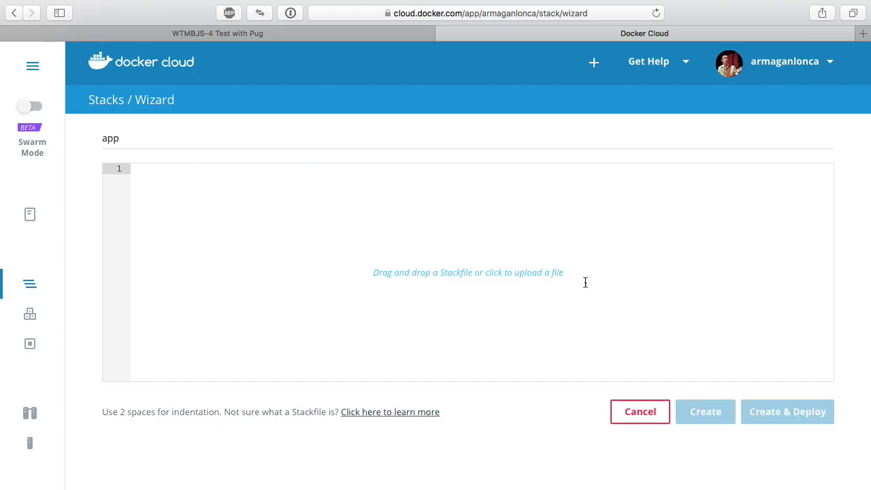
- Skip the file upload and paste the docker-cloud.yml contents into the empty Stackfile editor
click(539, 273)
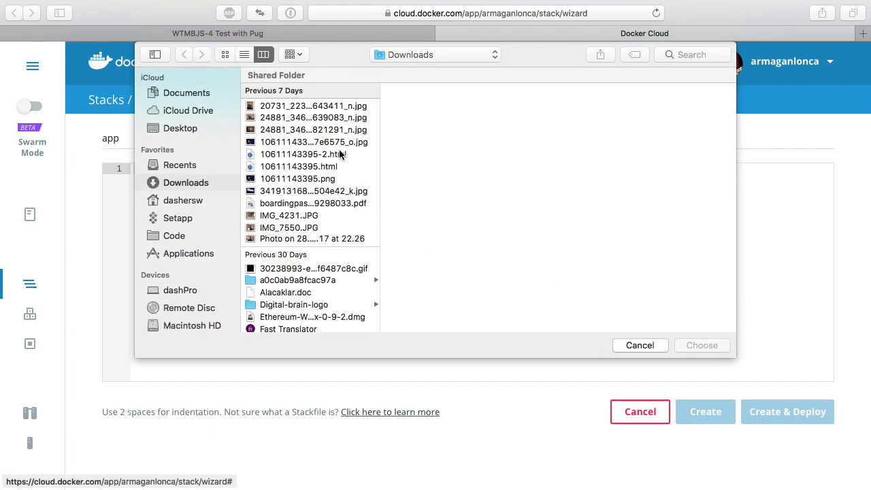
click(632, 345)
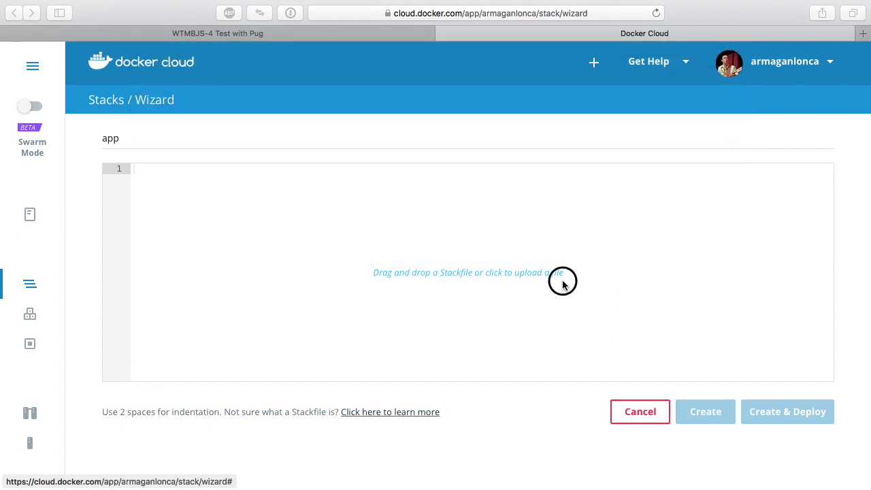
click(563, 283)
key(ctrl+v)
scroll(563, 281, up, 5)
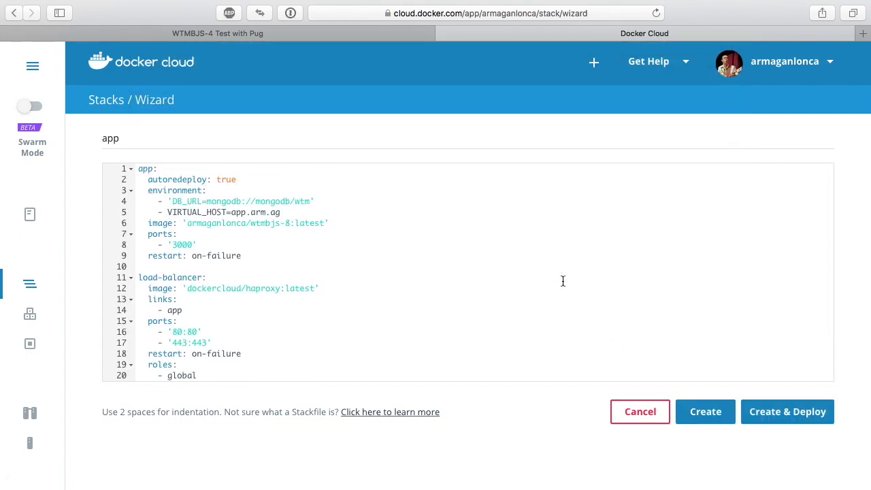
scroll(563, 281, down, 3)
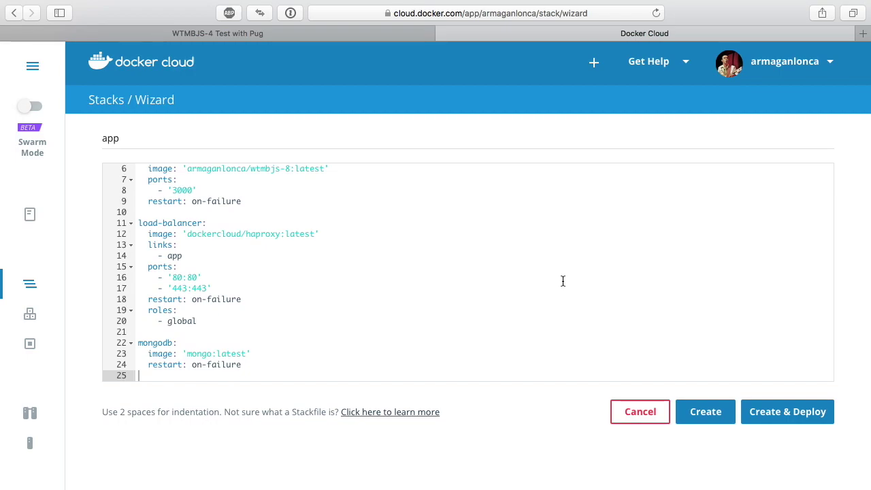
scroll(563, 281, up, 2)
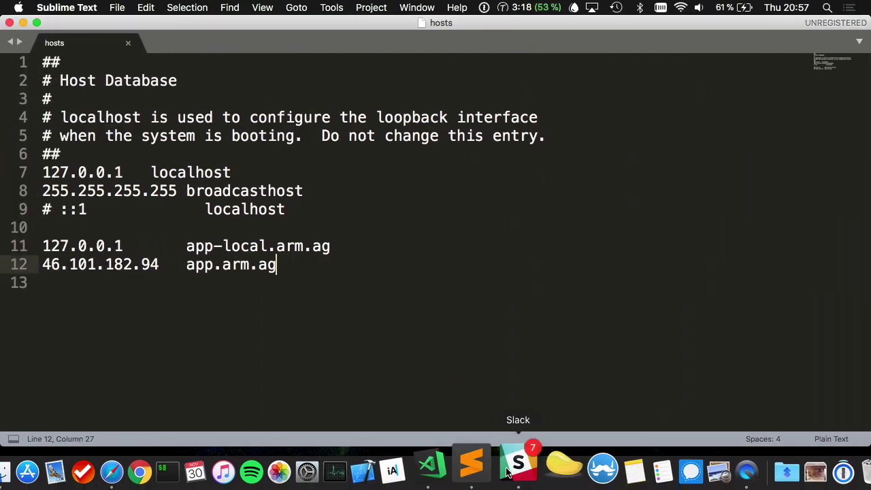
click(510, 470)
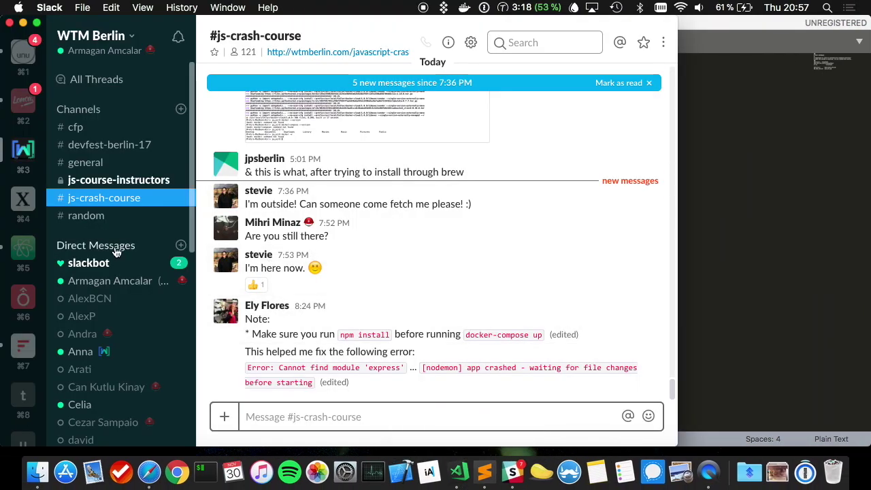
- View the Slackbot messages confirming the app node cluster was created and deployed successfully
click(102, 263)
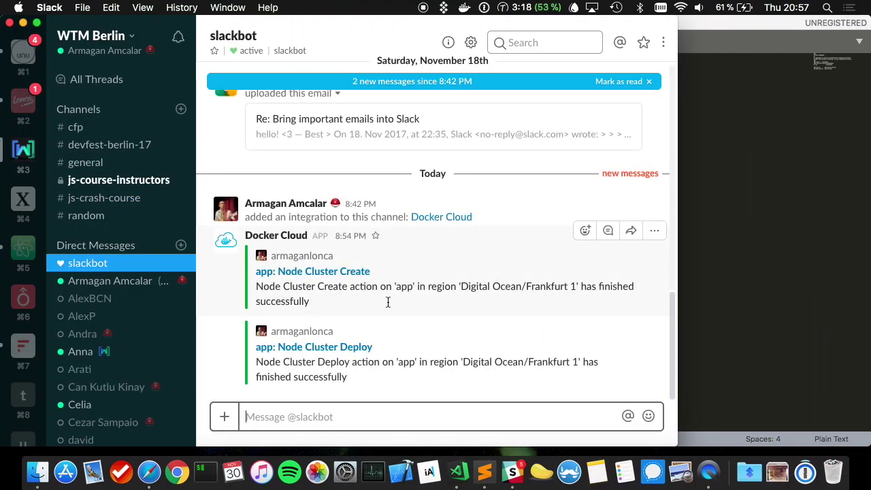
click(384, 376)
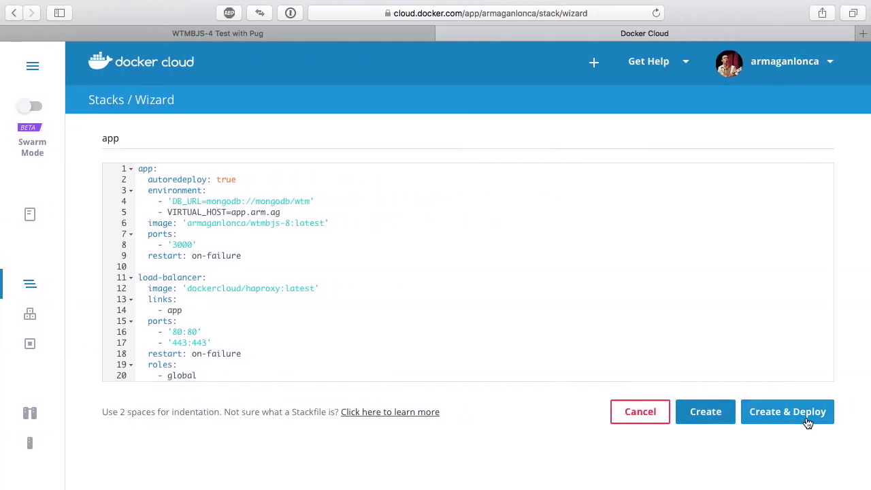
- Create and deploy the app stack
click(808, 424)
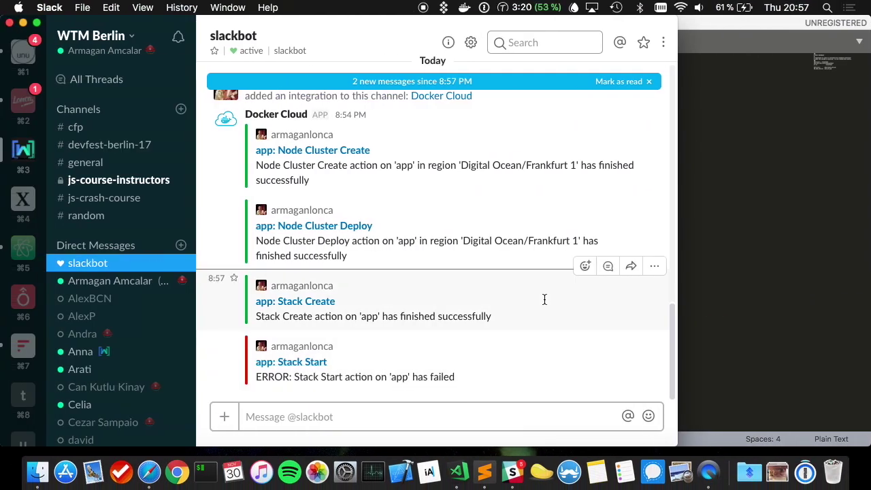
click(508, 319)
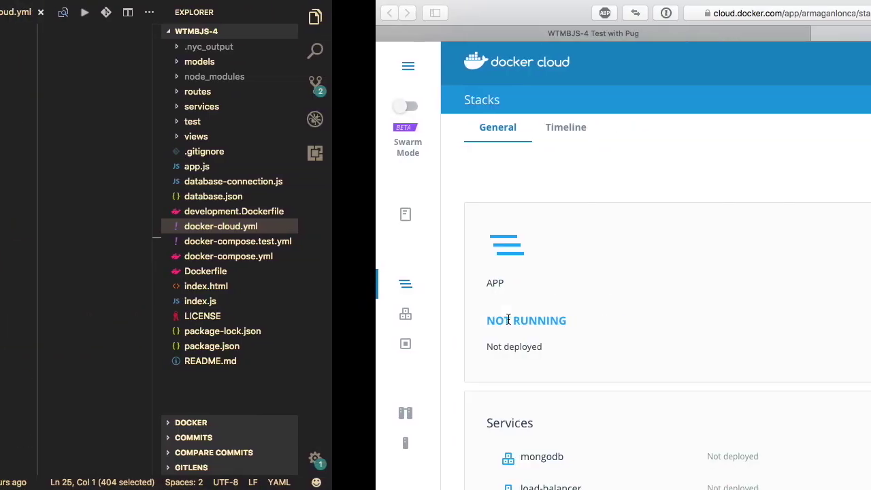
scroll(284, 337, down, 5)
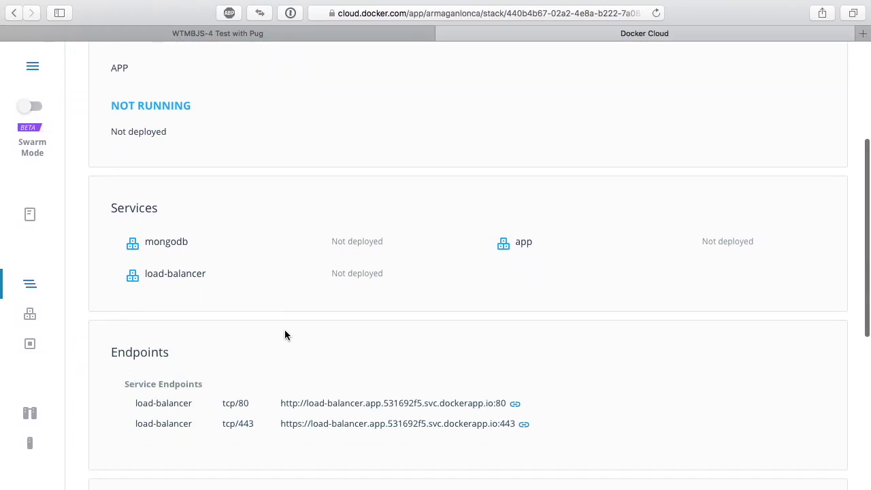
scroll(284, 336, up, 5)
- Read the Stack Start log's missing wtmbjs-8 image error, then go to the Repositories list
click(192, 130)
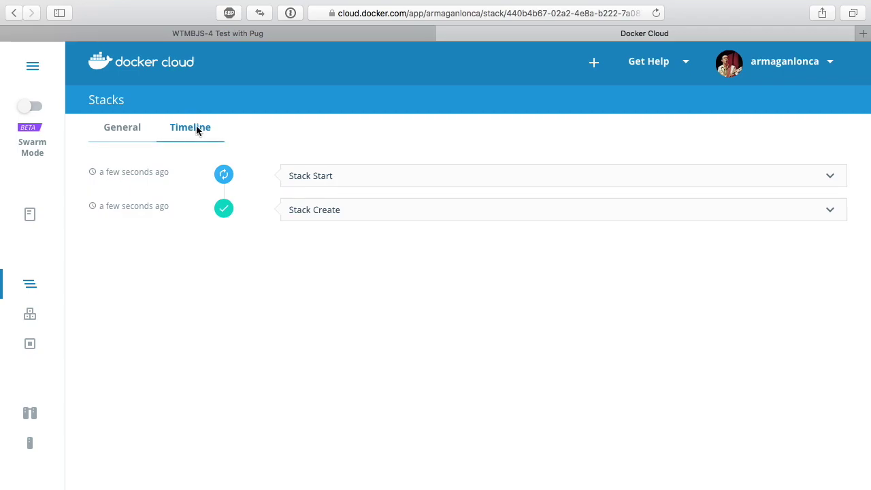
click(305, 175)
scroll(452, 245, down, 5)
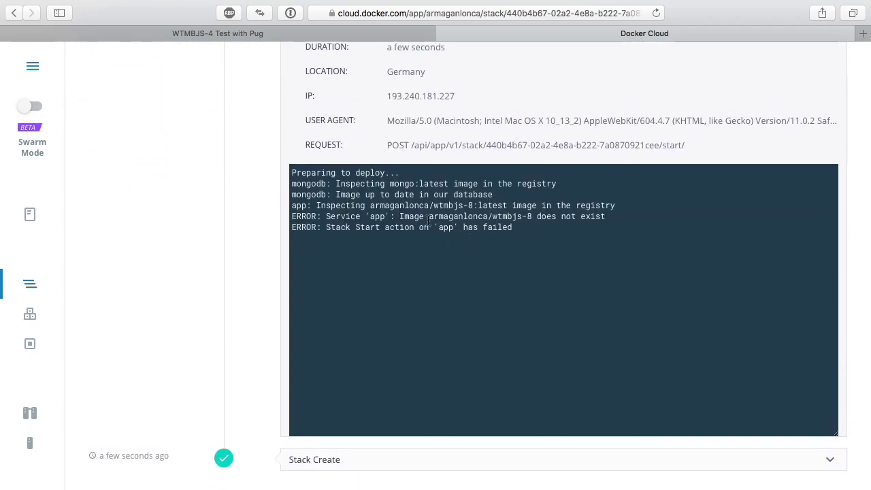
double_click(439, 218)
click(491, 222)
click(29, 215)
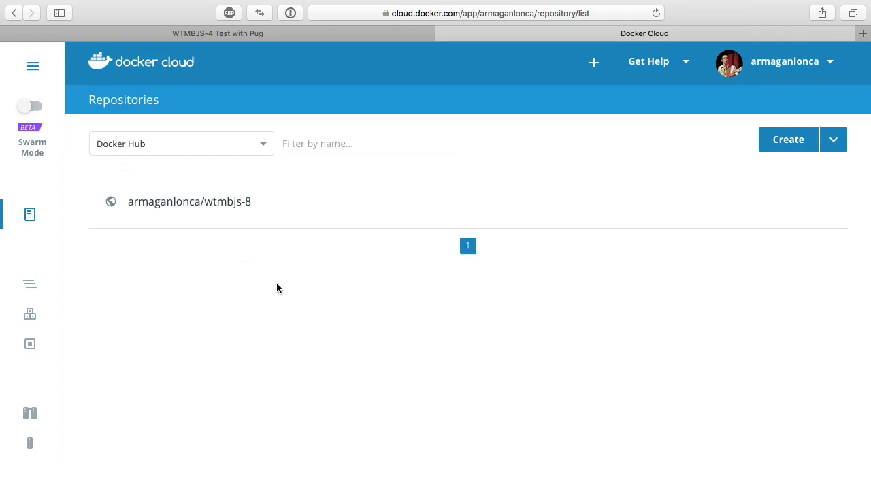
- Open the wtmbjs-8 repository's details page
click(224, 218)
scroll(498, 316, down, 3)
scroll(498, 315, up, 1)
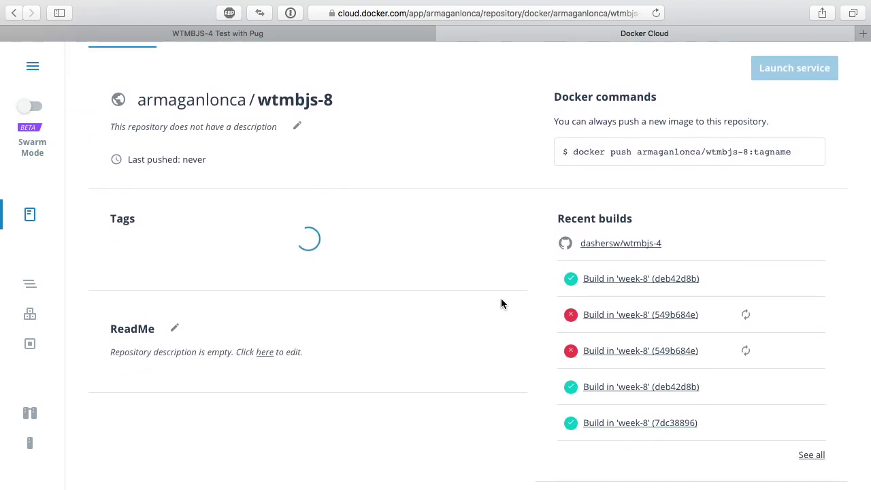
scroll(501, 304, up, 3)
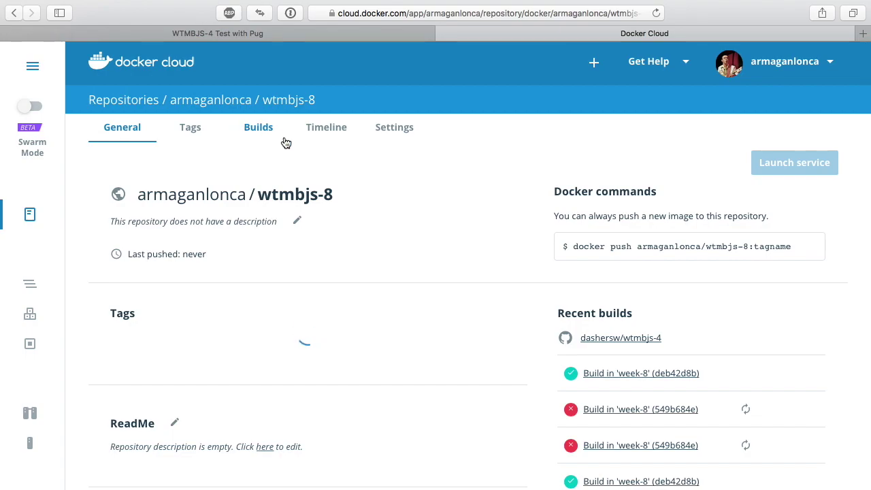
double_click(225, 103)
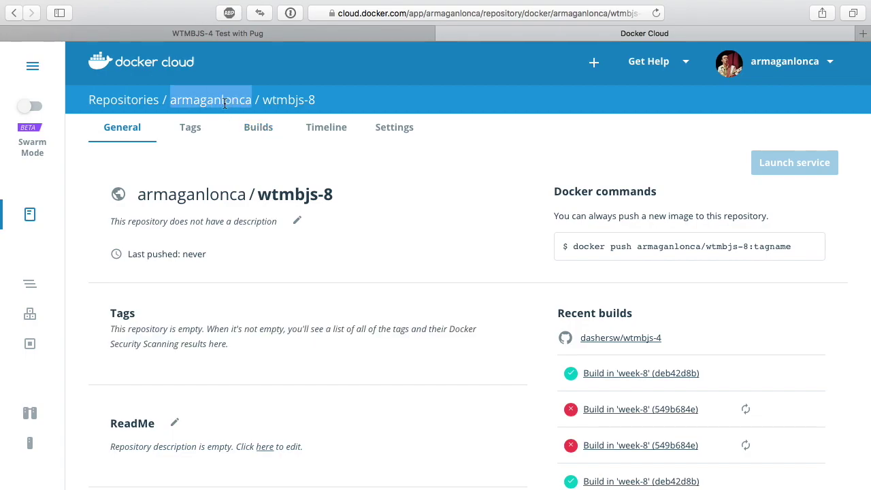
click(307, 175)
- Trigger a new build of the latest tag from the week-8 branch
click(256, 131)
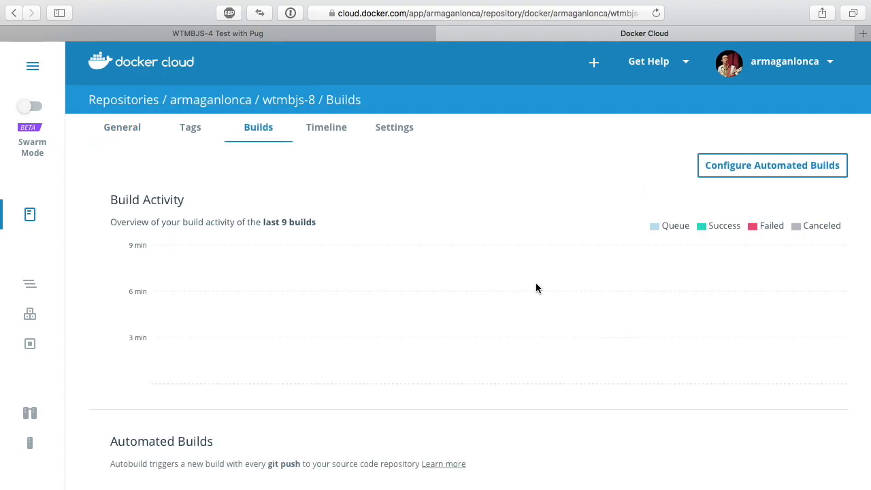
scroll(536, 288, down, 10)
scroll(536, 288, up, 10)
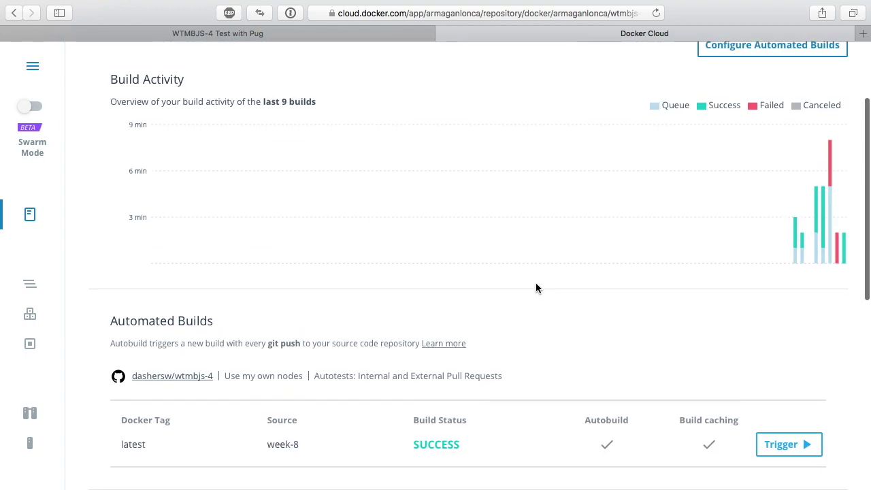
click(803, 455)
scroll(767, 410, down, 5)
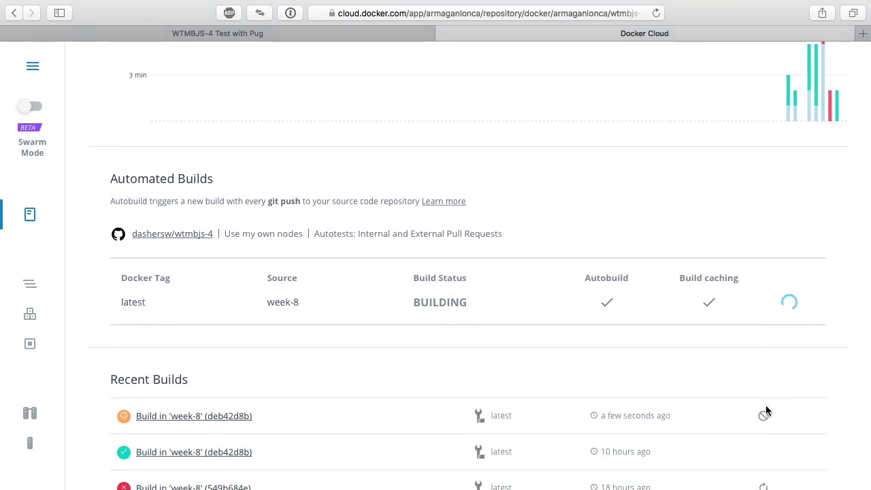
scroll(545, 394, down, 4)
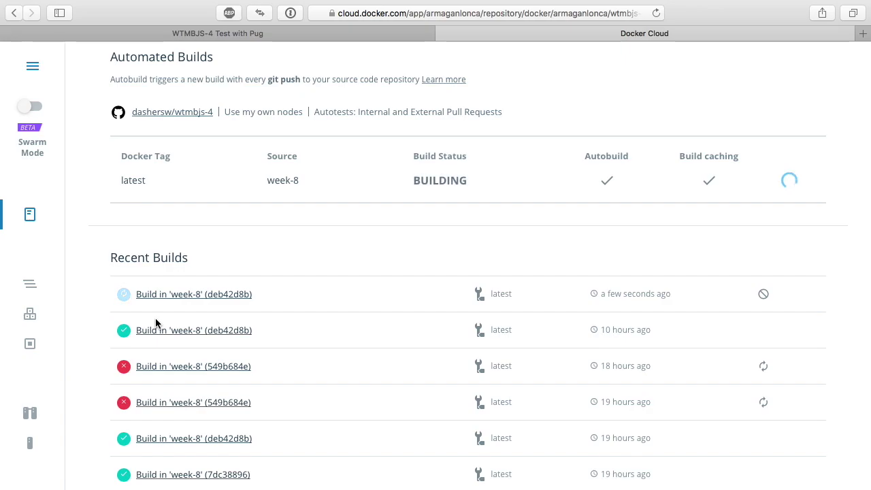
- Check the app stack's details and its load-balancer service without changing anything
click(30, 283)
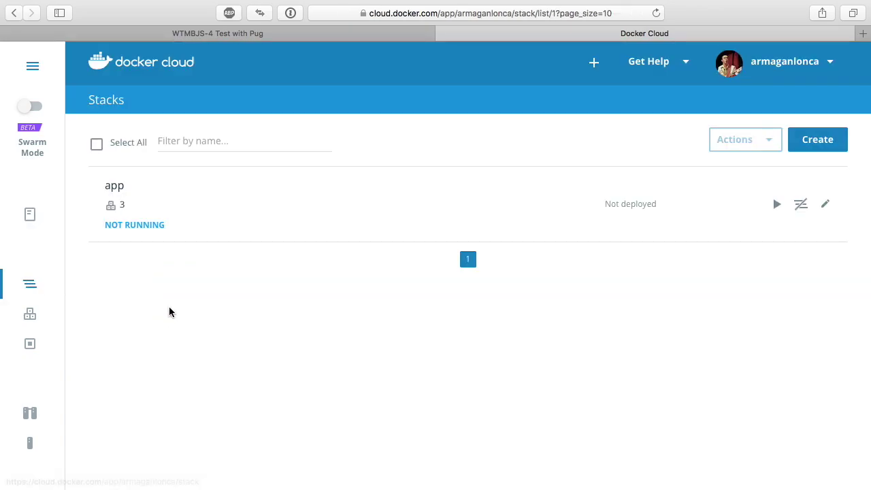
click(156, 213)
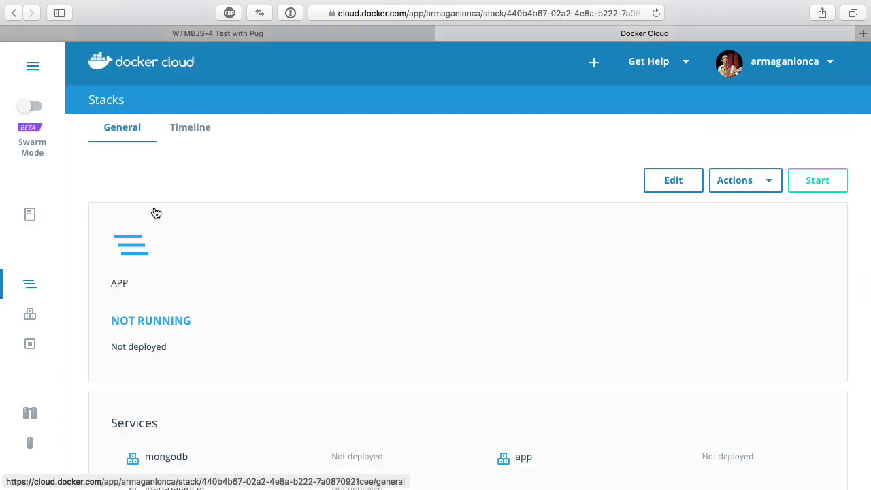
scroll(439, 306, down, 3)
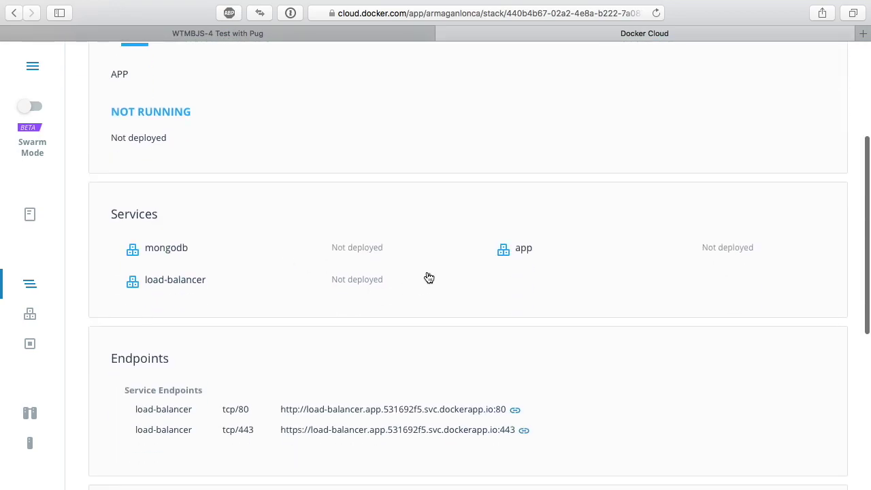
click(429, 278)
click(258, 272)
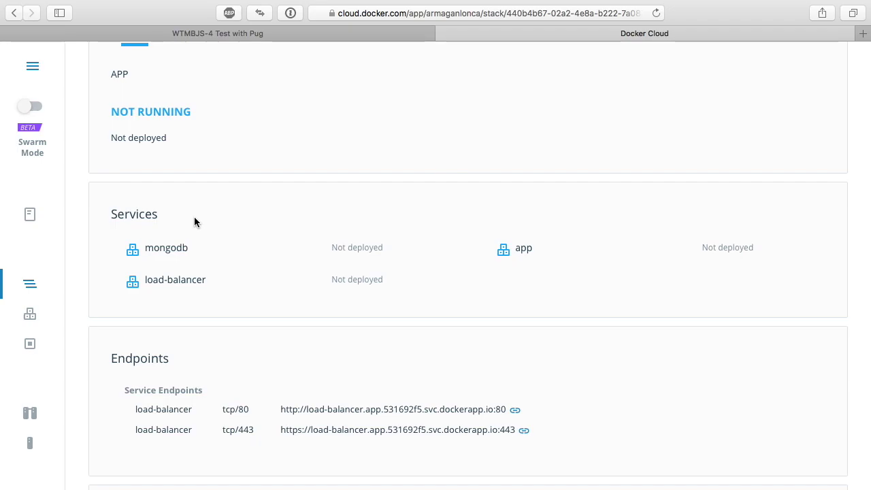
- Open the automated build configuration from the wtmbjs-8 repository's Builds overview
click(34, 219)
click(263, 220)
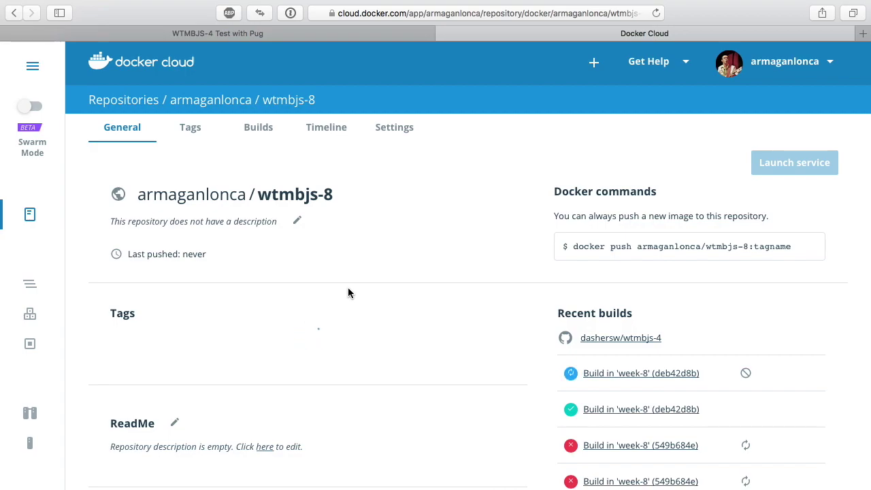
scroll(348, 293, down, 3)
scroll(269, 157, up, 3)
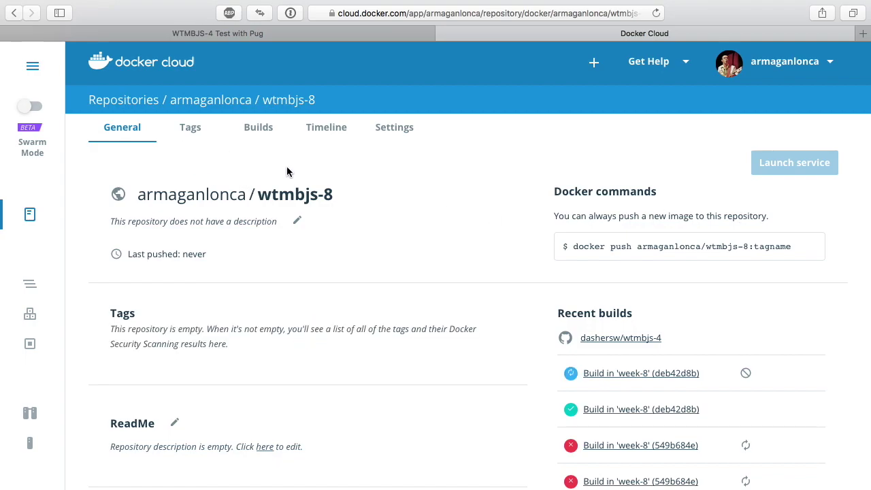
click(256, 130)
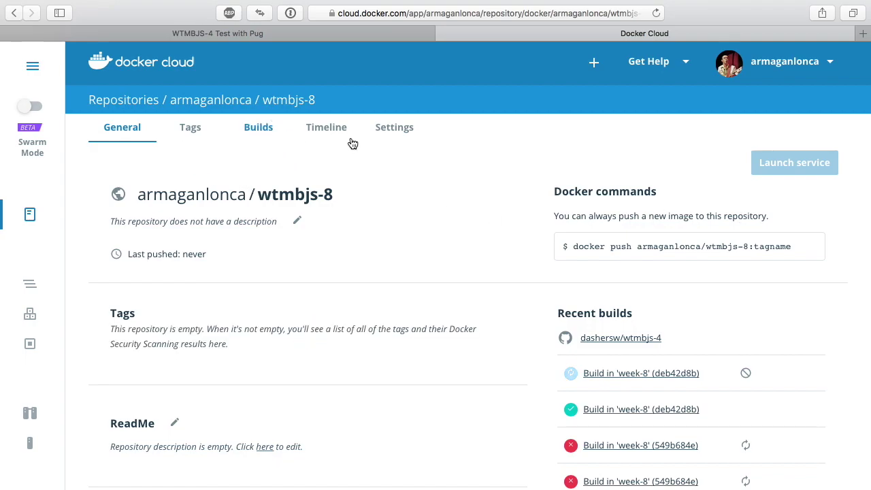
scroll(309, 299, down, 10)
scroll(267, 320, up, 4)
scroll(772, 153, up, 5)
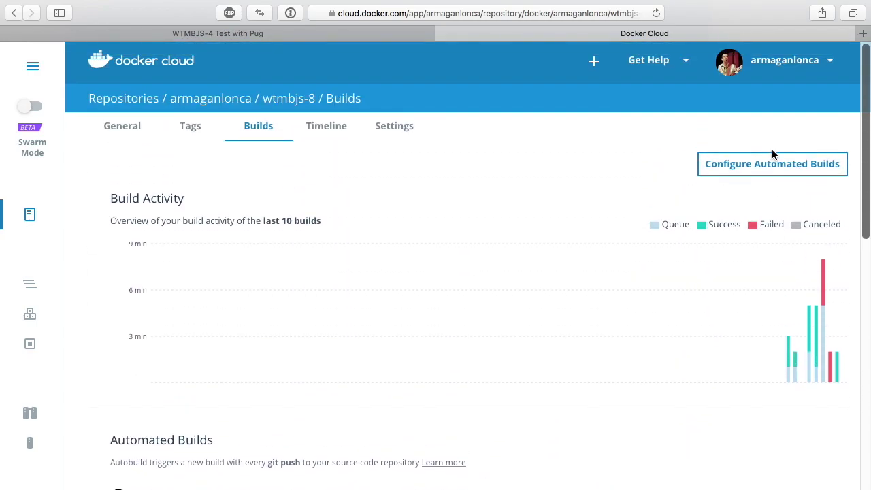
click(772, 153)
scroll(491, 264, down, 5)
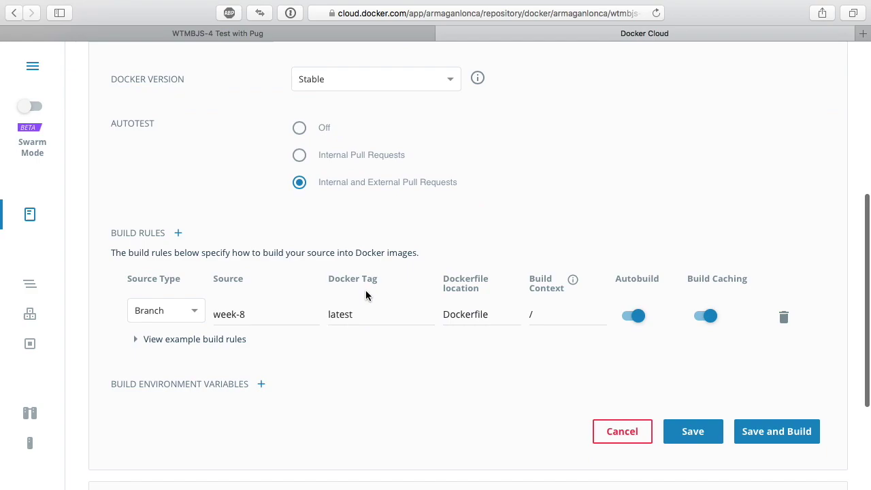
- Inspect the week-8 branch in the build rule's Source field, leaving it unchanged
drag(254, 314, 204, 322)
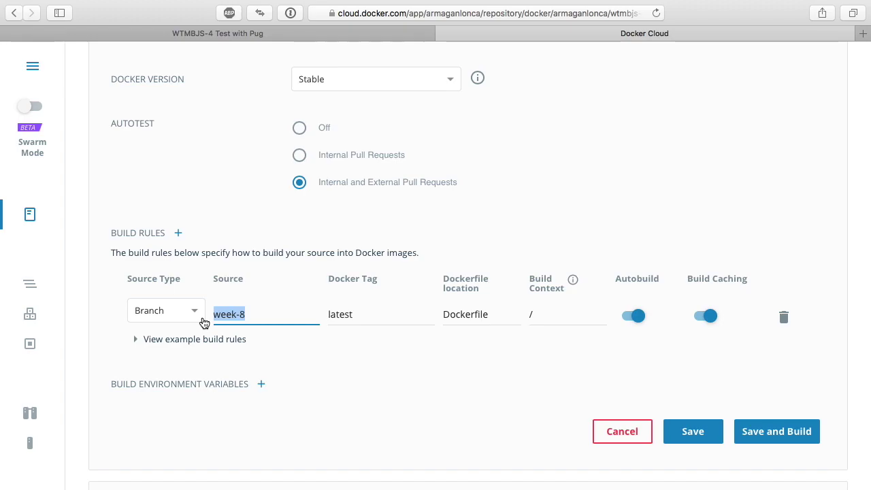
drag(210, 321, 221, 316)
click(237, 315)
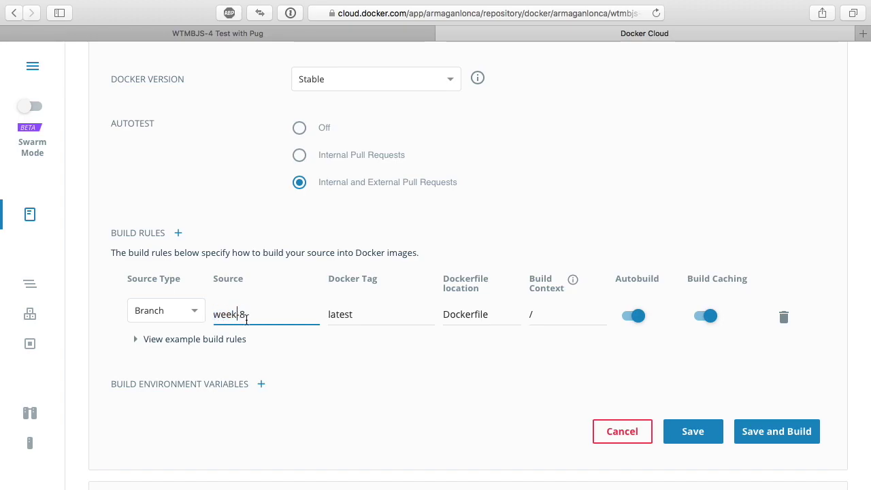
double_click(250, 318)
click(240, 315)
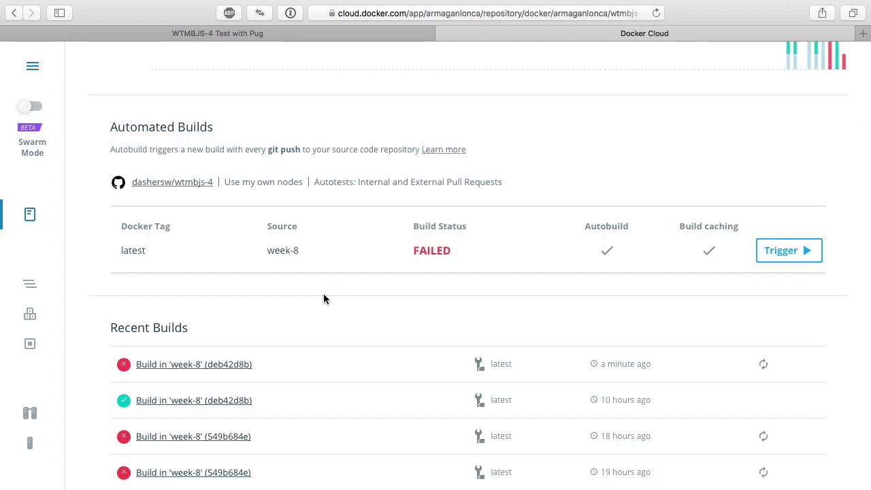
- Read the failed build's 404 manifest-not-found log and its node:alpine Dockerfile, then return to Builds
scroll(391, 259, down, 3)
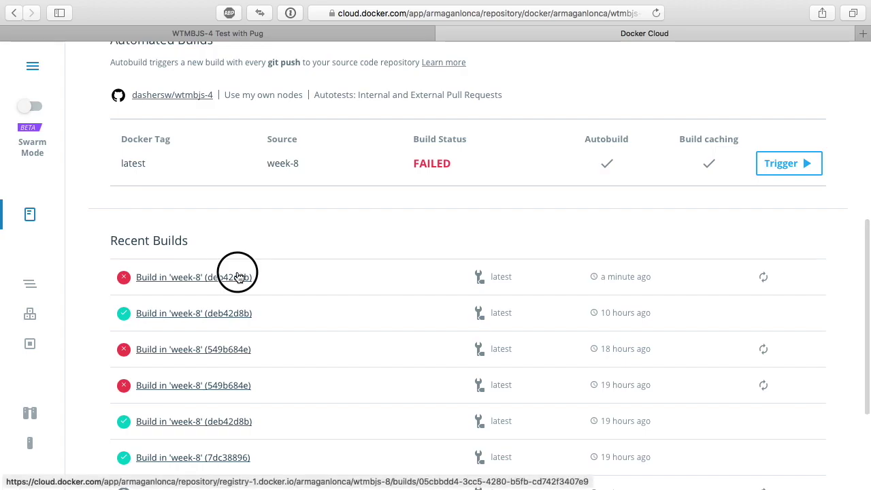
click(238, 276)
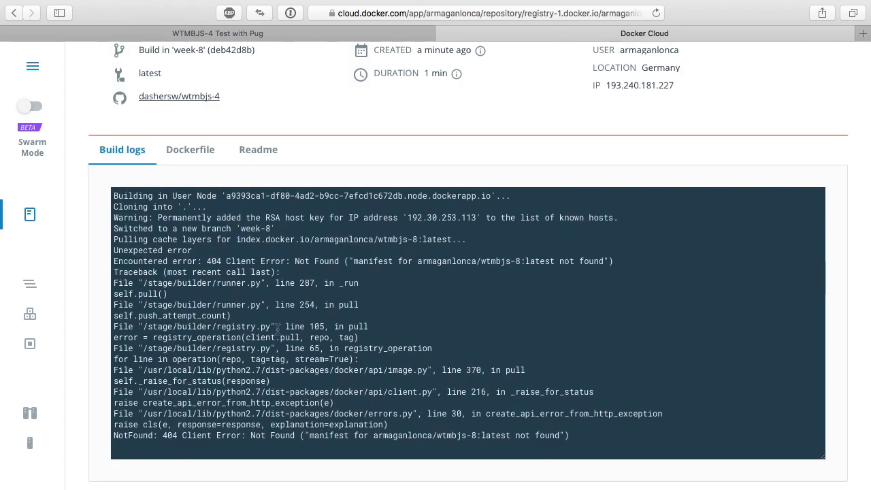
scroll(278, 330, down, 1)
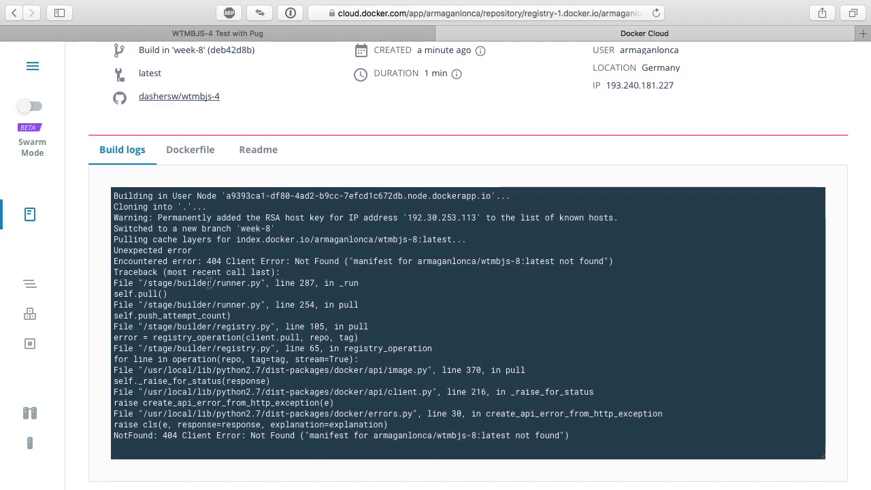
scroll(266, 229, up, 5)
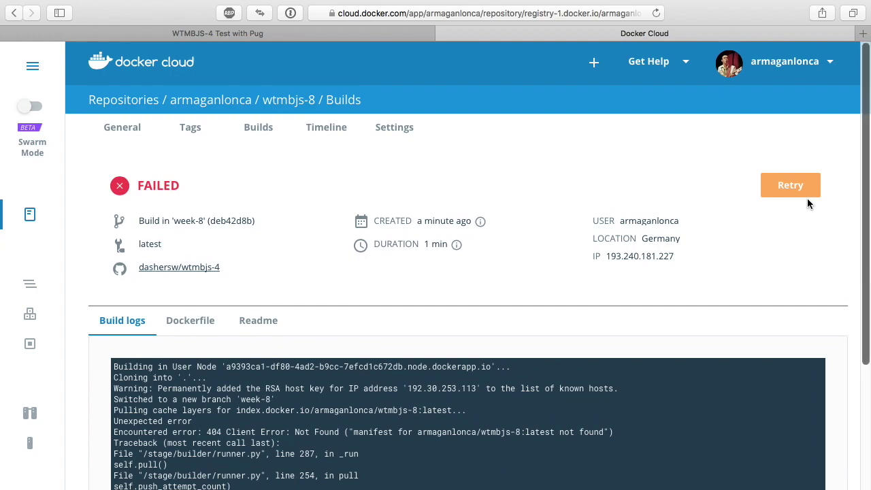
click(183, 320)
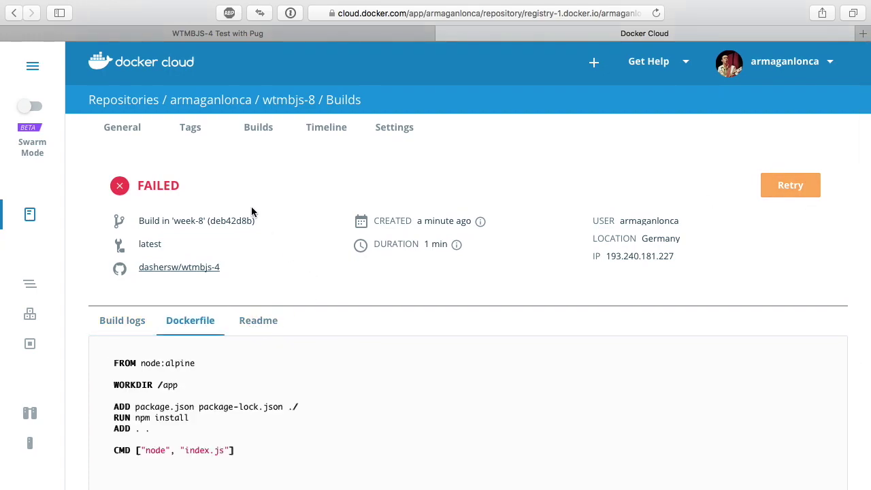
scroll(251, 210, down, 3)
scroll(245, 204, up, 3)
click(256, 130)
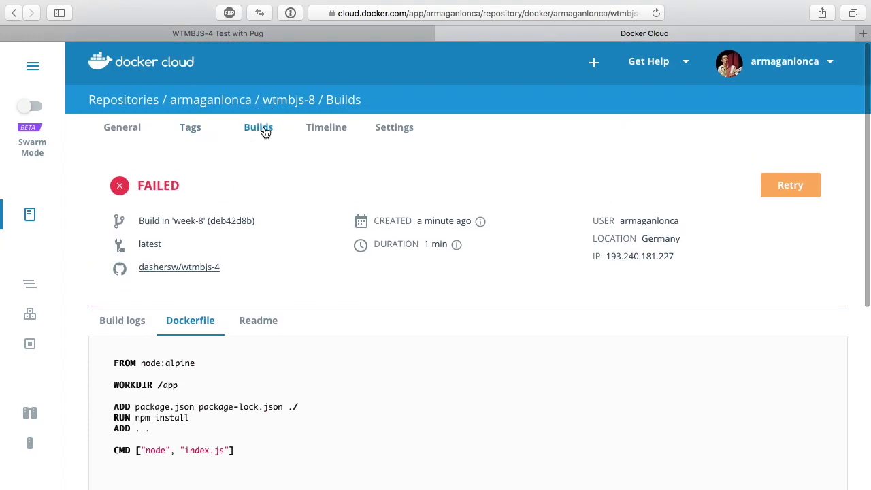
- Set the week-8 automated build to run on your own nodes, then save and build
click(749, 172)
scroll(131, 354, down, 5)
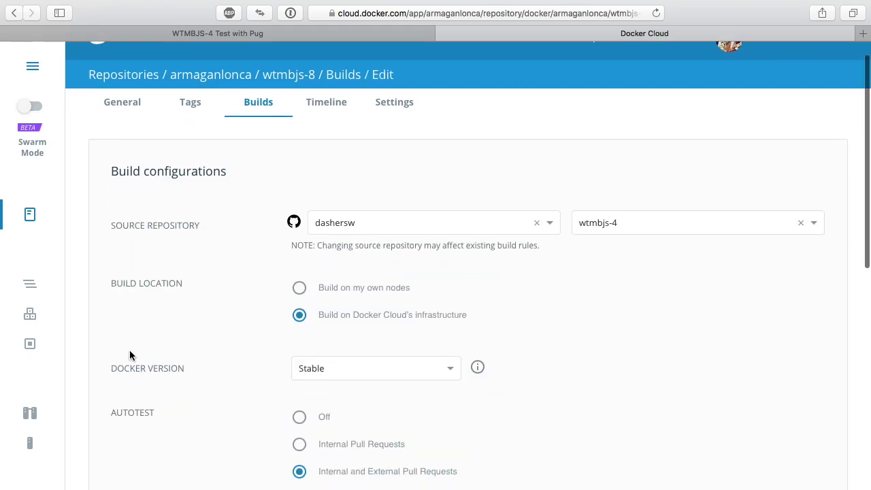
scroll(225, 383, down, 3)
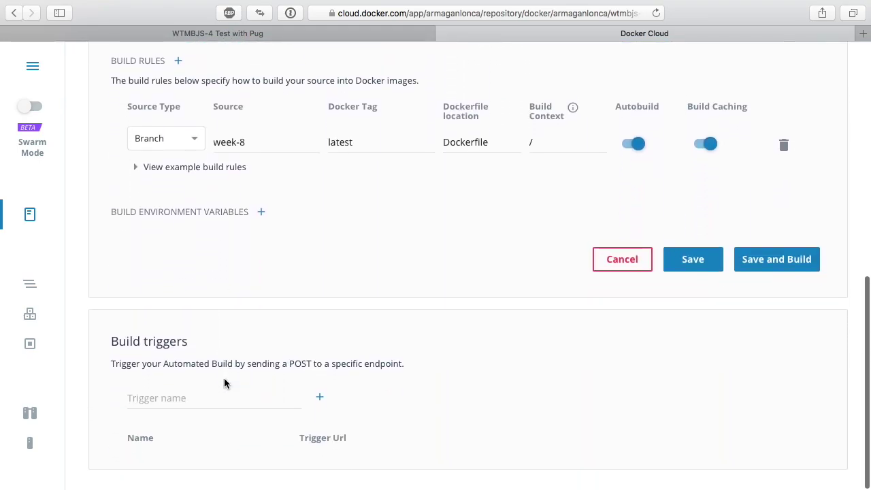
scroll(226, 383, up, 7)
scroll(224, 383, up, 1)
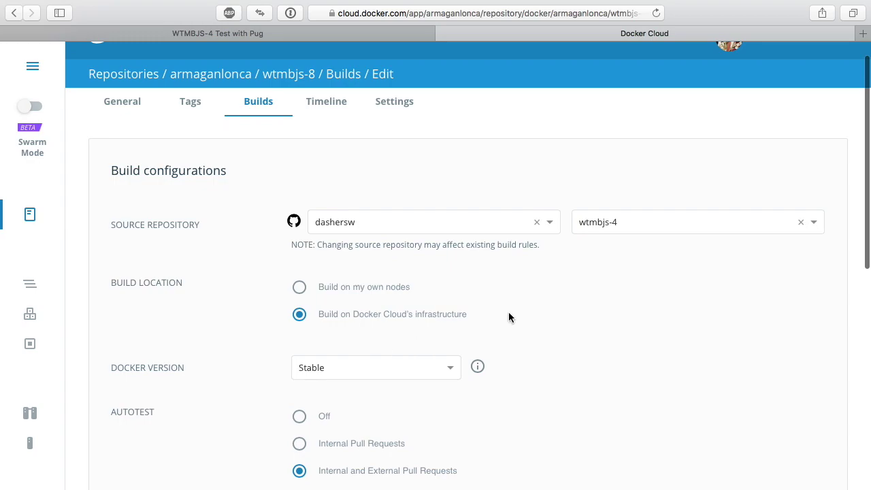
click(410, 289)
scroll(502, 324, down, 5)
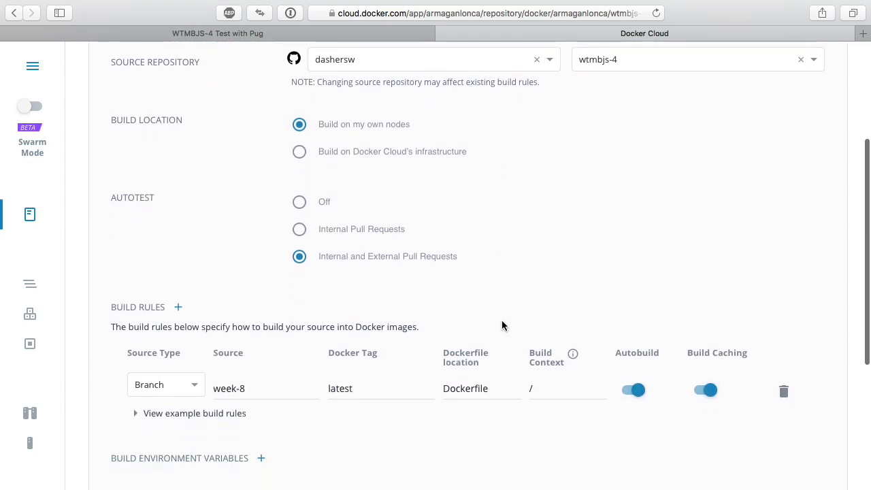
scroll(502, 324, down, 4)
click(768, 262)
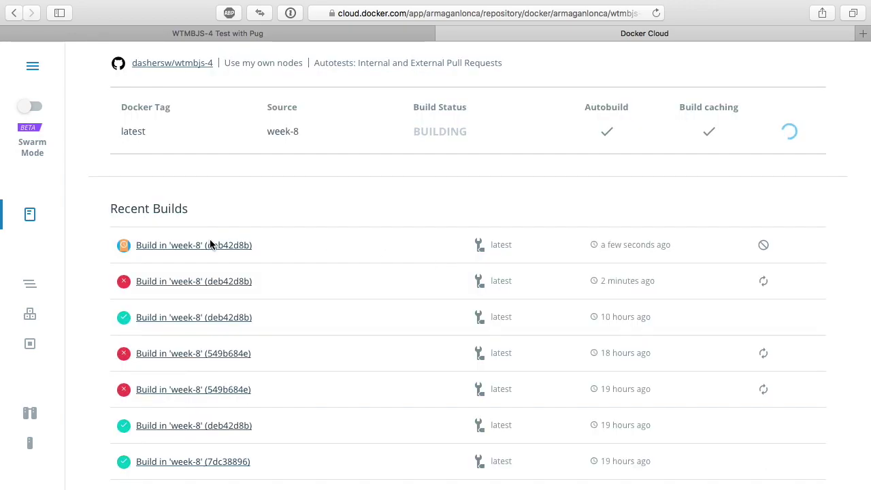
- Check the new deb42d8b build's Dockerfile and log, then reopen its in-progress log page
click(208, 245)
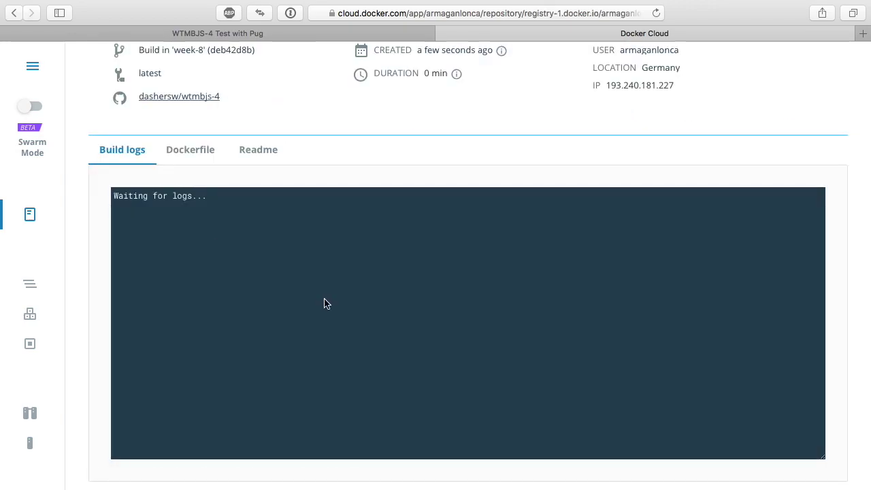
scroll(229, 167, up, 3)
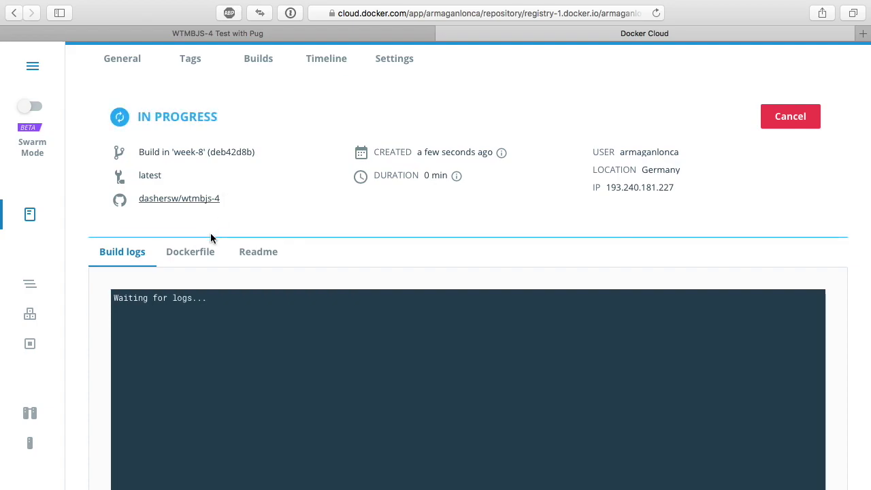
click(175, 253)
click(142, 256)
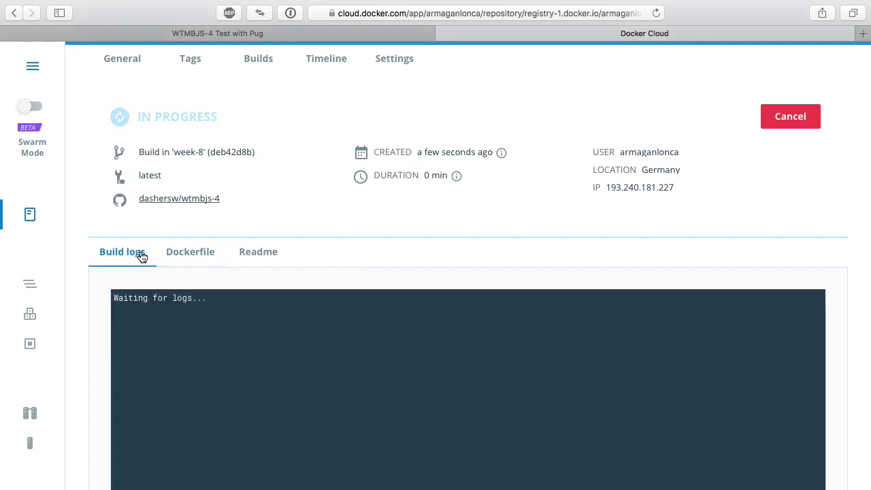
scroll(142, 255, up, 2)
click(253, 129)
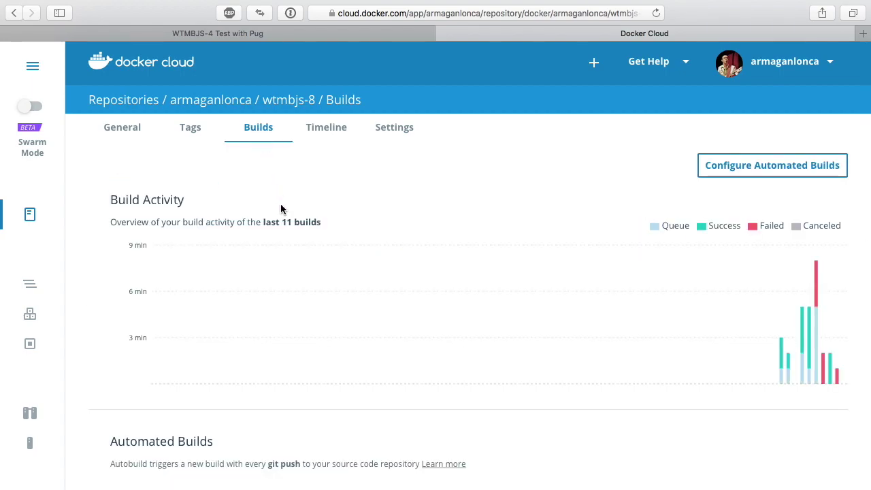
scroll(281, 209, down, 5)
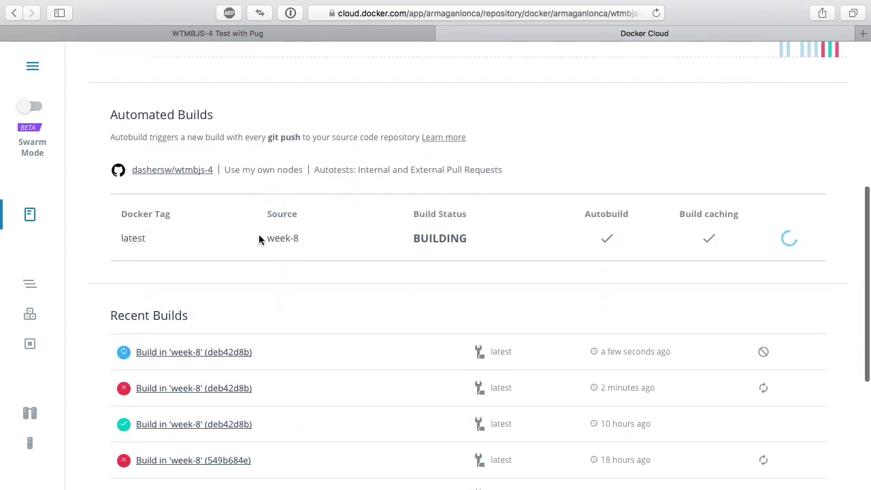
click(182, 353)
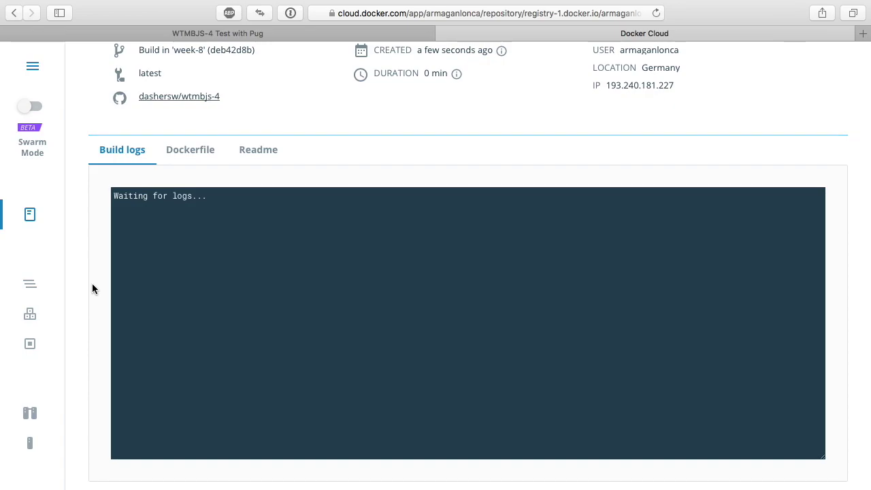
key(ctrl+Left)
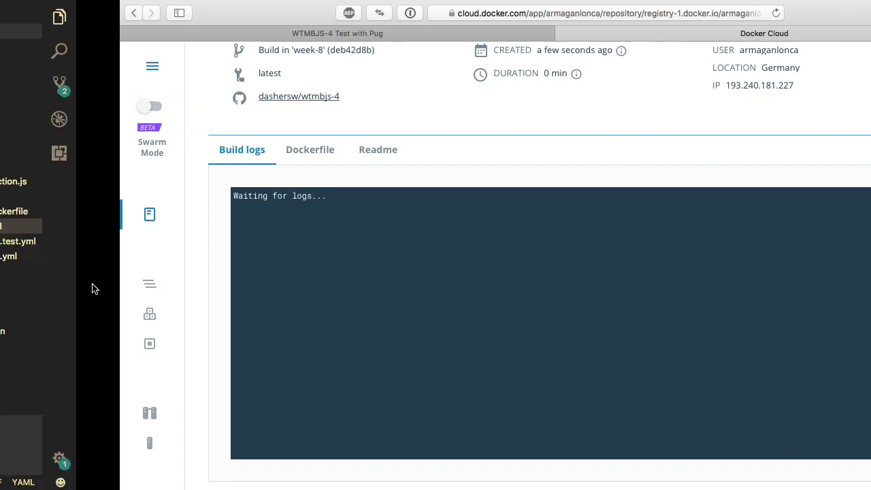
key(ctrl+Left)
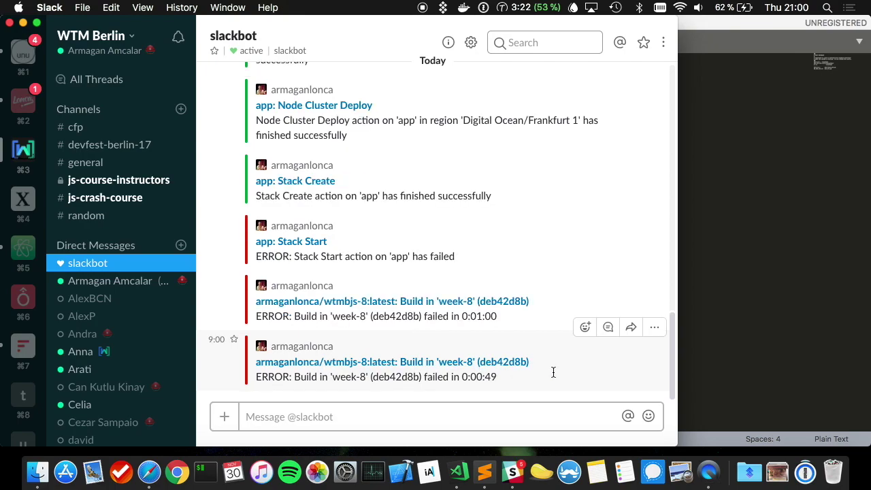
key(ctrl+Right)
key(ctrl+Right)
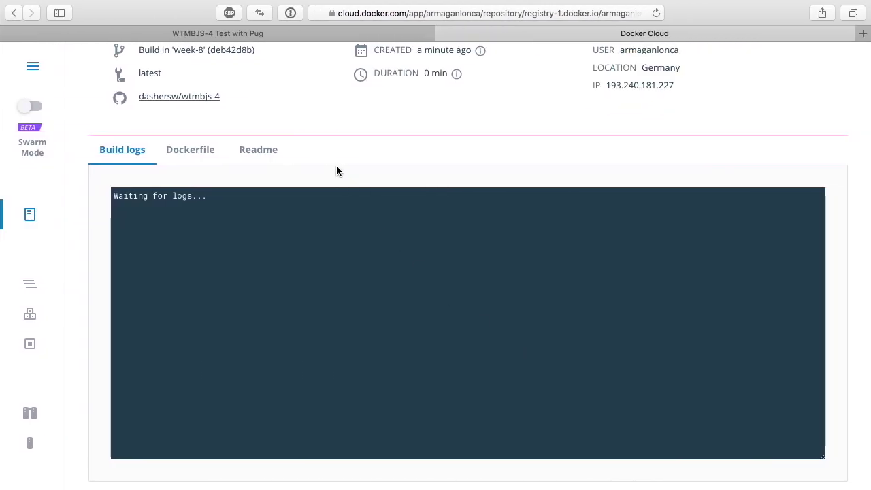
- Read the build log's 404 manifest-not-found error for wtmbjs-8:latest and scroll up to its FAILED status
click(212, 153)
click(149, 155)
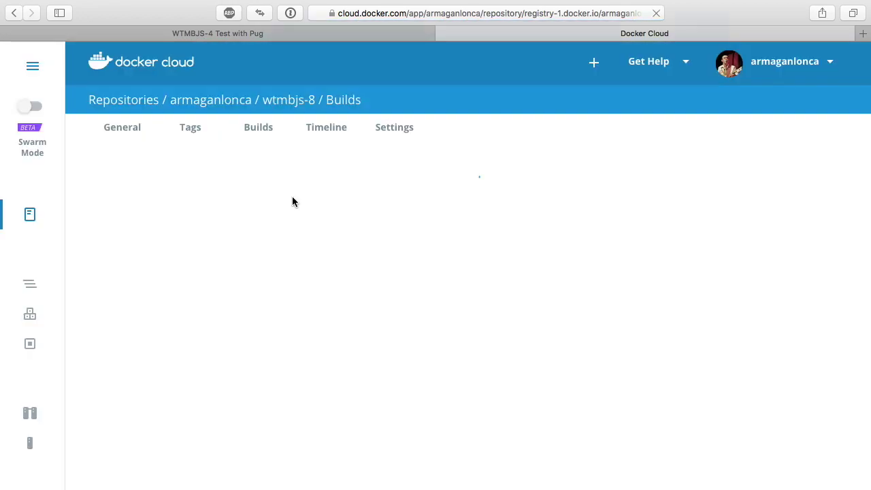
scroll(292, 204, down, 5)
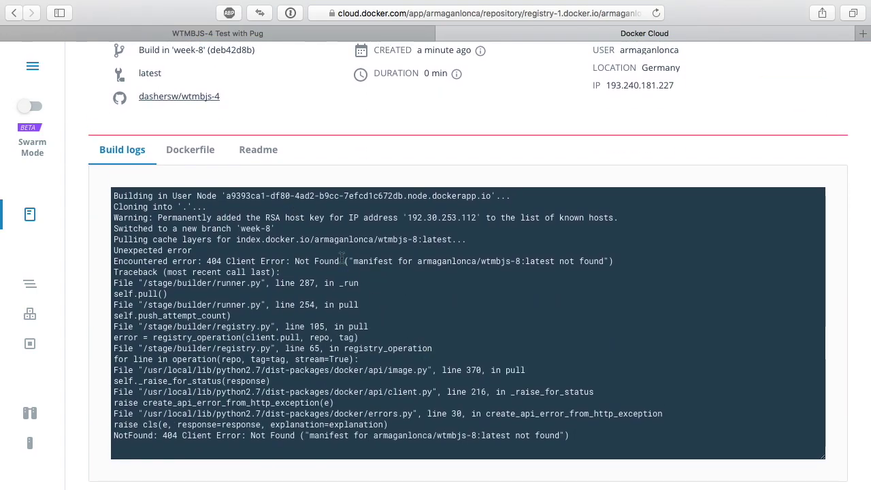
drag(294, 262, 468, 261)
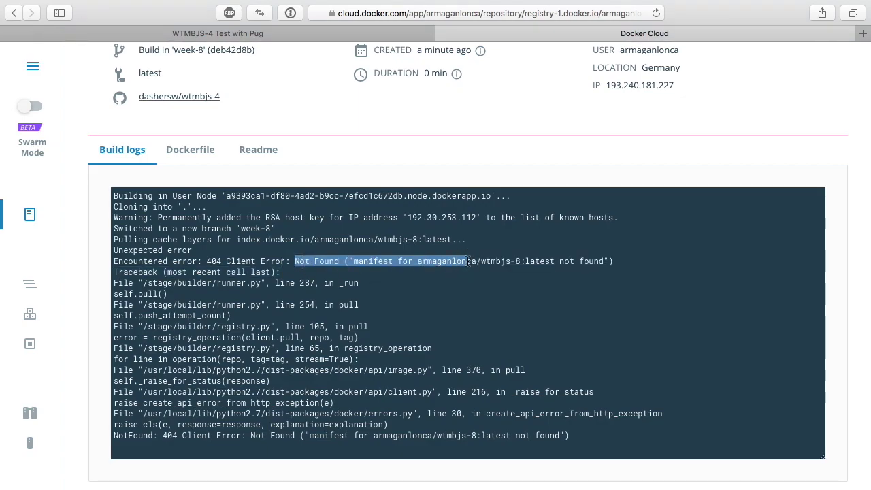
drag(460, 264, 384, 266)
click(383, 265)
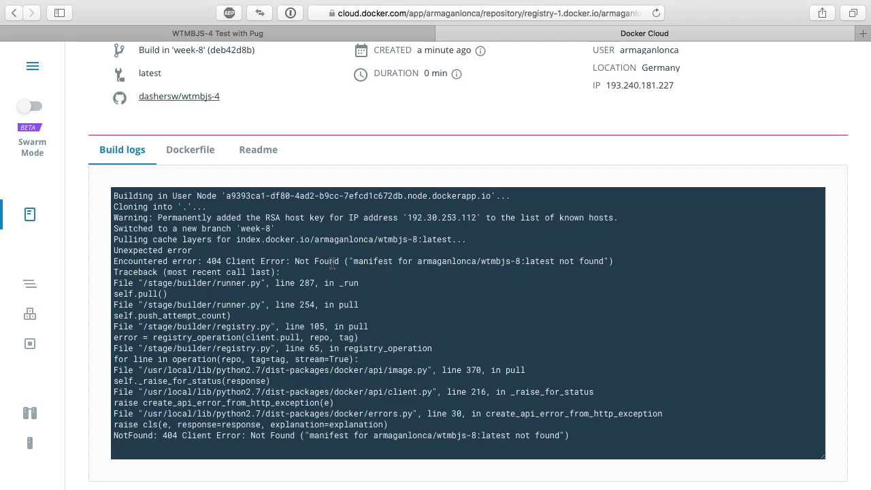
scroll(333, 265, up, 1)
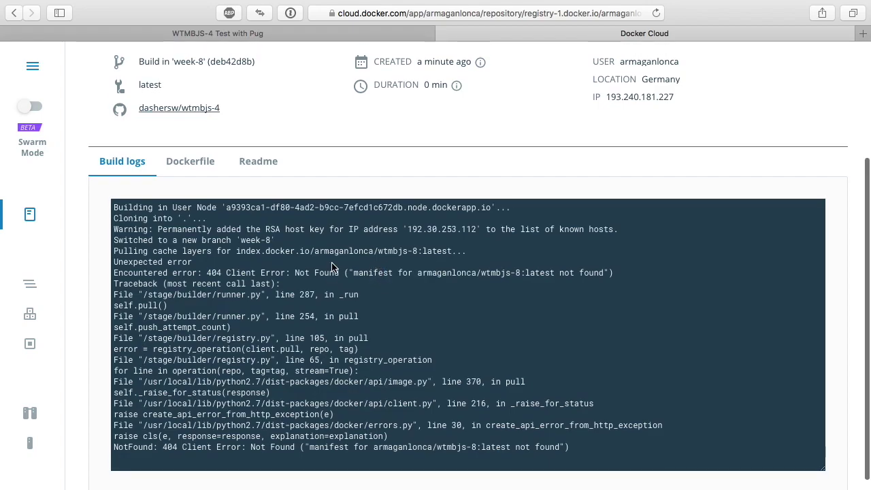
scroll(333, 266, up, 5)
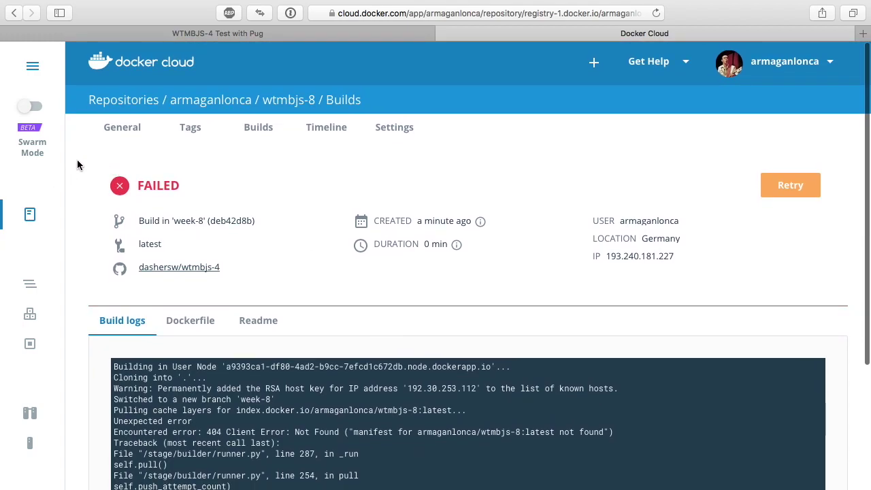
- Delete the wtmbjs-8 repository, typing 'wtmbjs-8' to confirm, then start a new repository
click(35, 217)
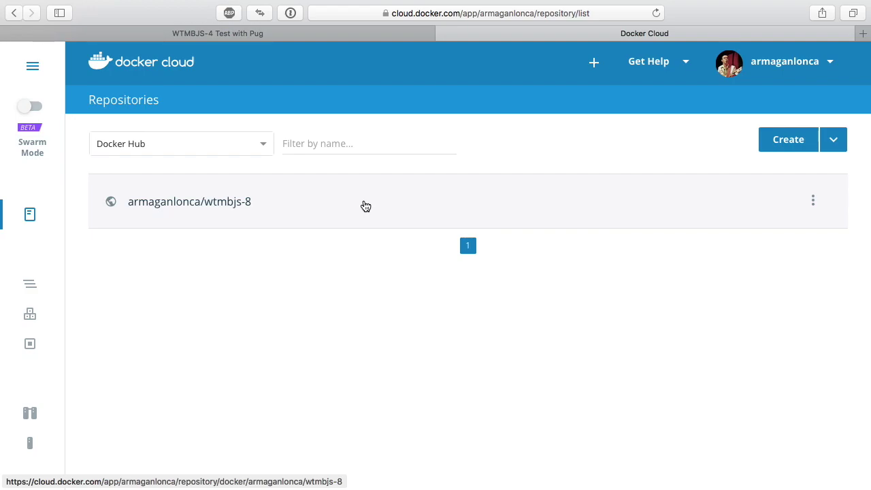
click(817, 201)
click(783, 234)
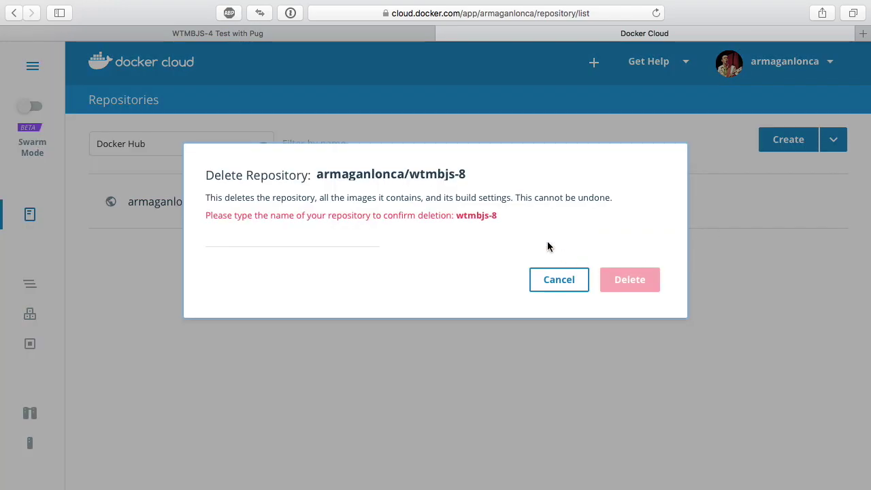
click(353, 237)
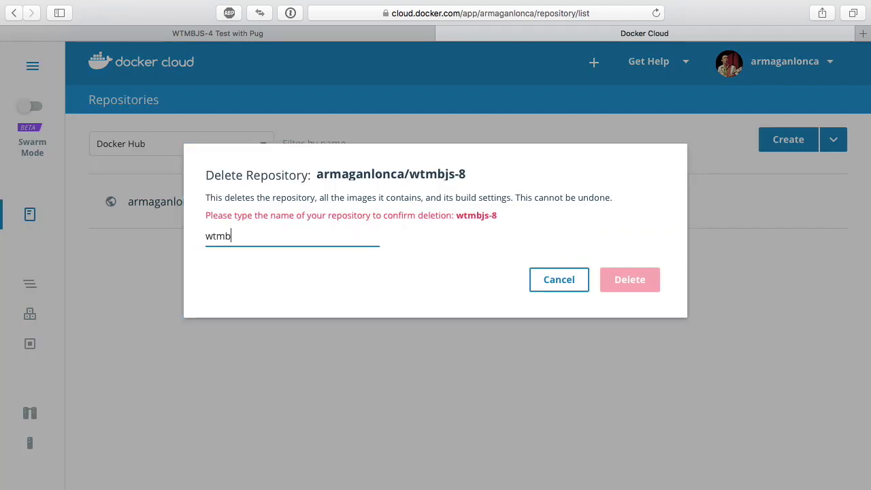
text(wtmbjs-8)
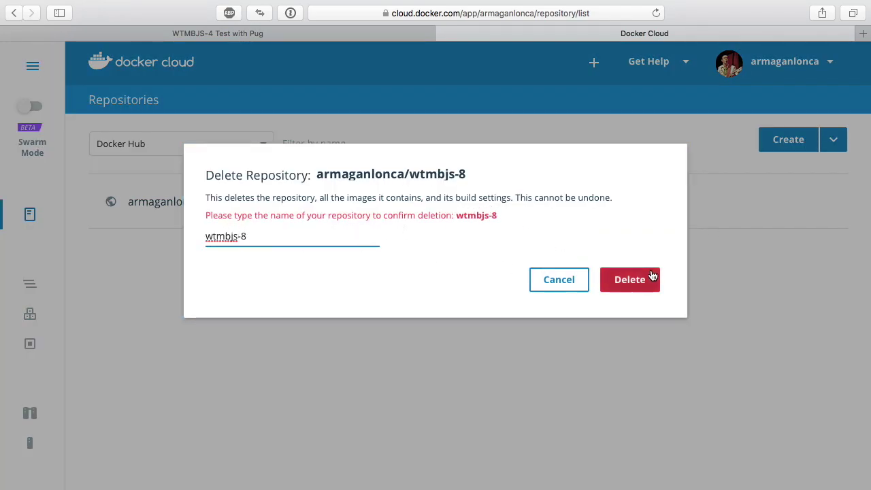
click(653, 278)
click(788, 140)
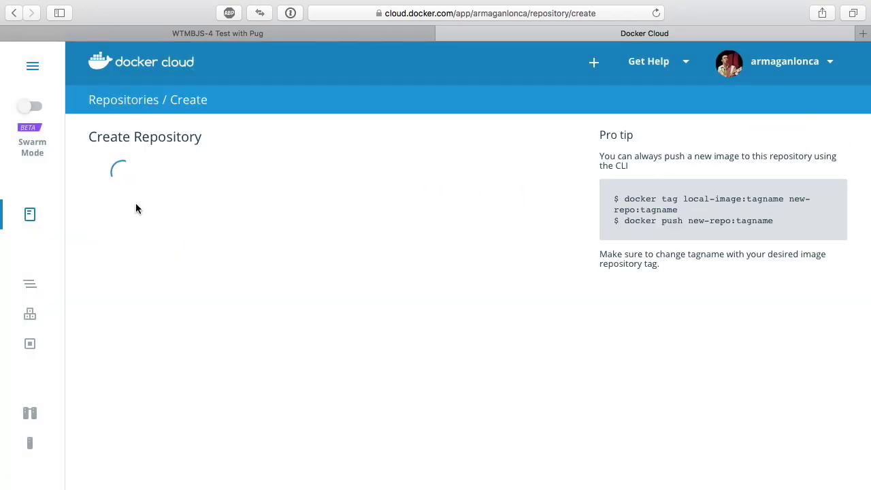
- Name the new repository wtmbjs-demo and source it from the GitHub repo wtmbjs-4
click(260, 186)
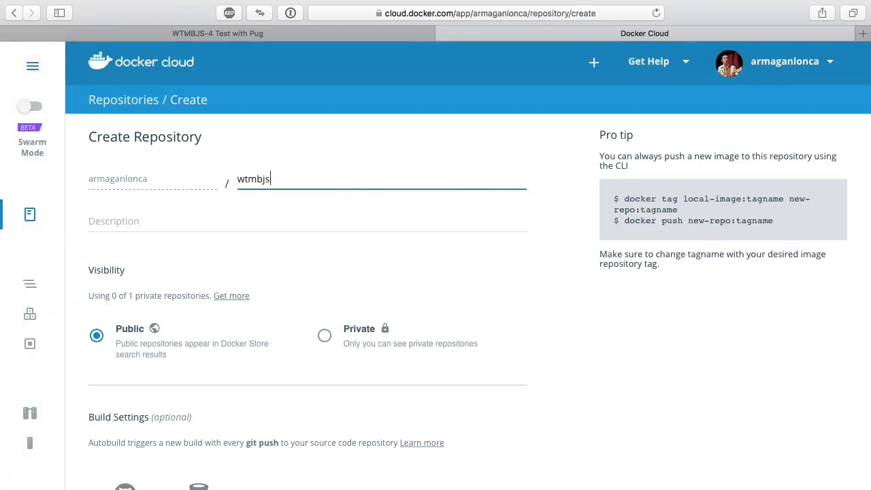
key(super+a)
scroll(210, 232, down, 3)
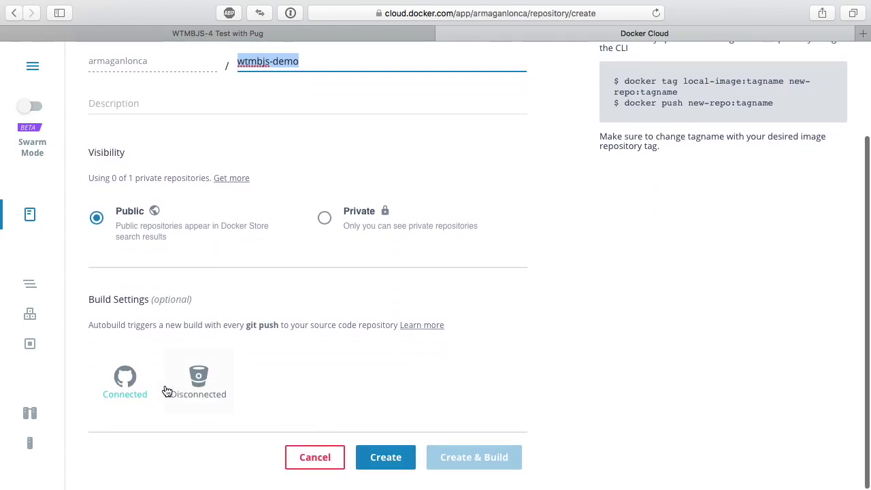
click(129, 371)
scroll(211, 389, down, 2)
click(219, 376)
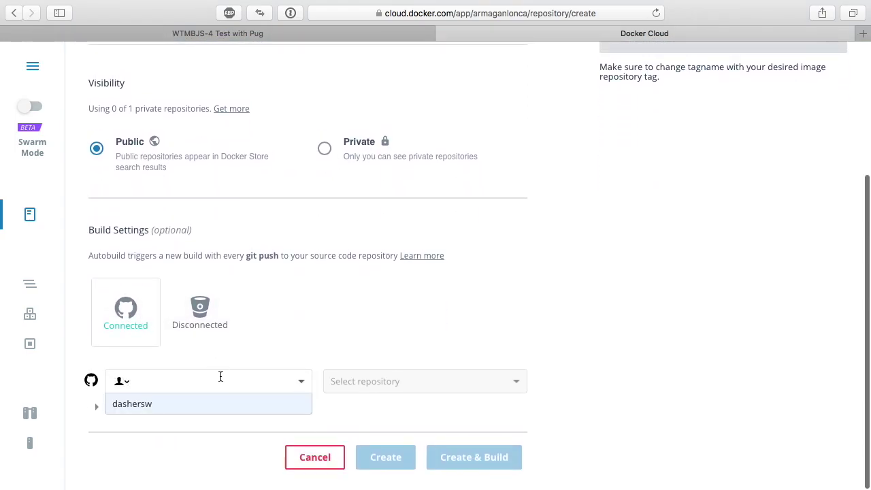
click(214, 405)
click(381, 377)
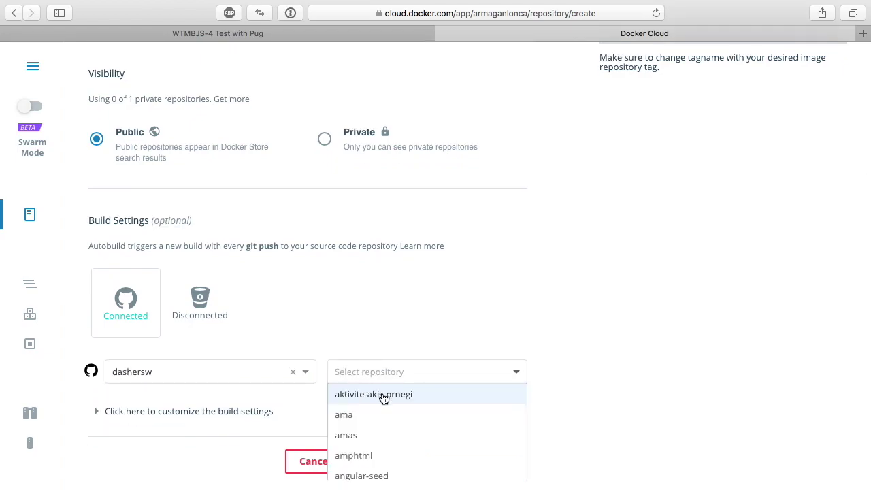
text(wtm)
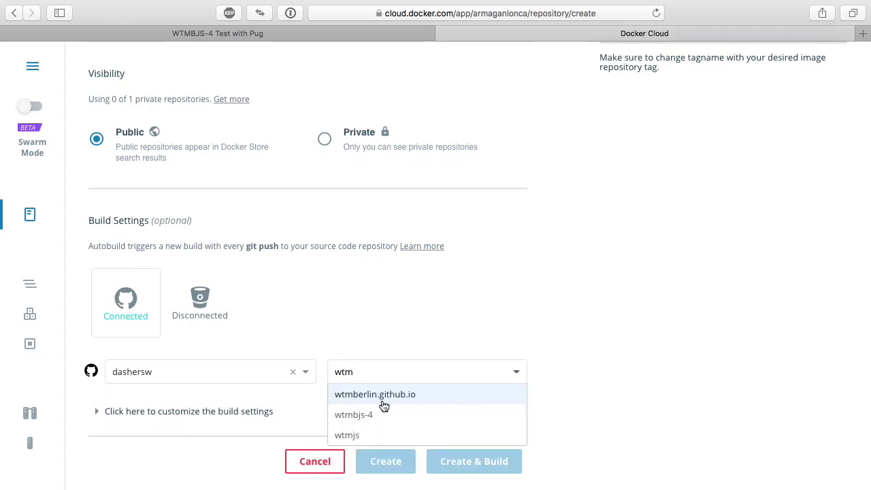
click(382, 412)
- Change the build rule branch from master to week-8 and create the repository
click(263, 401)
scroll(225, 381, down, 5)
double_click(205, 360)
text(week-8)
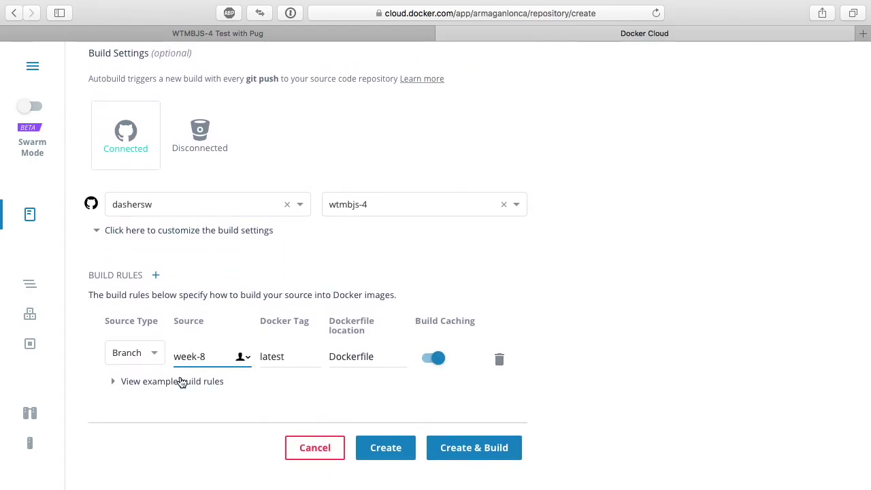
click(259, 232)
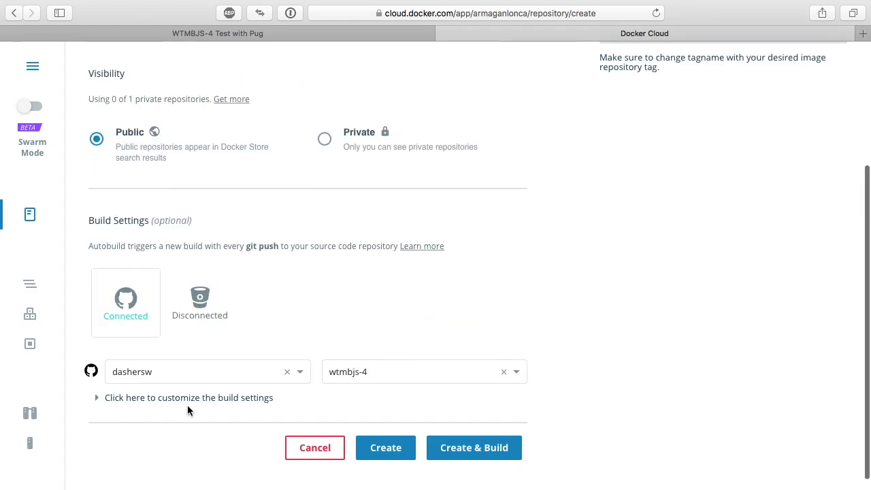
click(208, 402)
scroll(264, 361, down, 5)
scroll(273, 322, up, 10)
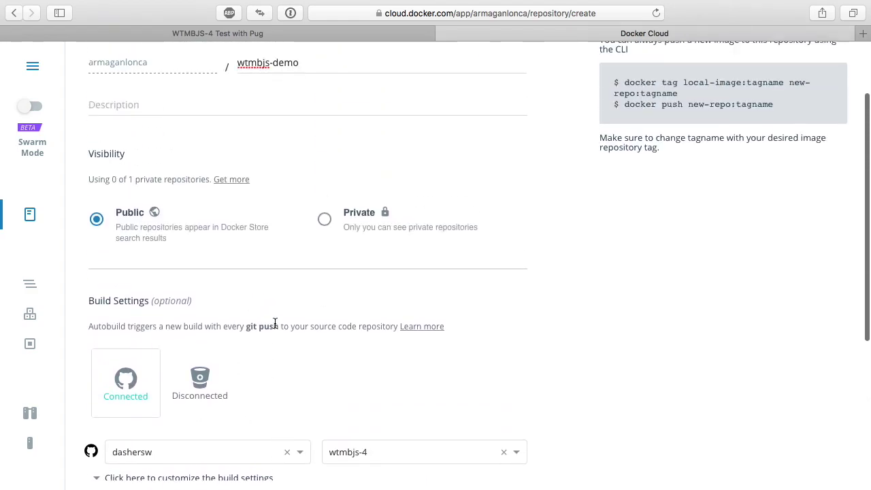
scroll(275, 323, down, 5)
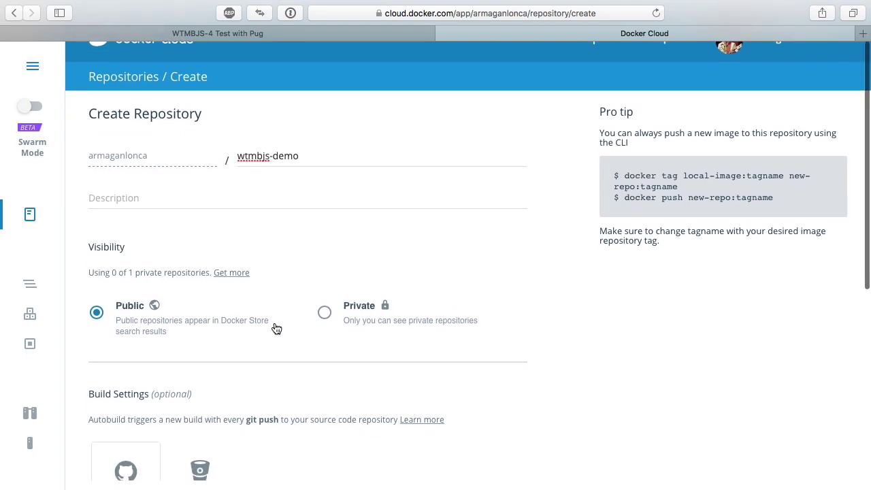
click(387, 445)
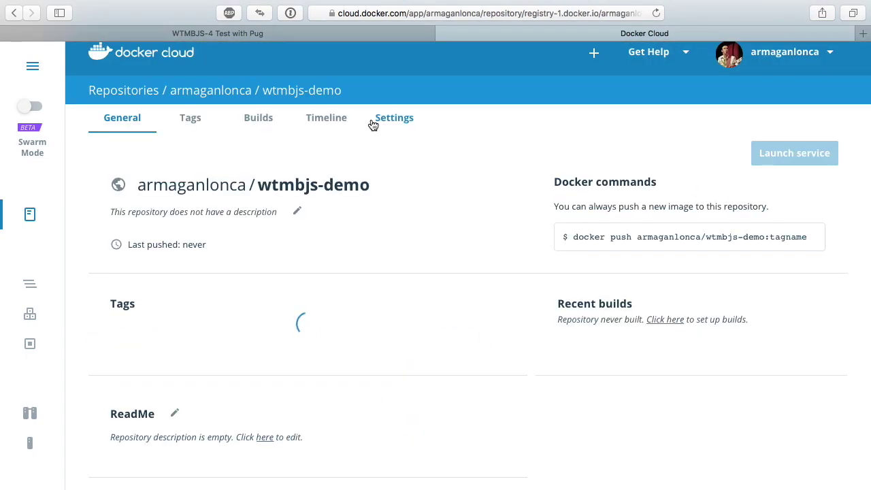
- Bring up the Configure Automated Builds settings from the wtmbjs-demo Builds page
click(261, 117)
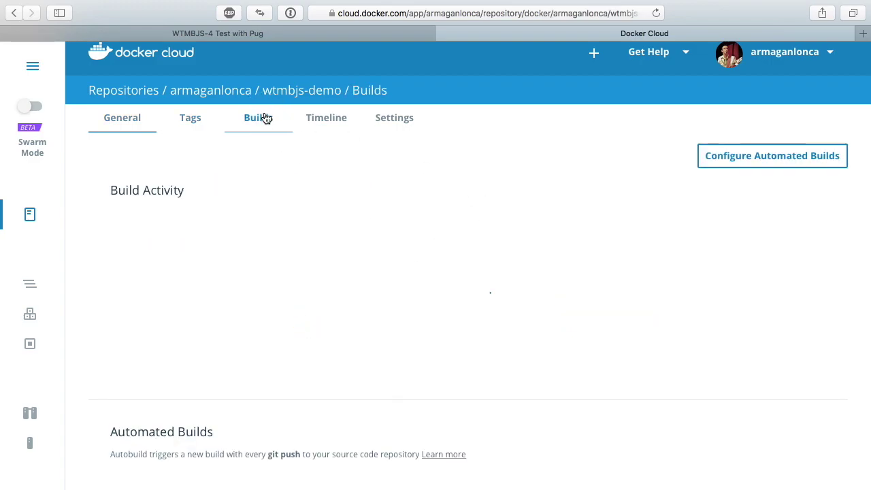
click(760, 164)
scroll(244, 311, down, 3)
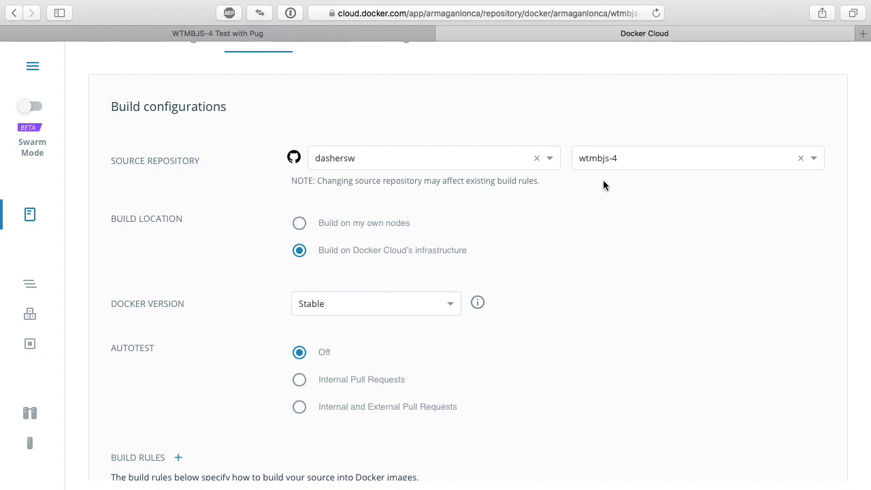
- Set Build Location to 'Build on my own nodes', then save and build the week-8 branch
scroll(360, 249, down, 3)
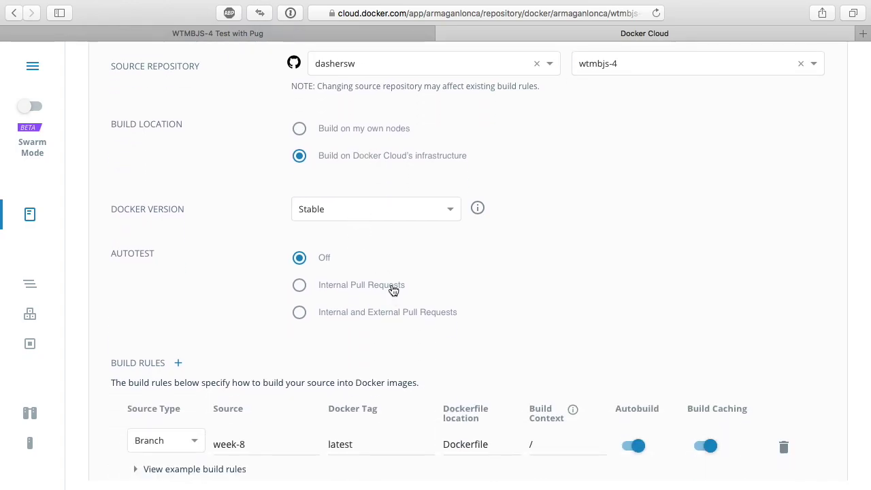
click(377, 129)
scroll(534, 208, down, 5)
scroll(531, 208, down, 1)
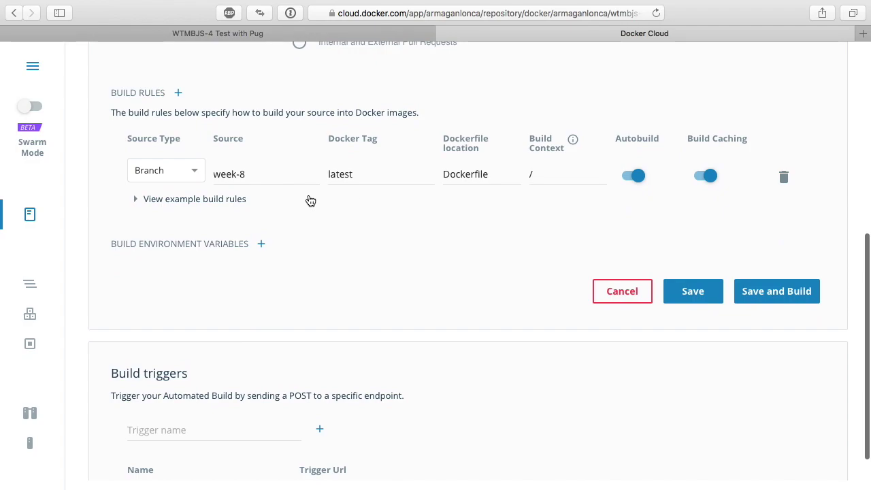
click(759, 290)
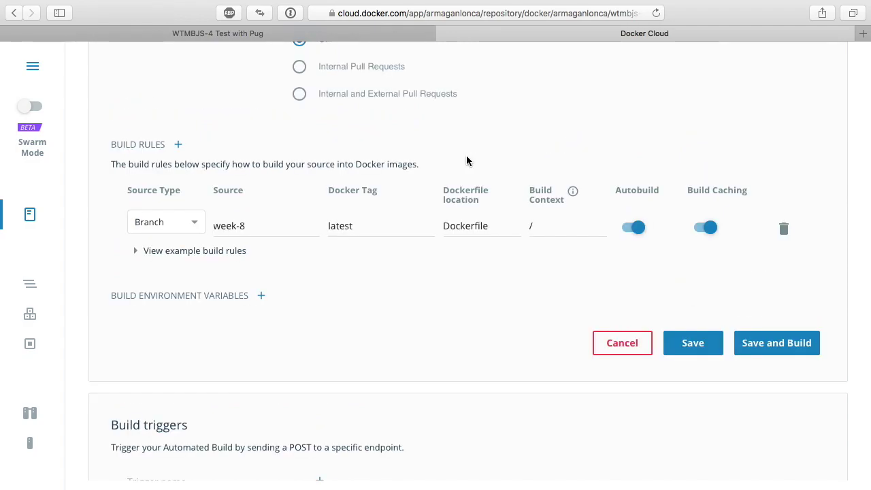
scroll(308, 289, down, 1)
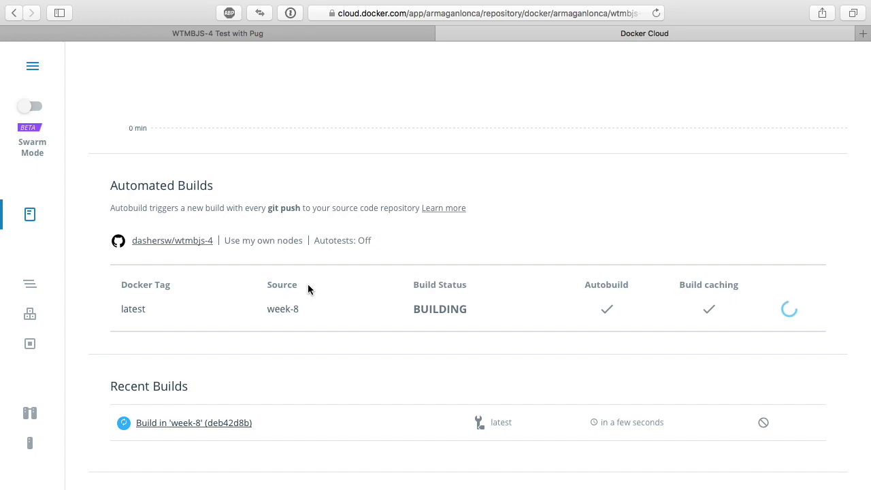
- Open the 'Build in week-8' log and review the test start and rebuilt test image steps
click(213, 422)
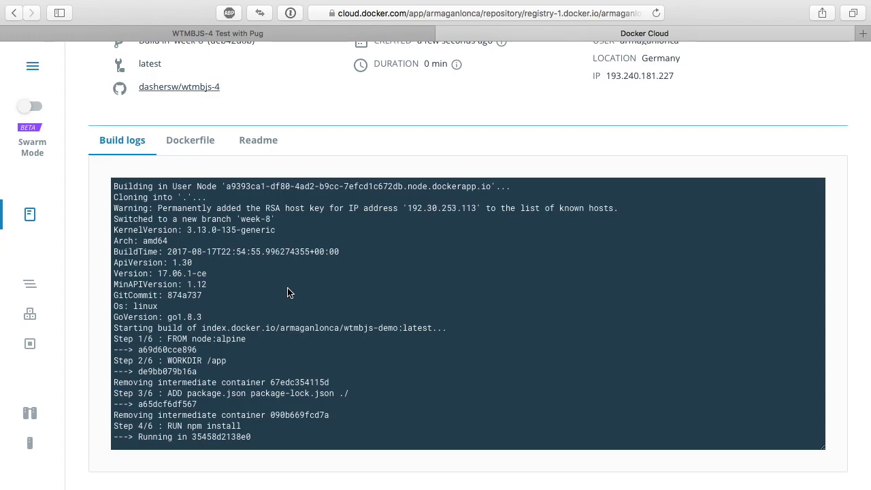
scroll(288, 293, down, 3)
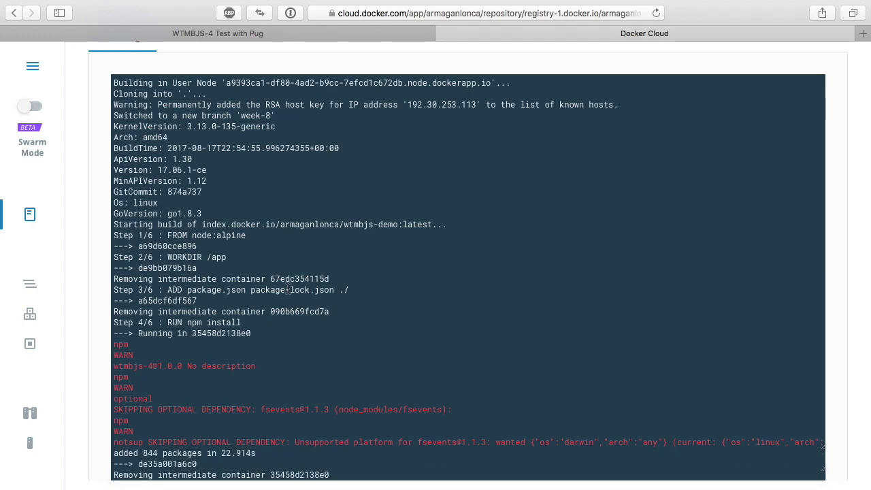
scroll(289, 291, down, 10)
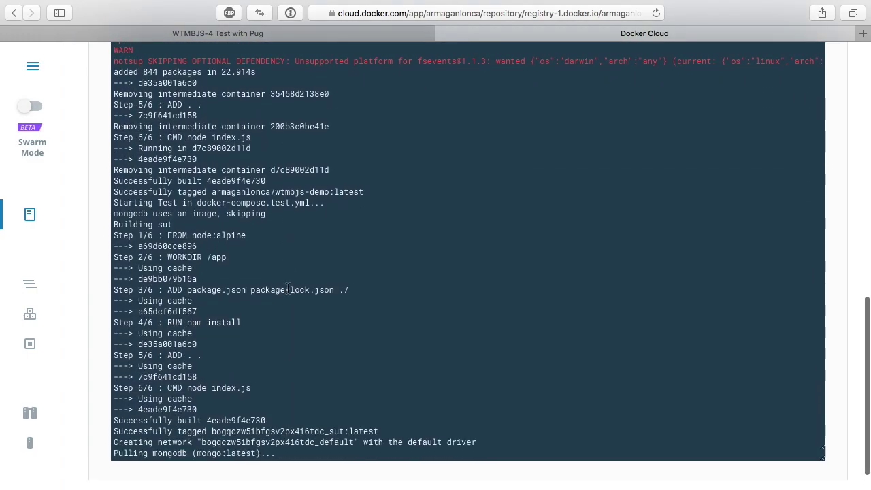
scroll(289, 293, down, 1)
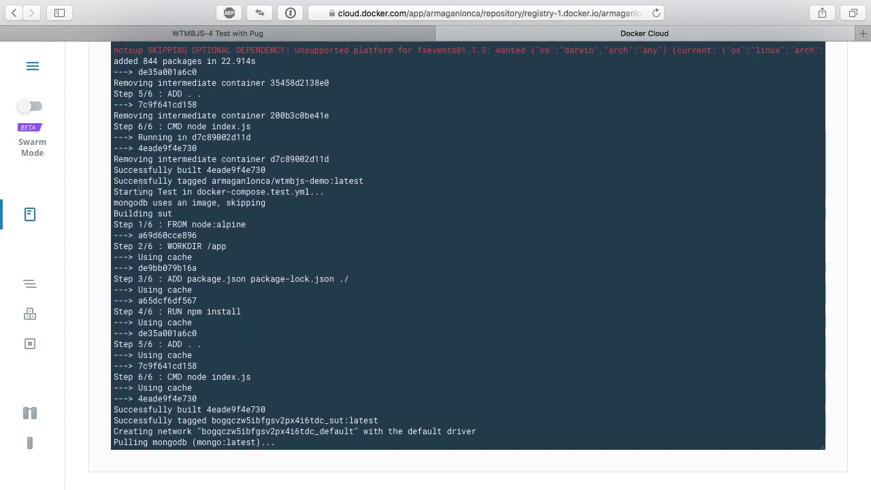
drag(137, 195, 308, 193)
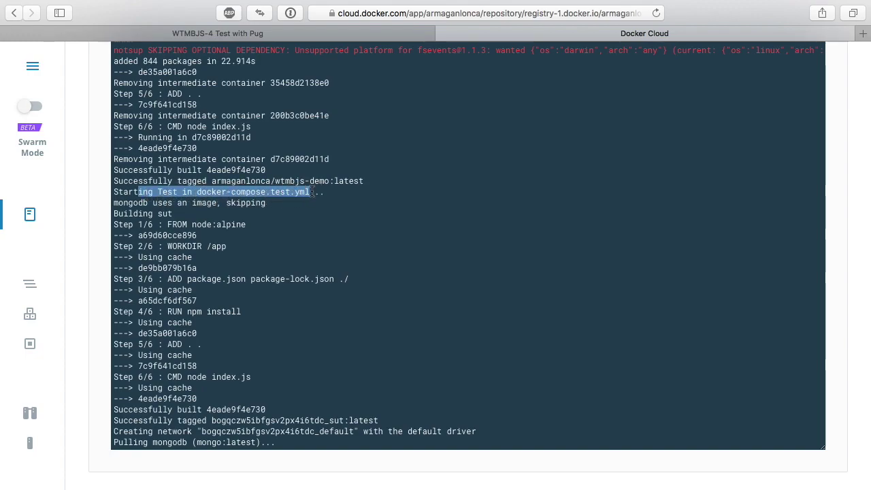
click(310, 192)
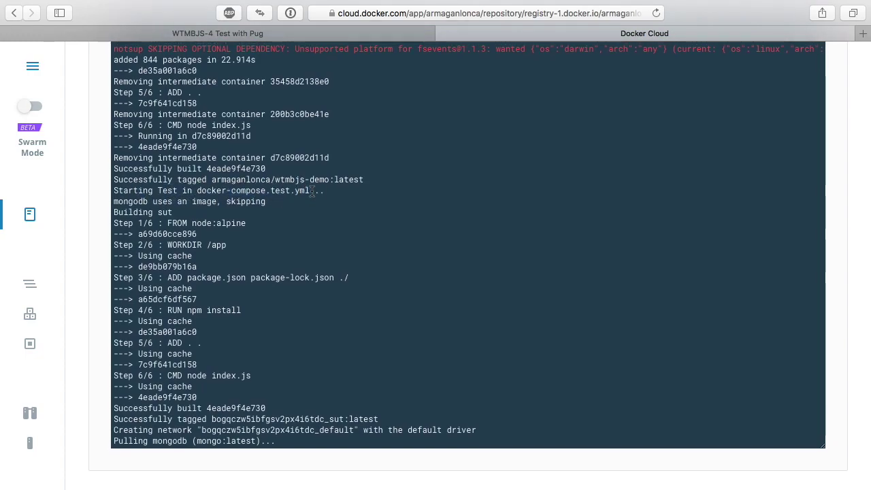
drag(149, 268, 154, 366)
click(156, 367)
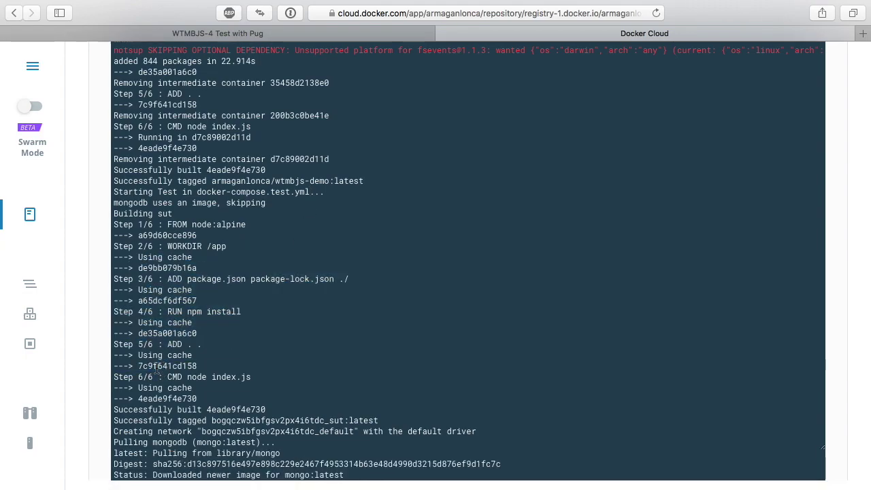
- Follow the log past the nyc ava --verbose tests to the push and 'Build finished'
scroll(156, 368, down, 3)
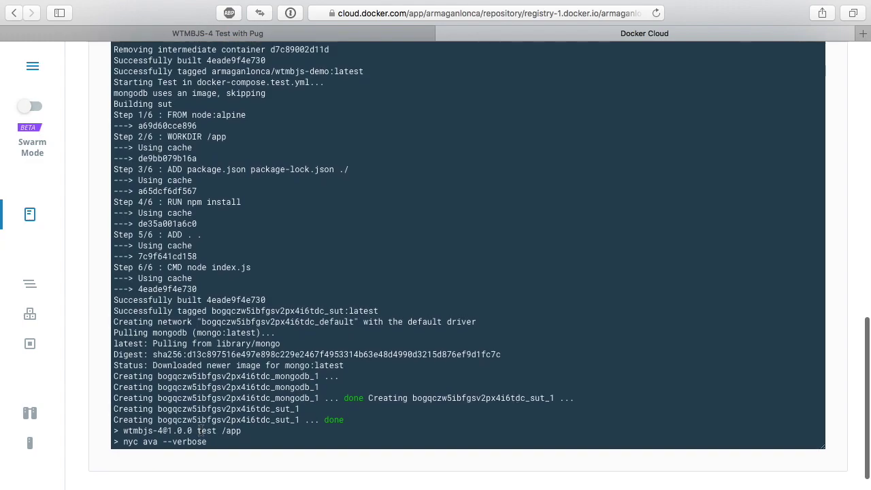
drag(123, 443, 198, 443)
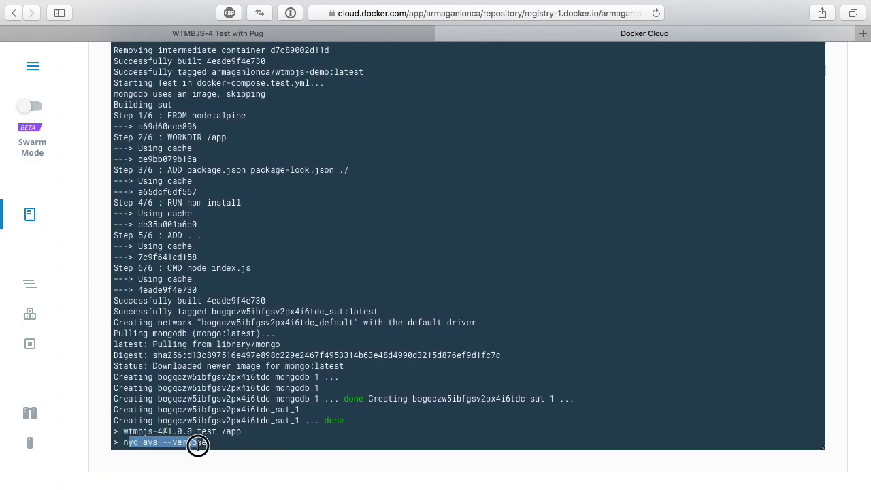
click(198, 443)
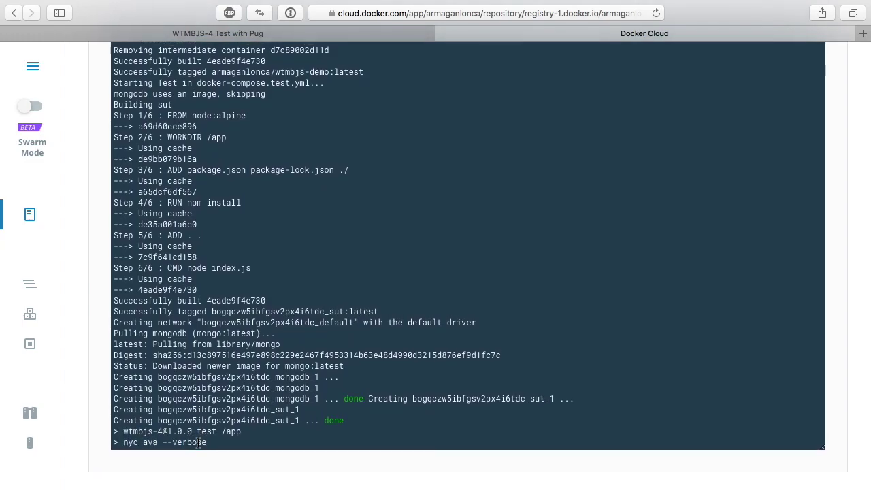
scroll(197, 421, down, 2)
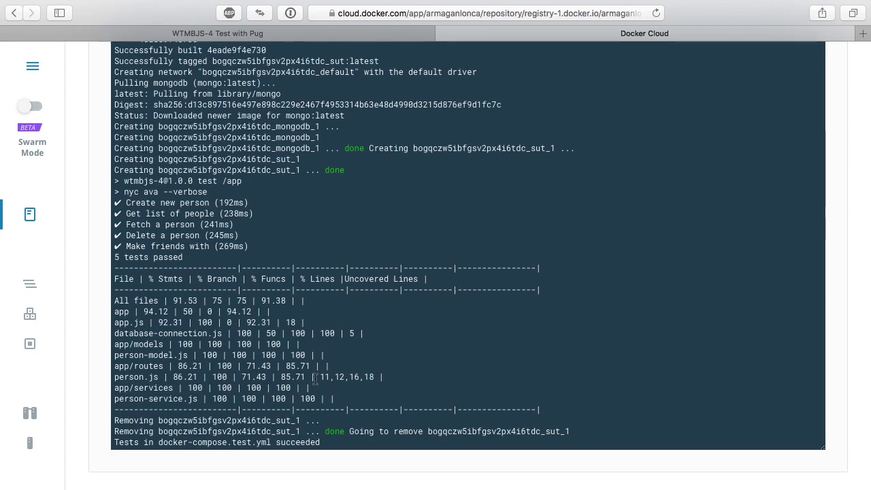
scroll(316, 379, up, 10)
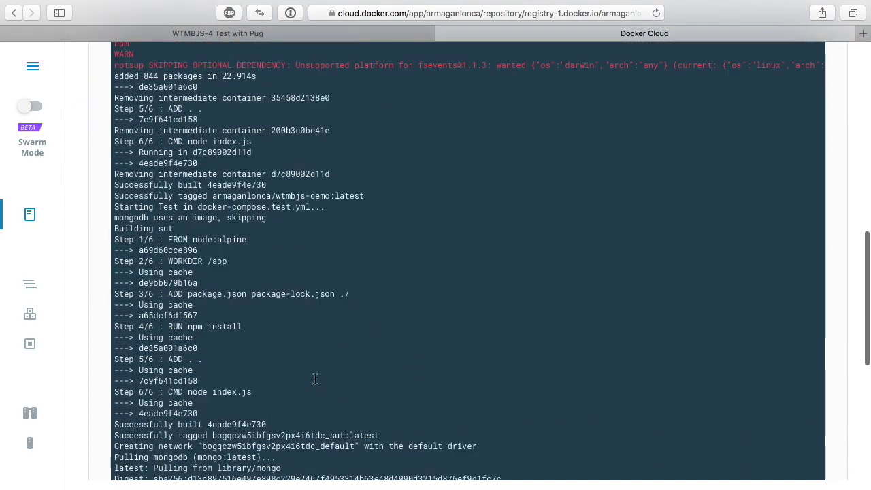
scroll(315, 379, down, 10)
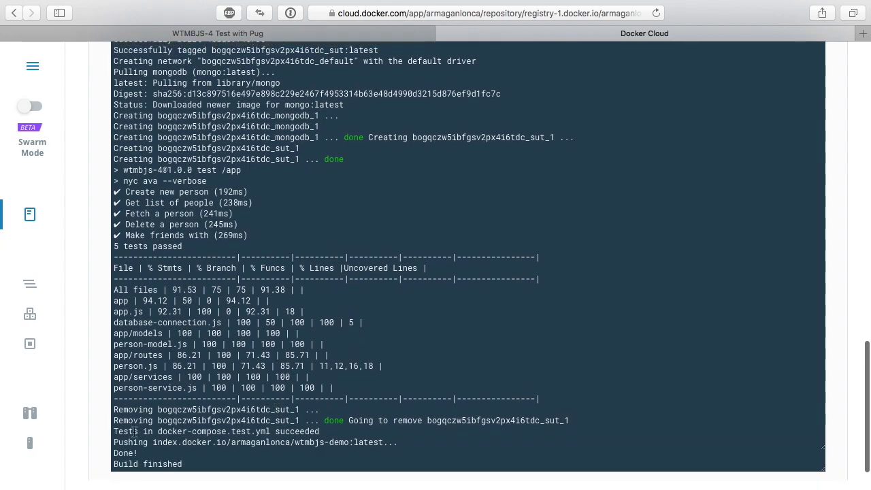
scroll(135, 432, down, 1)
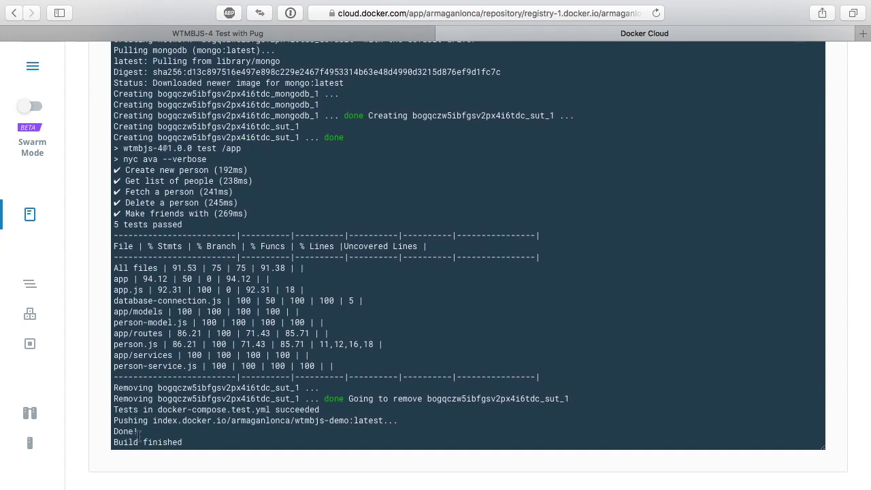
- Read Slack's Repository Push notice for wtmbjs-demo:latest, then return to the build log
key(ctrl+Left)
key(ctrl+Left)
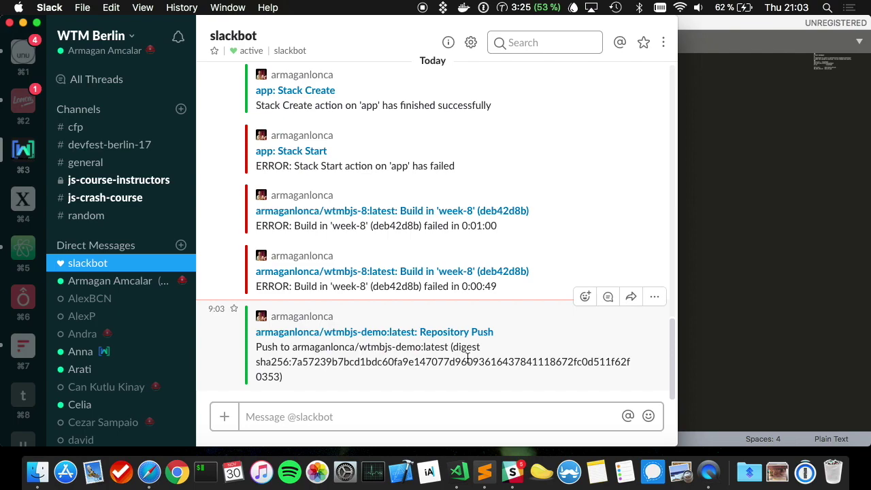
key(ctrl+Right)
key(ctrl+Right)
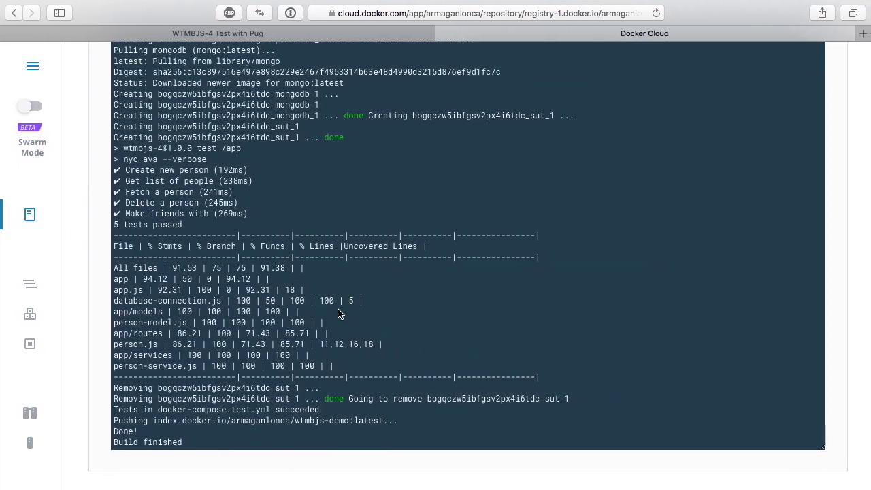
- Open the app stack from the Stacks list and attempt to start it
click(36, 292)
click(227, 200)
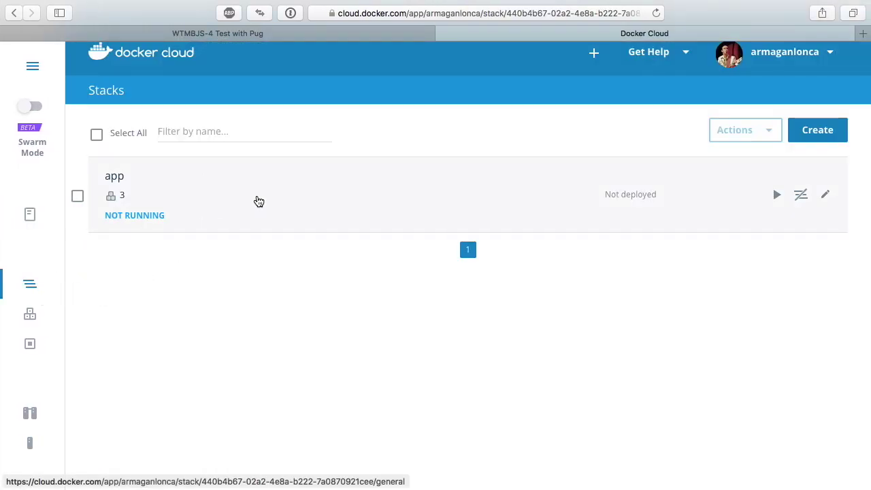
click(759, 170)
click(817, 172)
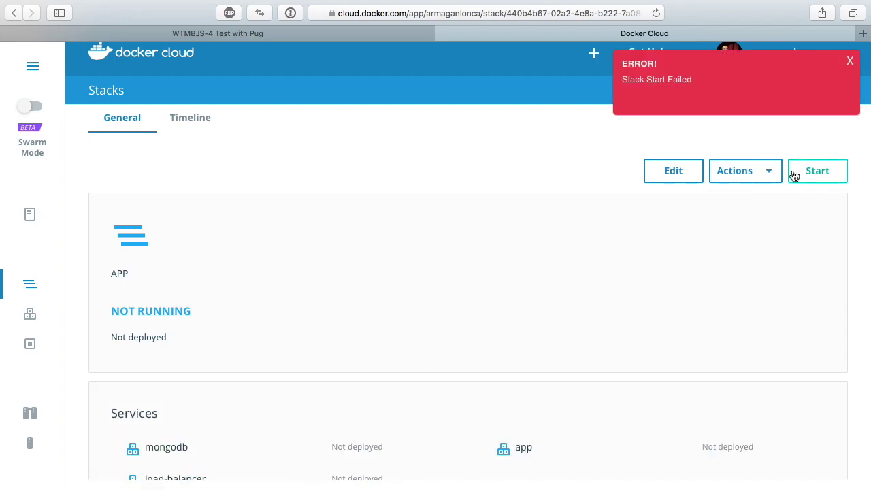
- Edit the stackfile's line 6 image from wtmbjs-8 to wtmbjs-demo and save it
click(691, 166)
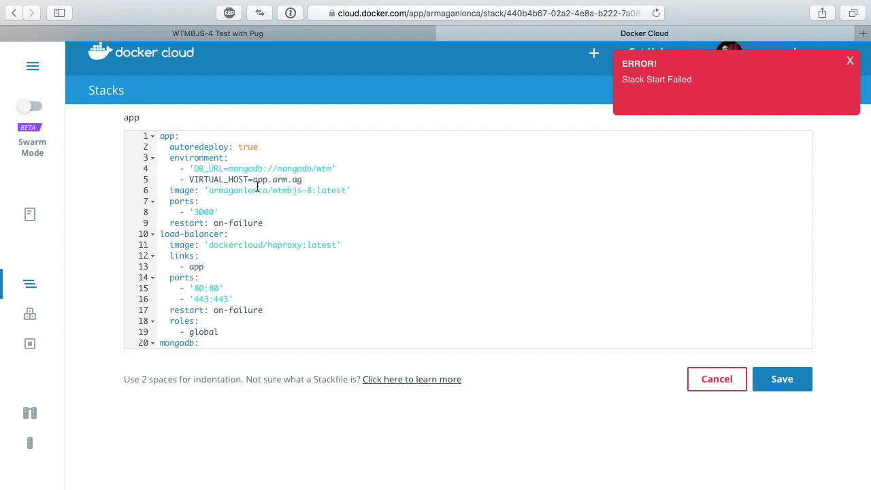
double_click(254, 190)
click(309, 191)
key(BackSpace)
text(9emo)
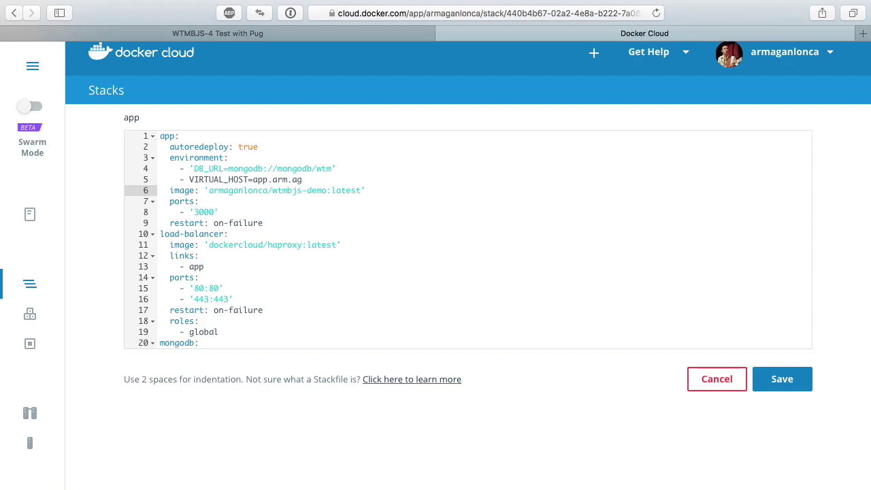
click(778, 387)
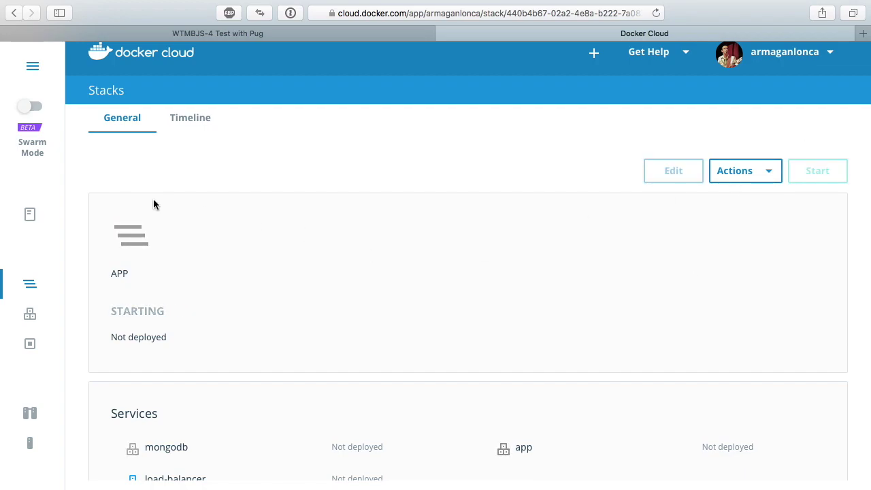
- Read the Timeline's Stack Start log, check Slackbot's confirmation, then return to the log
scroll(154, 203, down, 2)
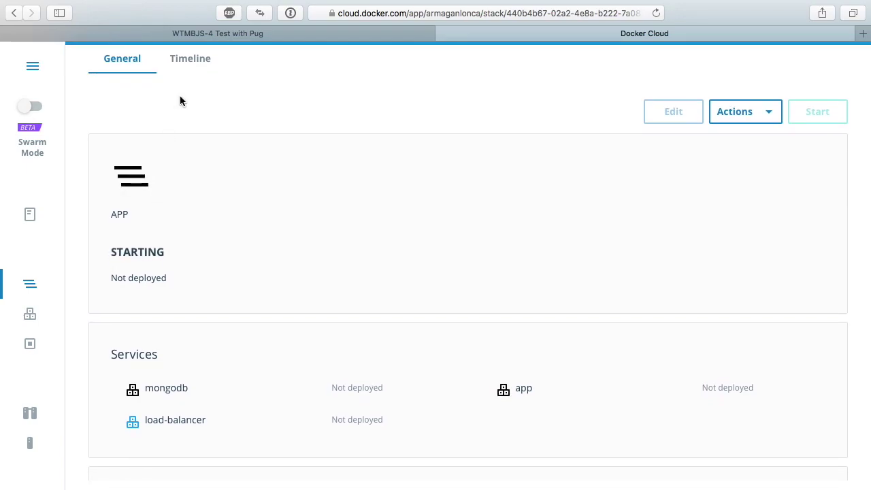
click(192, 67)
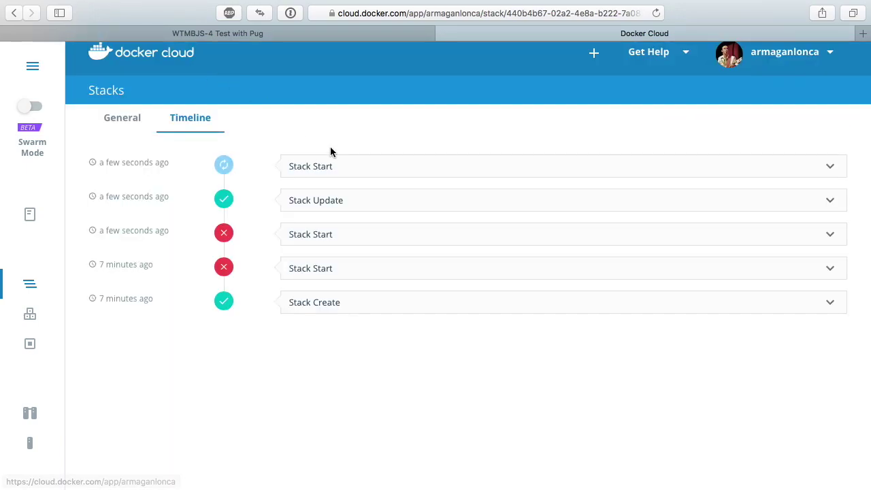
click(333, 165)
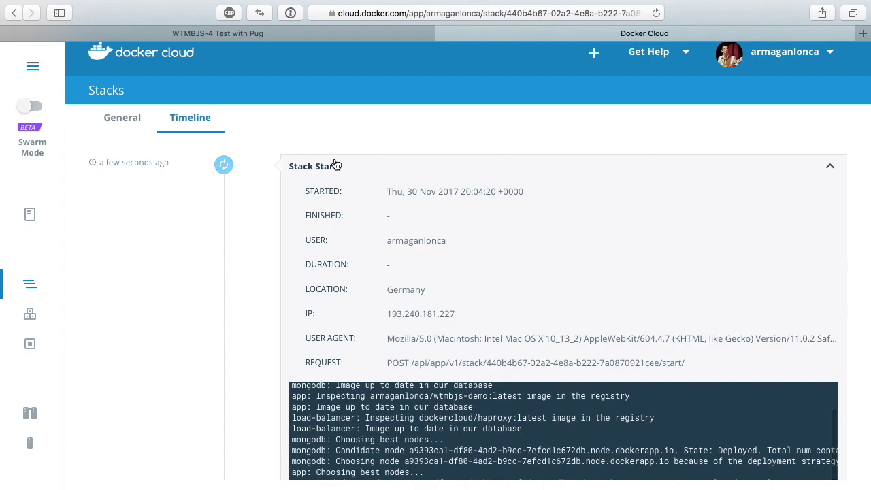
scroll(449, 253, down, 10)
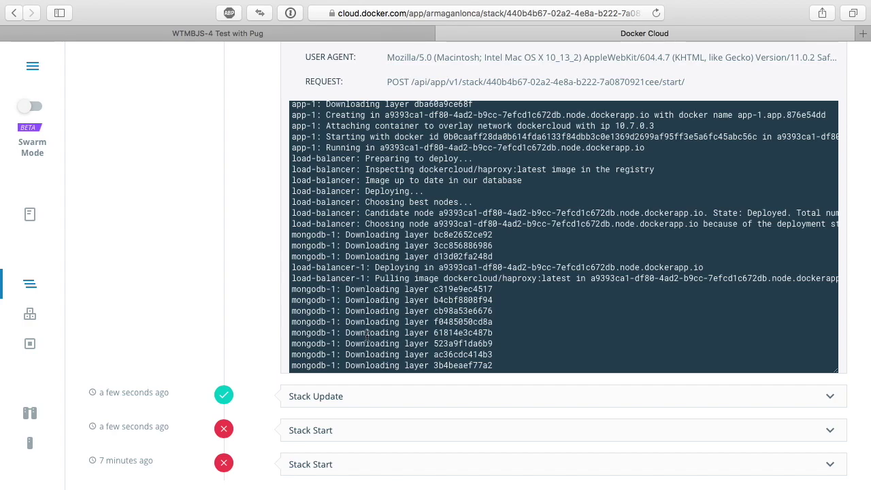
scroll(367, 337, up, 15)
scroll(367, 337, down, 6)
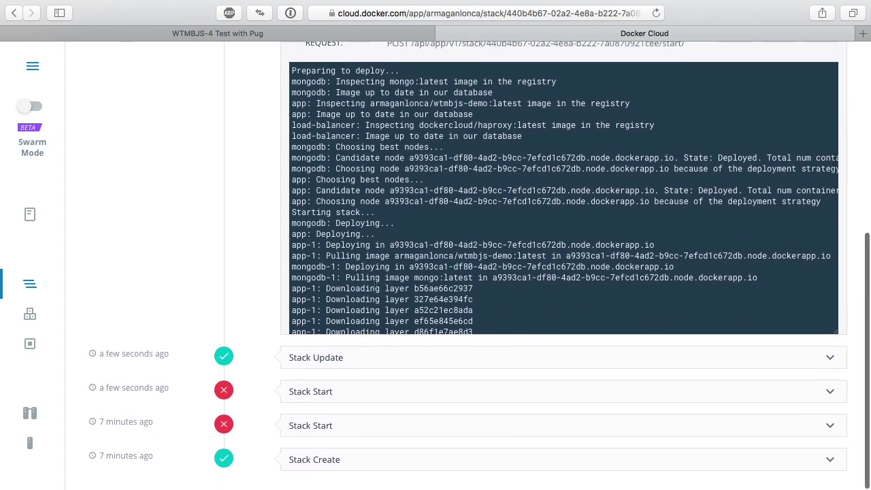
scroll(168, 243, up, 1)
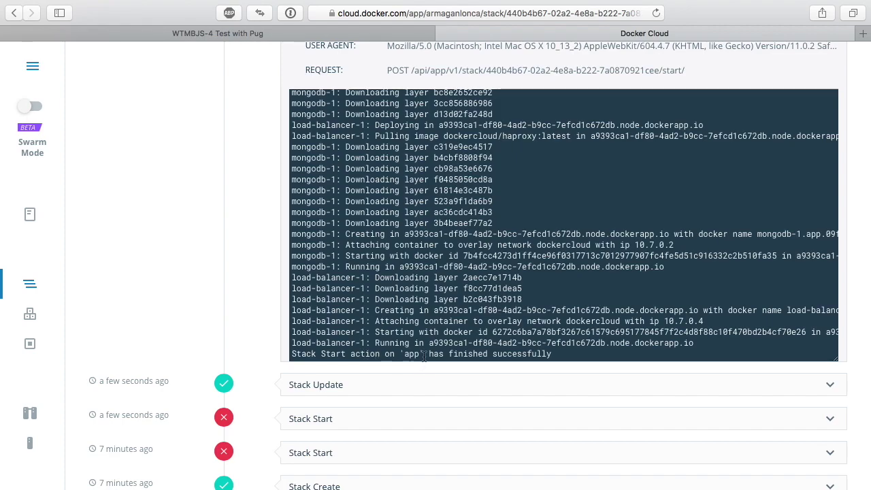
key(ctrl+Left)
key(ctrl+Left)
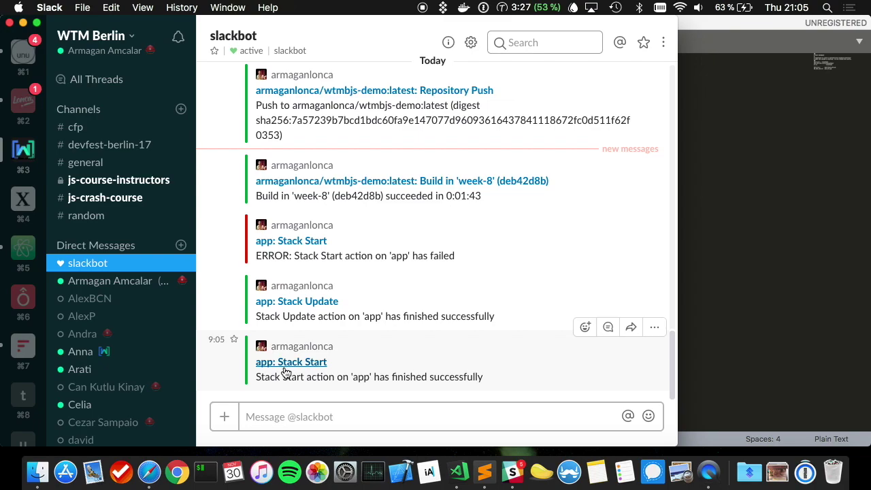
click(286, 373)
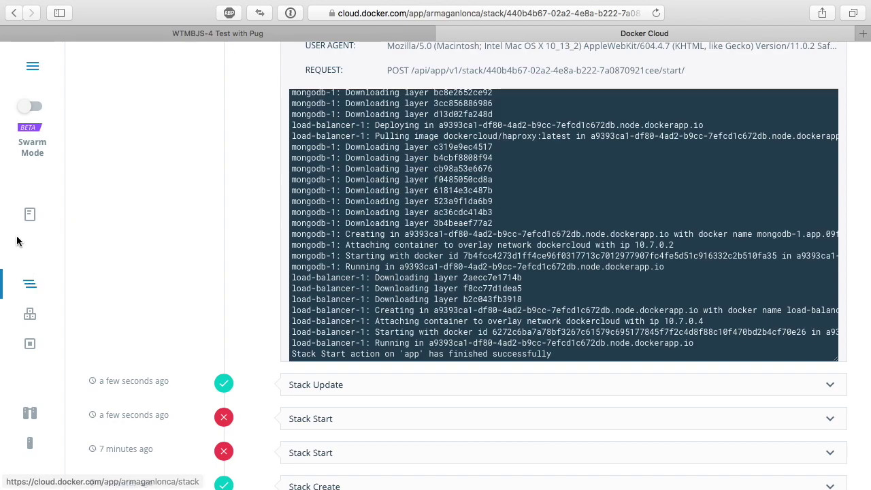
- Open the running app stack and verify its stackfile image is wtmbjs-demo:latest
click(27, 217)
click(29, 286)
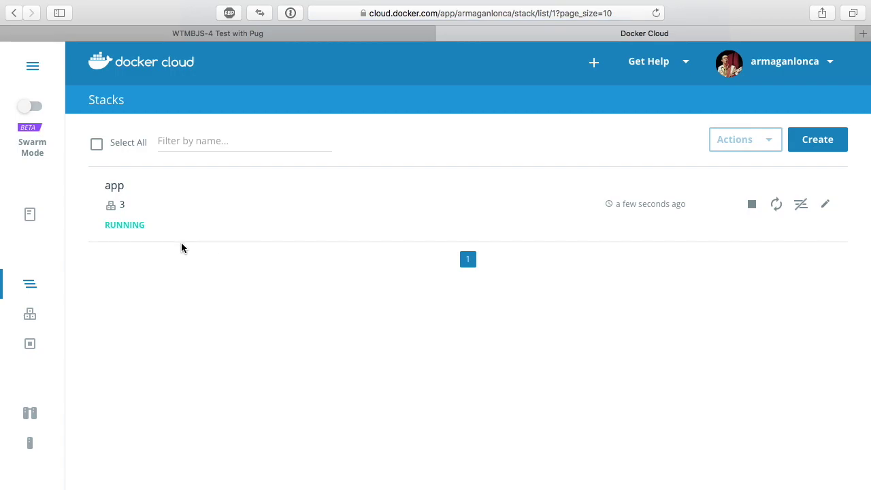
click(183, 244)
scroll(275, 276, down, 10)
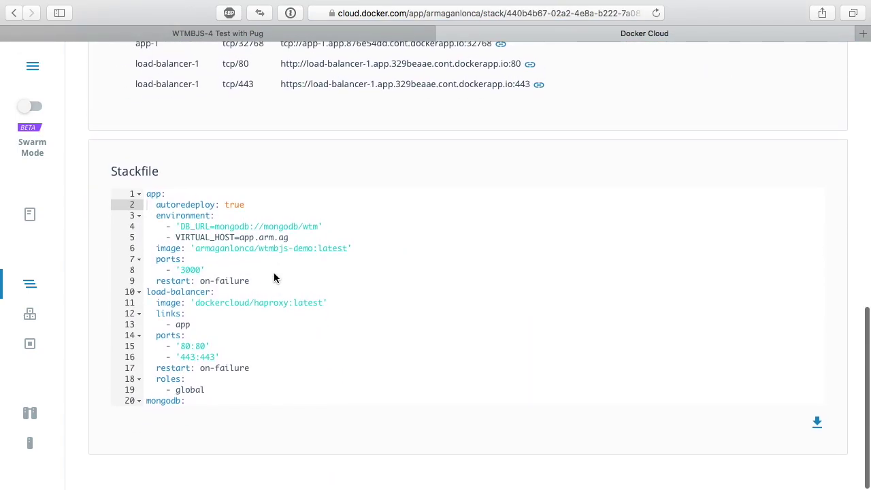
click(298, 238)
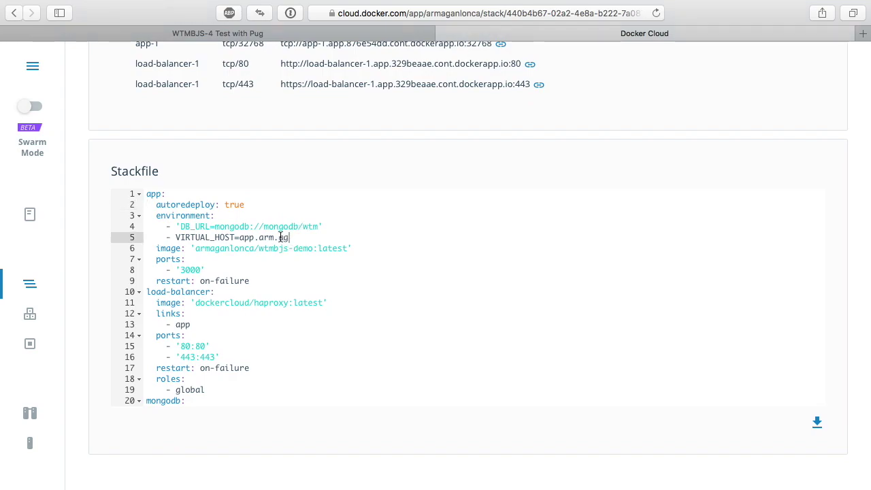
drag(197, 249, 345, 250)
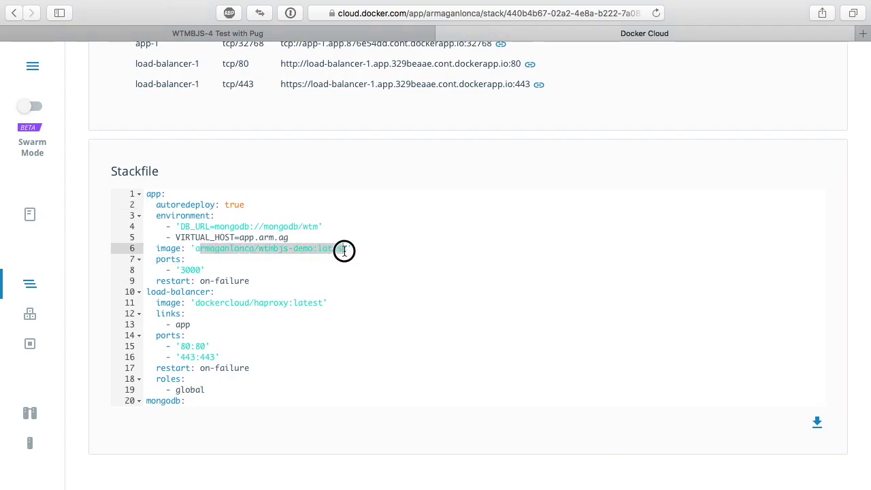
click(344, 250)
double_click(280, 251)
click(298, 248)
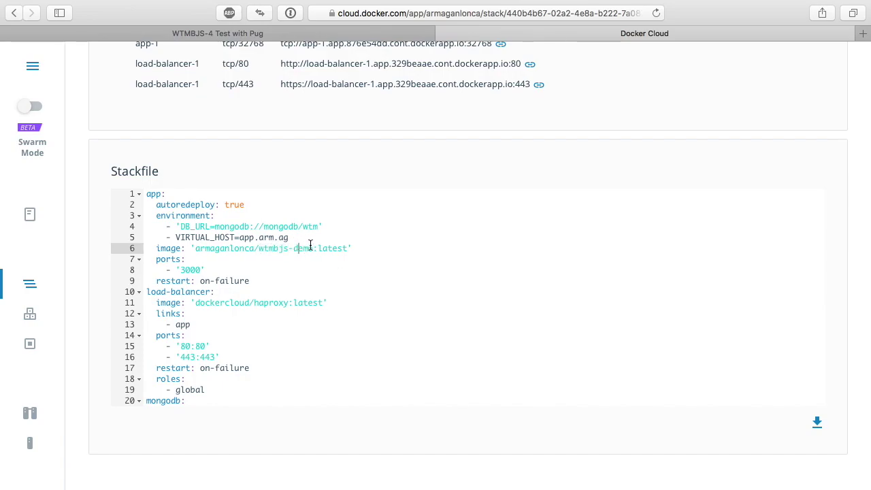
scroll(309, 245, up, 10)
scroll(399, 220, down, 10)
- Check the haproxy image on line 11, then go to the Repositories list
click(286, 303)
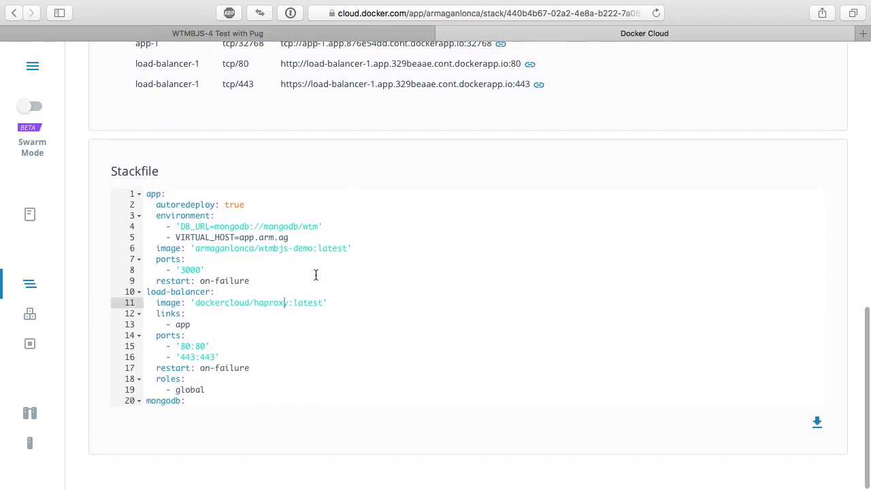
scroll(356, 247, up, 10)
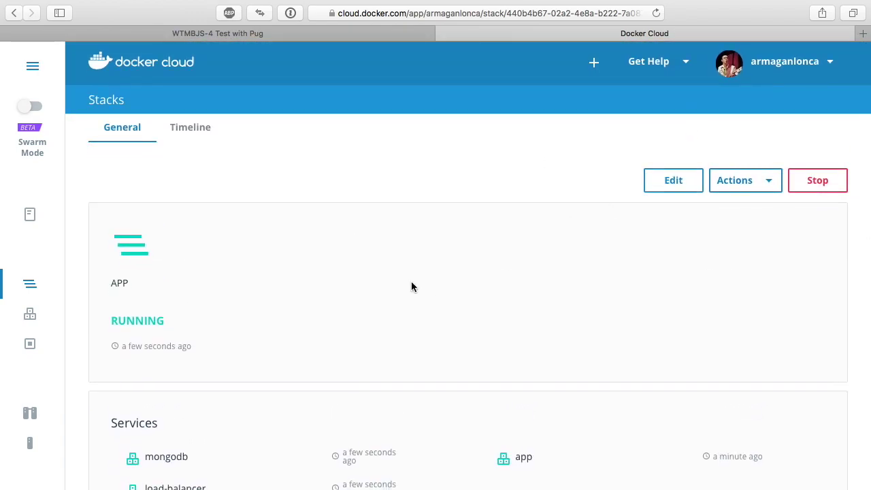
scroll(412, 281, down, 3)
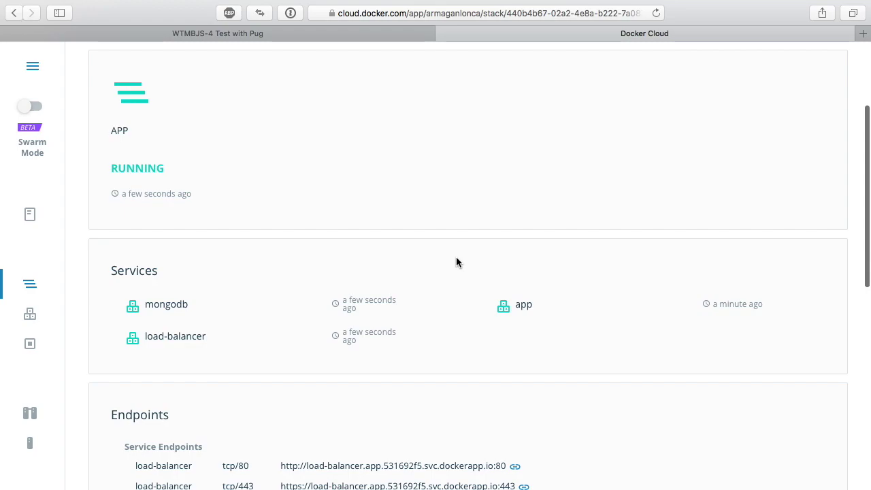
scroll(456, 257, down, 5)
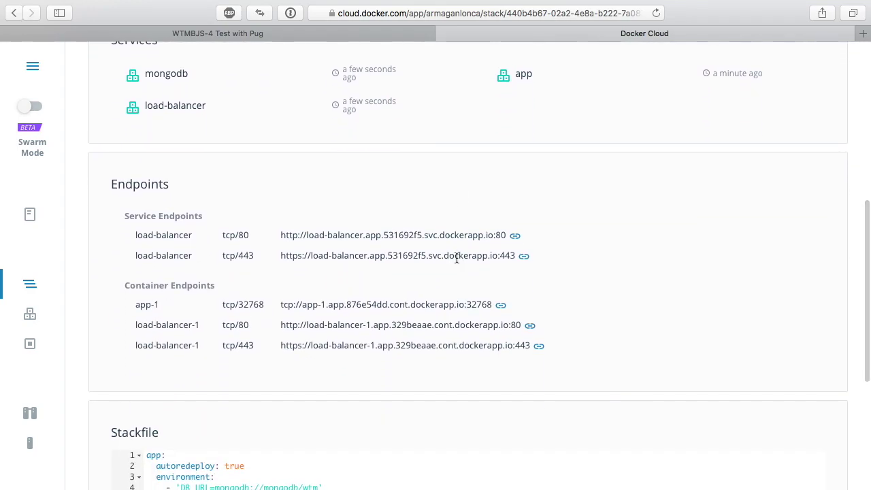
click(43, 212)
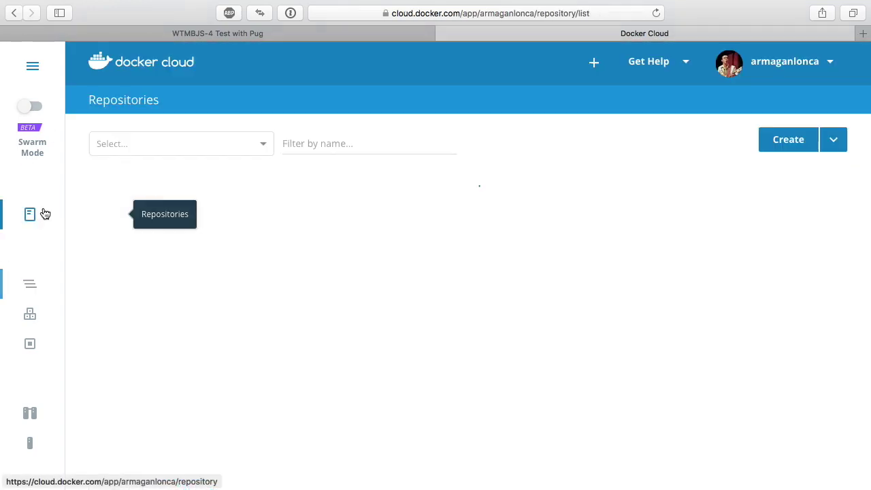
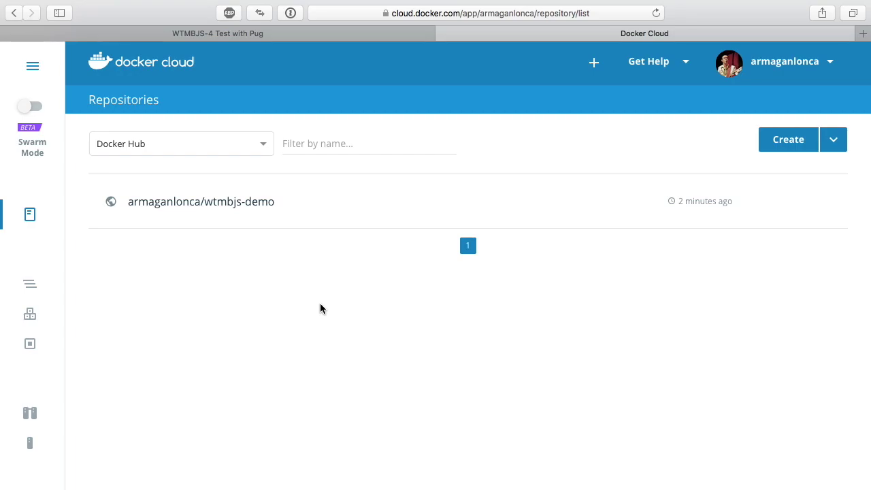
- Open the app node's detail page in Docker Cloud and select its IP 46.101.109.146
click(31, 285)
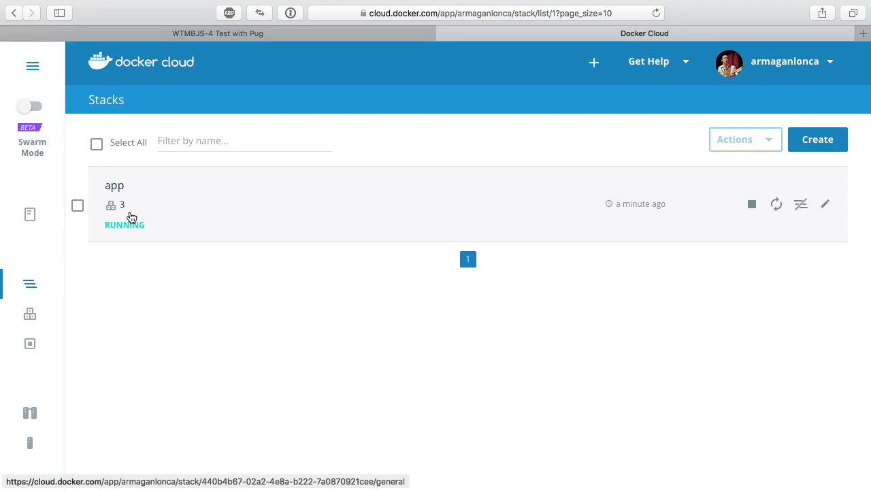
click(30, 444)
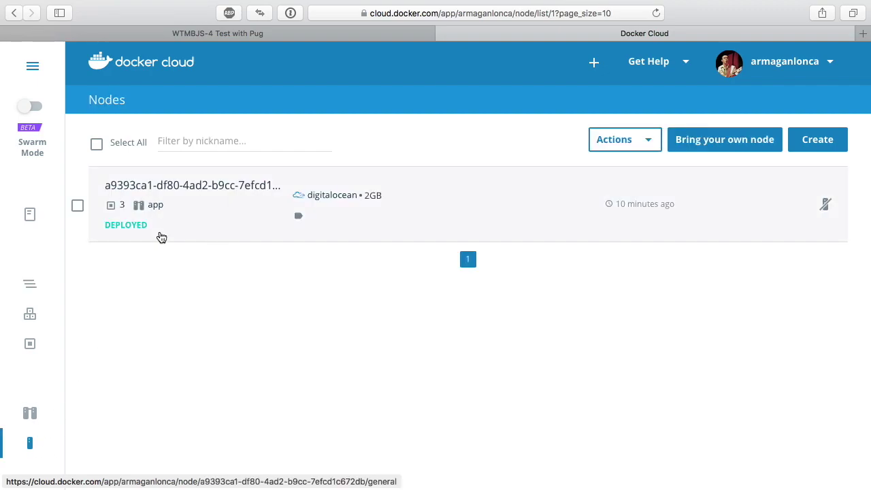
click(203, 204)
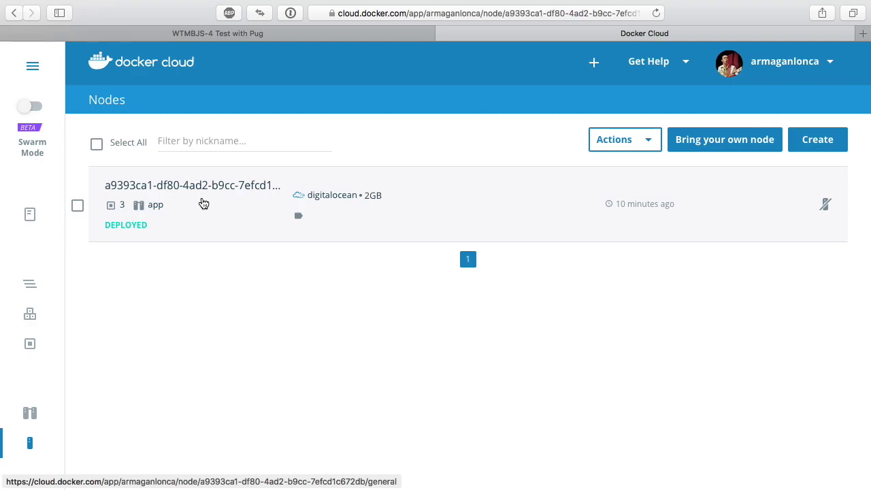
drag(476, 237, 402, 232)
key(super+c)
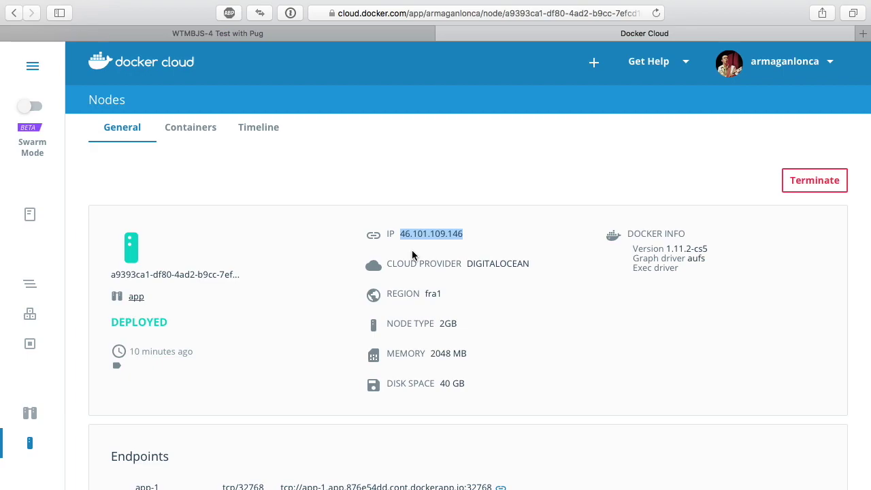
- In VS Code's integrated terminal, type the command 'subl /etc/hosts'
key(ctrl+Left)
key(super+a)
key(ctrl+grave)
text(subl /etc/)
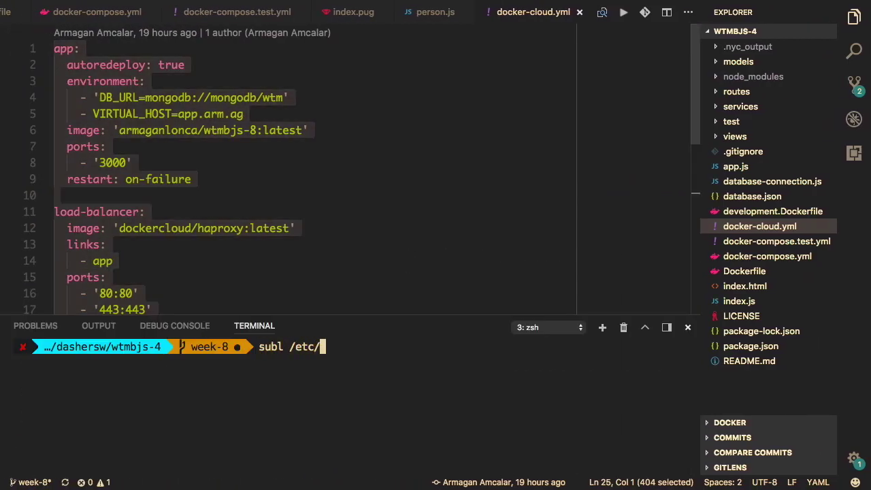
text(hosts)
- Open /etc/hosts and replace app.arm.ag's old IP 46.101.182.94 with 46.101.109.146
key(Return)
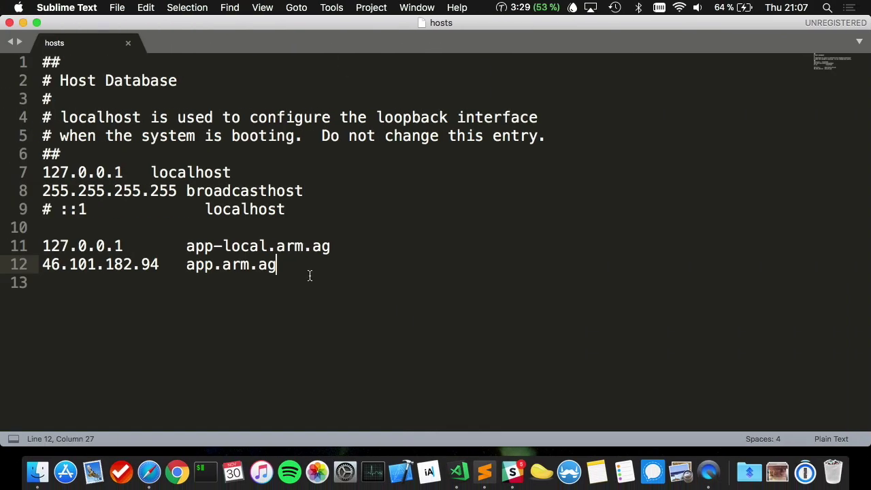
click(159, 264)
key(shift+super+Left)
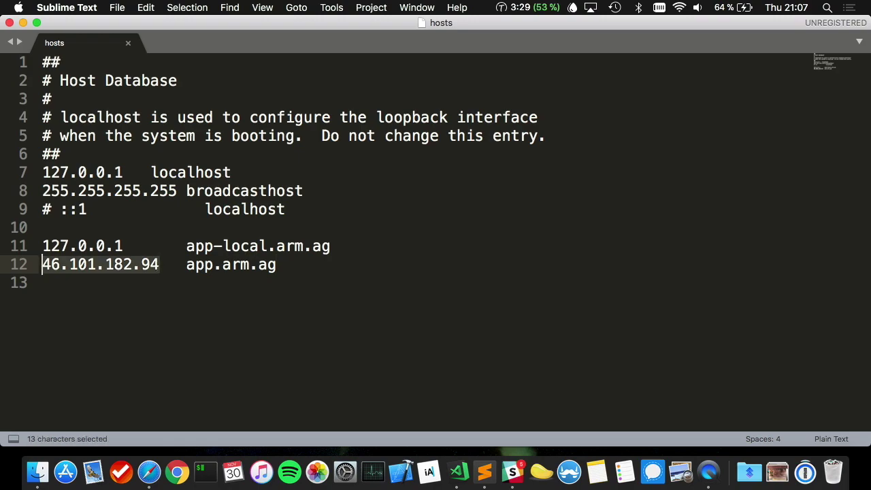
key(super+v)
key(Right)
key(Right)
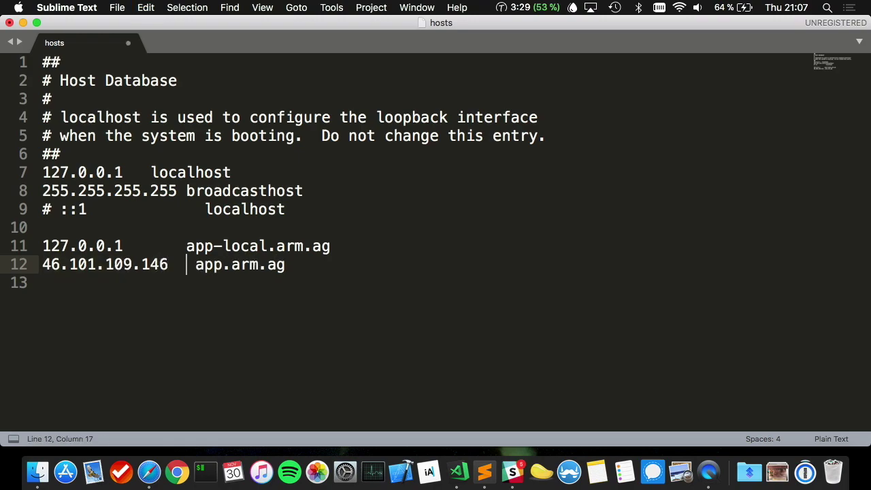
key(BackSpace)
key(BackSpace)
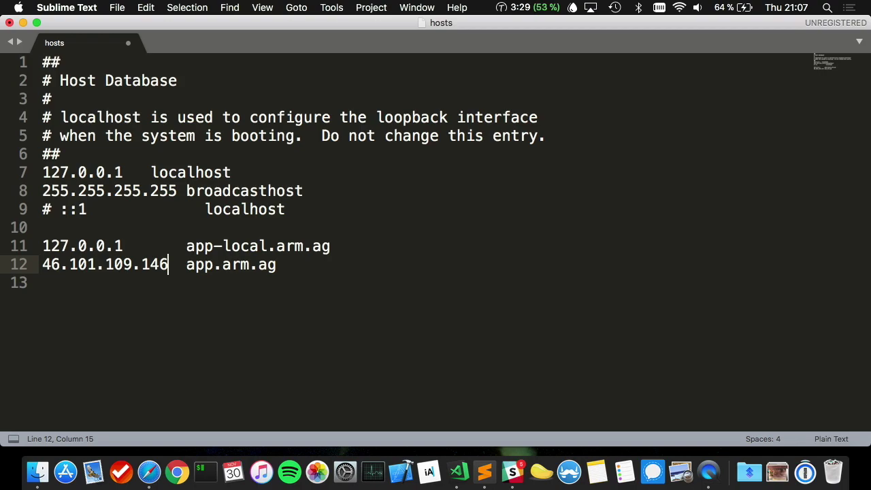
key(Right)
key(shift+super+Right)
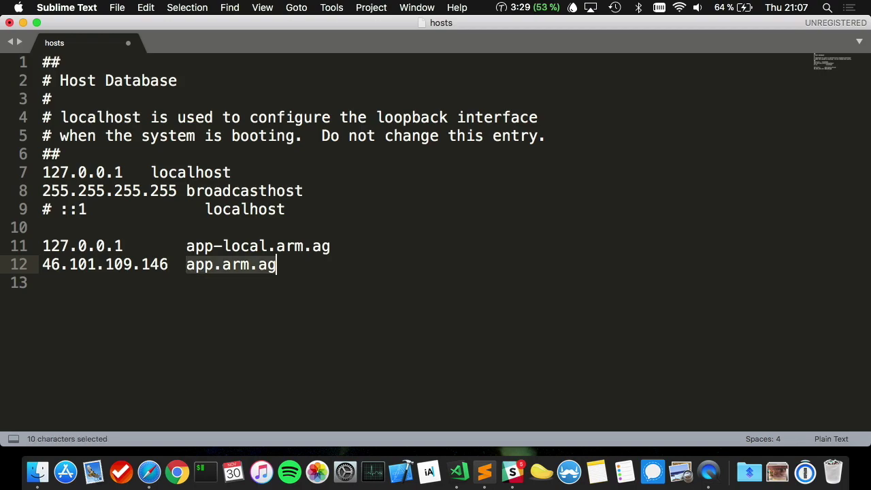
click(182, 265)
key(shift+super+Right)
- Save the hosts file, authorizing with the administrator password
key(super+s)
text(••••••)
key(Return)
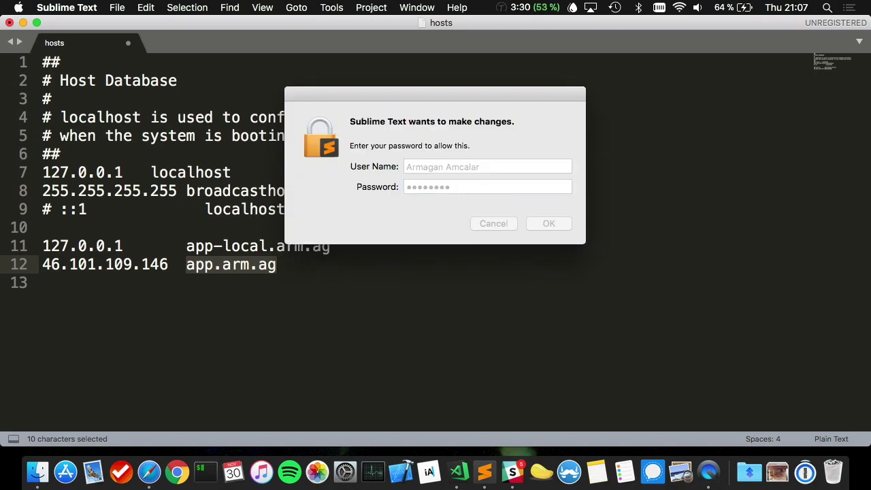
click(214, 266)
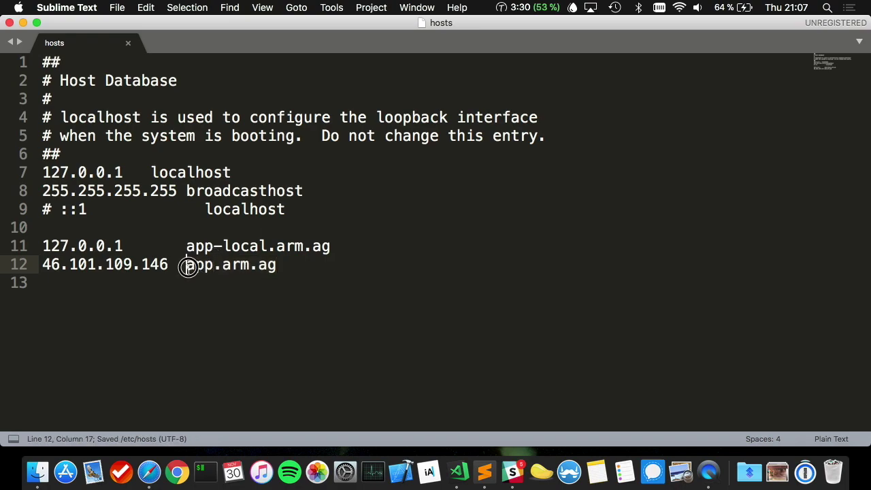
drag(186, 266, 301, 268)
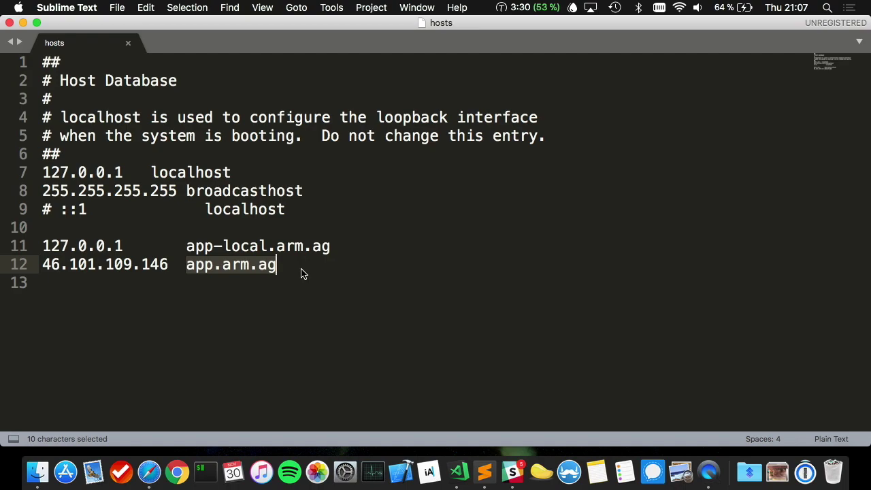
click(168, 262)
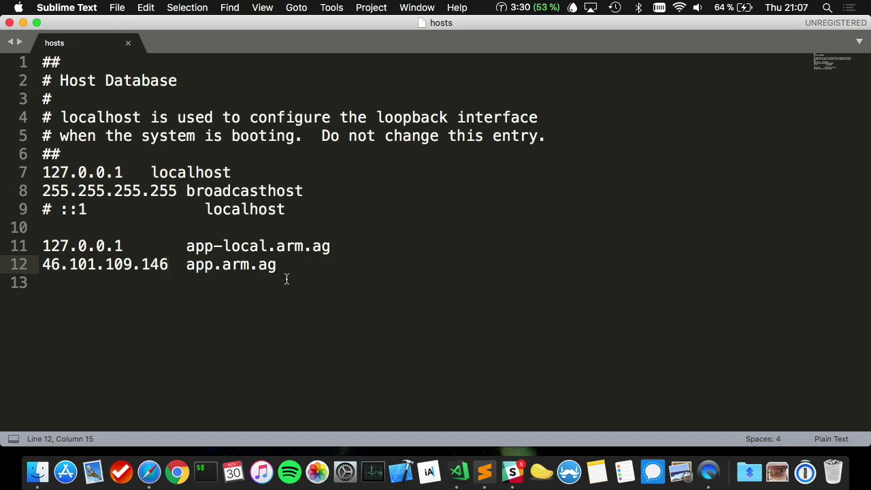
drag(188, 265, 307, 265)
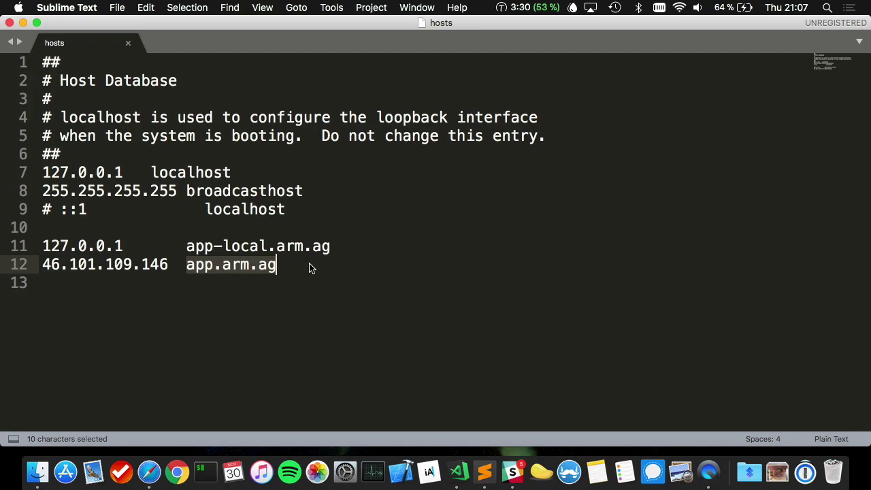
key(super+Tab)
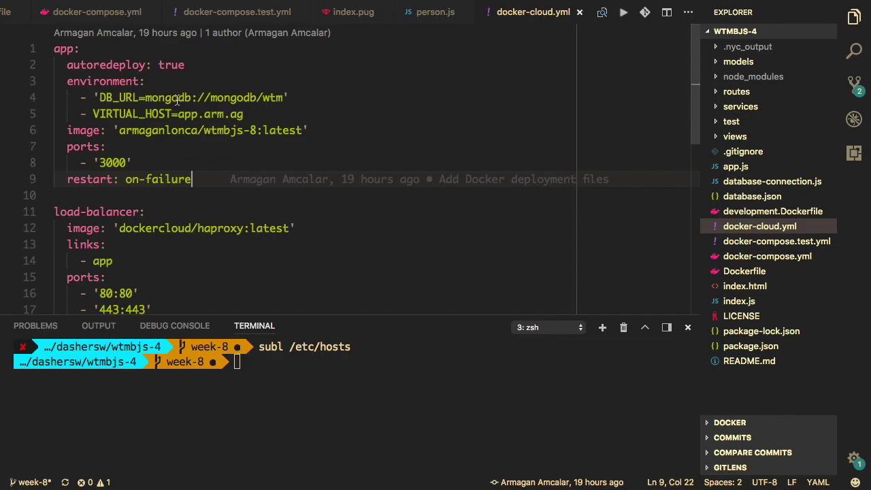
drag(245, 114, 86, 113)
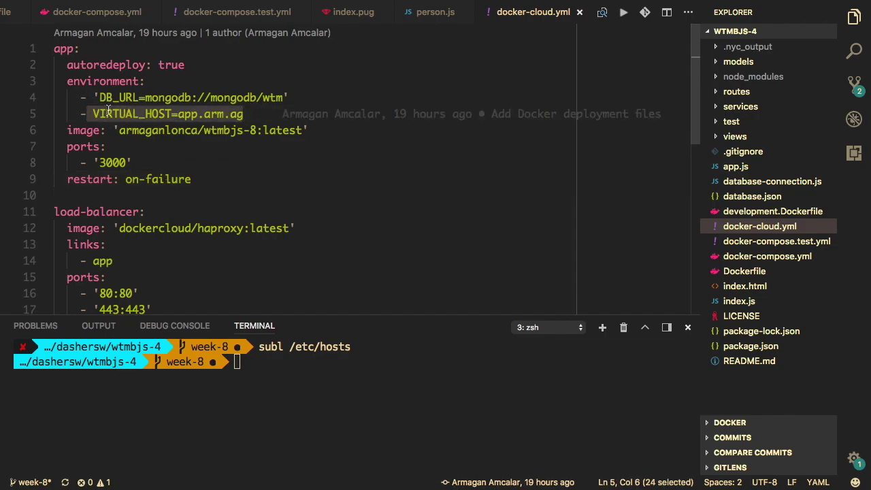
click(105, 114)
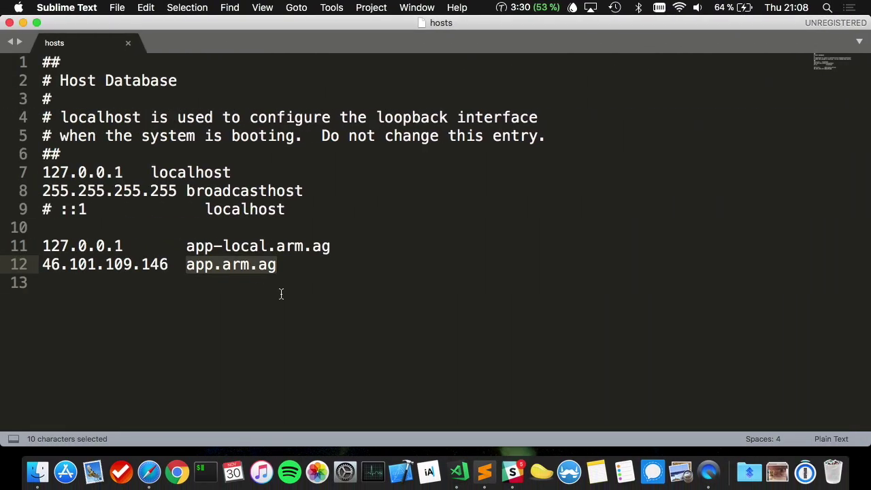
- Load app.arm.ag in a new Safari tab to see its Hello! page
click(148, 472)
key(super+t)
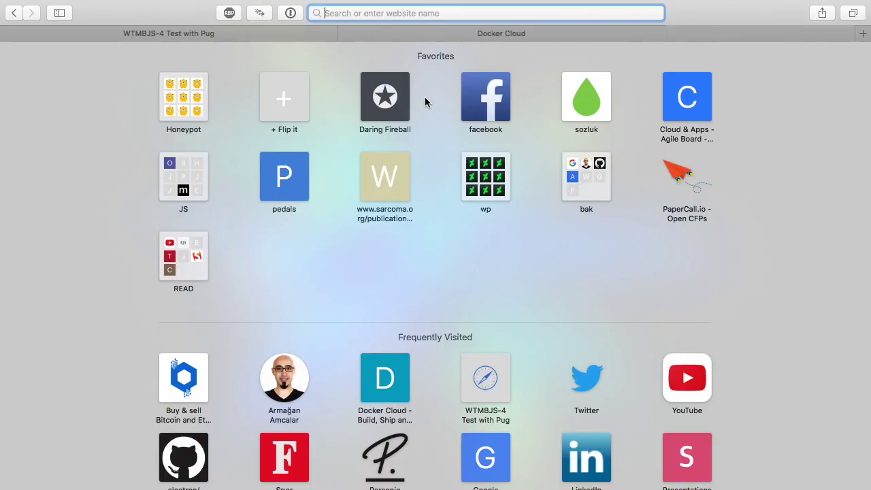
text(app.)
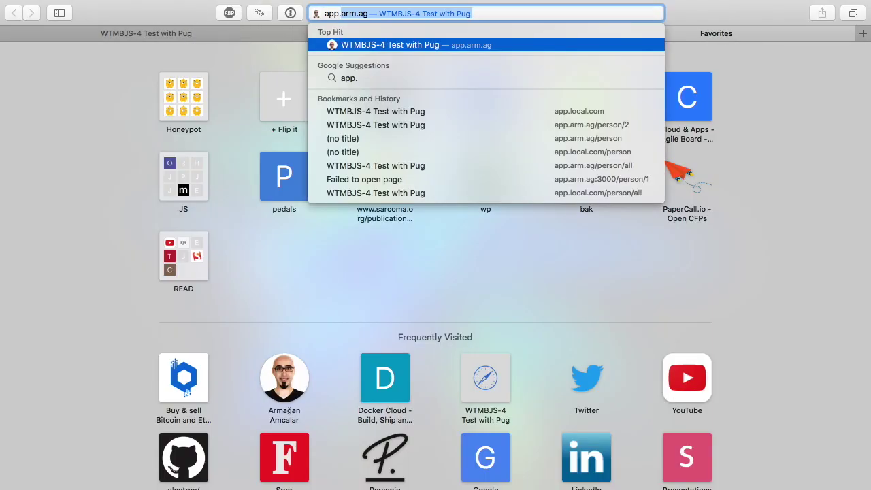
key(Return)
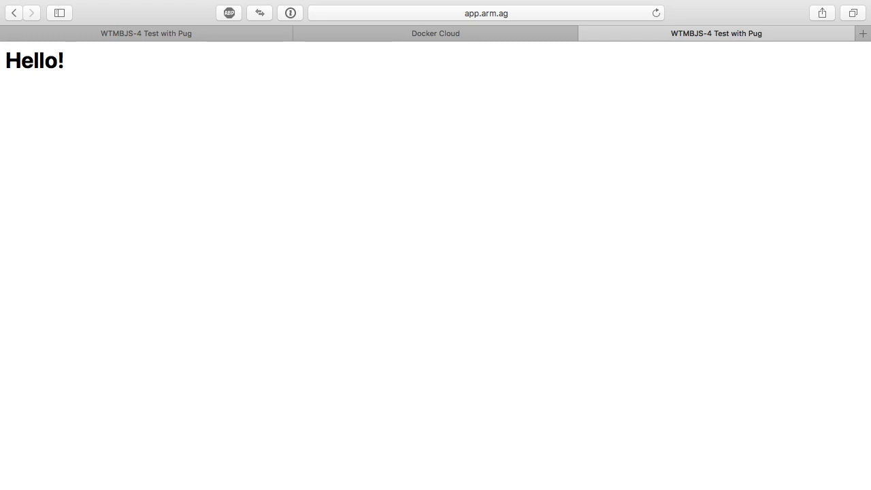
key(ctrl+Left)
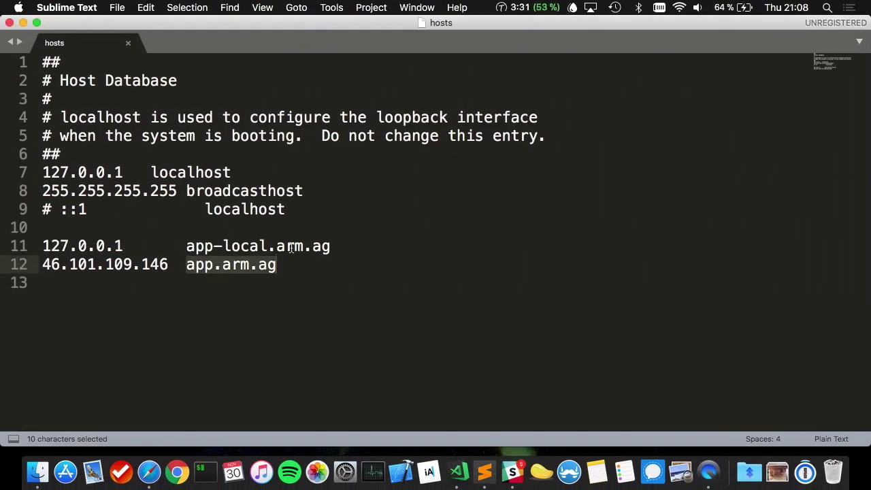
click(160, 264)
click(187, 264)
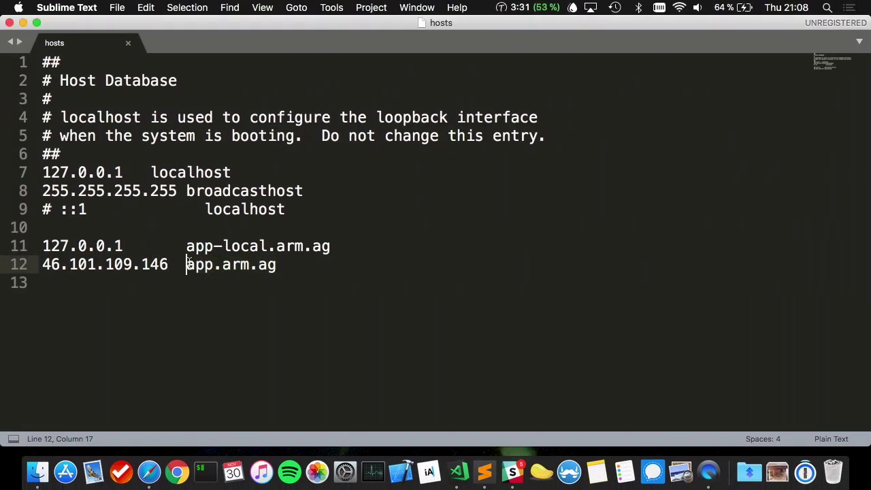
click(319, 269)
- Load app.arm.ag/person/1 in Safari
key(ctrl+Right)
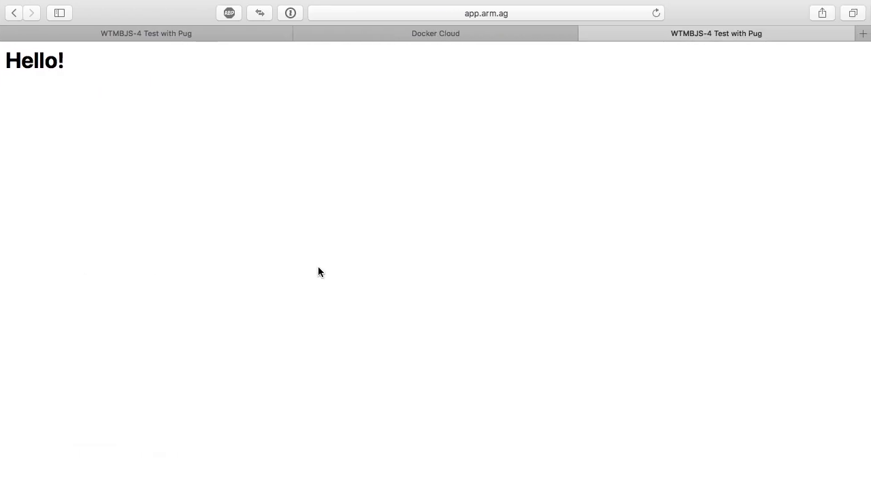
key(super+l)
key(Right)
text(/)
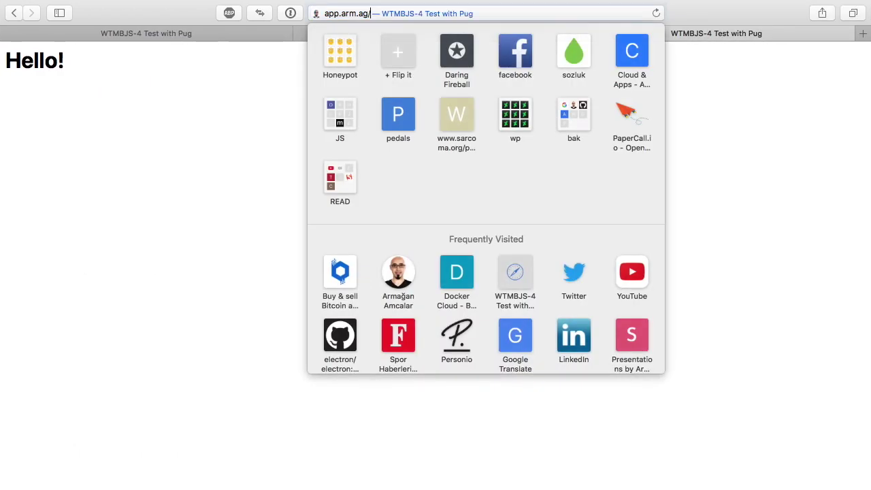
text(person/1)
key(Return)
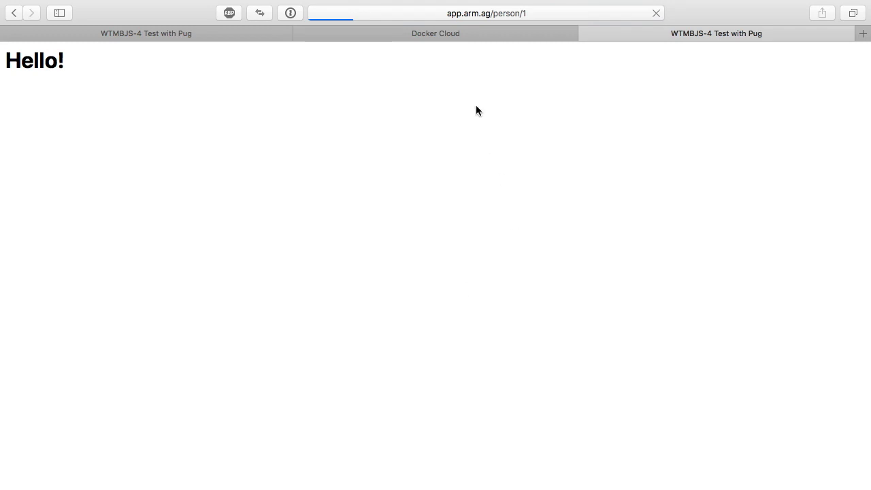
- Open the app stack's app service in Docker Cloud and review its logs
click(420, 37)
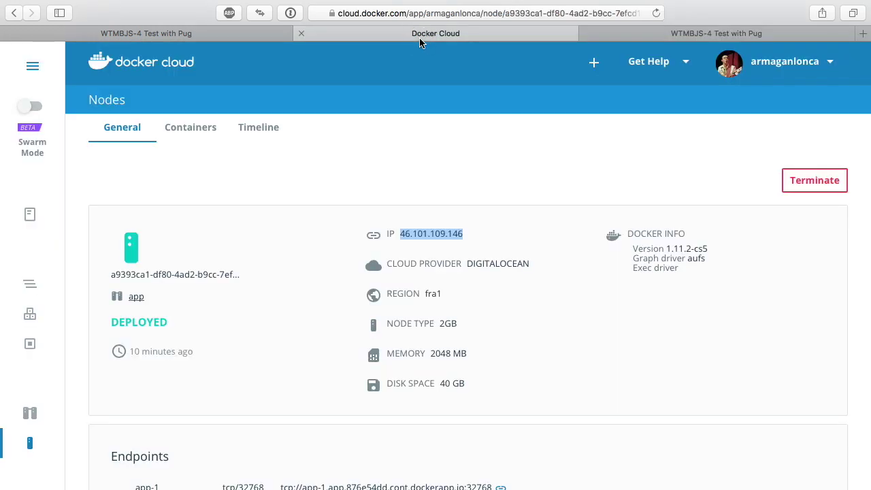
click(48, 283)
key(ctrl+Tab)
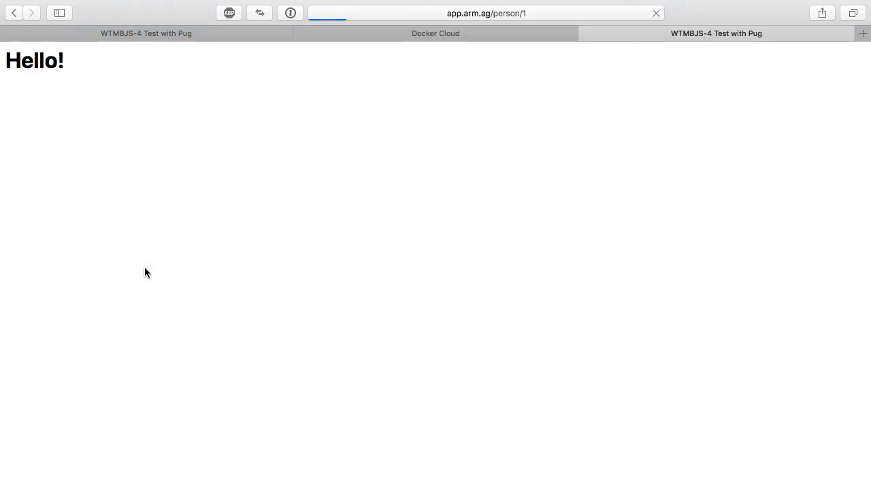
key(ctrl+shift+Tab)
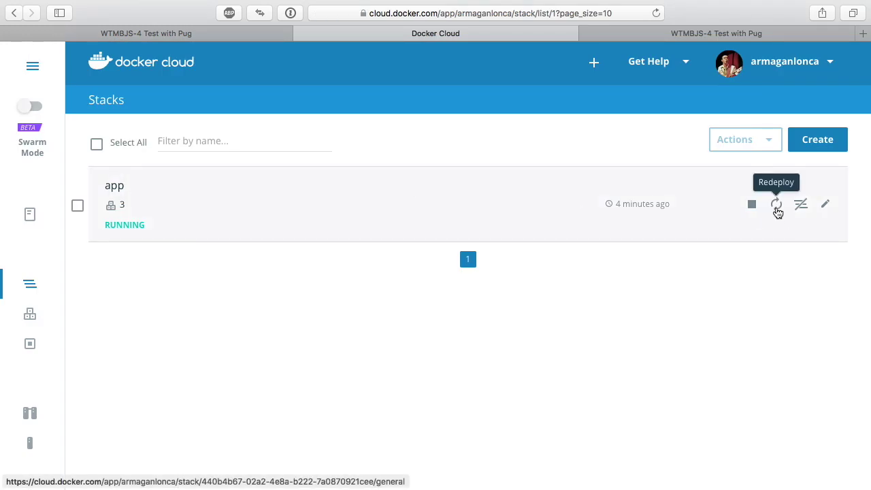
click(103, 225)
scroll(409, 367, down, 5)
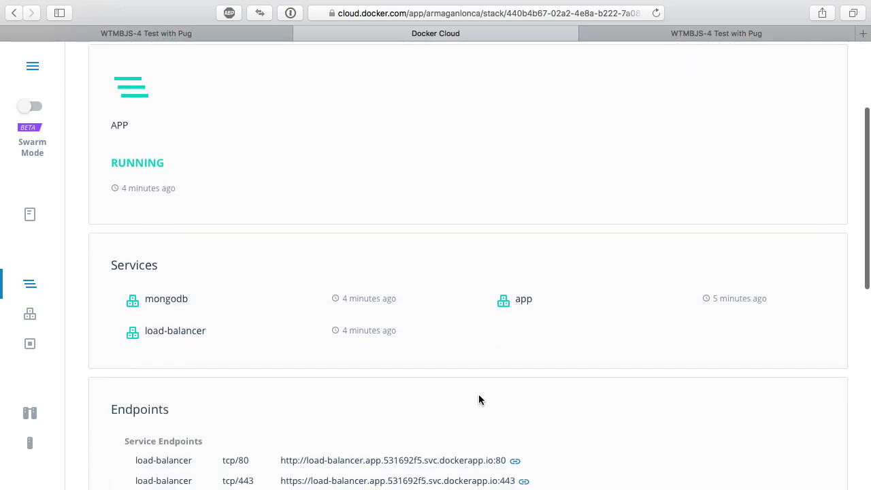
click(532, 299)
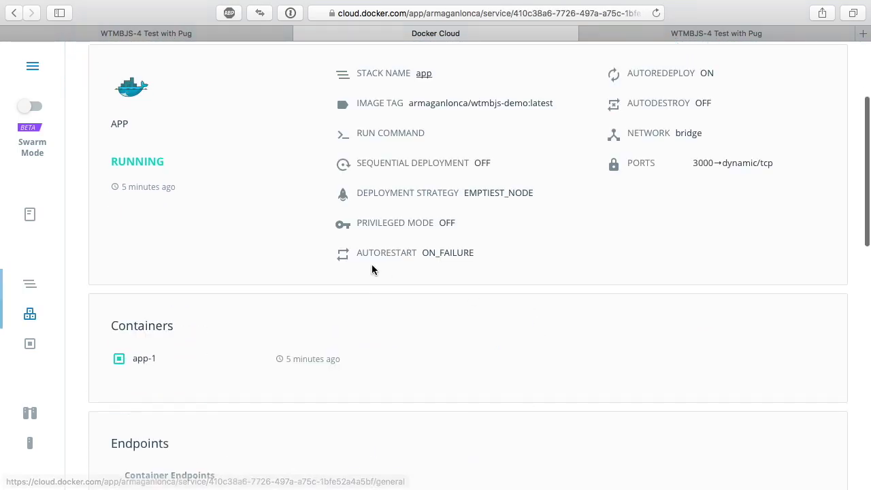
scroll(272, 150, up, 3)
click(198, 131)
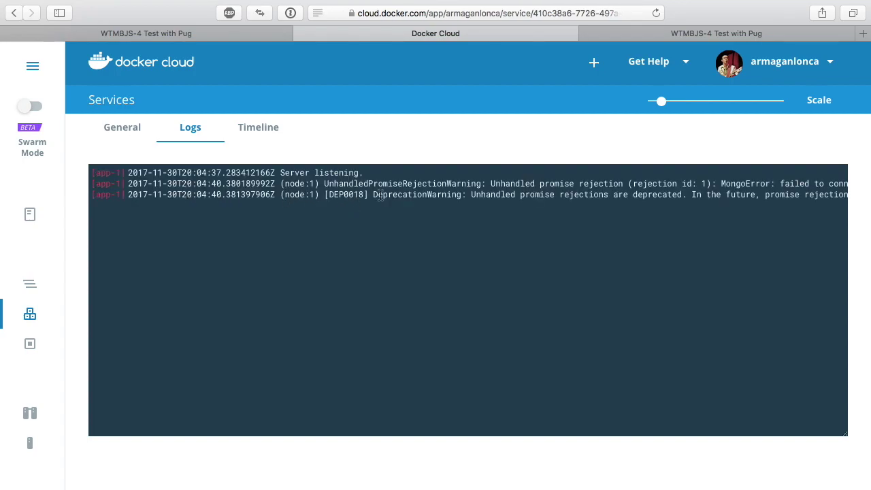
scroll(400, 196, right, 10)
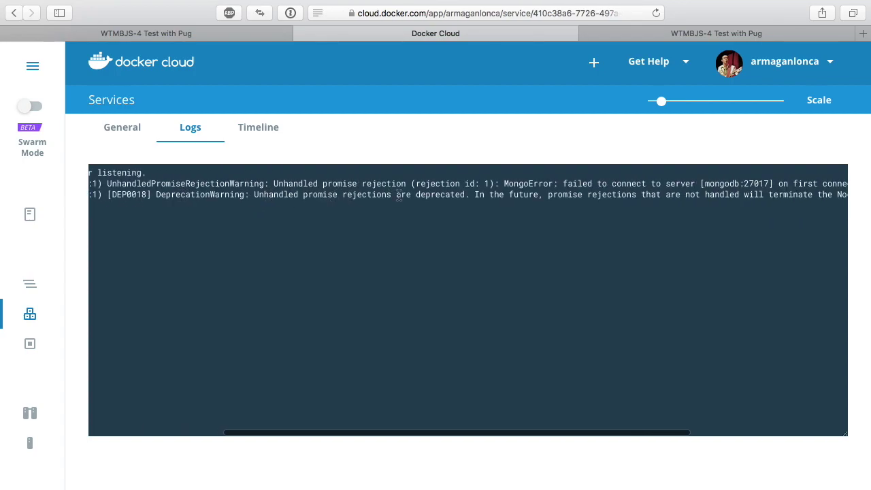
scroll(400, 196, left, 10)
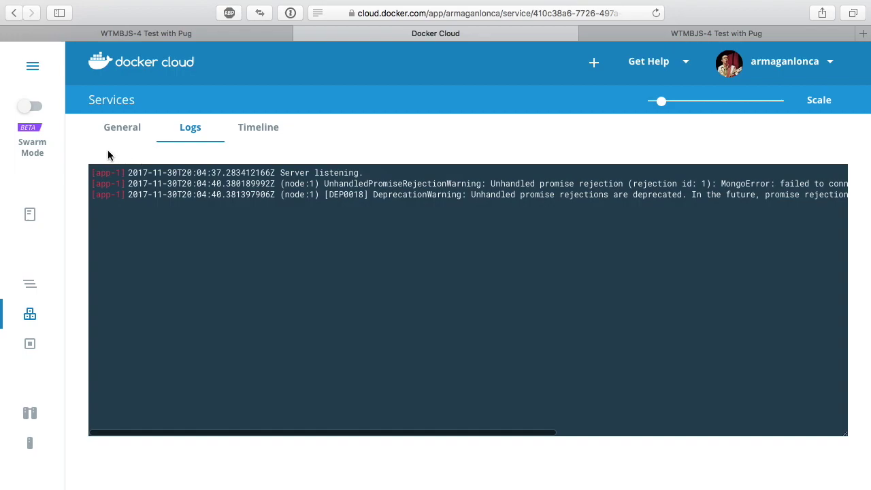
click(119, 128)
- Redeploy the app service from its Actions menu
click(762, 183)
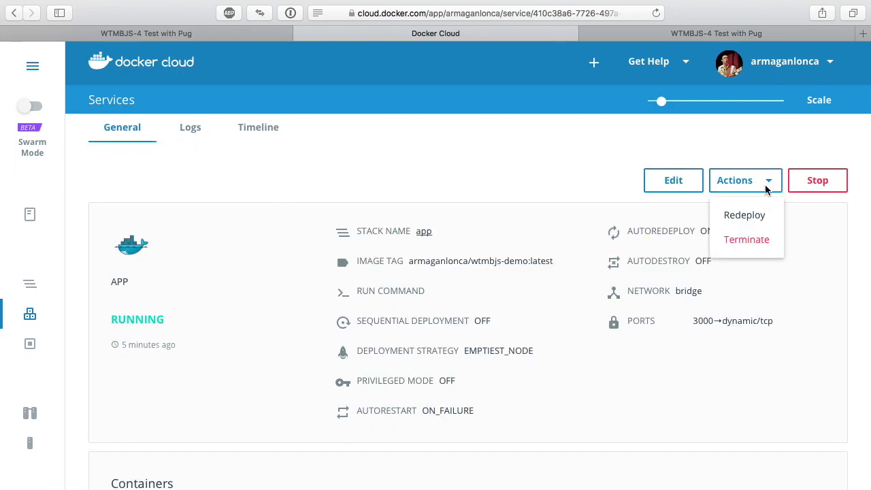
click(762, 218)
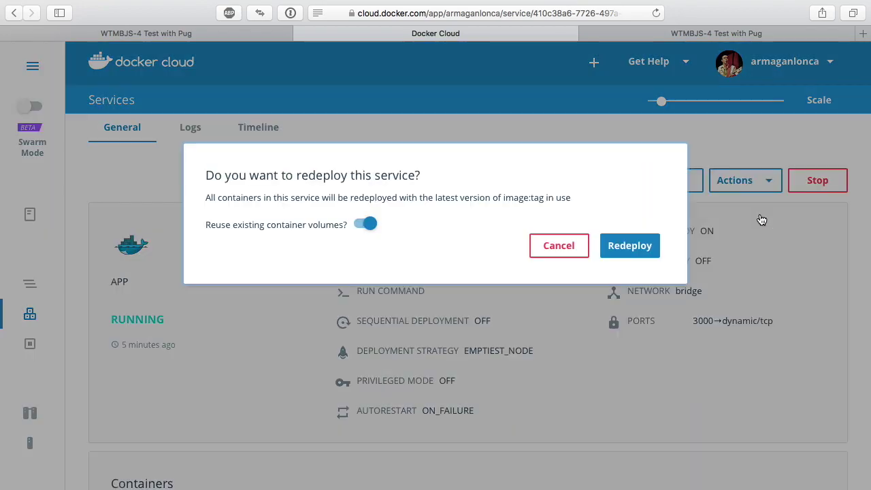
click(622, 251)
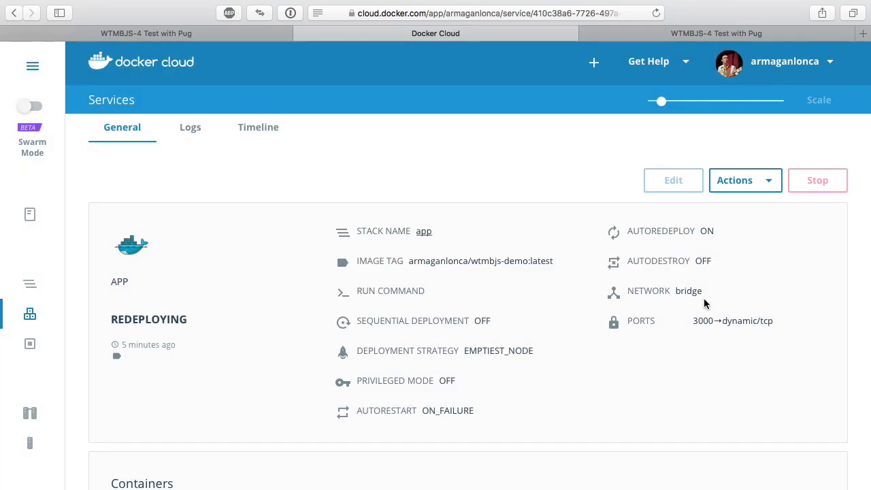
scroll(163, 367, down, 2)
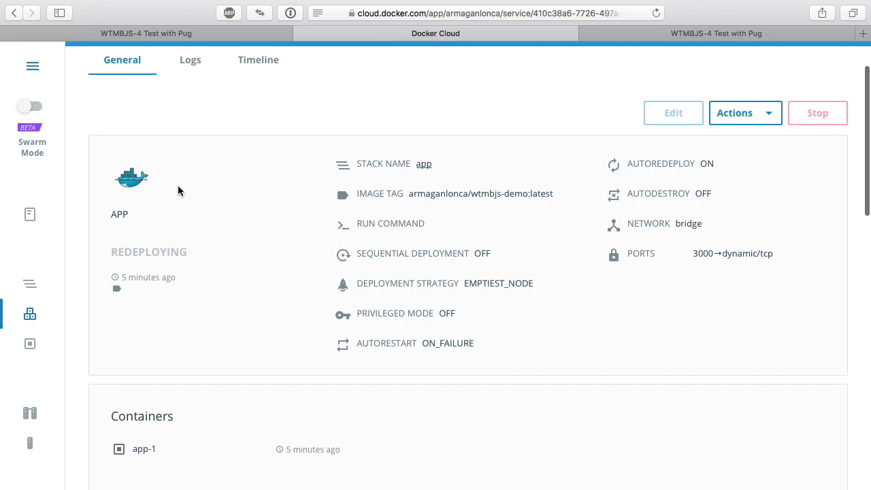
- Load app.arm.ag in the third Safari tab
click(644, 39)
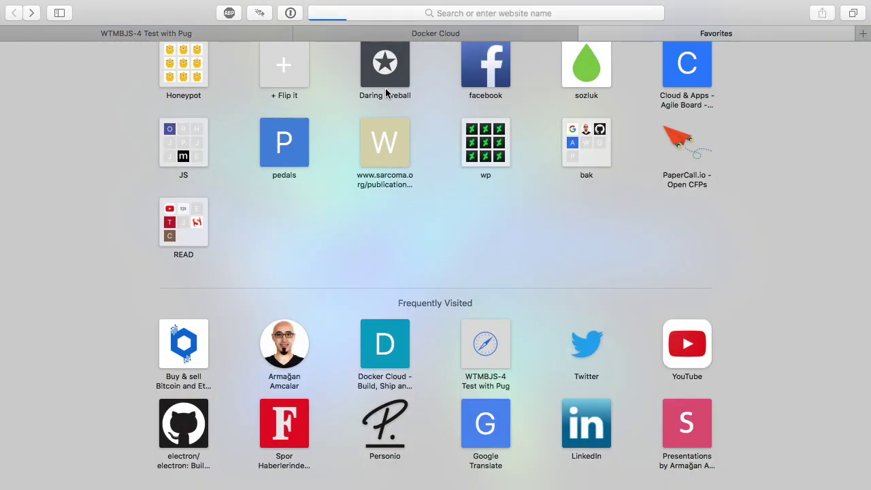
text(app)
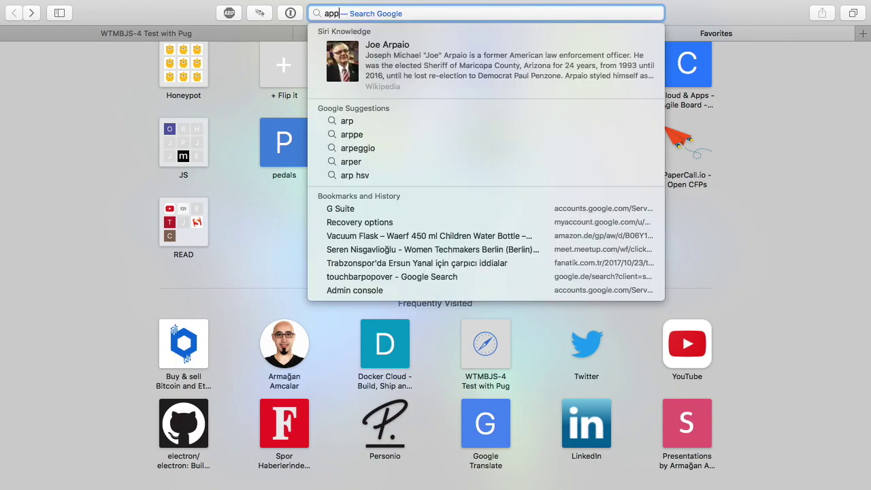
key(Return)
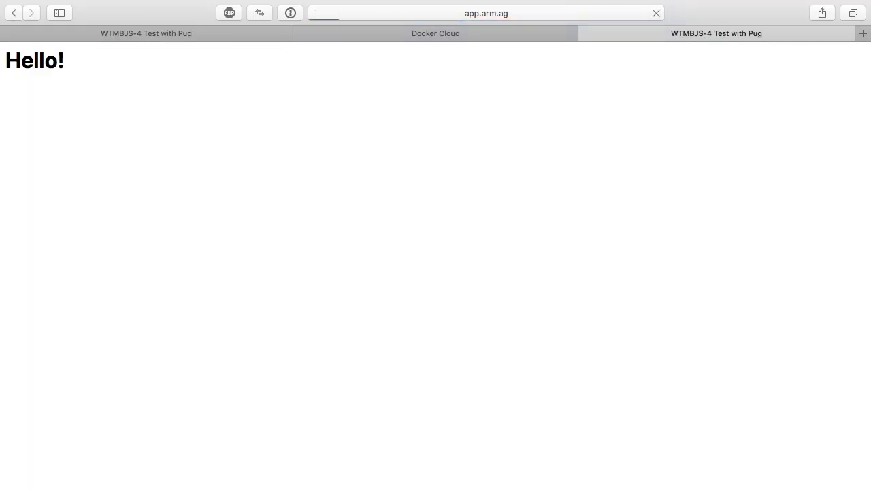
- Reload the app tab twice while checking the service status in Docker Cloud
key(ctrl+shift+Tab)
key(ctrl+Tab)
key(super+r)
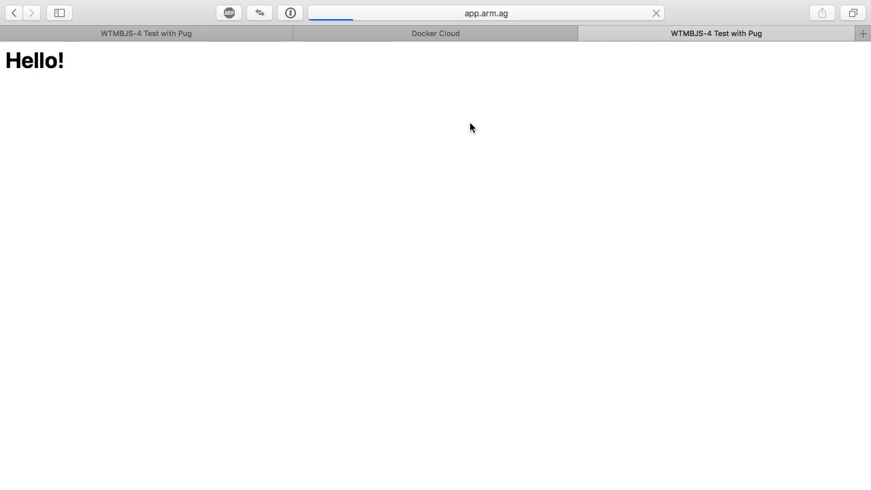
key(super+r)
key(ctrl+shift+Tab)
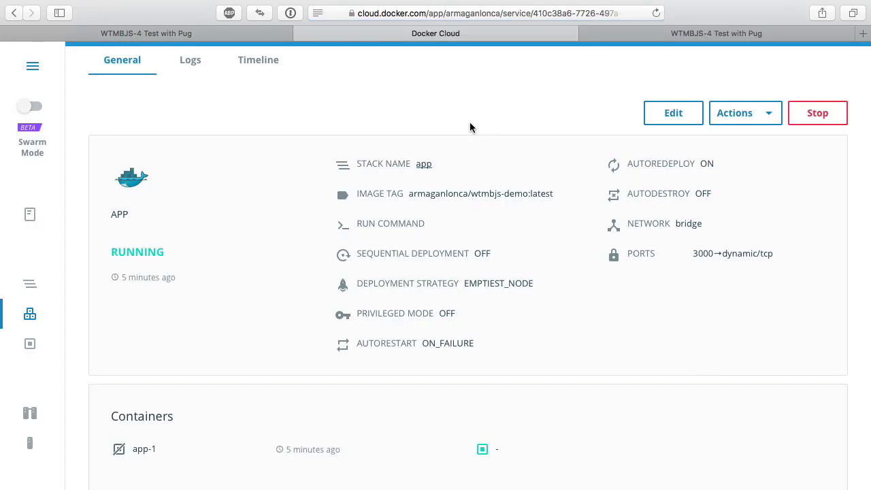
key(ctrl+Tab)
- Open app.arm.ag/person/1 and bring up the Web Inspector console
key(super+l)
text(app.arm.ag/)
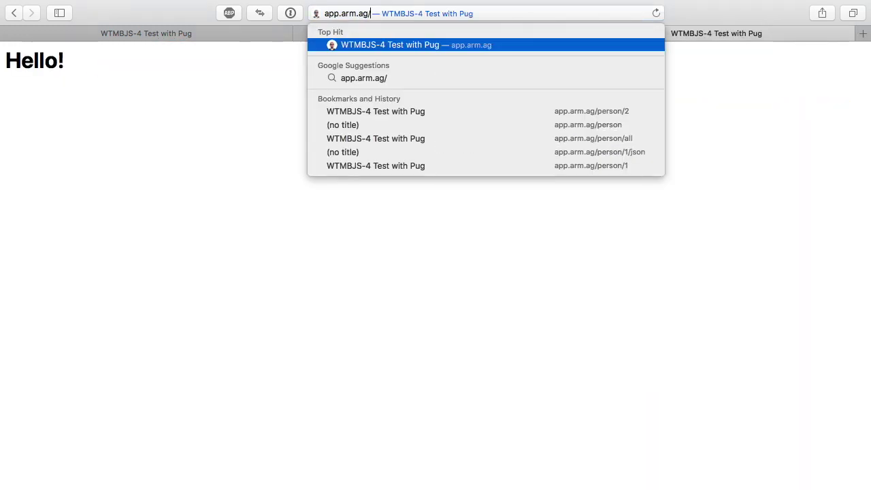
text(person/1)
key(Return)
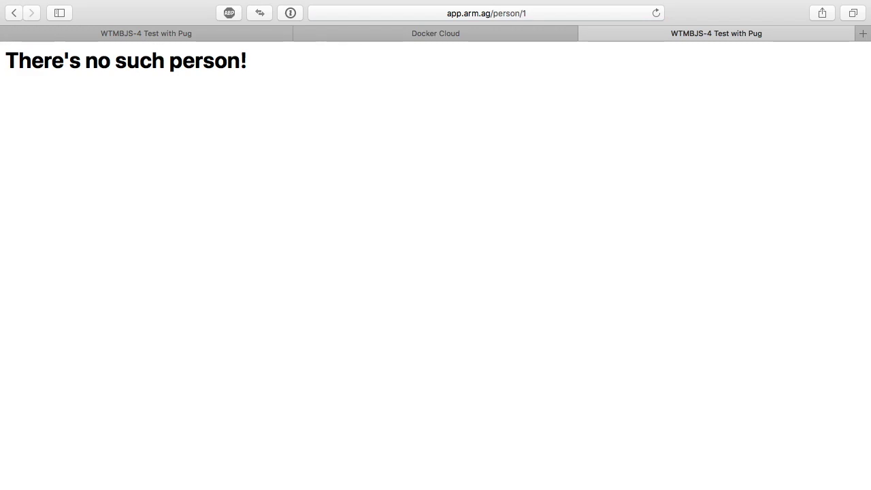
click(507, 162)
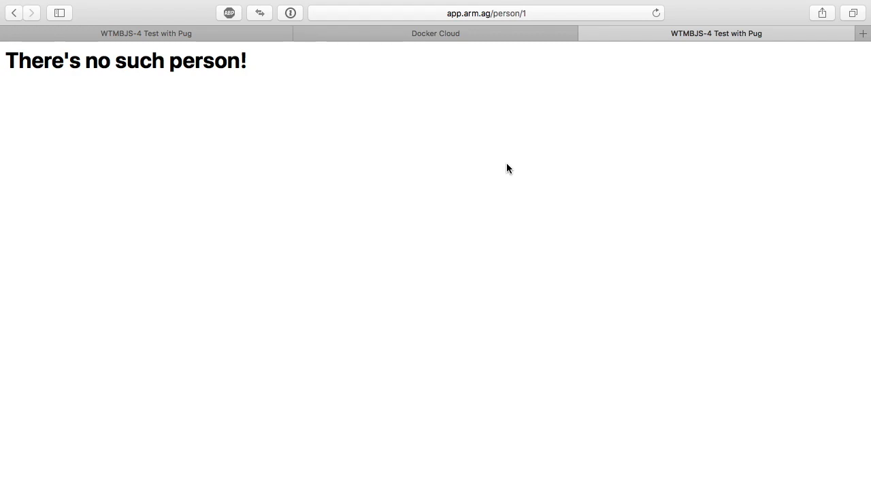
key(super+alt+c)
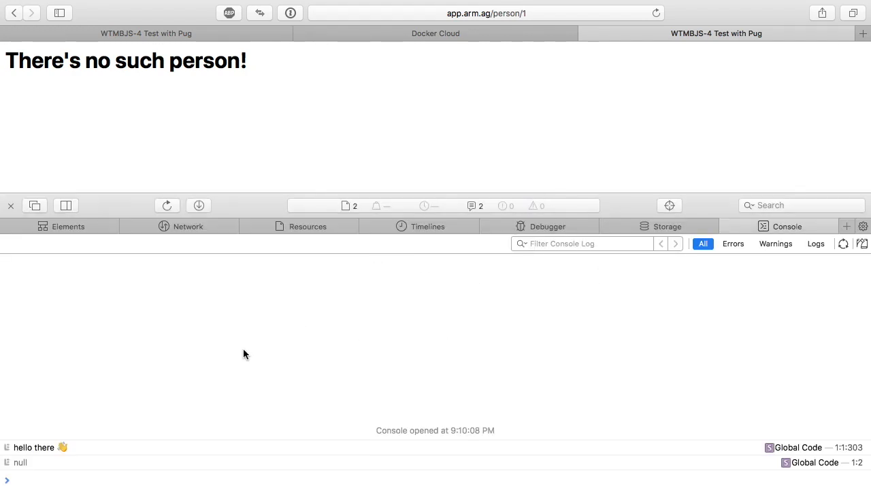
- Run the axios.post request creating a person with the author's name and address Berlin
text(axios.post('/person', {name: 'test 3', address: 'moscow'}).then(res => console.log(res.data)))
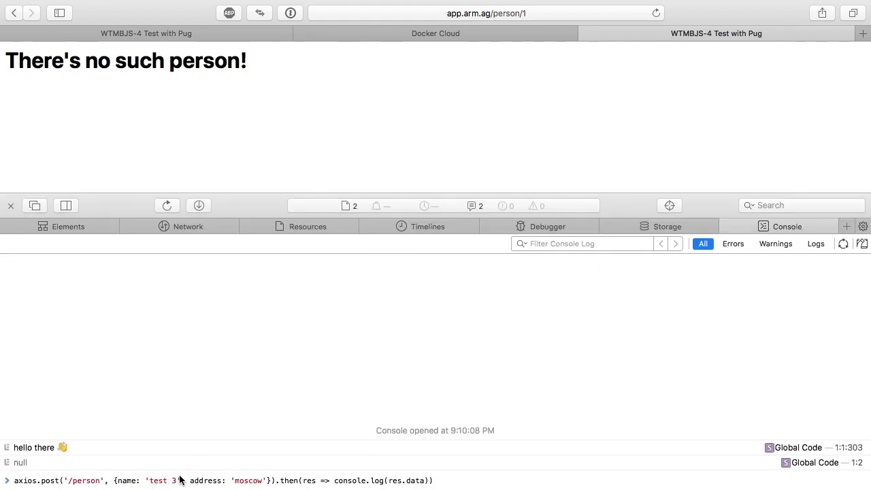
drag(176, 480, 149, 480)
text(Armagan Amcalar)
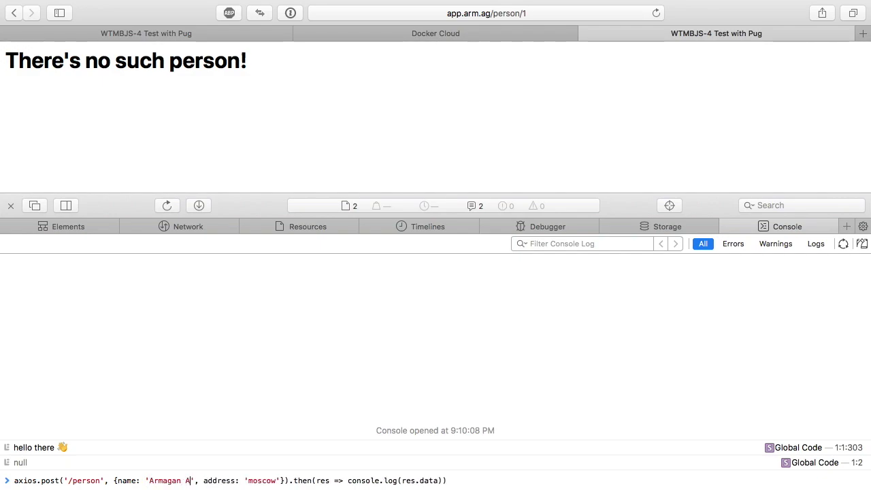
double_click(293, 481)
text(Berlin)
key(super+equal)
key(super+equal)
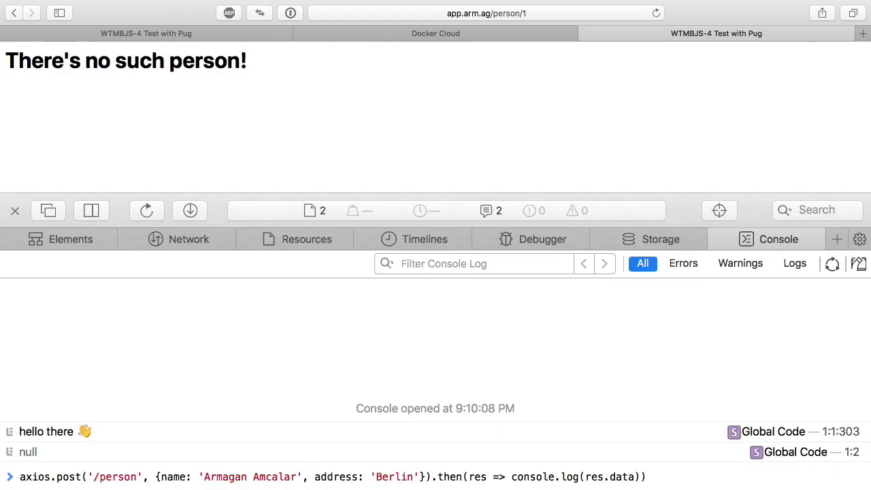
key(super+equal)
key(super+equal)
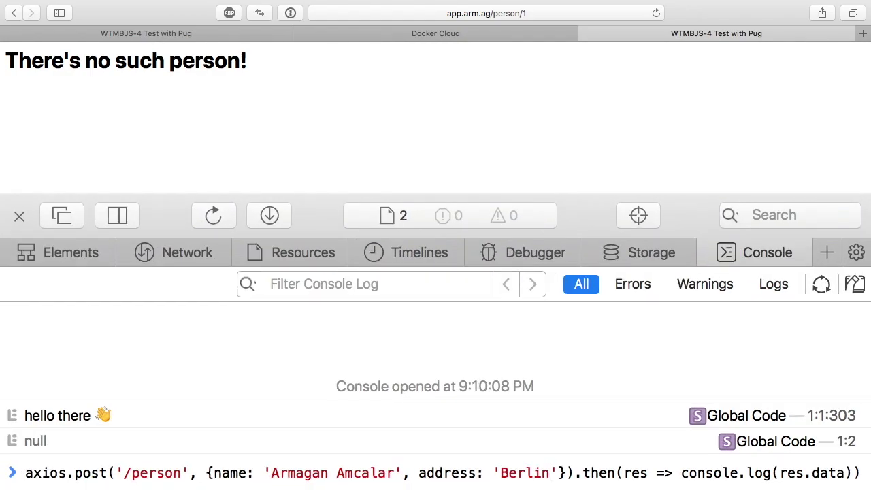
key(Return)
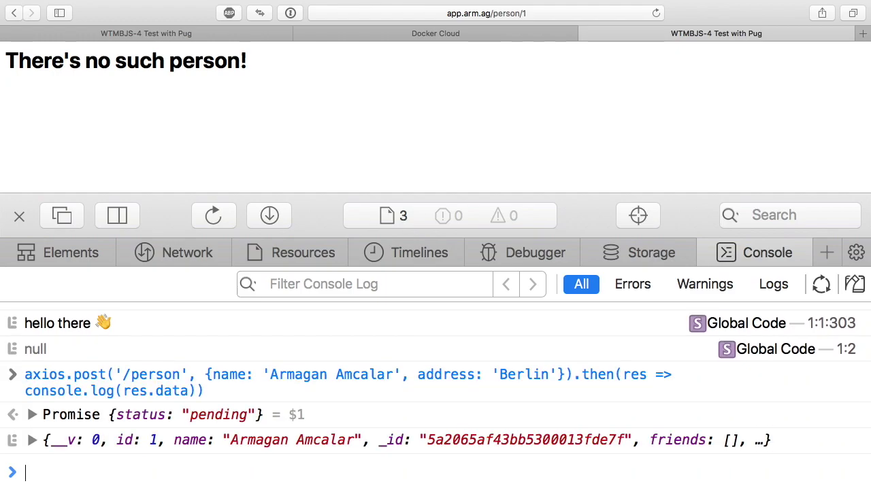
- Reload person/1 to show the new person's details, then clear the console
key(super+r)
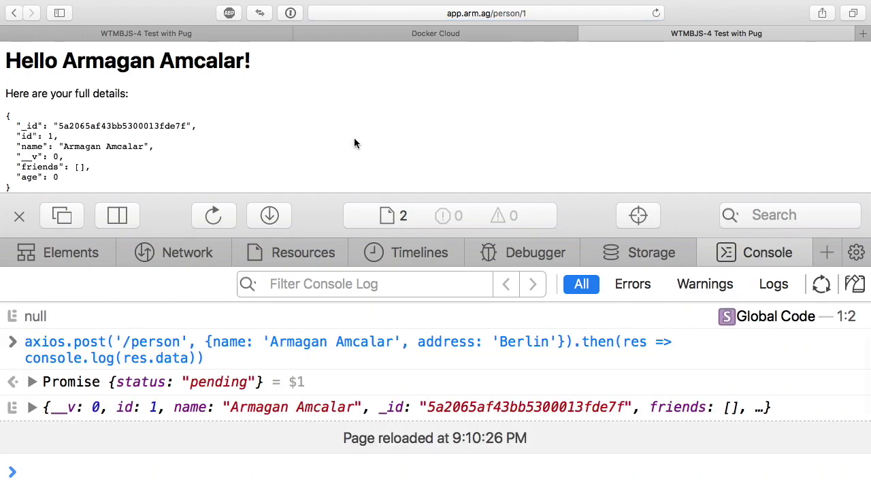
scroll(355, 143, down, 1)
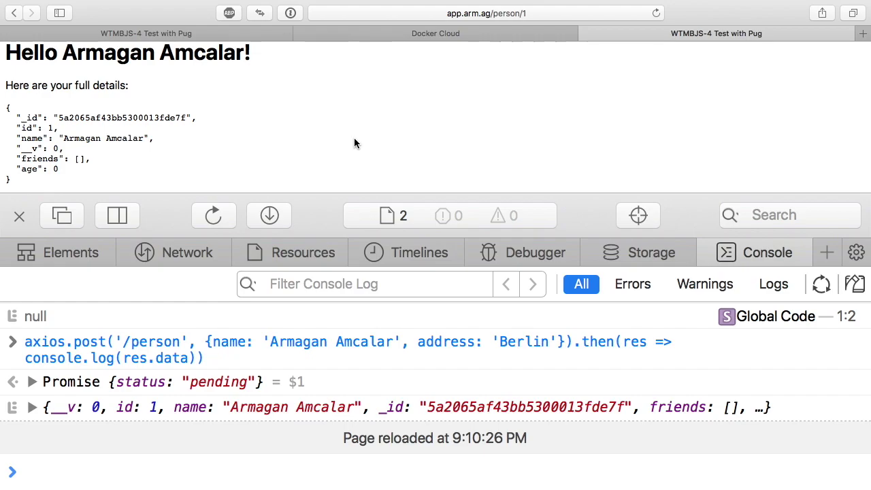
scroll(354, 139, up, 1)
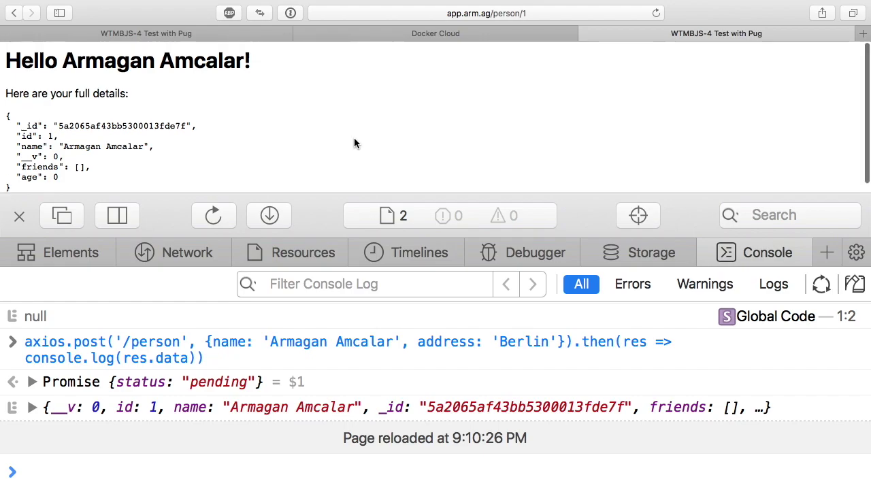
drag(23, 62, 59, 64)
click(60, 65)
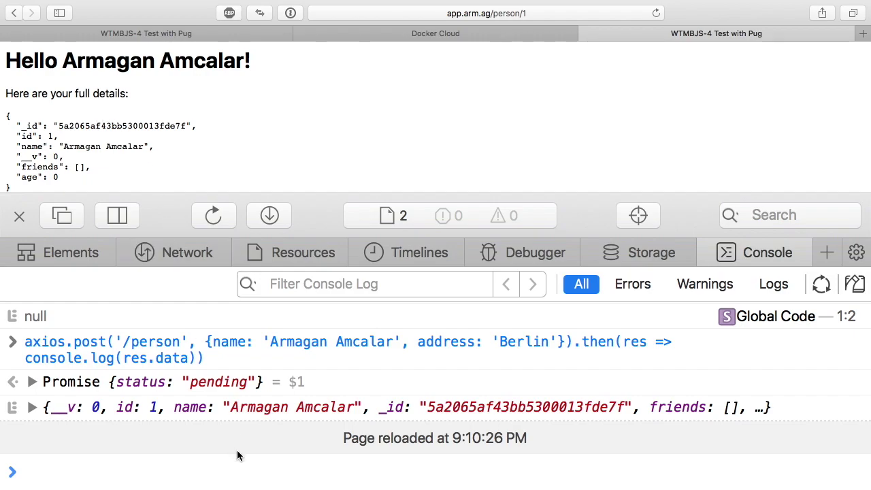
key(super+k)
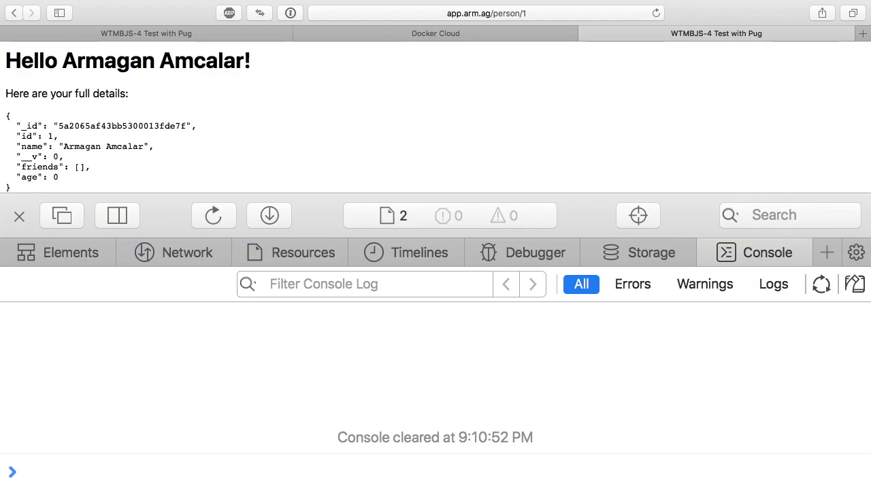
- Open the deployed node's details in Docker Cloud, showing IP 46.101.109.146
key(ctrl+shift+Tab)
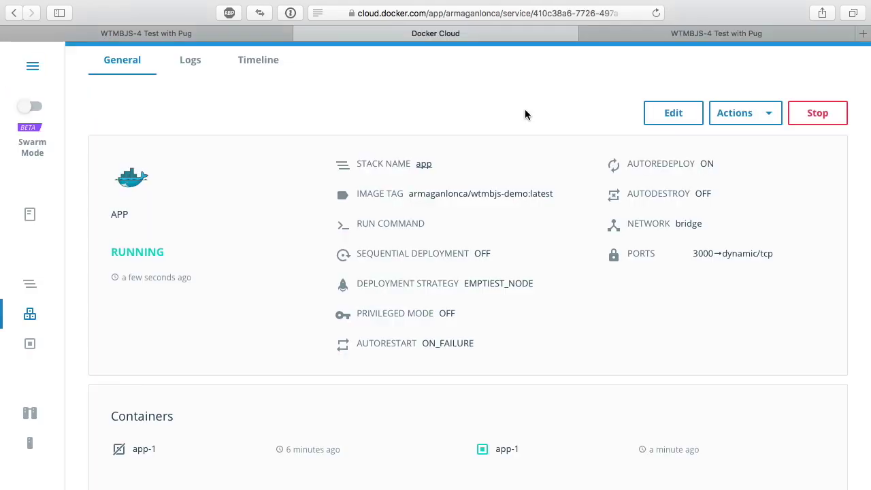
click(29, 449)
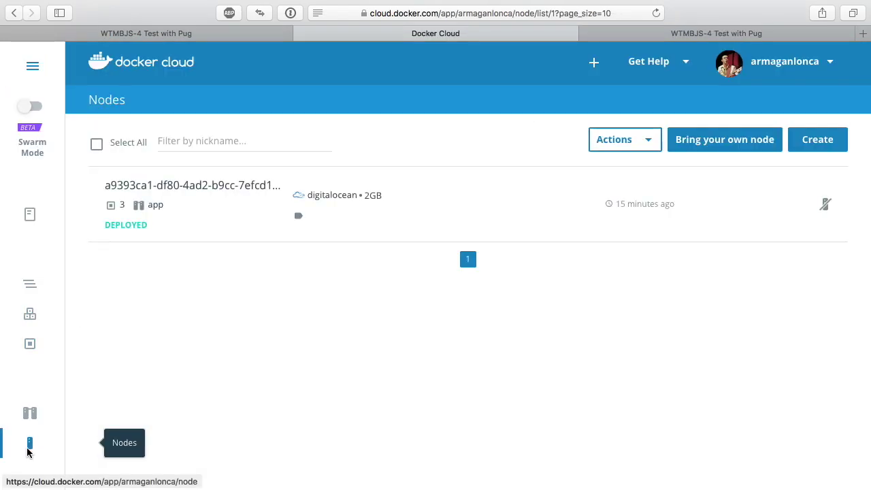
click(176, 185)
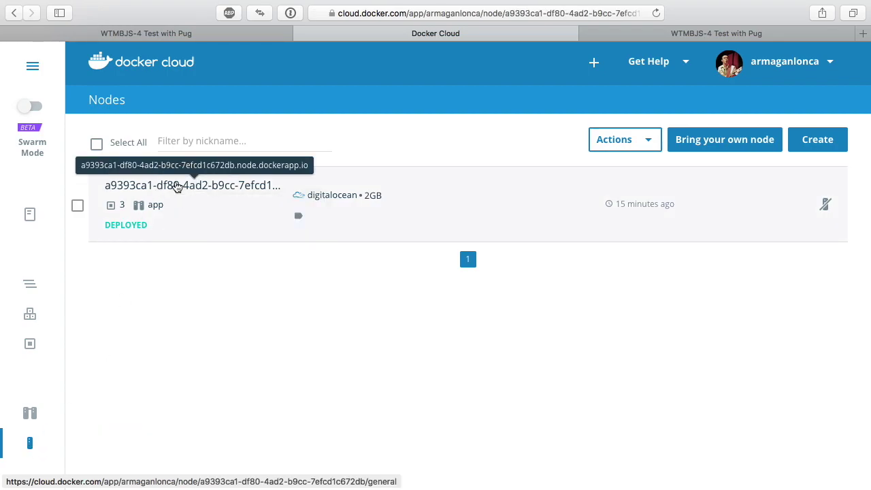
mouse_move(390, 233)
mouse_down()
mouse_move(463, 233)
mouse_move(402, 235)
mouse_up()
click(466, 233)
click(403, 236)
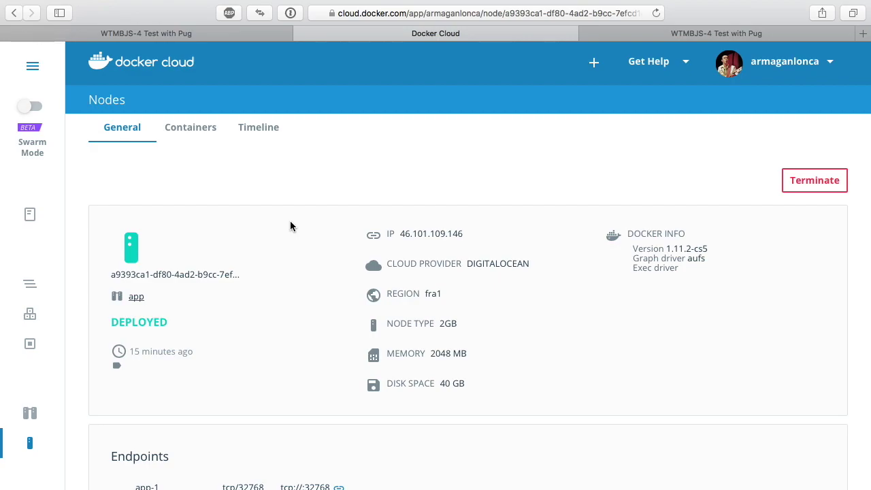
- Check deployment messages in Slack, then switch to the code editor
key(super+Tab)
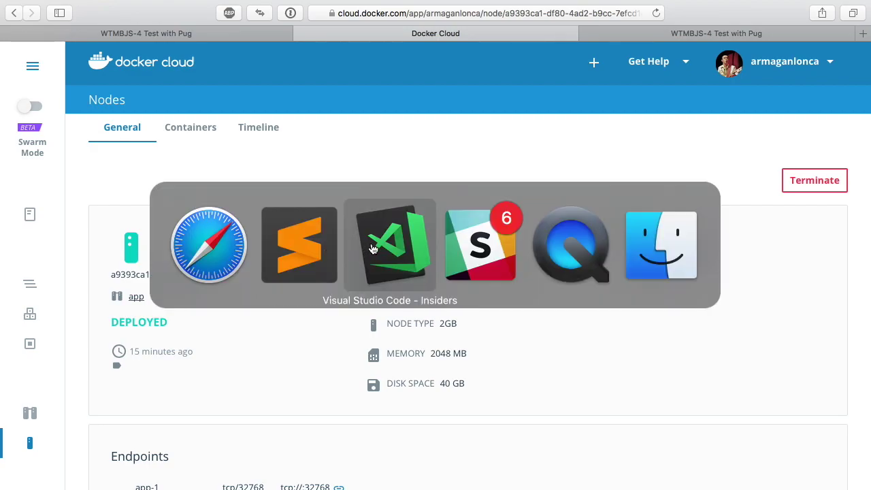
click(448, 286)
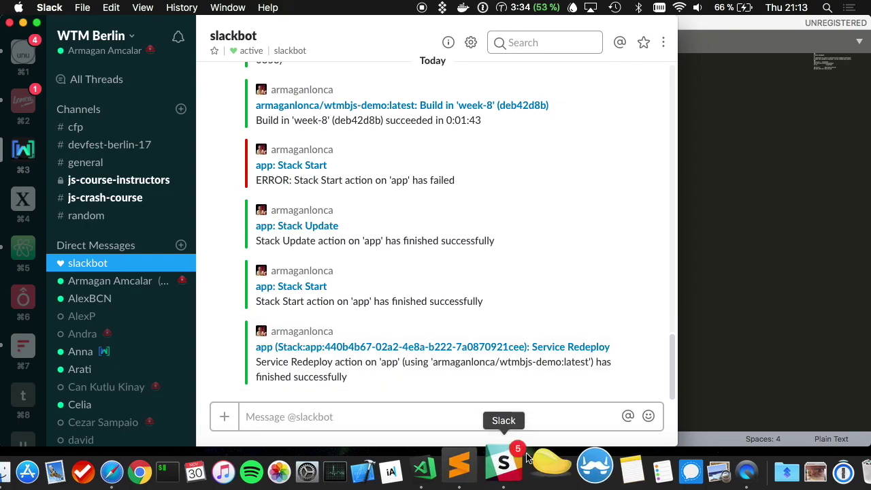
key(super+Tab)
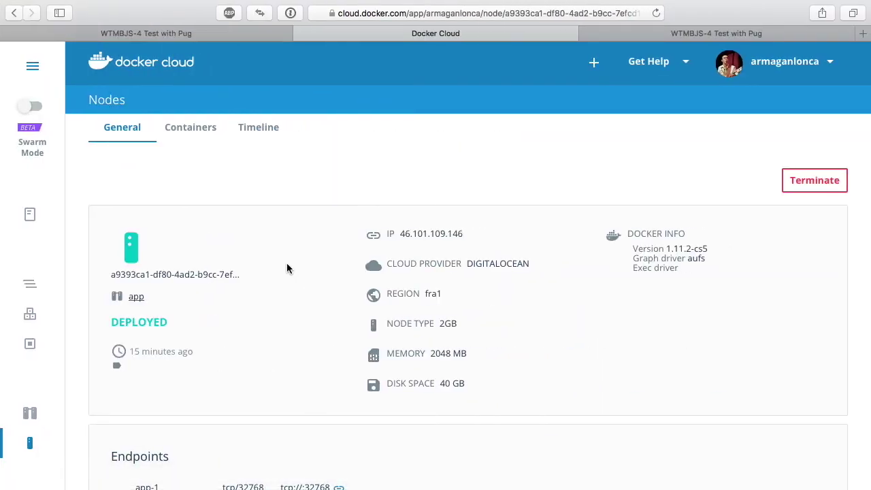
key(super+Tab)
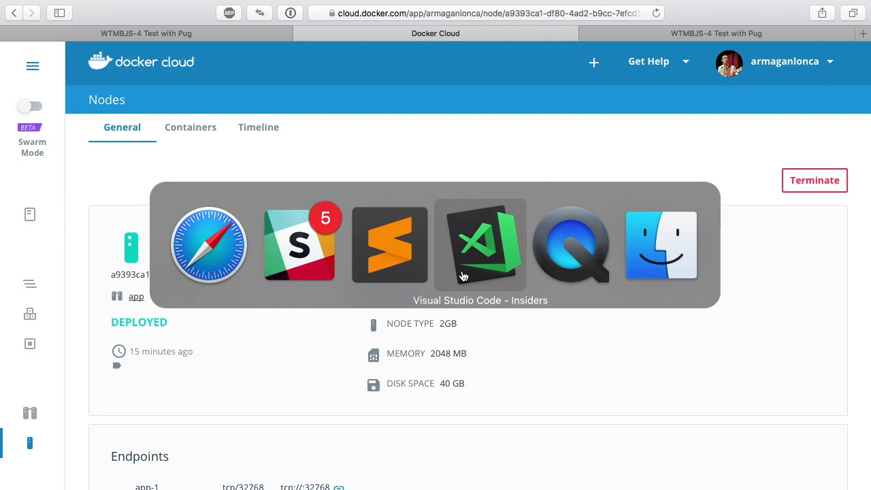
click(461, 273)
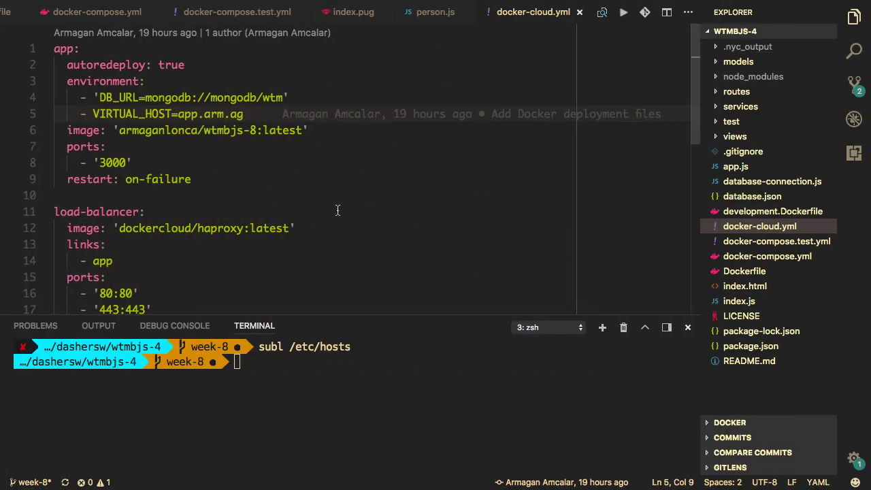
- Append 'Can you believe this thing is actually live?' to the h1 in person-detail.pug and save
click(308, 164)
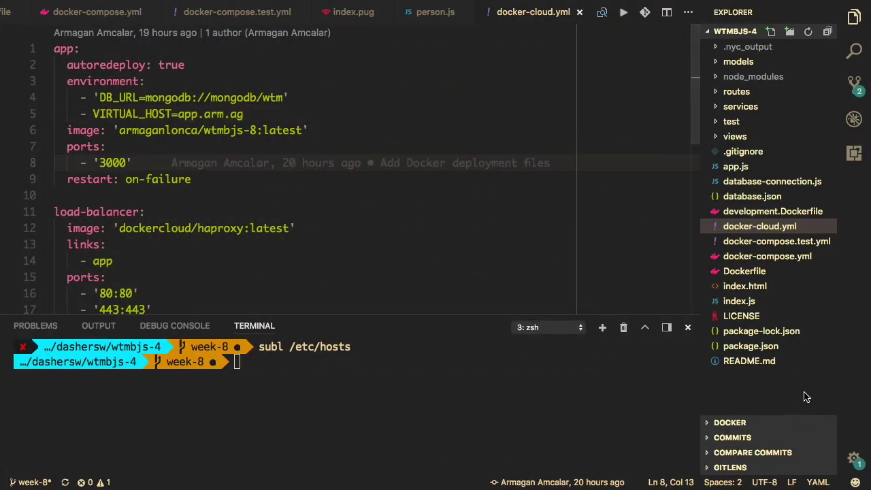
click(686, 327)
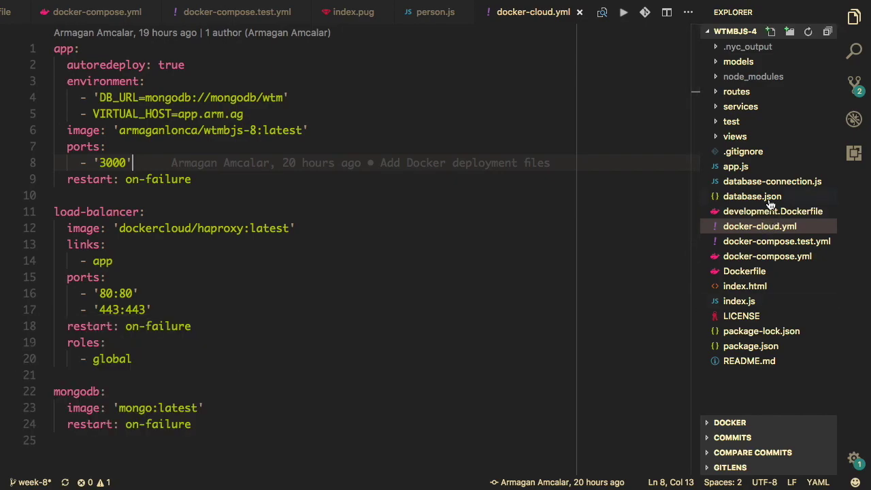
click(734, 137)
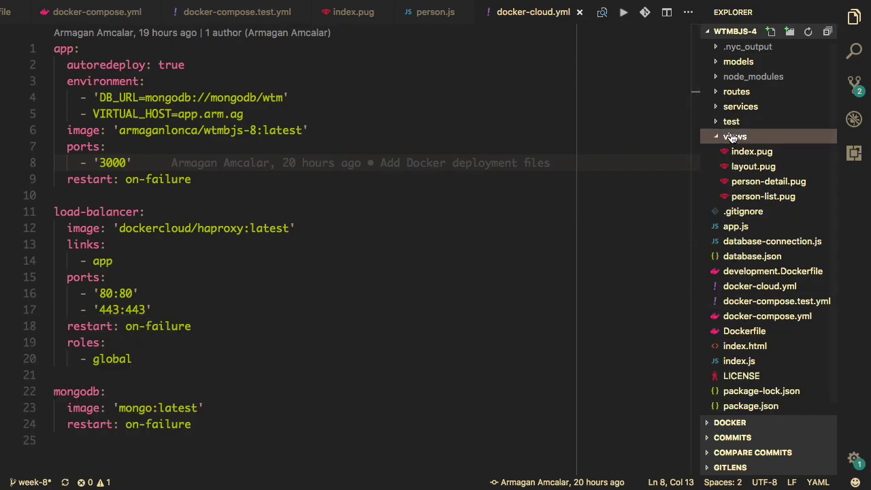
click(754, 183)
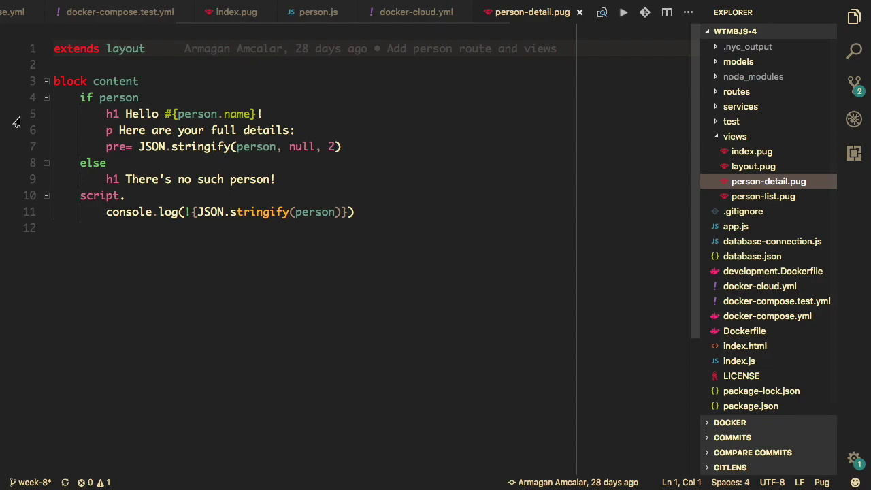
click(163, 114)
key(End)
text(Can)
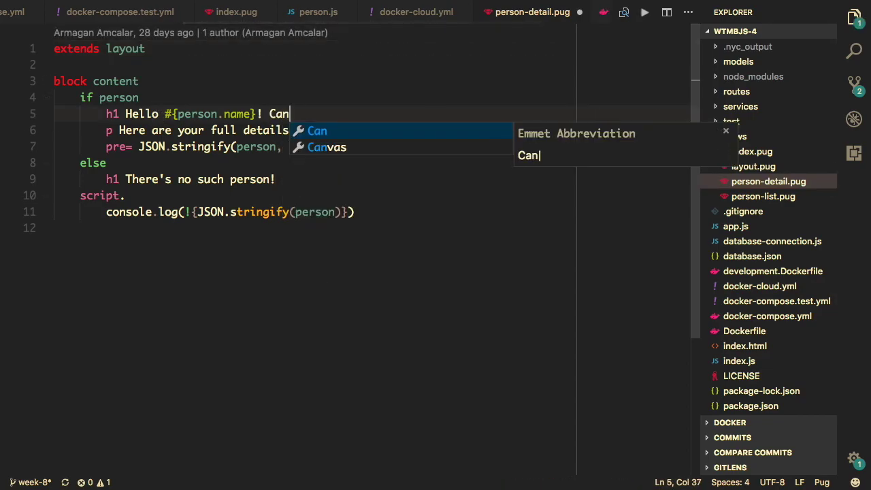
text( you believe )
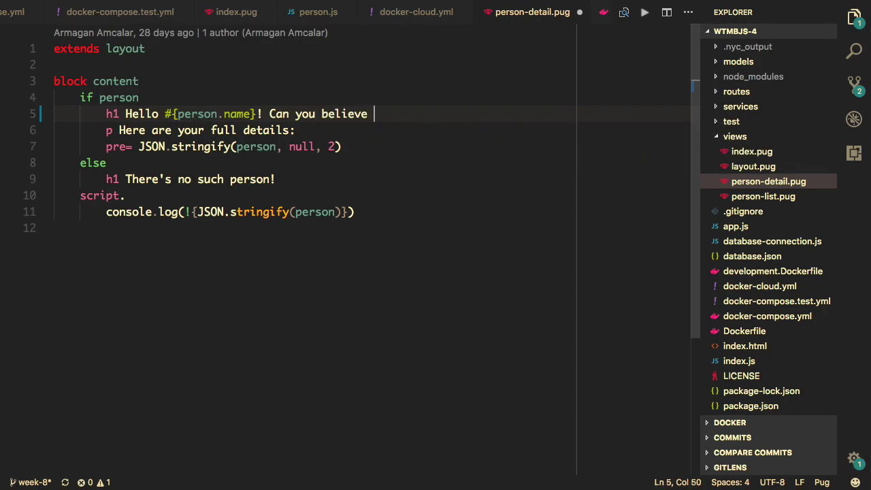
text(this thing is )
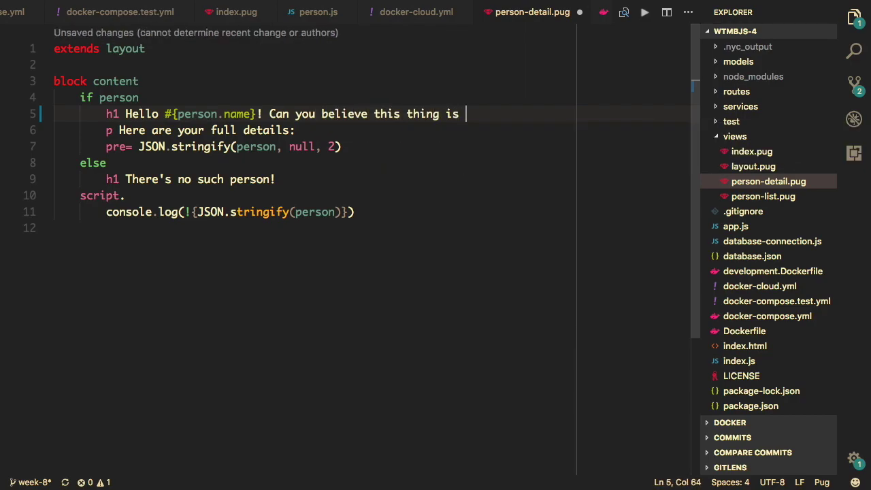
text(actually live?)
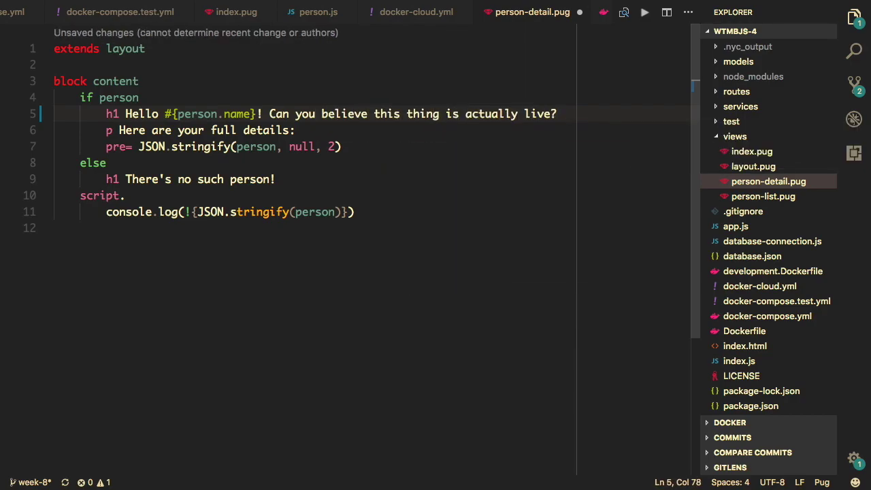
key(super+s)
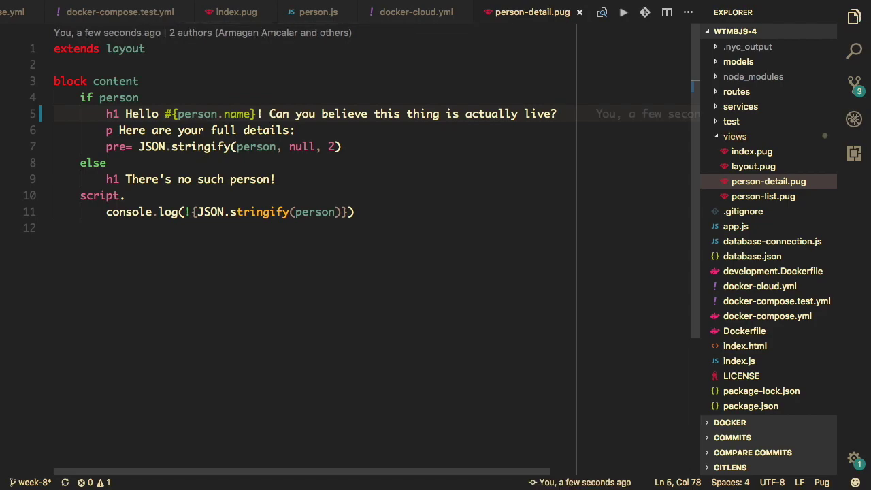
- Rerun docker-compose up in the terminal to start the containers locally
key(ctrl+grave)
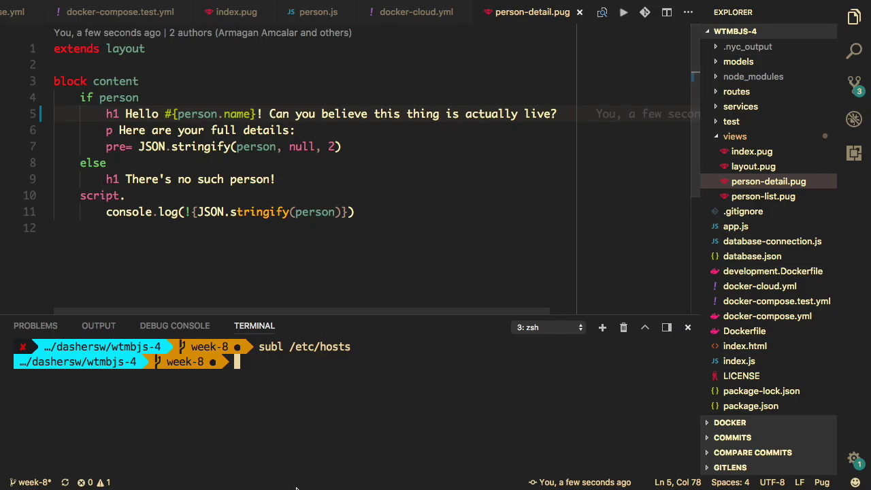
key(super+k)
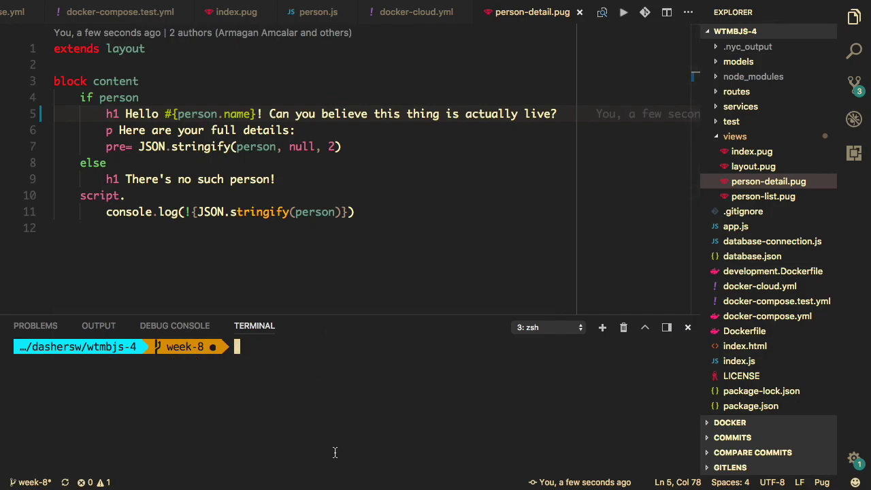
key(Up)
key(Up)
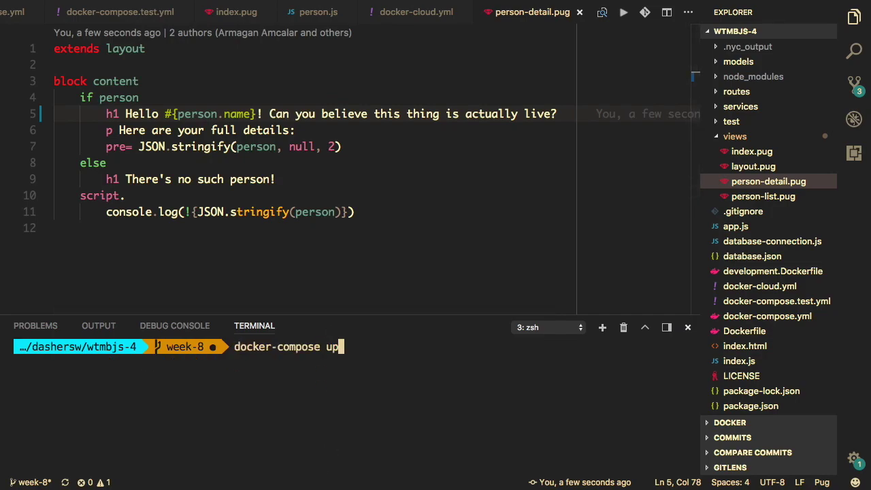
key(Return)
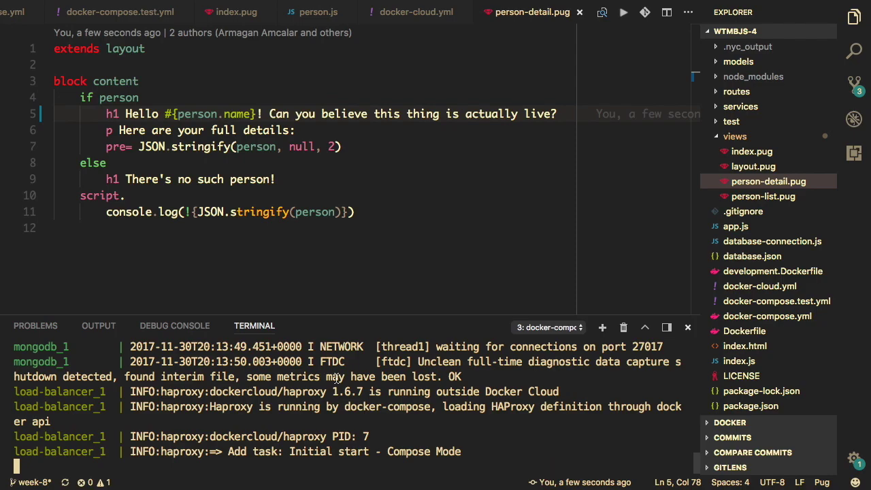
key(ctrl+Left)
- Reload the local app-local.arm.ag/person/1 page so it shows the new 'actually live?' heading
key(ctrl+Right)
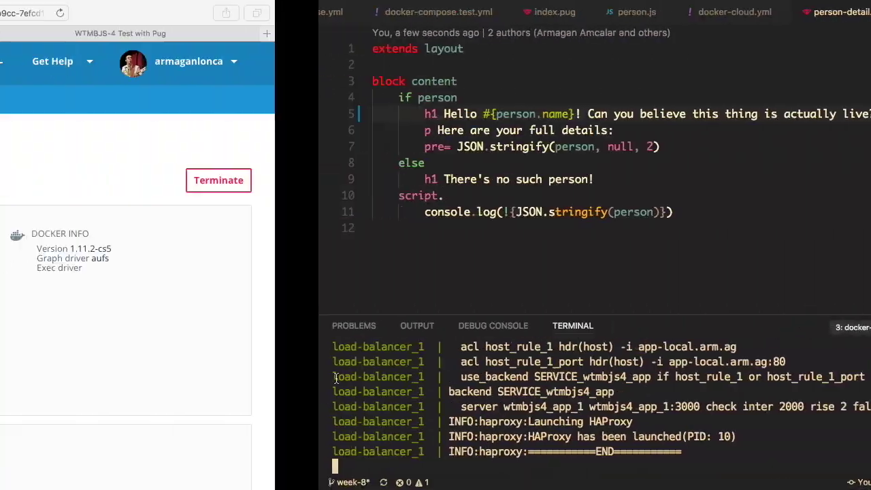
key(ctrl+Left)
key(ctrl+shift+Tab)
key(super+r)
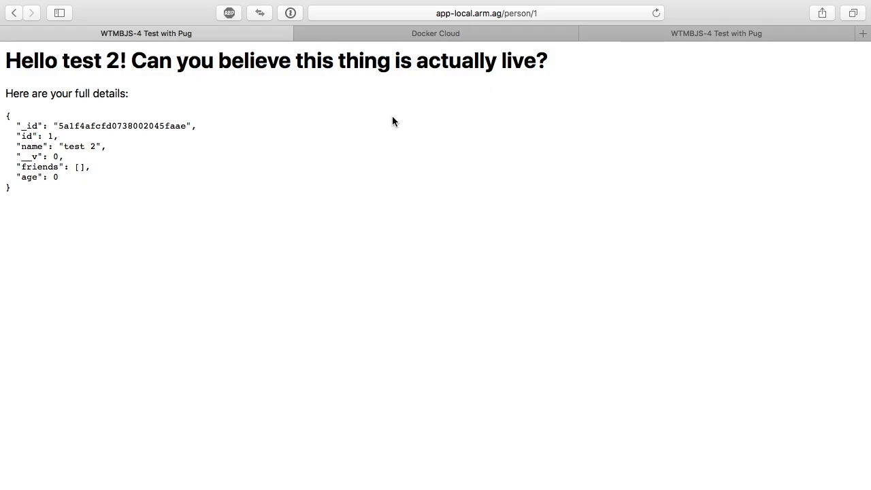
- Close Web Inspector and reload the live app.arm.ag/person/1 page, which keeps the plain greeting
key(super+3)
key(super+r)
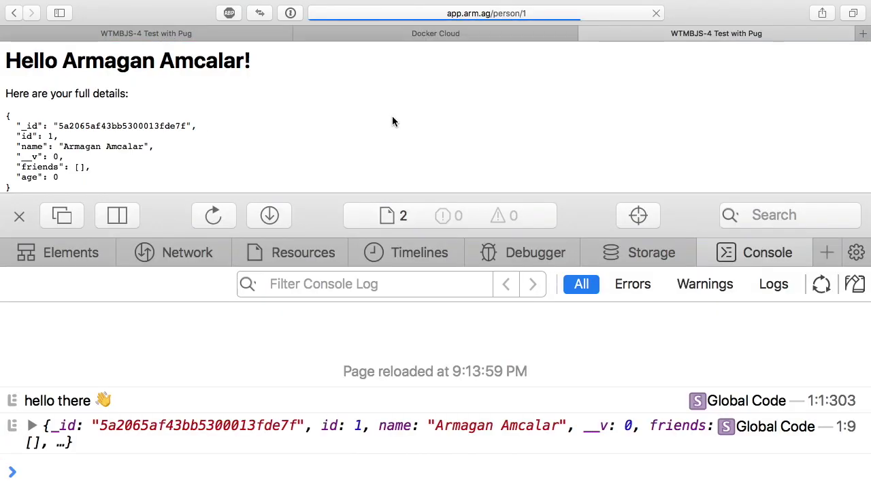
key(alt+super+i)
key(super+r)
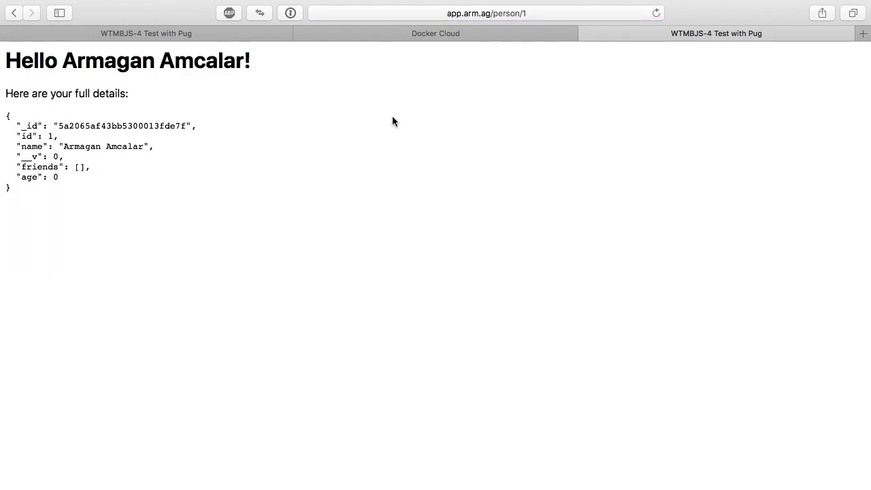
- Check the hosts file, then stop the running local containers and clear the terminal
key(super+Tab)
click(747, 295)
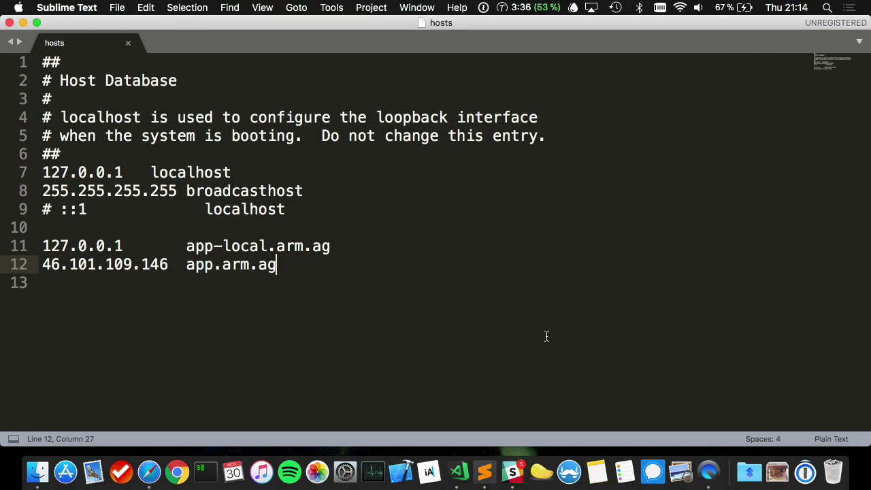
key(ctrl+Right)
key(ctrl+Right)
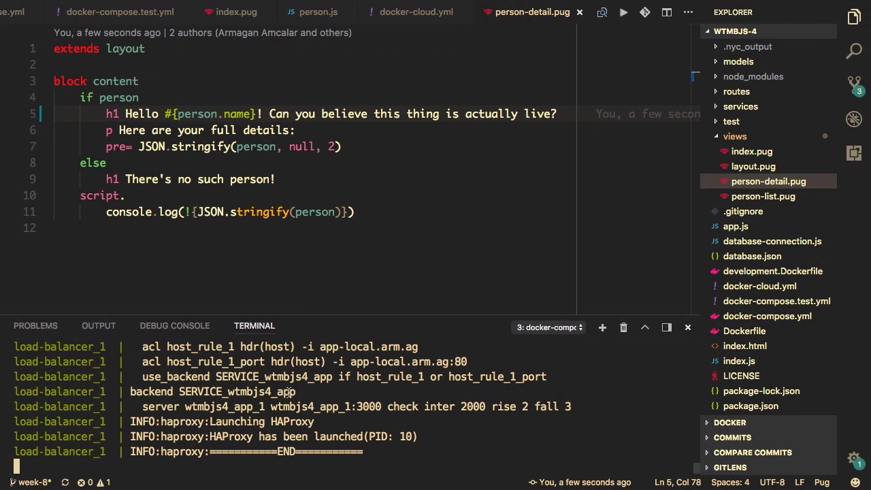
key(ctrl+c)
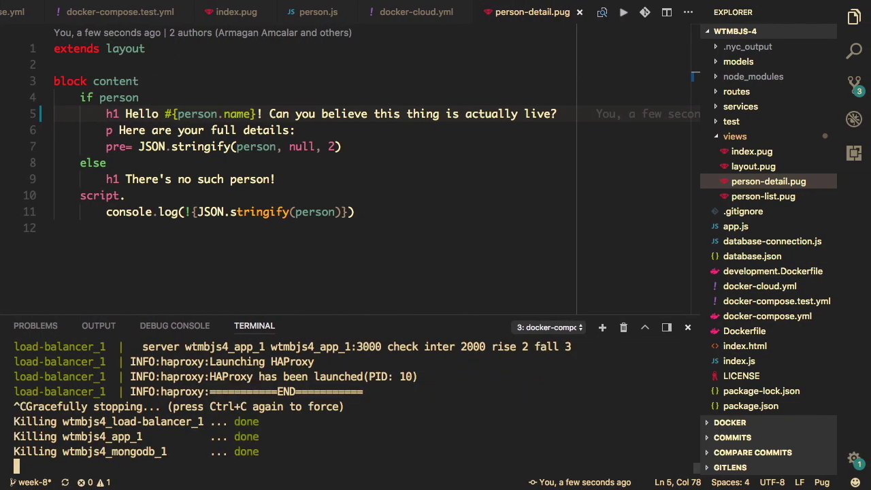
key(super+k)
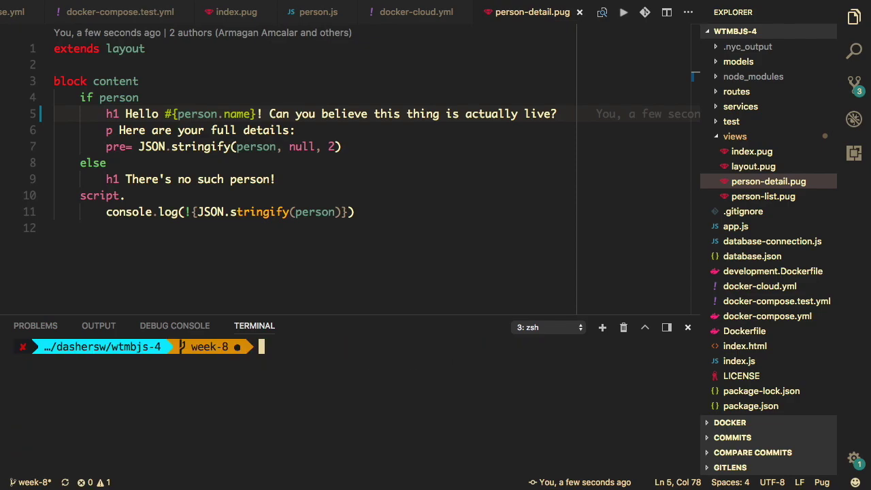
- Stage views/index.pug and views/person-detail.pug in Git Gui with commit message 'Update views'
text(git gui)
key(Return)
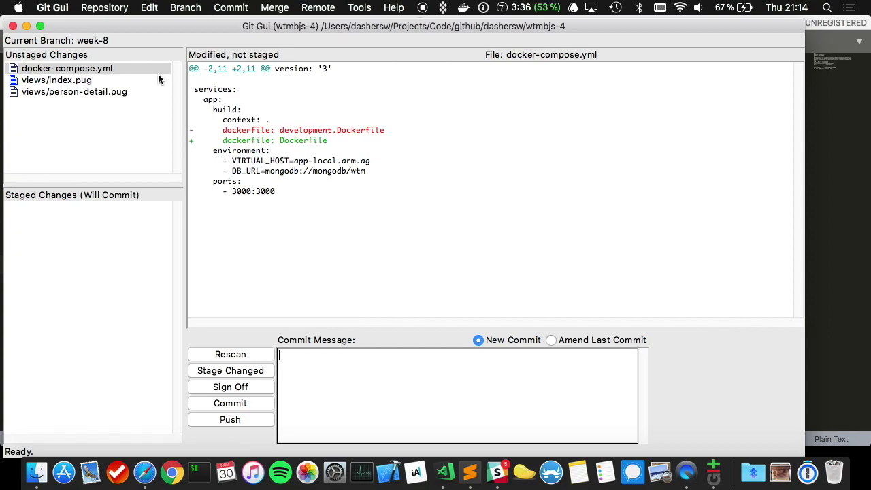
click(75, 80)
click(130, 92)
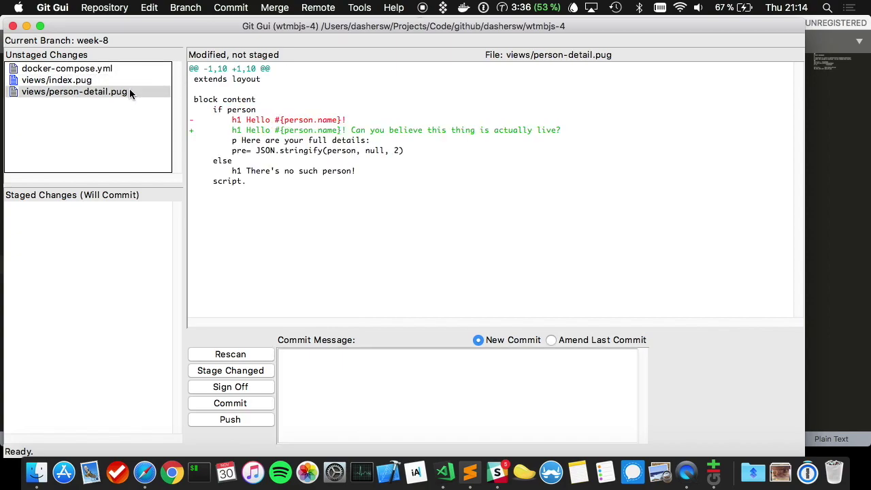
key(super+t)
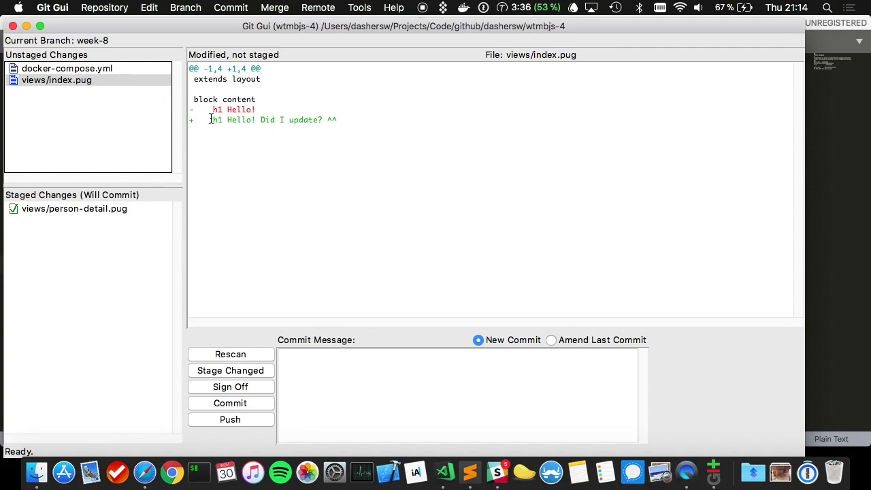
click(13, 79)
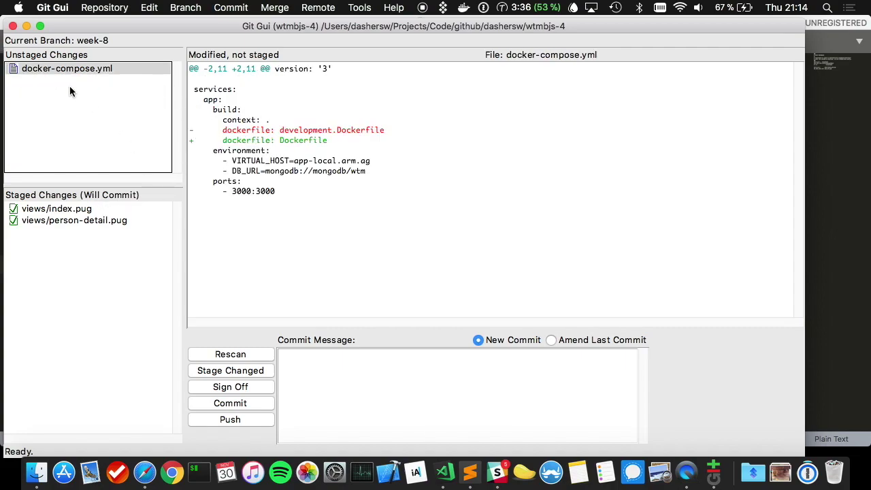
click(408, 360)
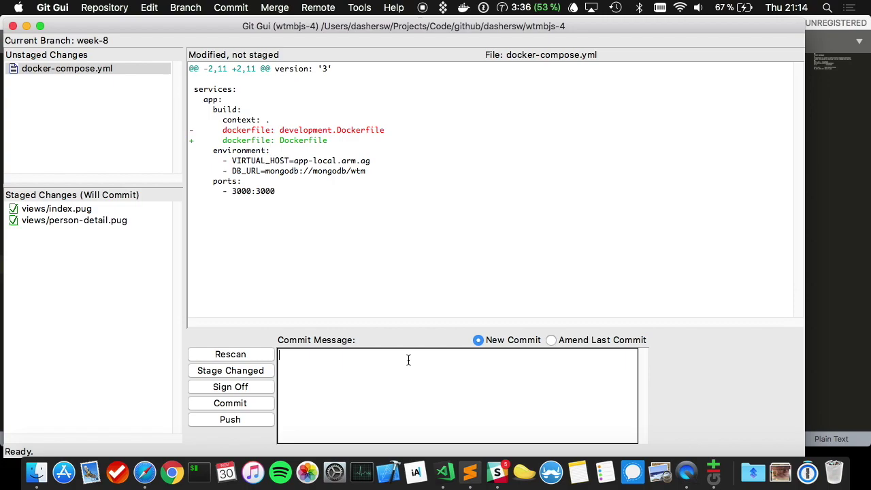
text(Update views)
- Commit the view changes, check status with gst, and push the week-8 branch
key(super+Return)
key(super+q)
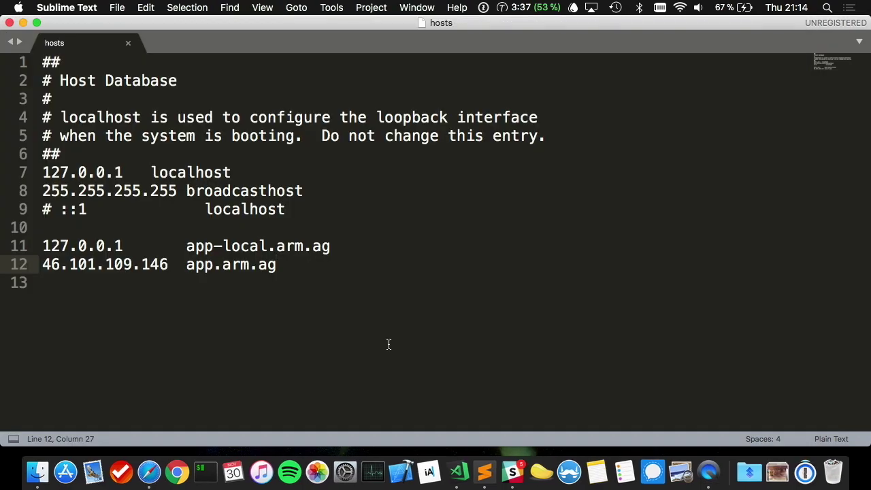
key(ctrl+Right)
text(gst)
key(Return)
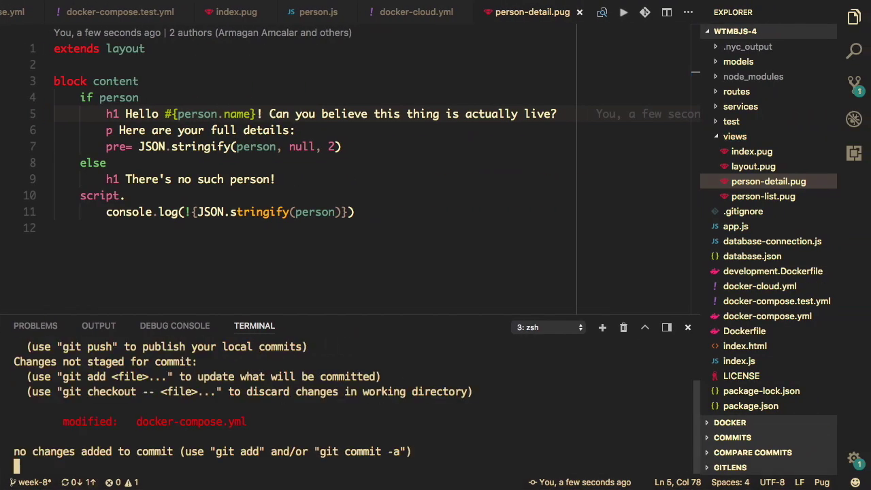
scroll(311, 421, up, 3)
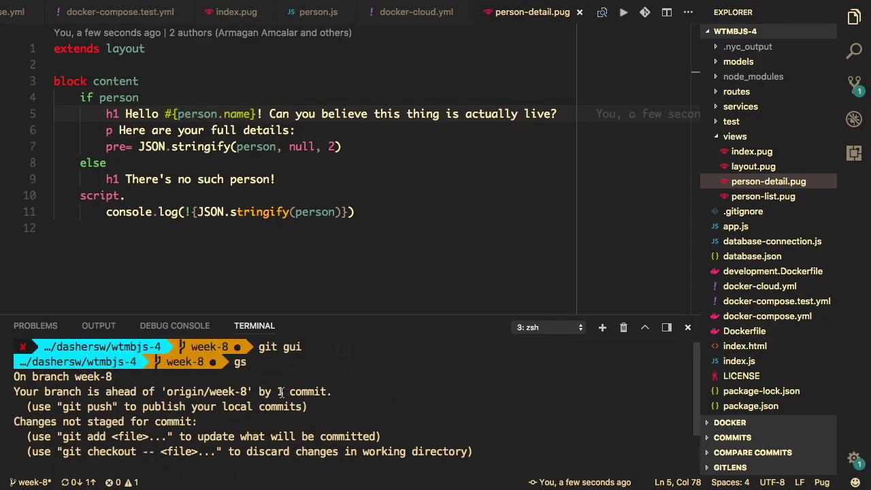
scroll(281, 391, down, 3)
text(git push)
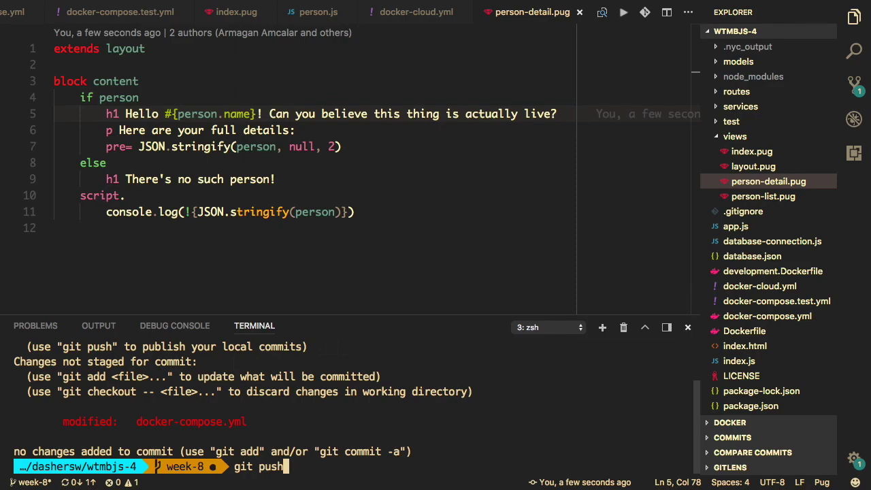
key(Return)
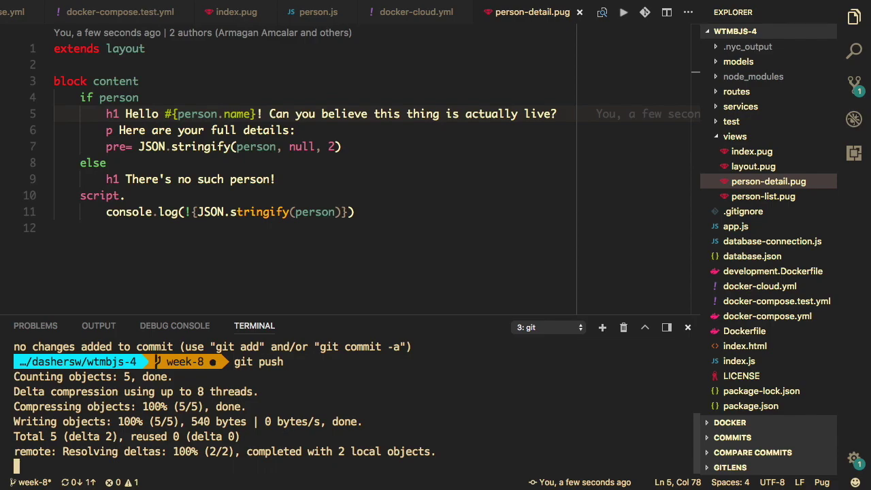
- Glance at the hosts file and Slack, then return to the Docker Cloud tab in Safari
click(484, 470)
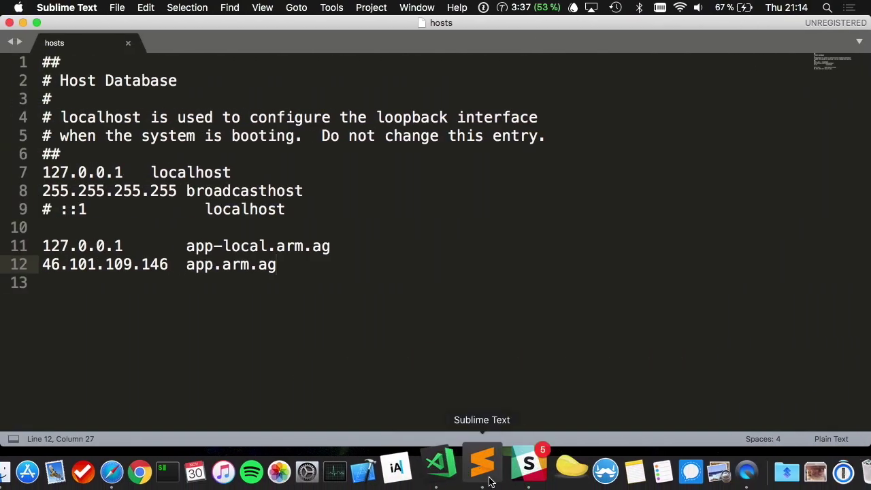
click(529, 466)
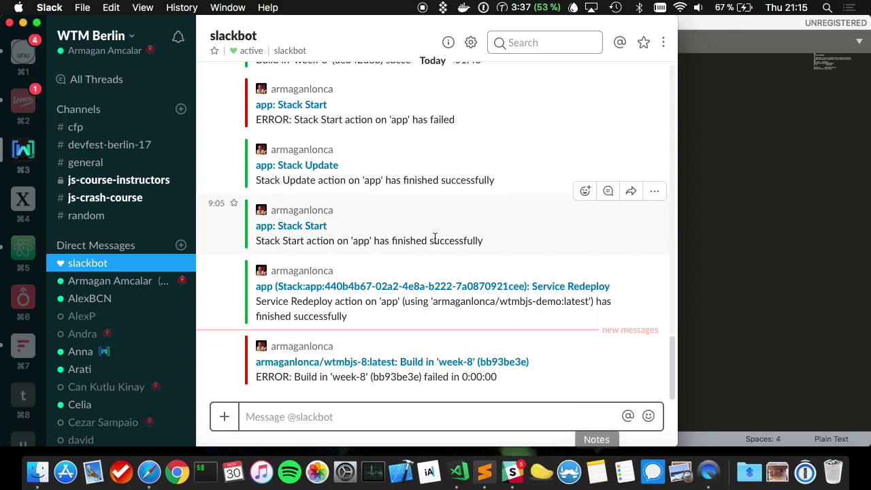
key(ctrl+Right)
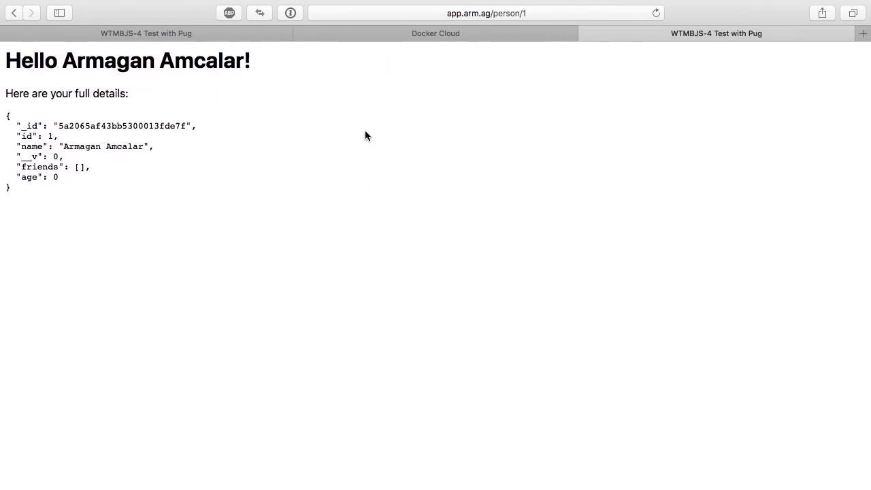
key(ctrl+shift+Tab)
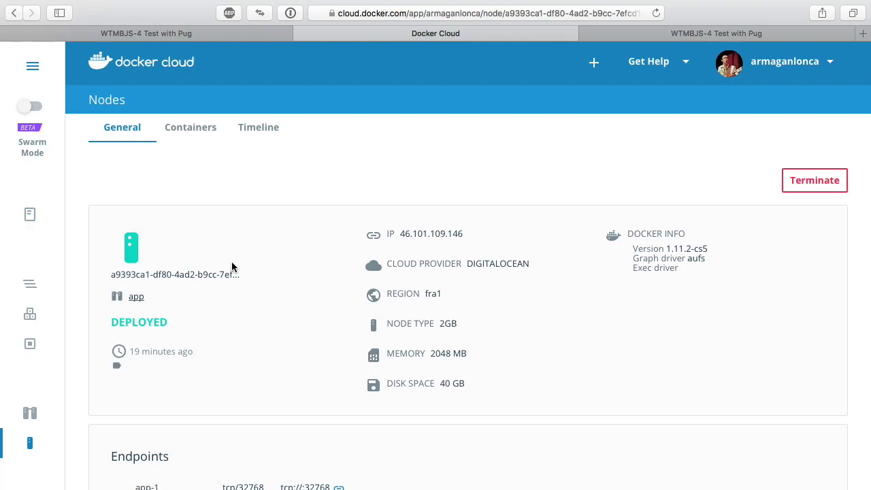
- Go to wtmbjs-demo's Builds and open the in-progress 'Build in week-8' entry, still awaiting logs
click(32, 214)
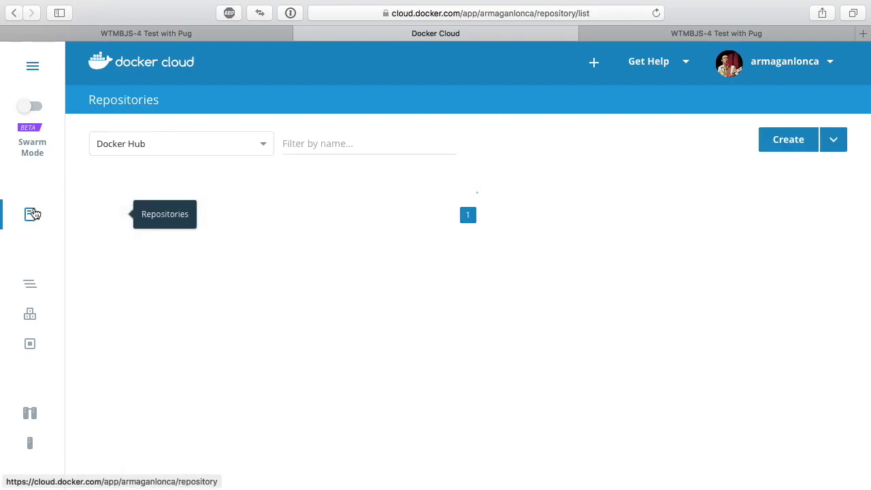
click(268, 216)
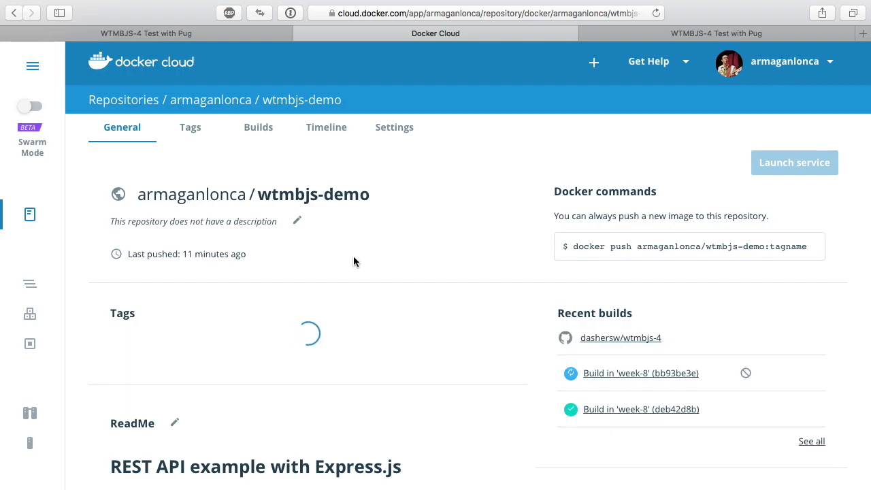
click(259, 135)
scroll(287, 351, down, 1)
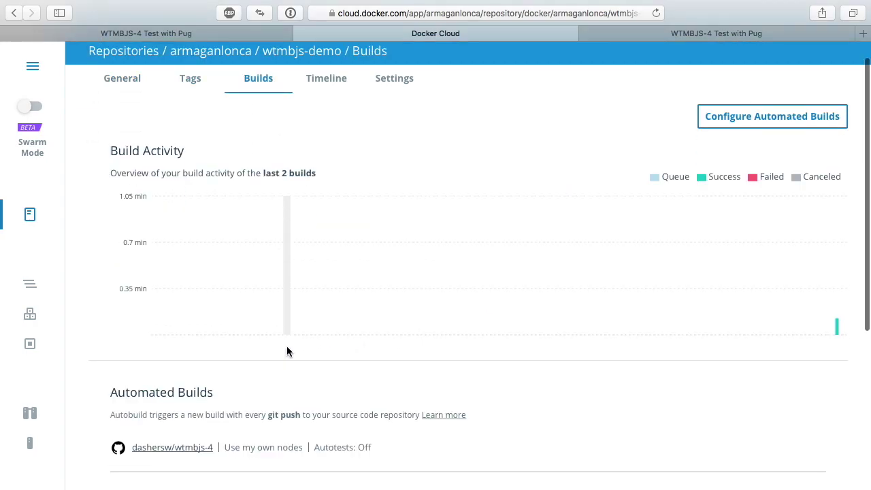
scroll(286, 348, down, 5)
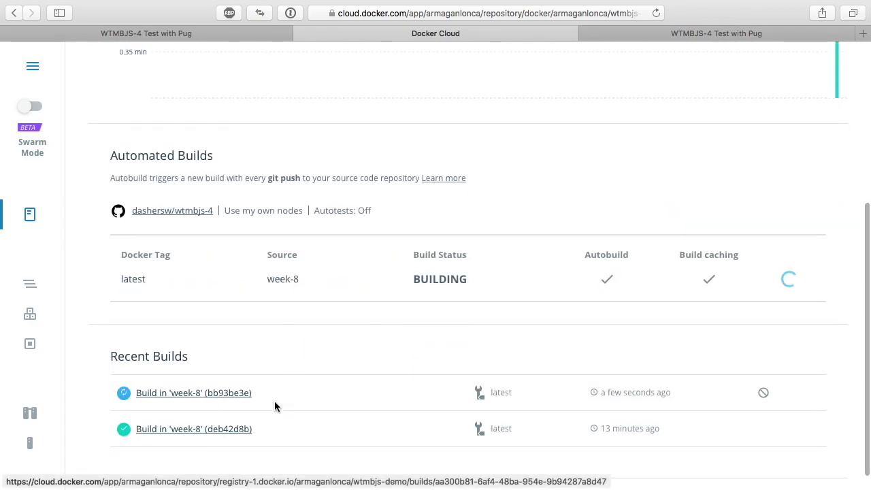
scroll(247, 409, down, 1)
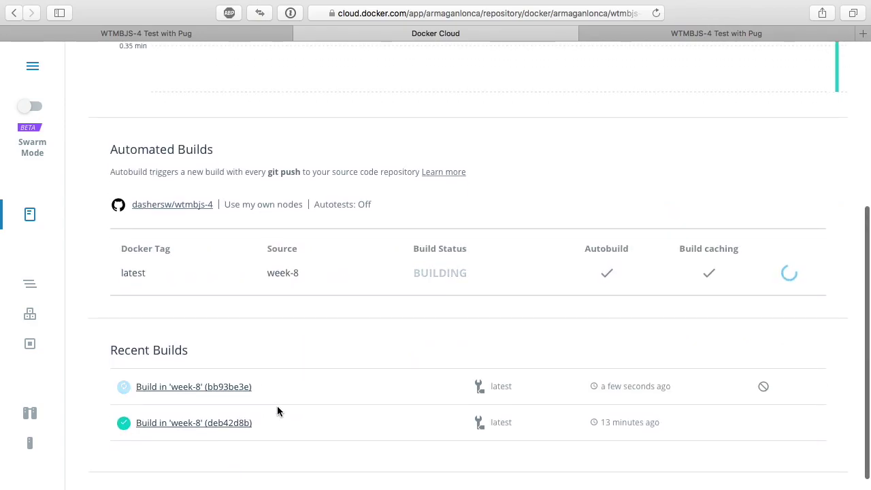
click(247, 386)
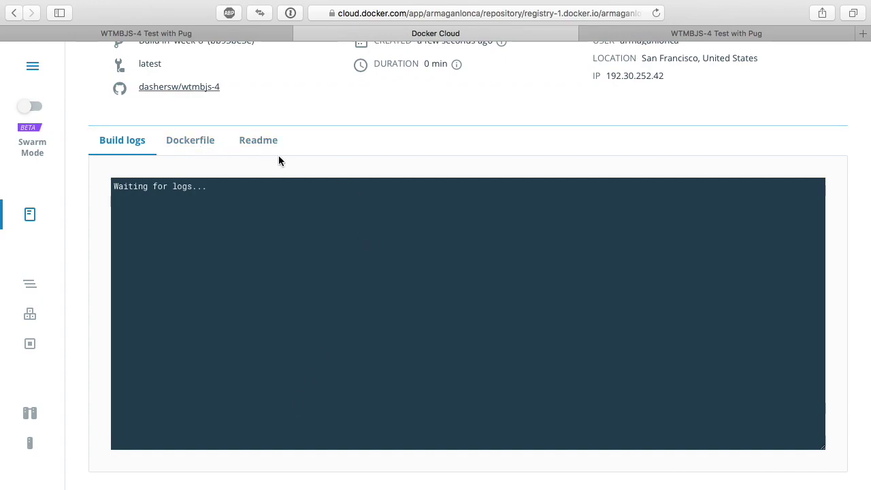
scroll(278, 160, up, 5)
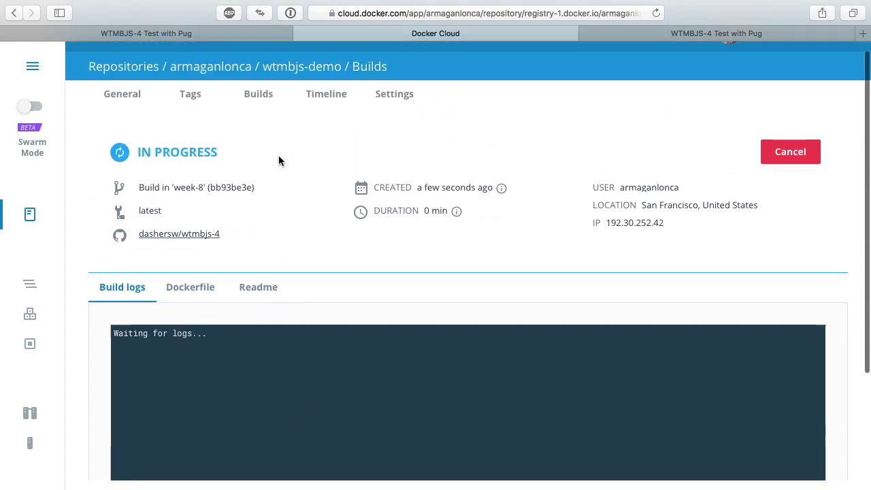
scroll(278, 160, down, 3)
scroll(279, 160, up, 1)
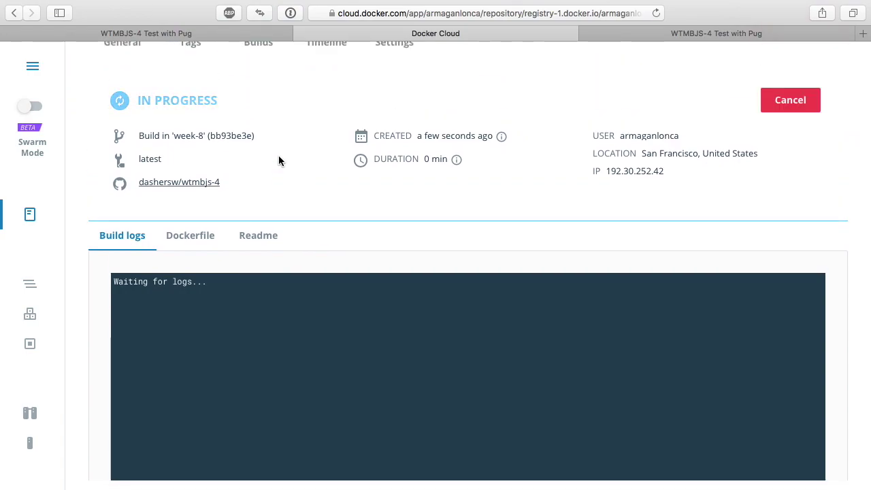
scroll(279, 160, up, 2)
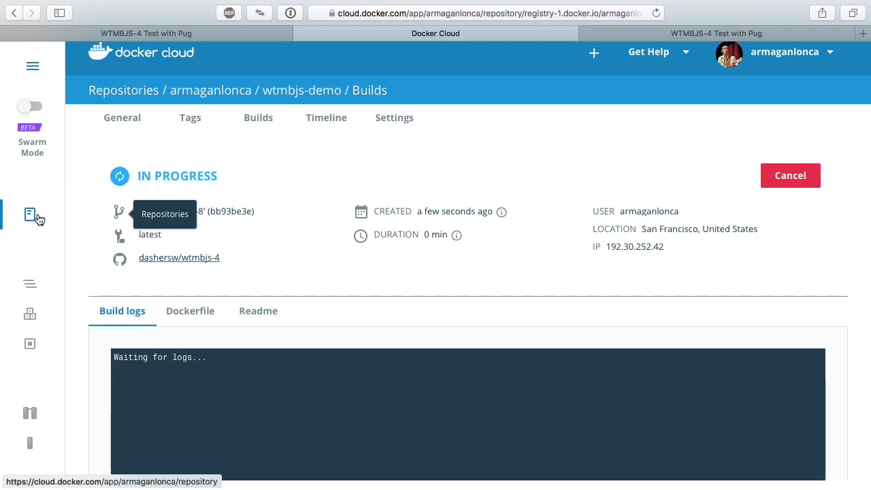
- Review the repository's automated build configuration and leave it without saving
click(270, 121)
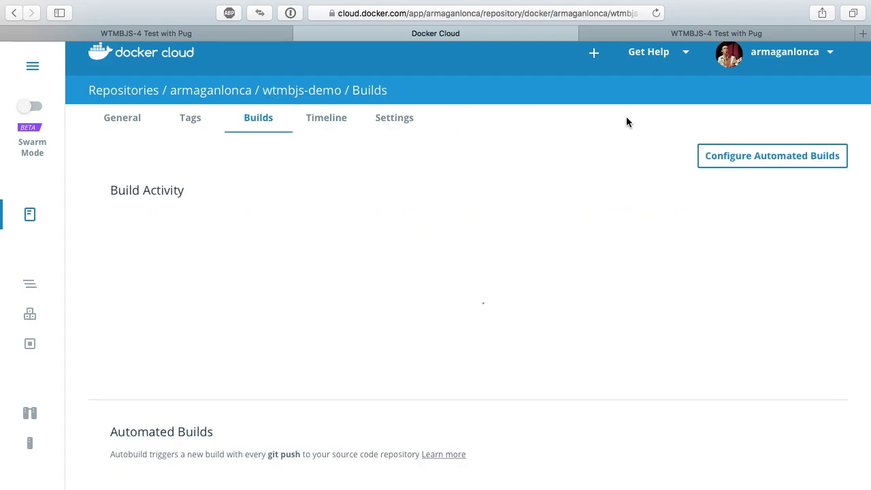
click(829, 153)
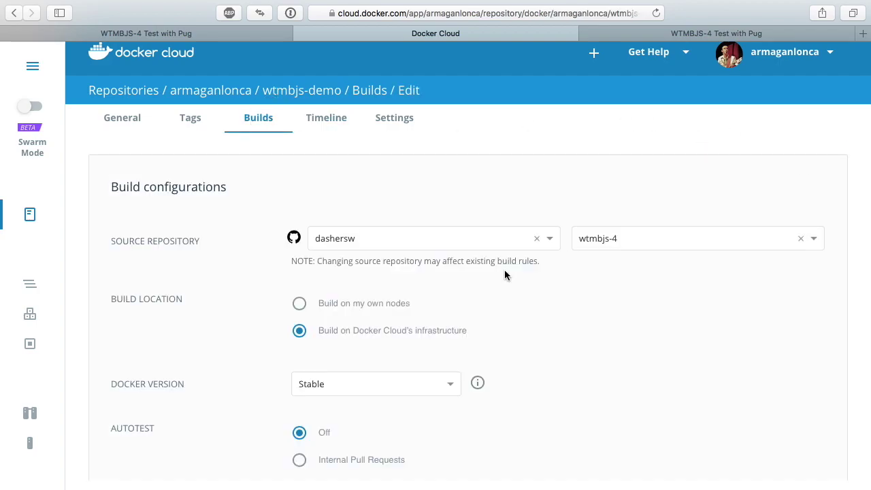
scroll(504, 273, down, 6)
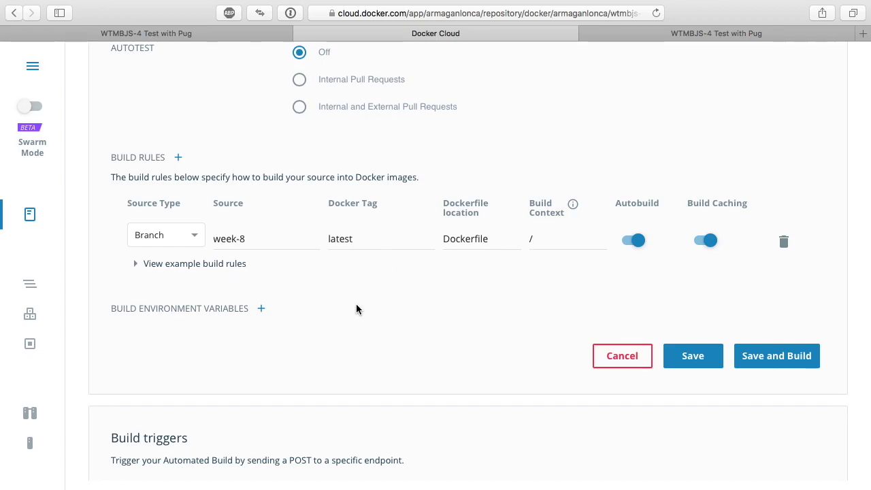
scroll(356, 306, up, 6)
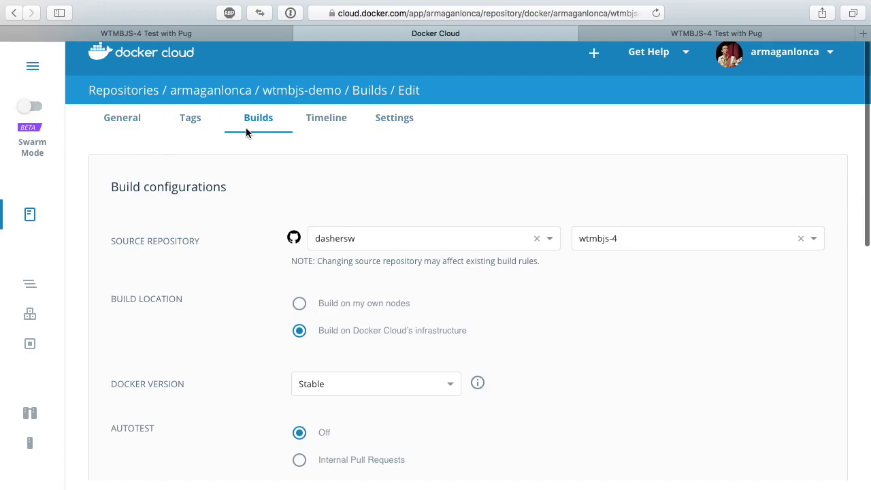
click(192, 122)
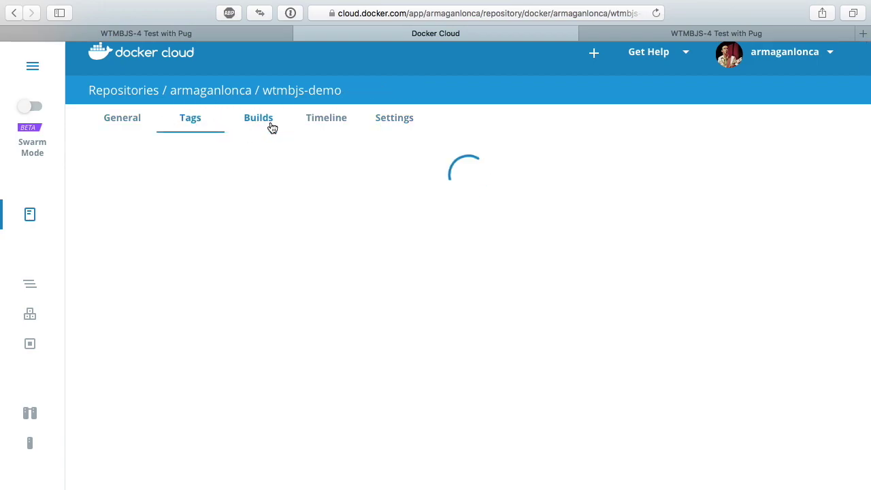
- Open the latest week-8 build's details, glancing at Slack notifications along the way
click(272, 128)
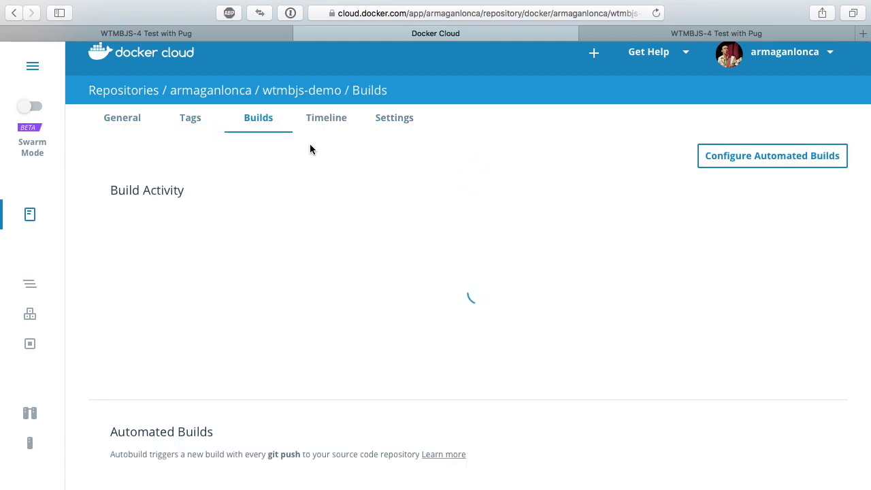
scroll(308, 238, down, 5)
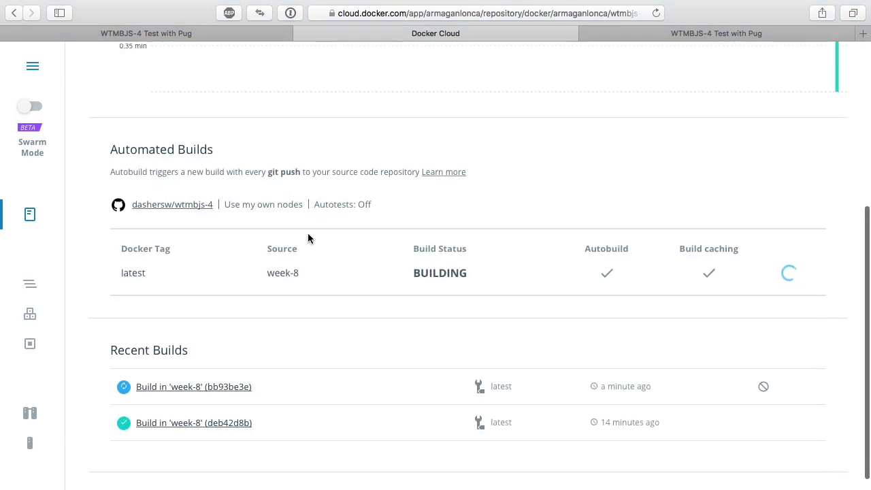
click(196, 385)
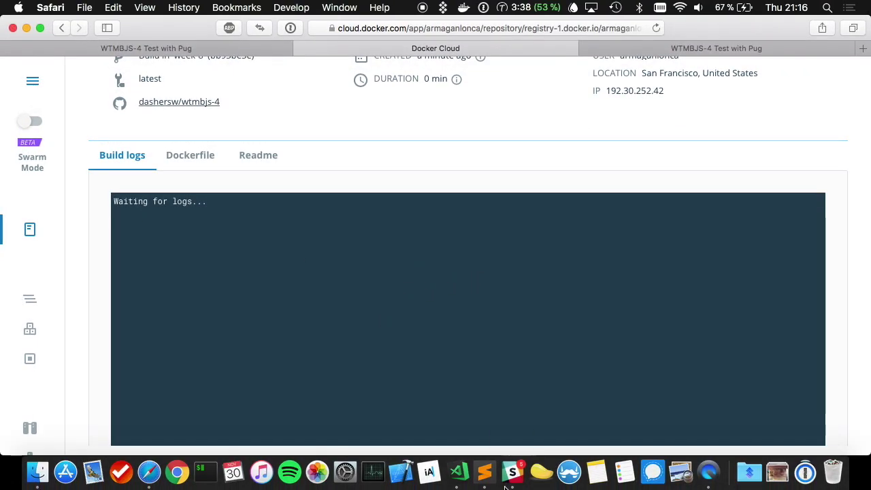
click(525, 479)
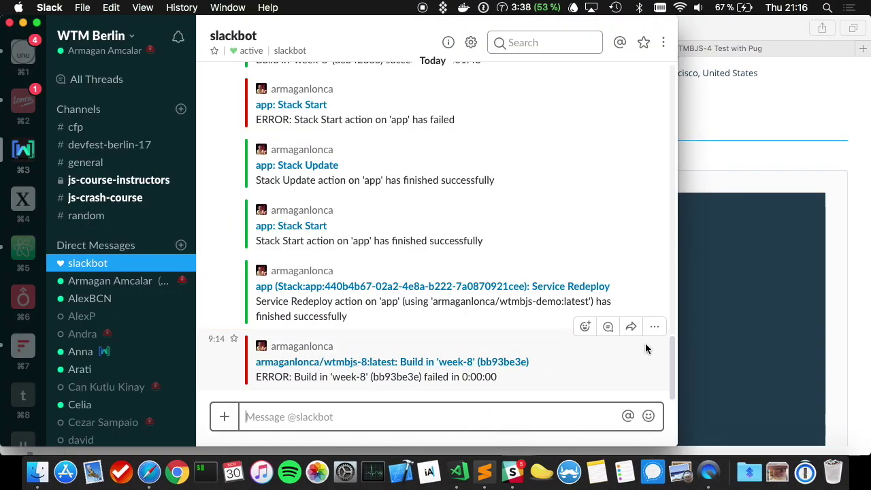
click(715, 333)
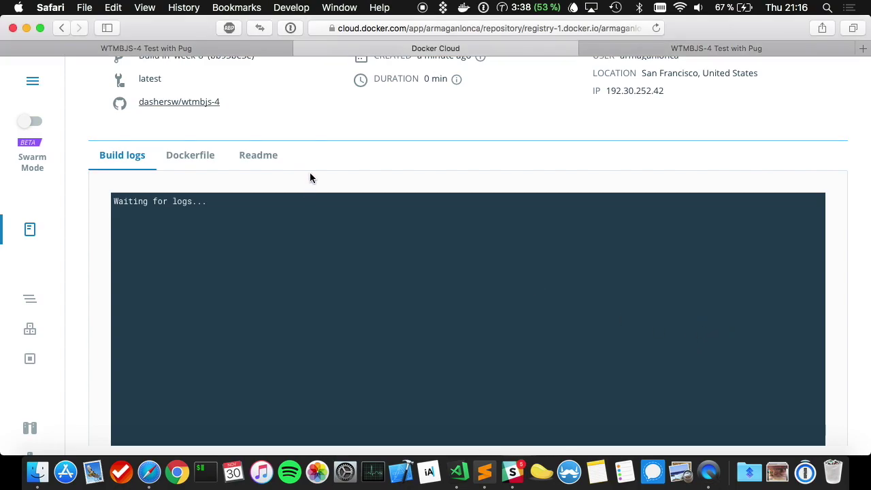
scroll(309, 175, up, 5)
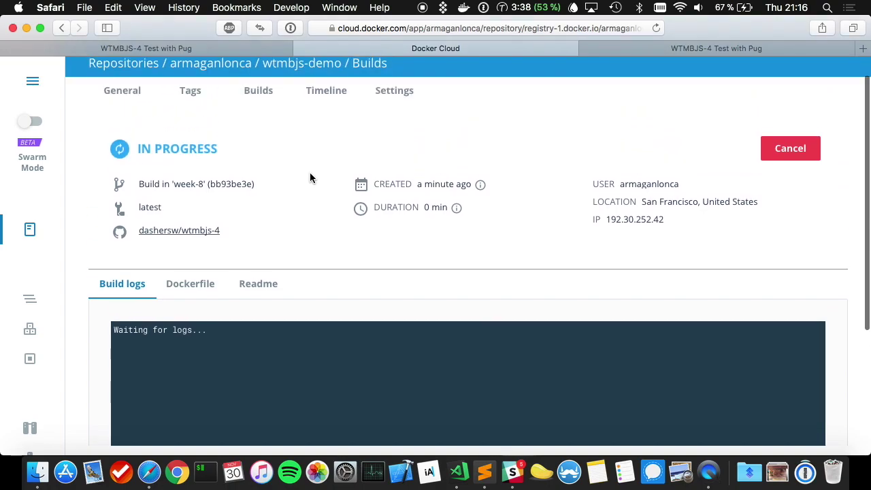
- View the build's Dockerfile, return to Build logs and General, then check Slack's build-success notice
click(184, 287)
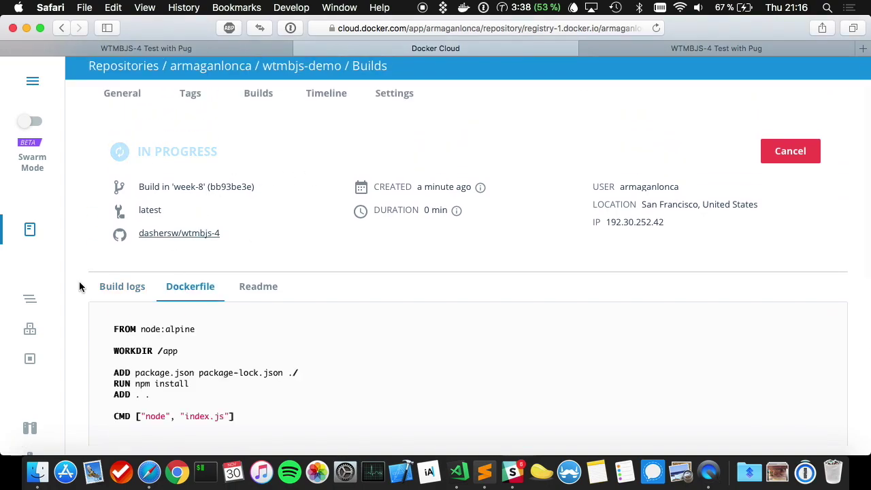
click(130, 286)
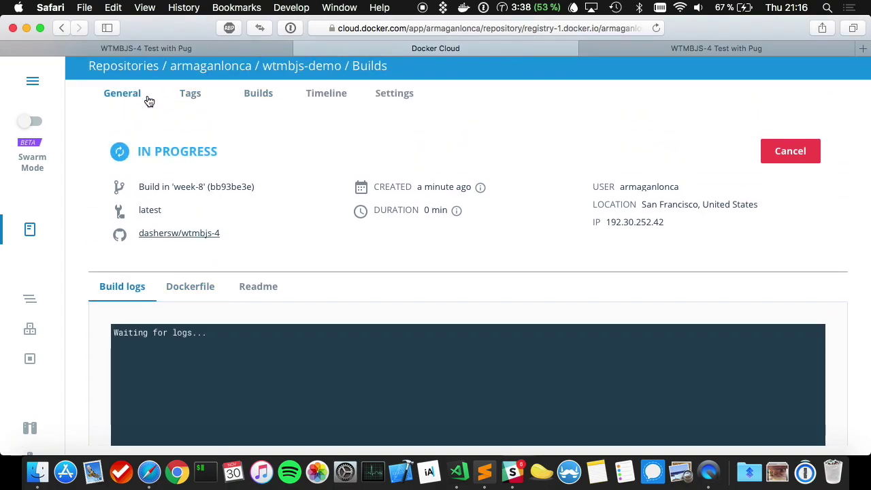
click(126, 95)
scroll(334, 198, down, 5)
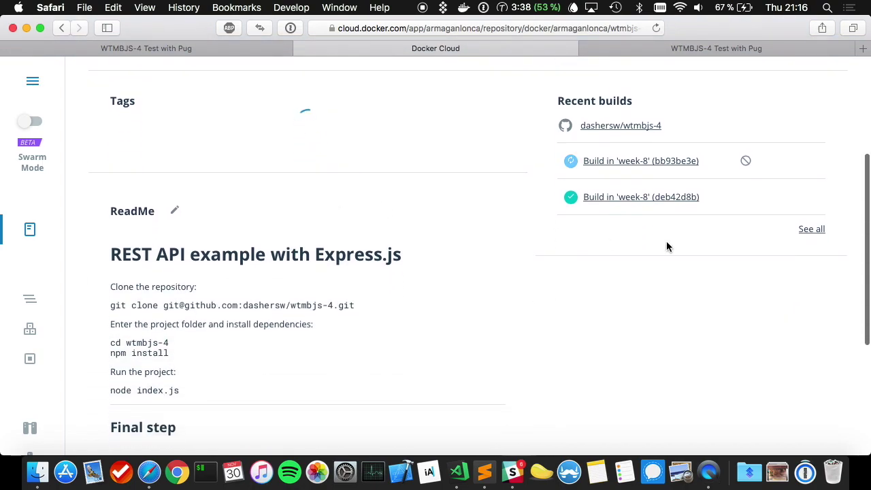
click(512, 471)
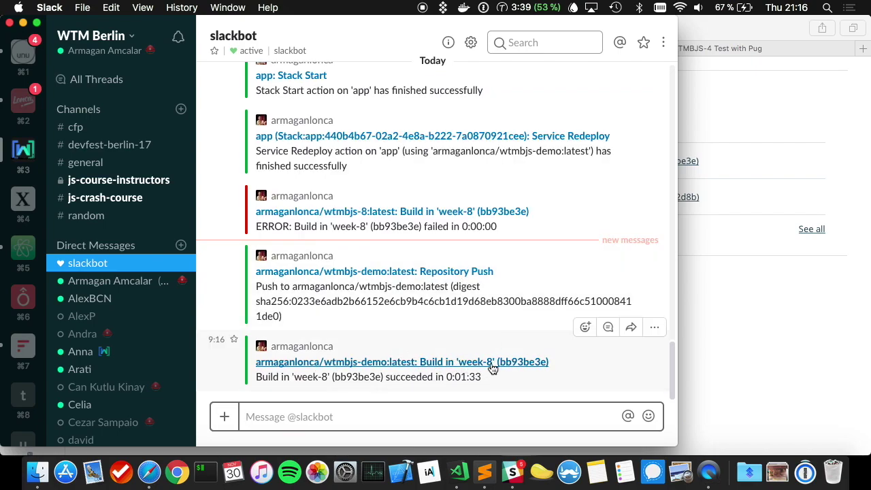
- Open Docker Cloud's Stacks list, read Slack's app redeploy message, then return to the live app tab
click(730, 362)
click(30, 300)
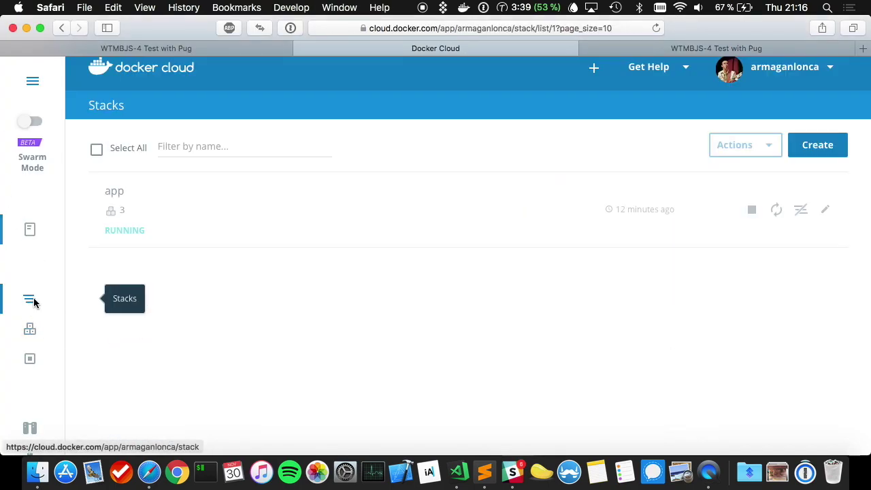
key(super+Tab)
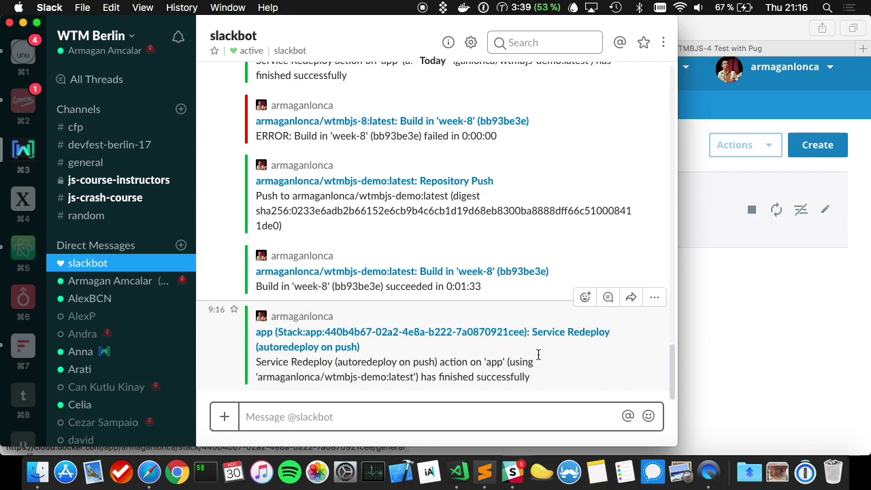
key(super+Tab)
key(ctrl+Tab)
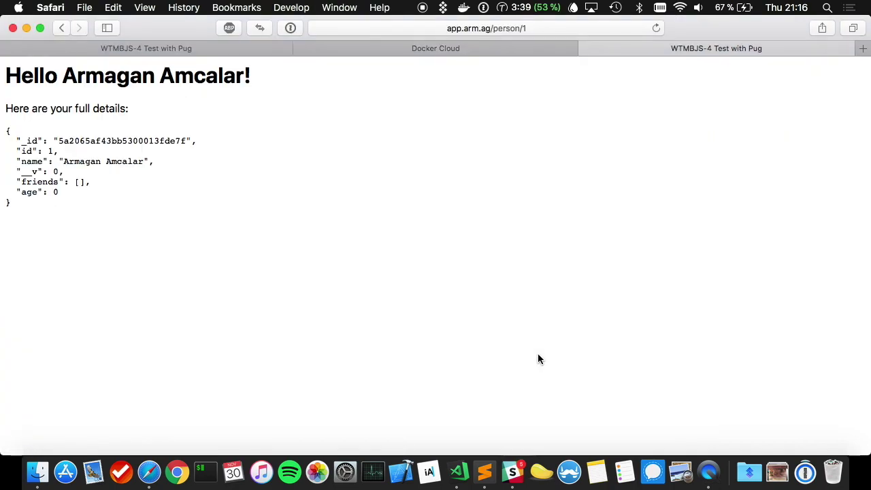
- Reload the live app.arm.ag/person/1 page twice to pick up the new heading
key(super+r)
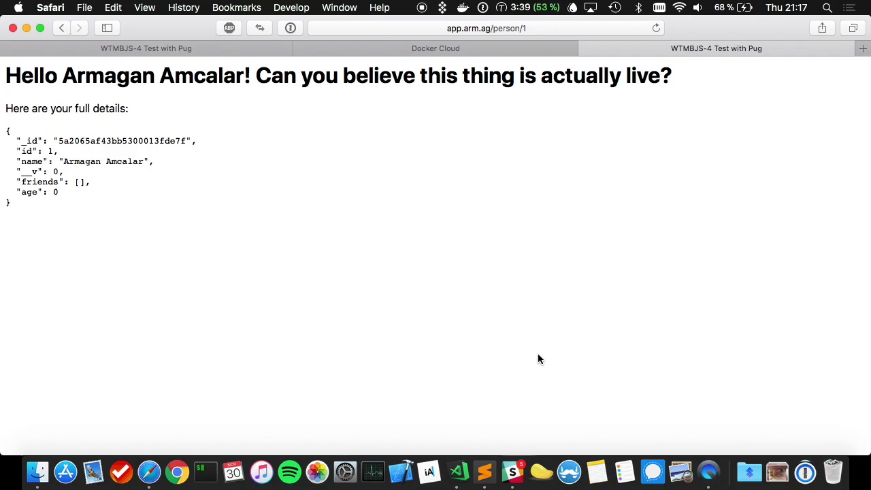
key(super+Tab)
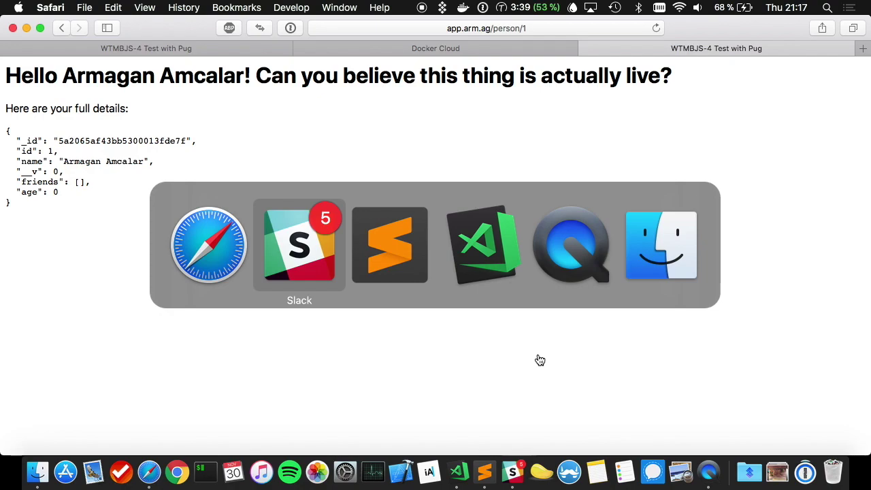
key(Escape)
key(super+r)
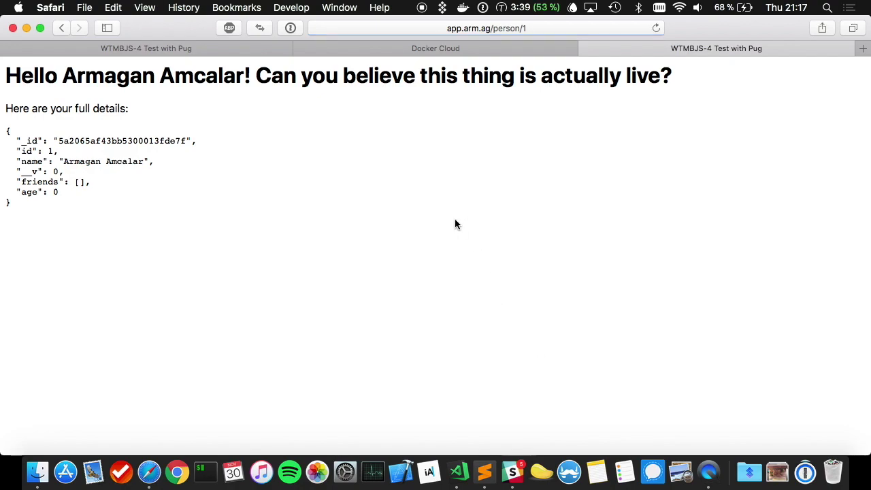
- Strip person/1 from the address to load the home page reading 'Hello! Did I update? ^^'
key(super+l)
key(Right)
key(alt+shift+Left)
key(alt+shift+Left)
key(BackSpace)
key(Return)
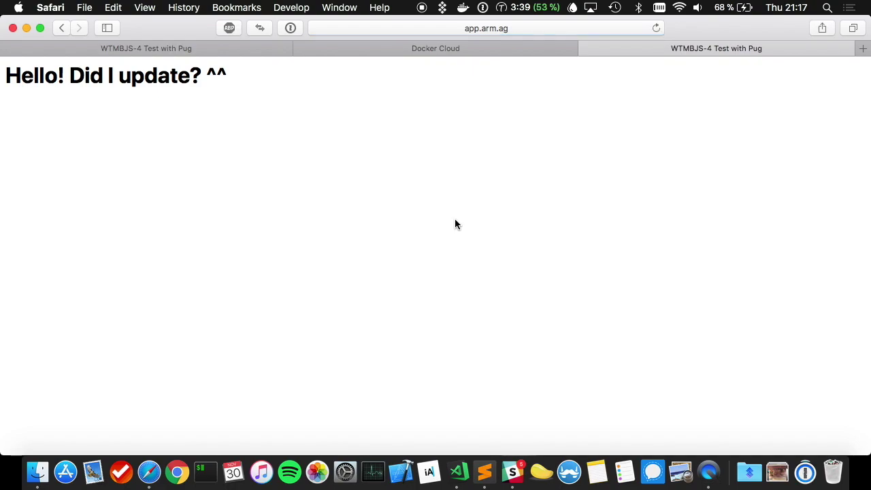
- Close the Docker configuration file tabs in Visual Studio Code
click(458, 472)
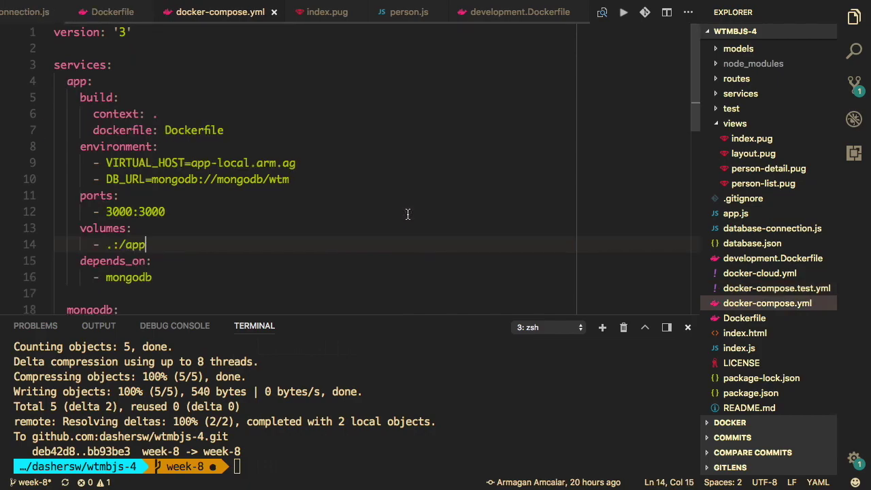
key(super+w)
key(super+w)
key(super+w)
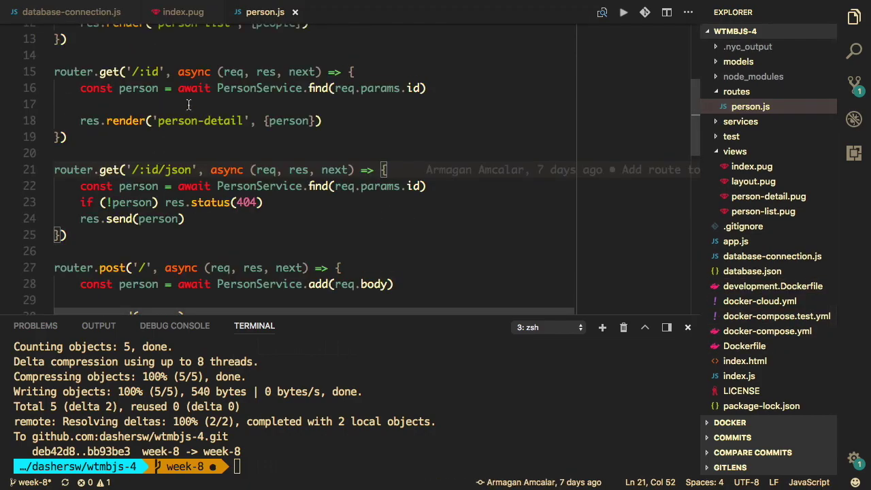
scroll(190, 105, up, 2)
scroll(341, 124, up, 2)
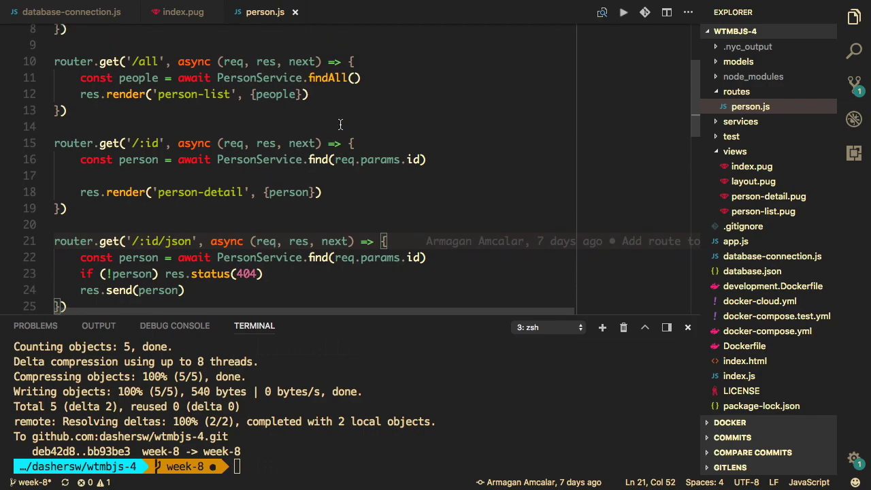
scroll(212, 200, up, 5)
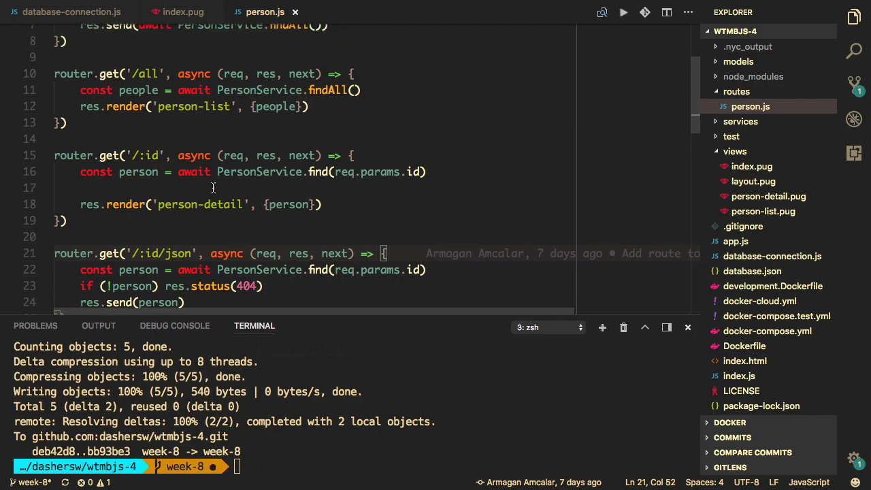
scroll(213, 188, down, 10)
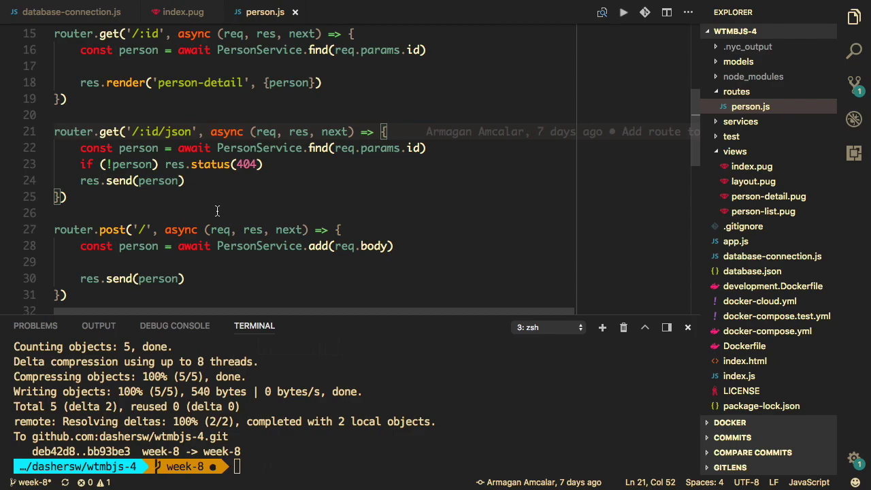
- Open test/person.js and inspect the name and age assertions on lines 28–29
key(super+p)
text(test)
key(Down)
key(Return)
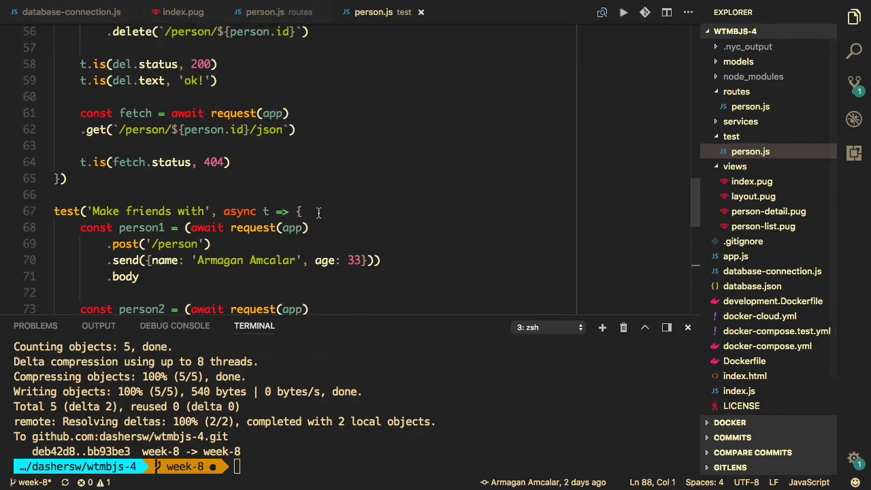
scroll(318, 213, up, 10)
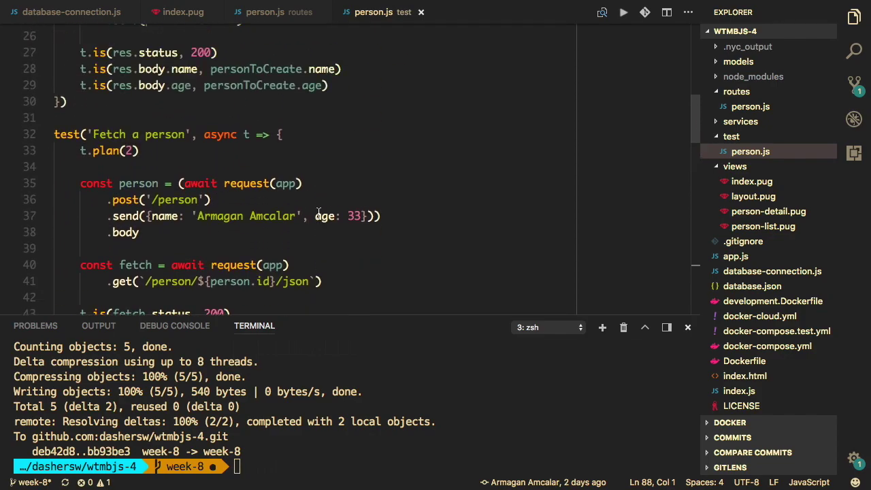
scroll(318, 212, up, 5)
scroll(318, 213, up, 1)
scroll(318, 213, down, 2)
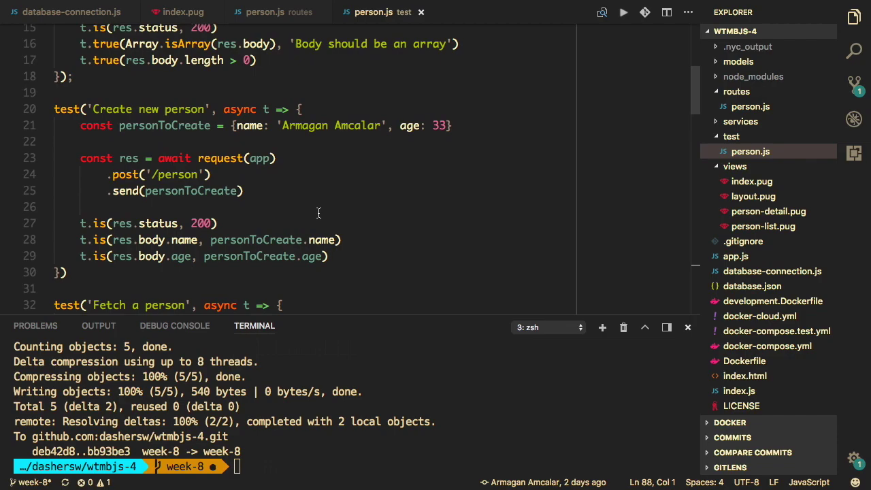
click(180, 240)
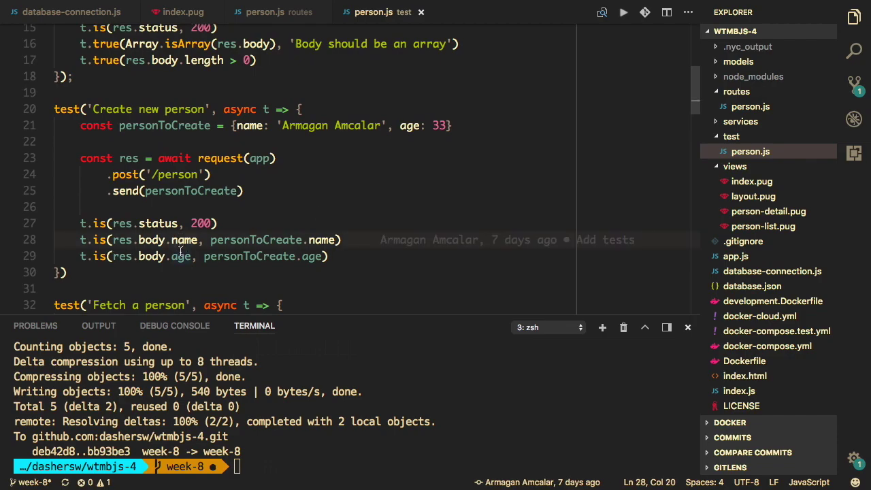
click(180, 256)
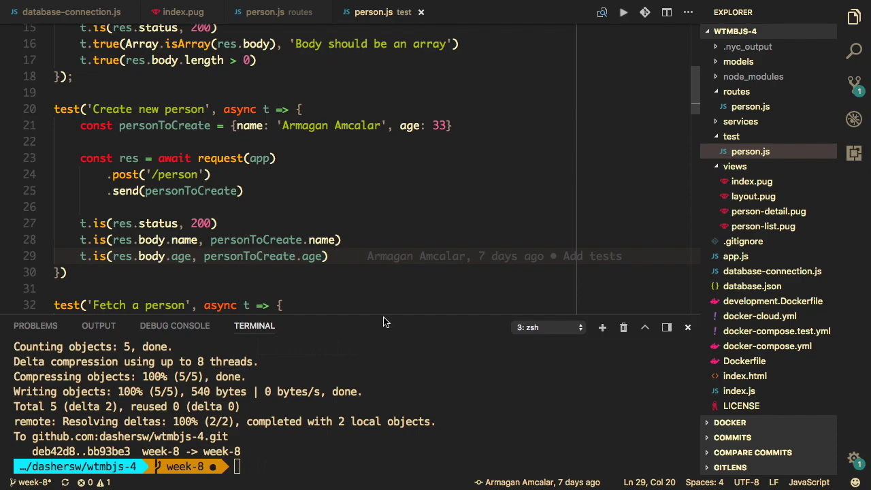
- Clear the terminal of the earlier push output and return to the test code
click(400, 403)
key(super+k)
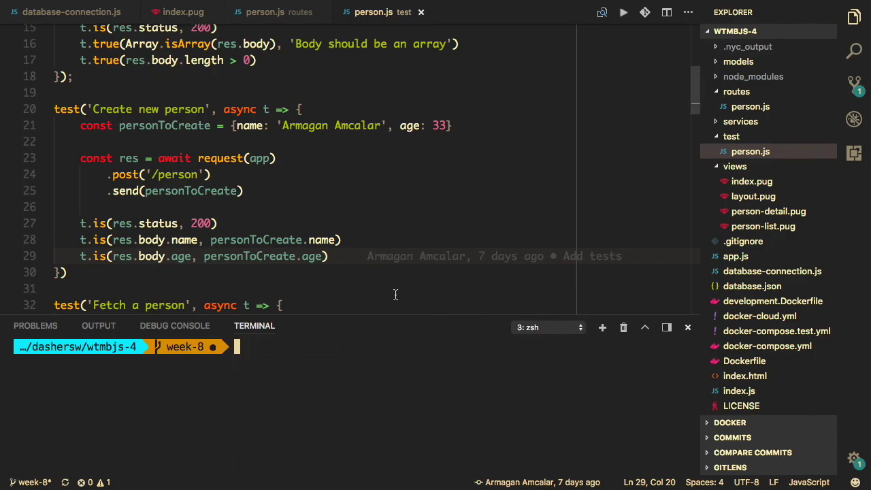
click(384, 192)
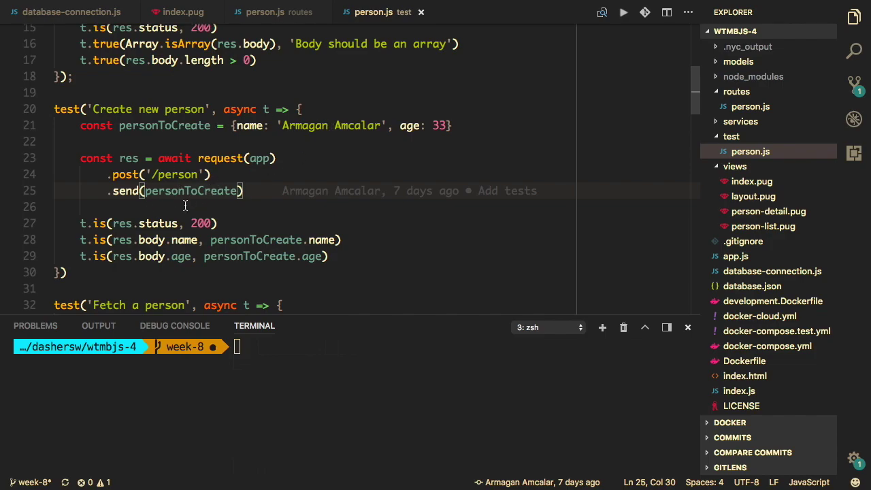
- In routes/person.js, make the POST route send 'OK! instead of person on line 30, and save
key(ctrl+Tab)
scroll(175, 227, down, 1)
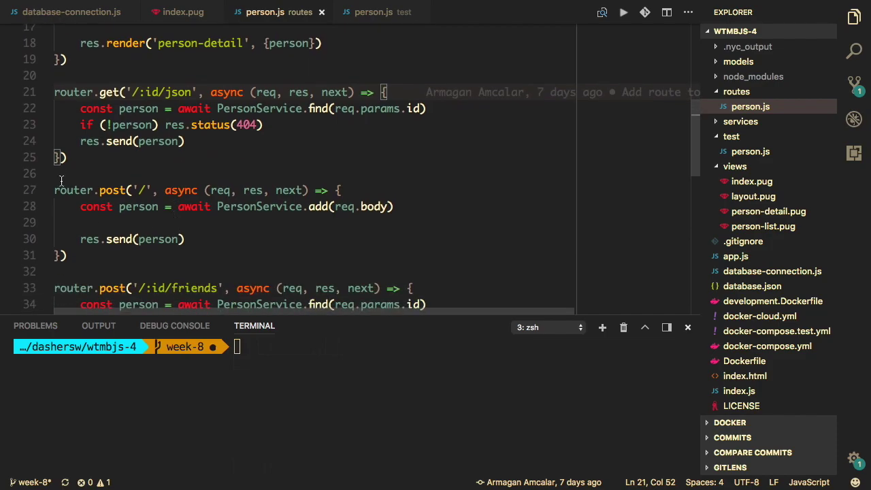
click(158, 238)
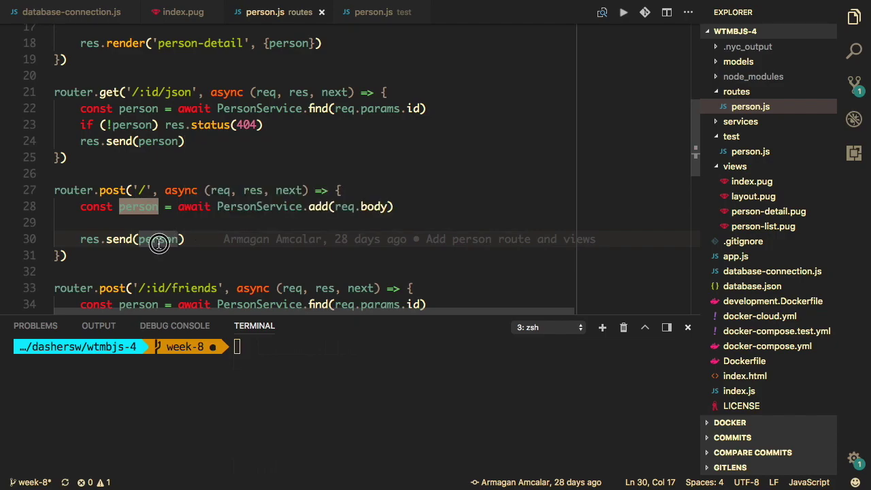
double_click(158, 243)
text(')
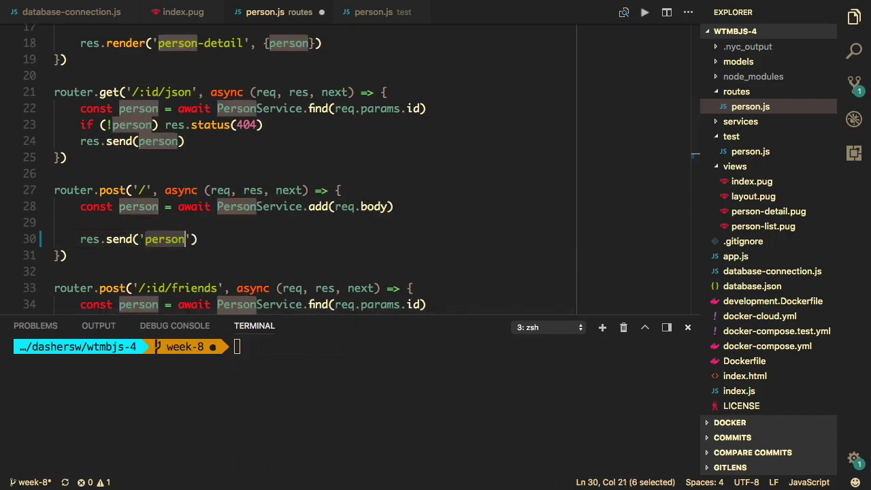
text(OK!)
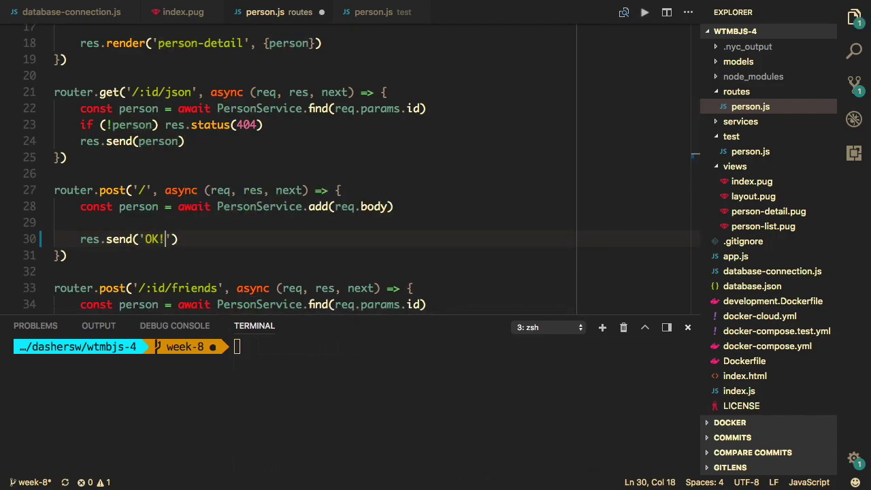
key(super+s)
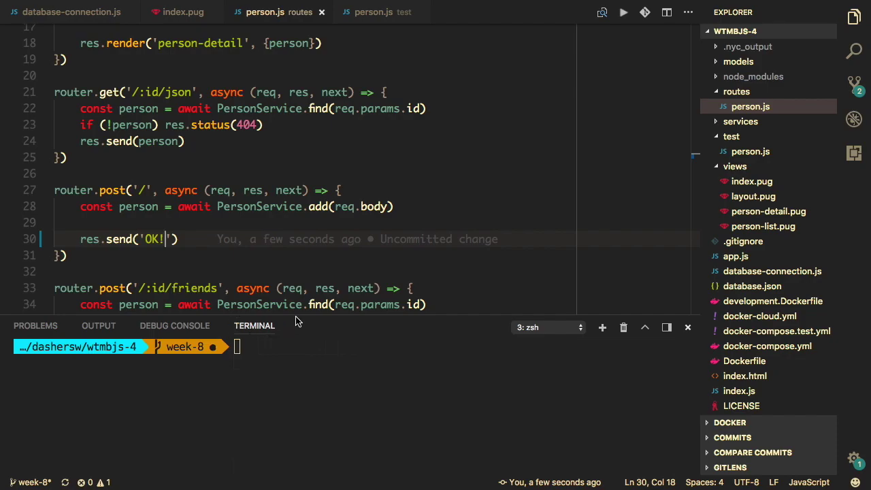
- Run npm test in an enlarged terminal, stop it, then shrink and clear the terminal
drag(297, 316, 319, 270)
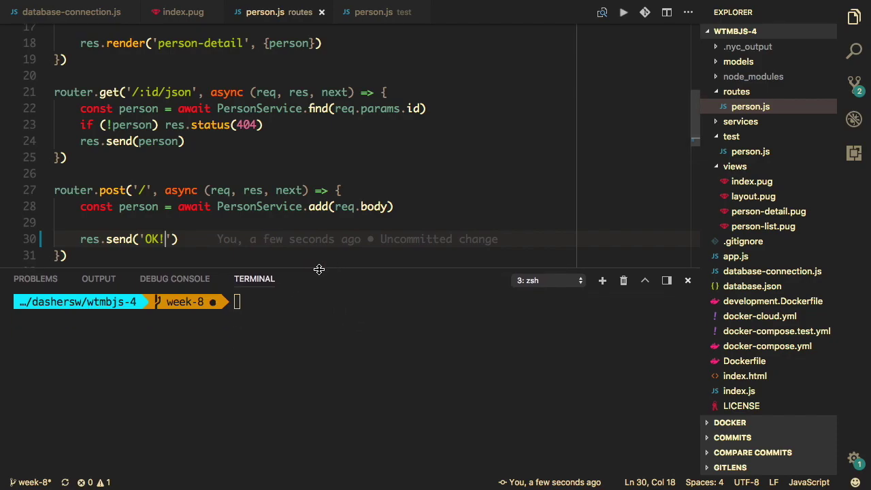
click(315, 338)
text(npm test)
key(Return)
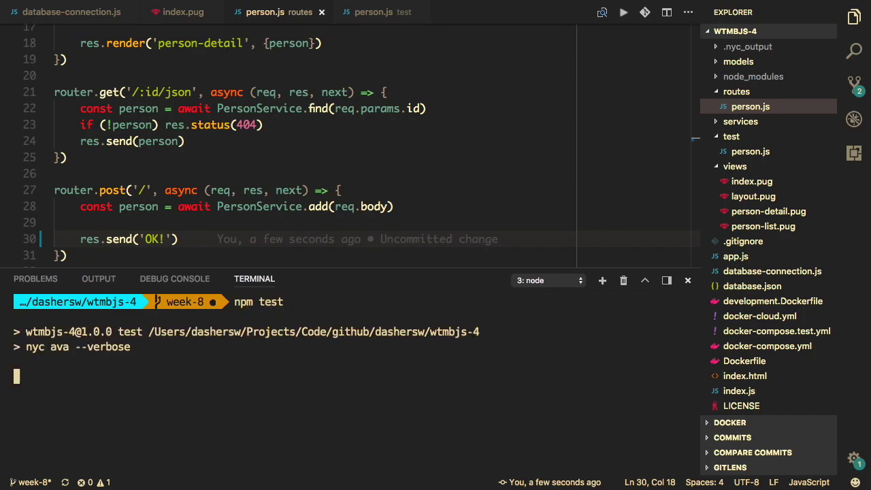
drag(294, 268, 308, 170)
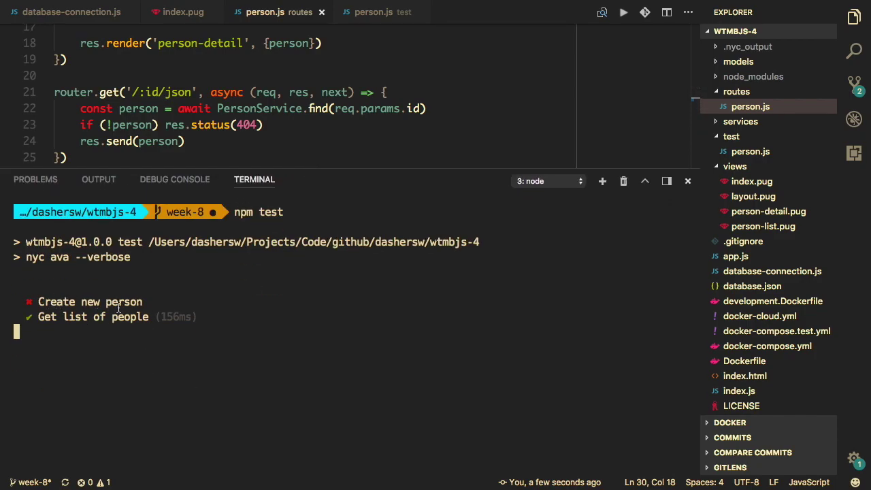
key(ctrl+c)
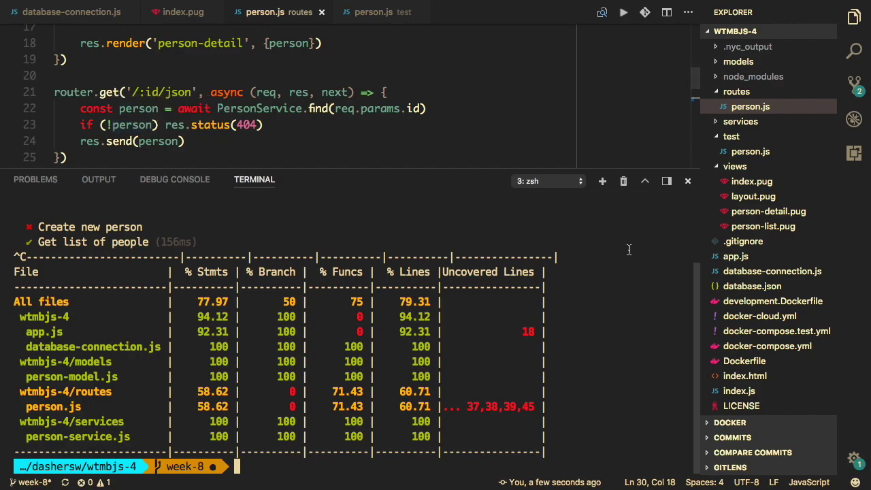
drag(456, 170, 454, 250)
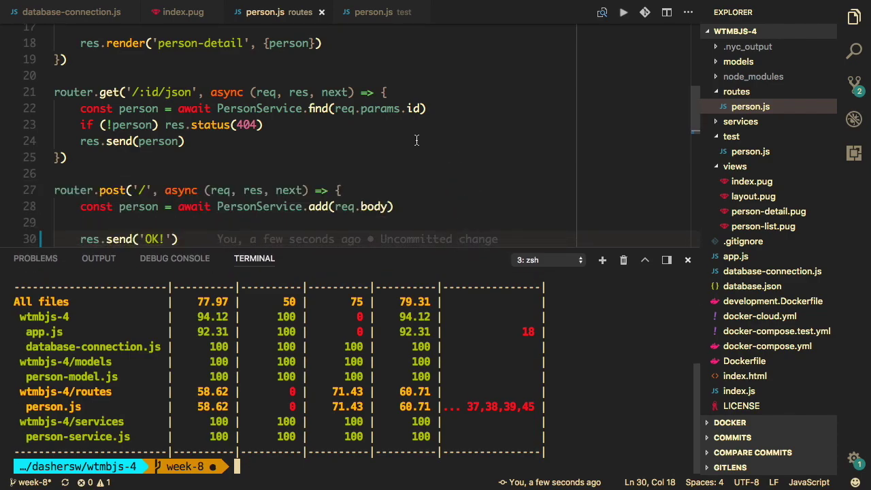
key(super+k)
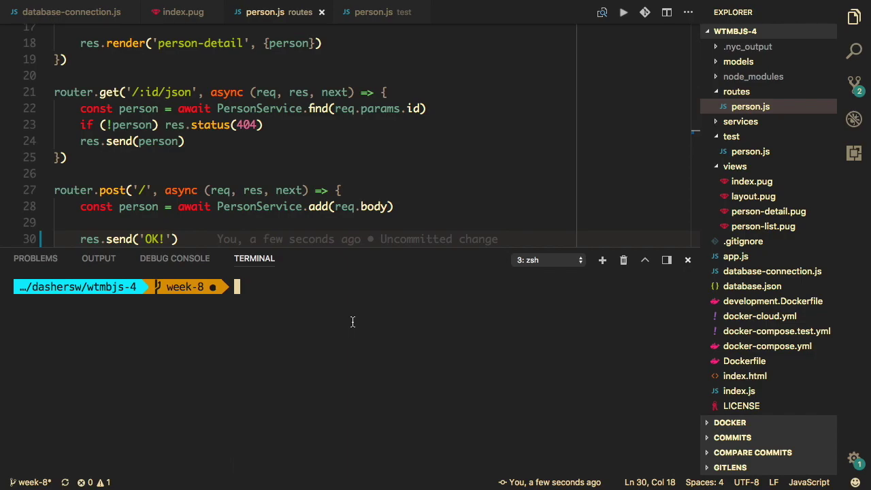
- Commit routes/person.js in Git Gui as 'Break person creation API because why not'
text(git gui)
key(Return)
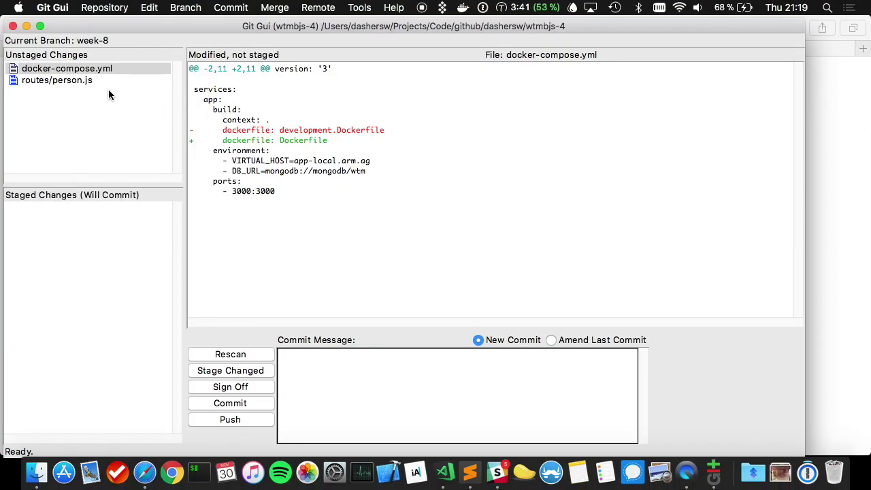
click(105, 81)
click(389, 357)
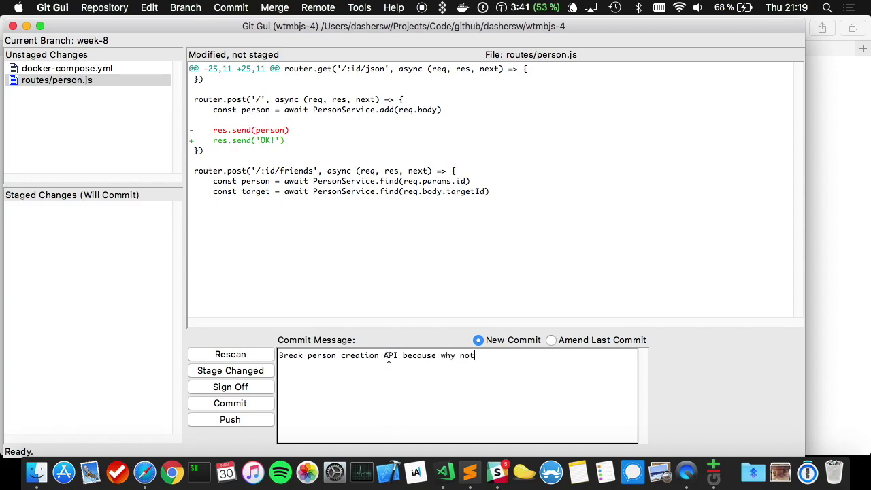
key(super+t)
key(super+Return)
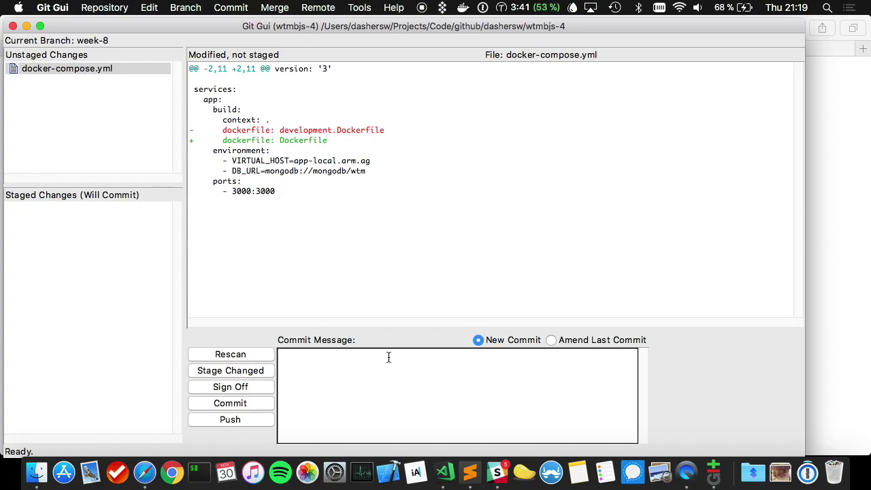
- Quit Git Gui, push the commit with git push, then switch to Slack
key(super+q)
key(super+Tab)
key(super+k)
text(git push)
key(Return)
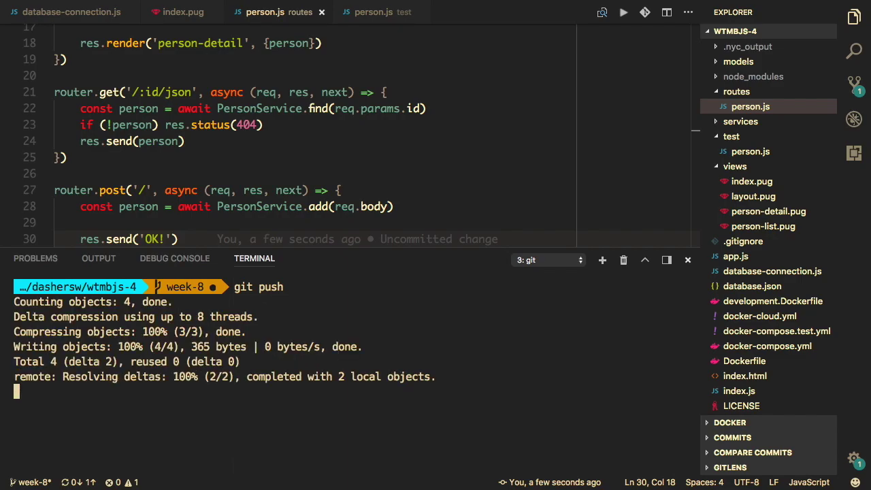
key(super+Tab)
key(super+Tab)
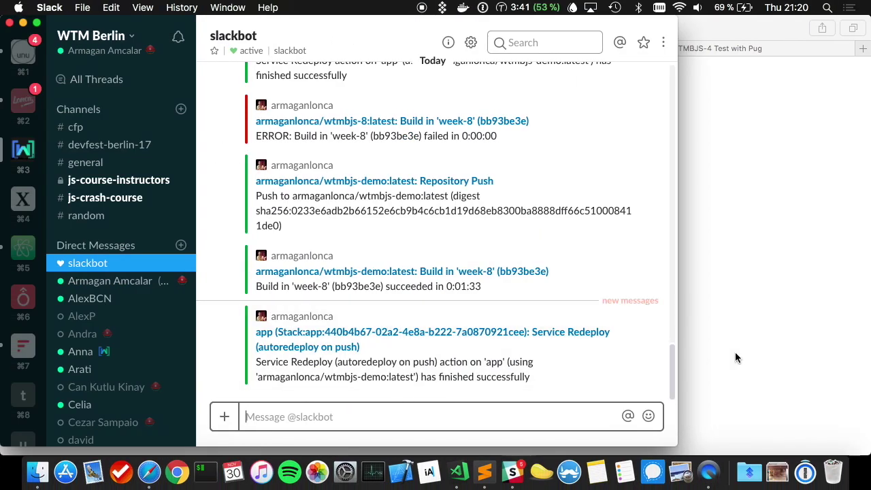
- Bring up Docker Cloud in Safari and open the wtmbjs-demo repository
click(761, 348)
key(ctrl+shift+Tab)
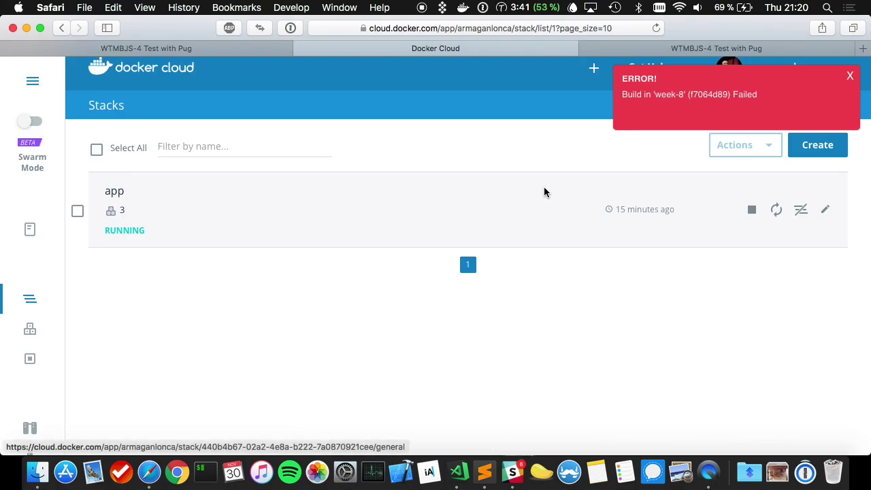
click(32, 229)
click(31, 300)
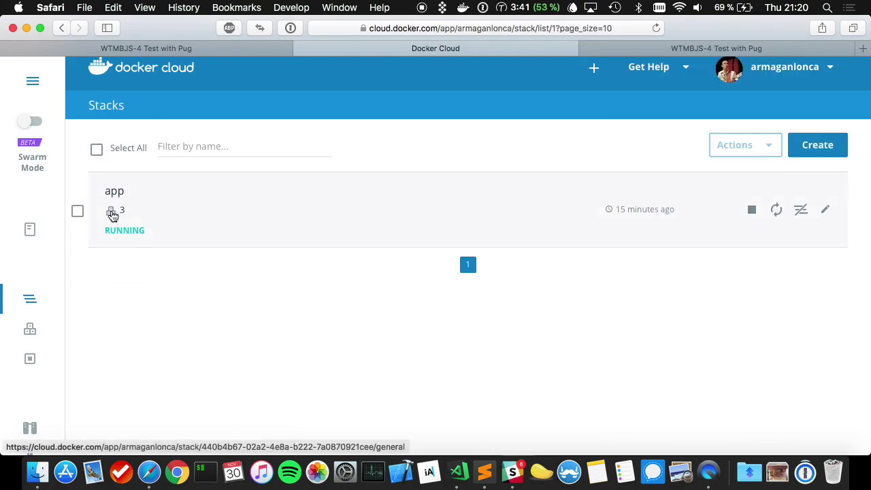
click(28, 229)
click(211, 203)
- Open the in-progress week-8 build f7064d89, then check Slack for notifications
scroll(311, 231, down, 5)
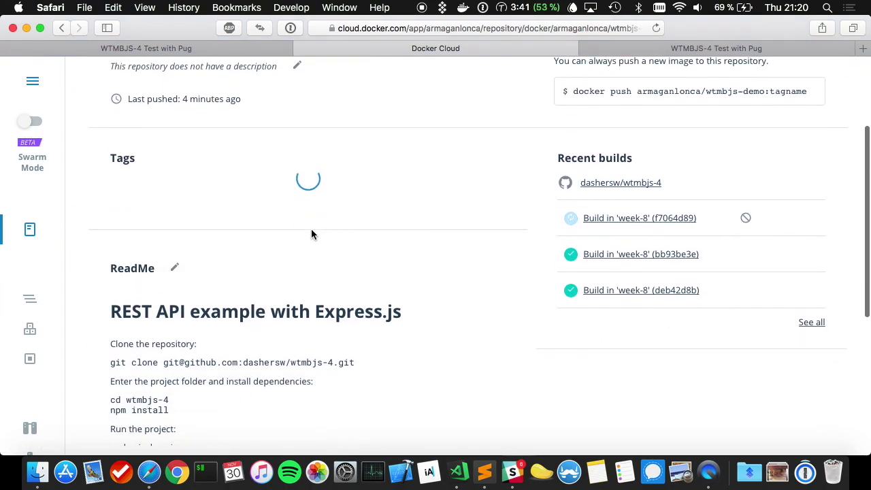
scroll(311, 233, up, 3)
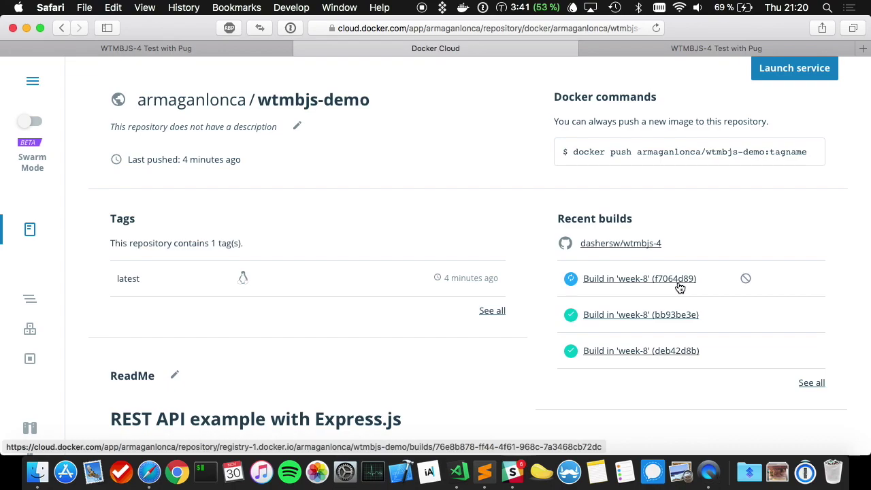
click(679, 284)
scroll(331, 166, up, 3)
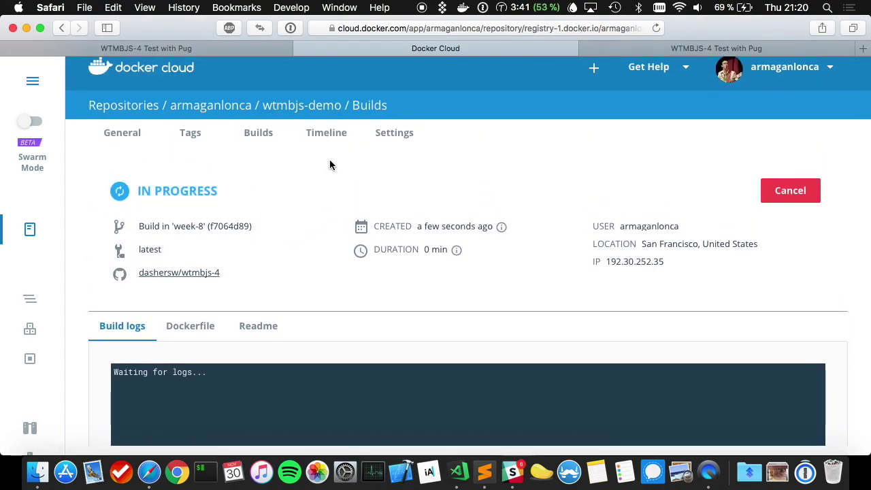
click(513, 472)
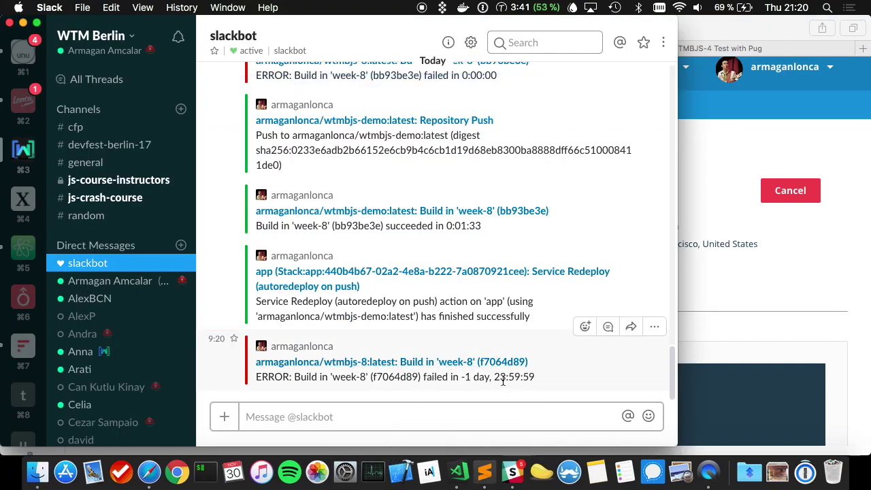
- Inspect the failure notice's odd duration of -1 day, 23:59:59 in Slack
drag(450, 376, 550, 376)
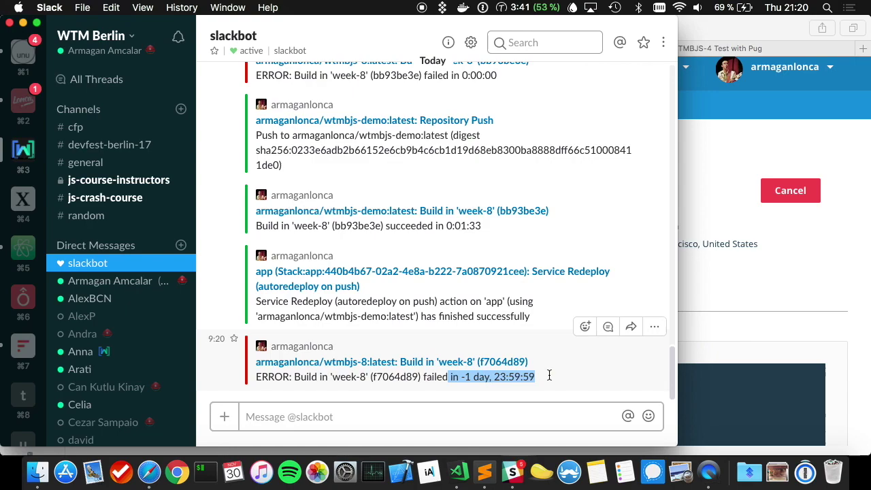
click(550, 375)
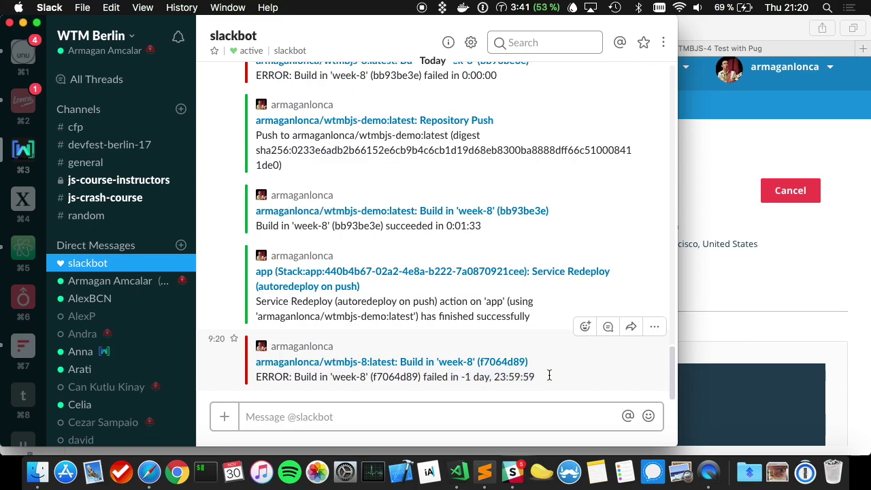
drag(535, 377, 444, 380)
click(444, 380)
- Bring the Docker Cloud page for build f7064d89 back in front
click(746, 316)
scroll(394, 297, down, 3)
key(super+Tab)
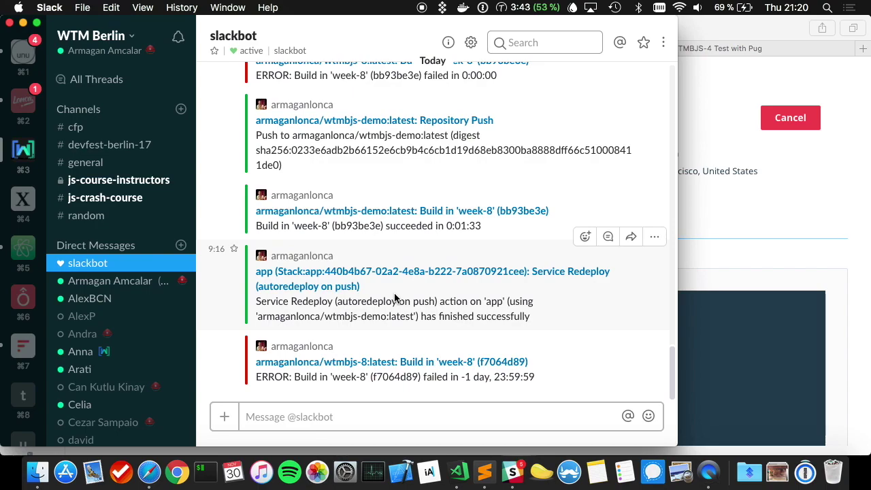
click(790, 269)
- Reload the wtmbjs-demo build details and select the commit hash f7064d89
scroll(203, 280, up, 1)
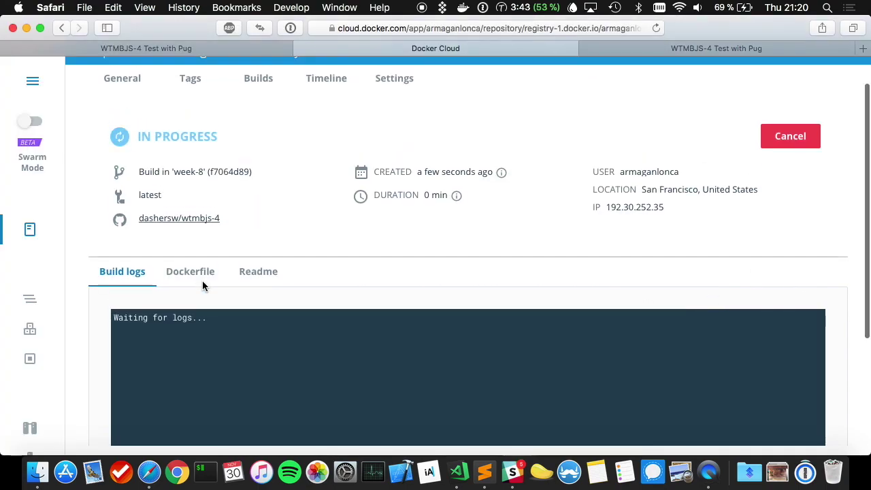
click(29, 229)
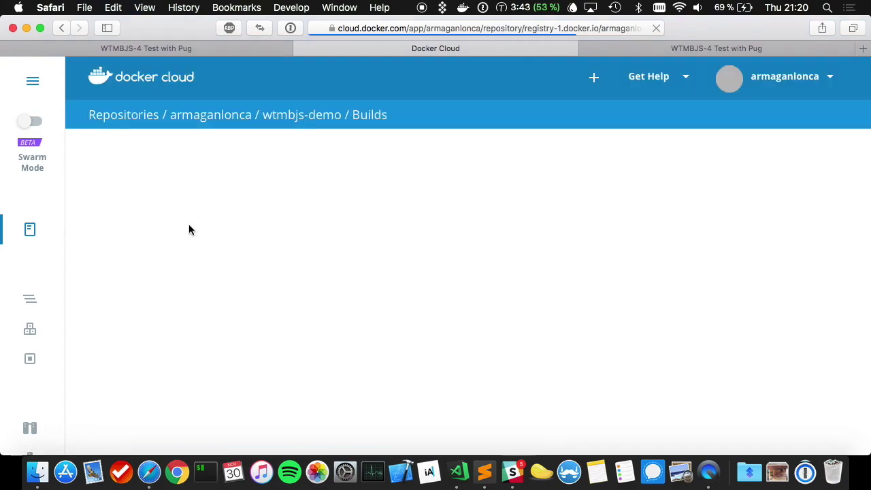
scroll(188, 225, down, 2)
scroll(193, 286, up, 2)
double_click(235, 236)
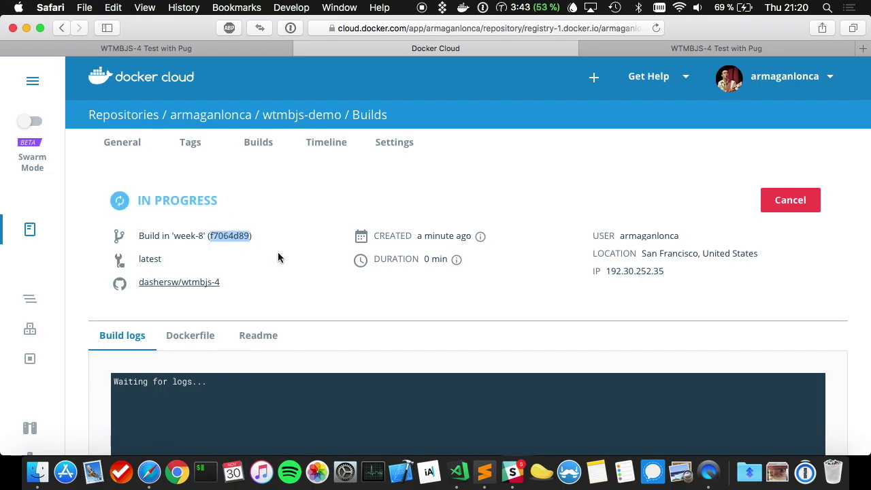
scroll(285, 260, down, 1)
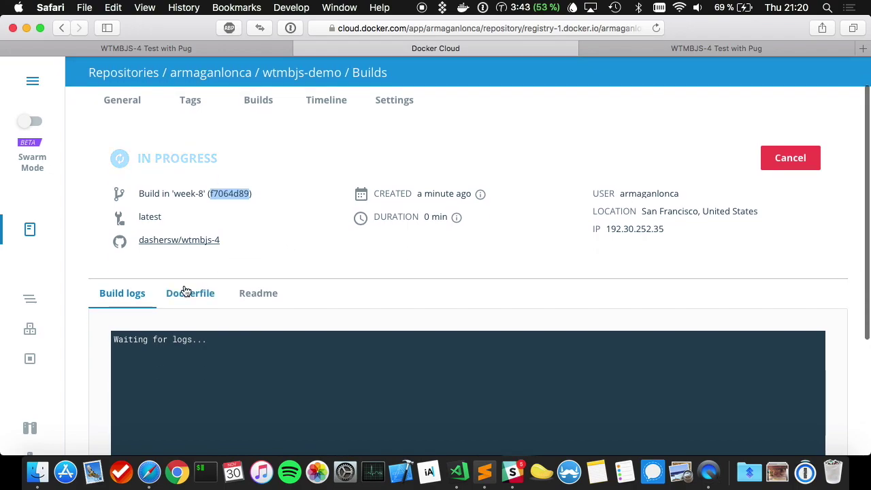
- Open the newest week-8 build from the builds overview and glance at Slack
click(262, 103)
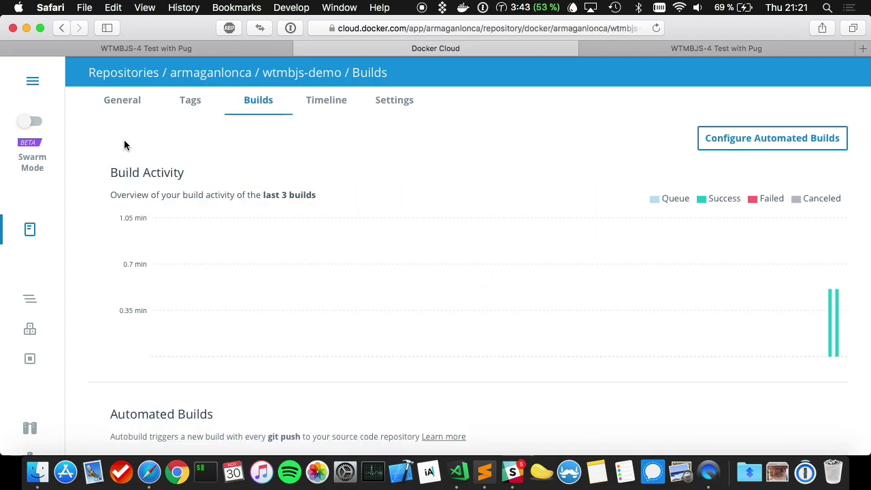
scroll(532, 294, down, 8)
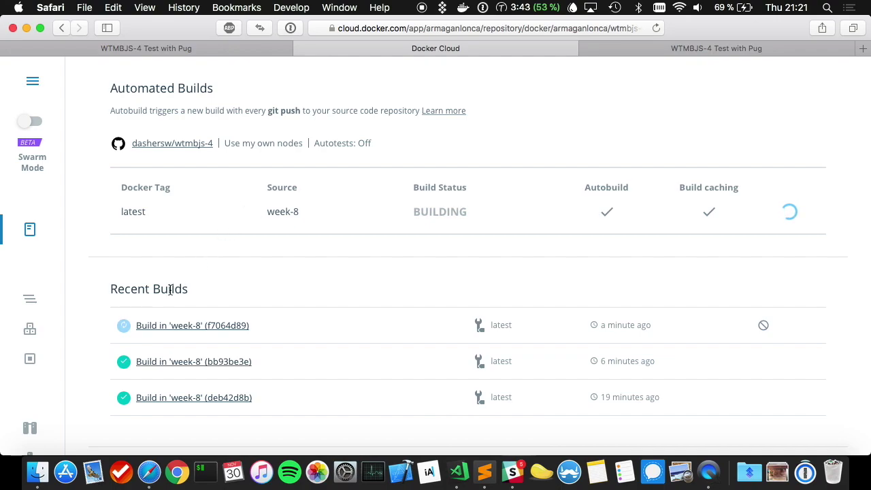
click(167, 326)
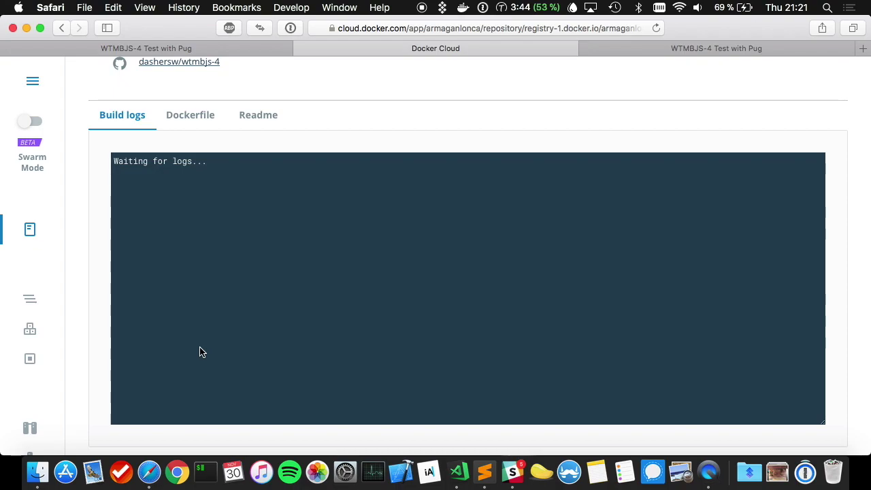
scroll(200, 352, up, 3)
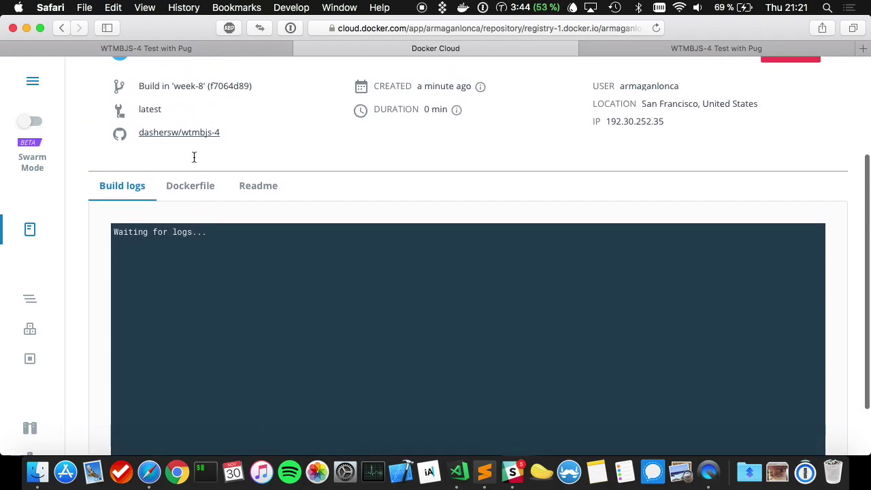
scroll(194, 158, up, 5)
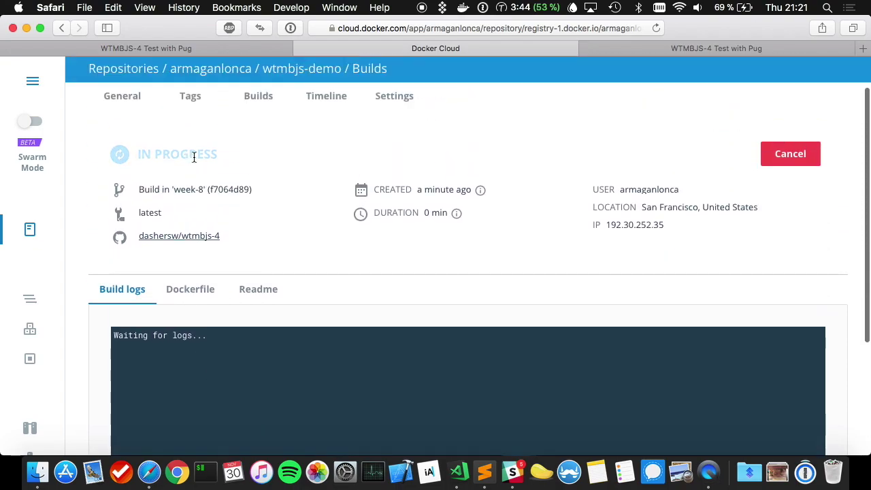
click(523, 472)
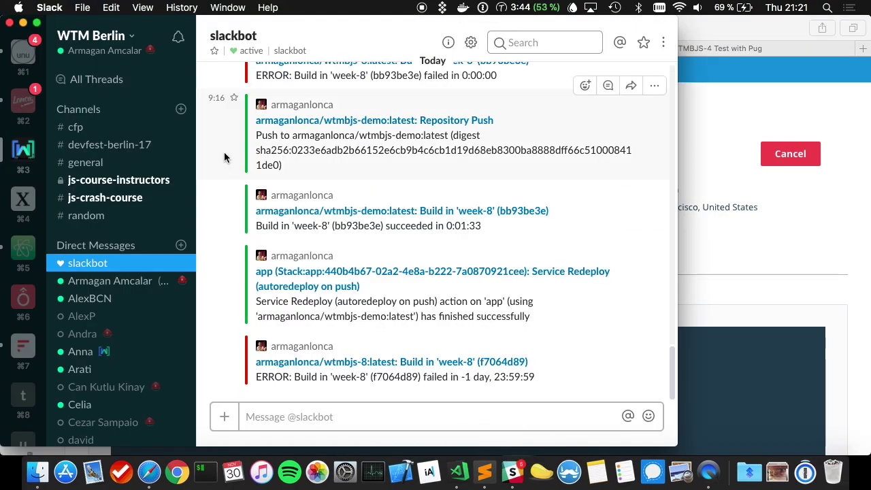
key(super+Tab)
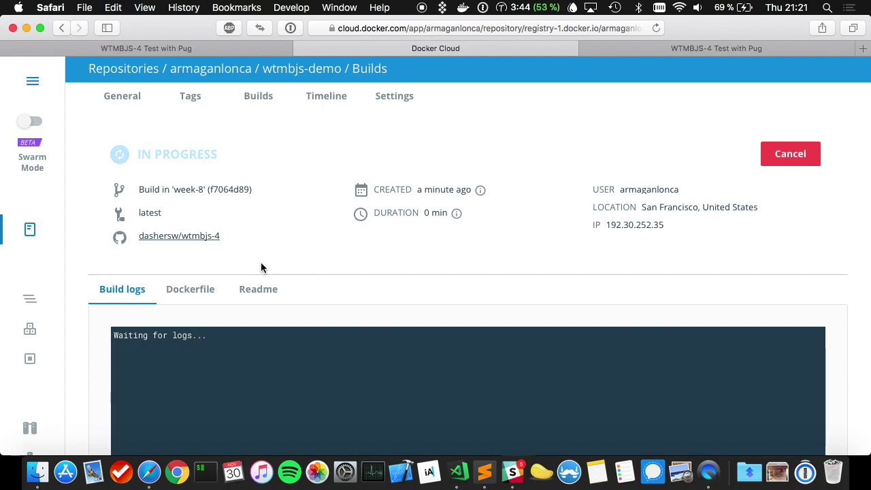
key(super+r)
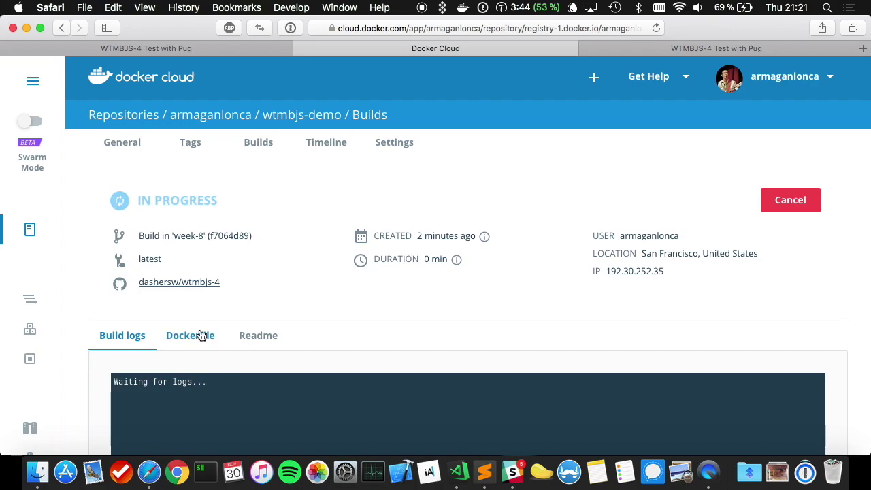
click(198, 336)
scroll(229, 340, down, 3)
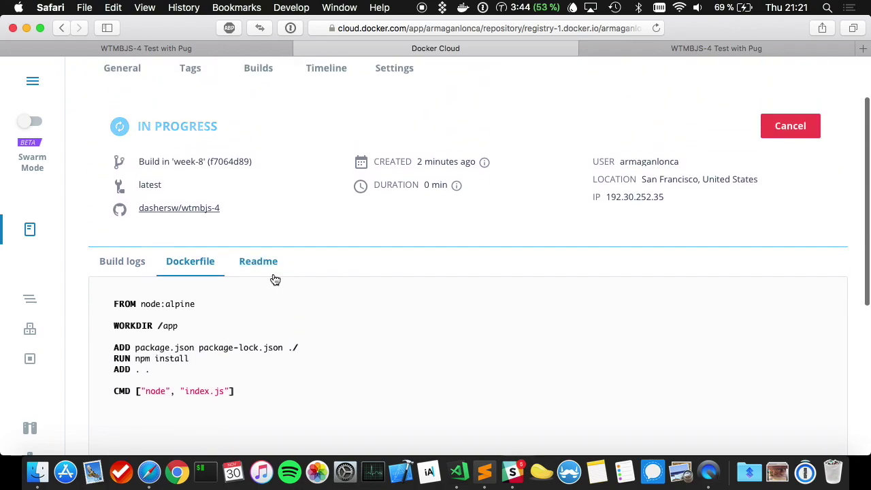
click(274, 276)
click(130, 267)
scroll(166, 276, down, 5)
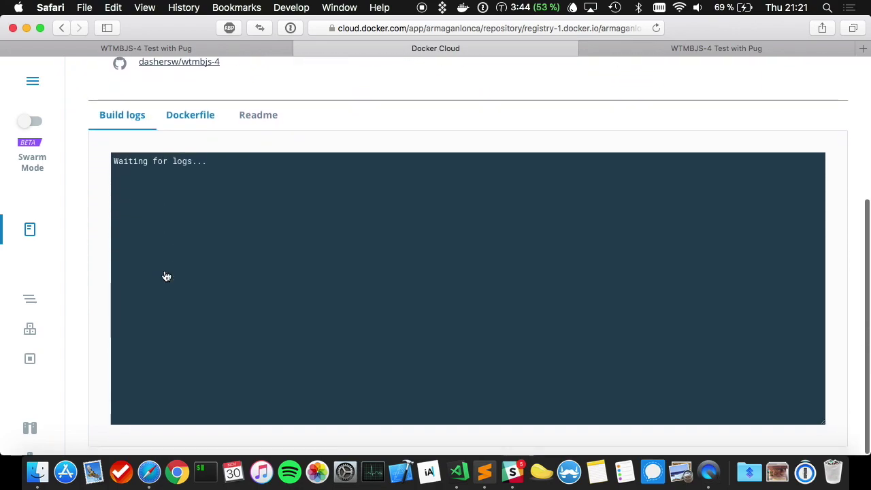
scroll(166, 276, up, 8)
click(266, 144)
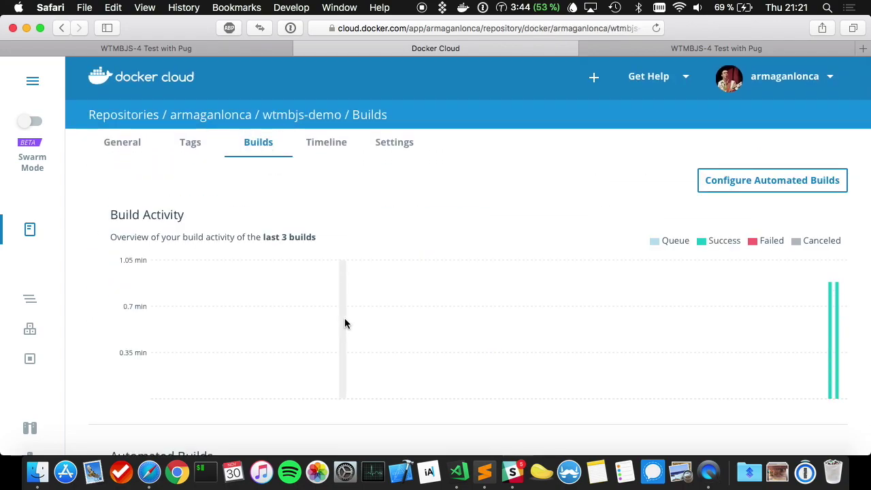
scroll(344, 318, down, 5)
scroll(345, 320, down, 4)
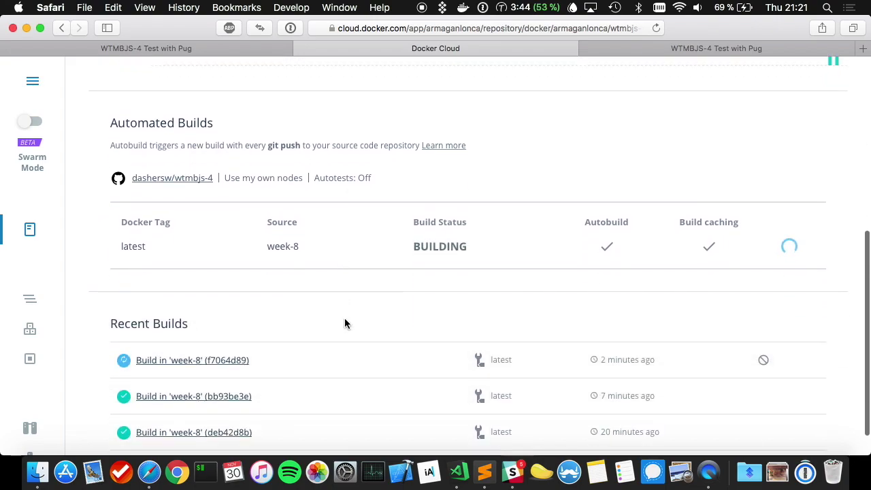
click(187, 364)
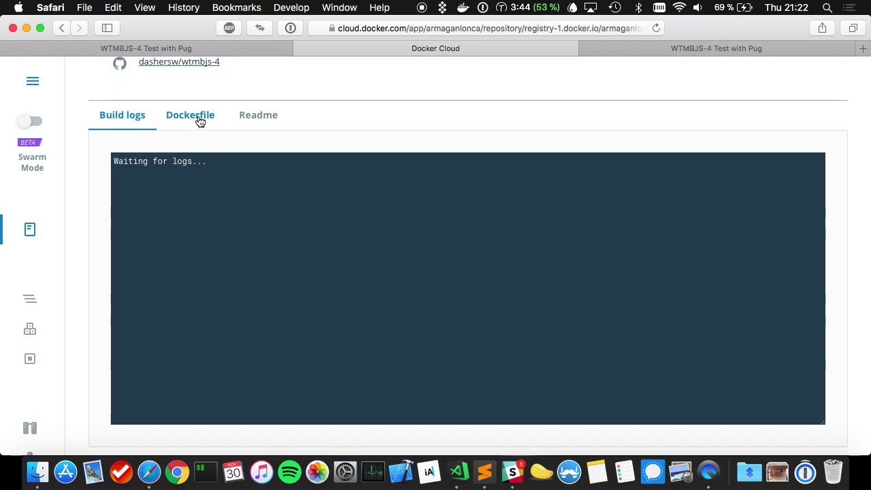
click(484, 482)
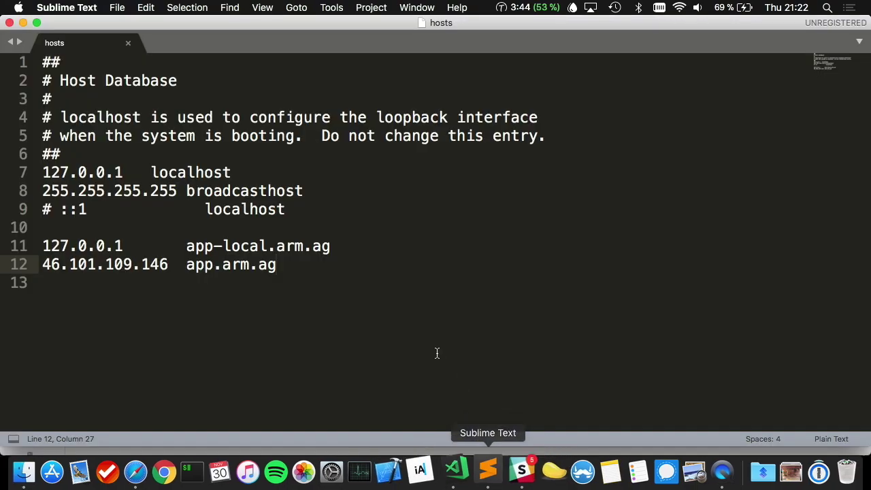
- Select the IP 46.101.109.146 on line 12 of hosts, then return to Docker Cloud
drag(168, 264, 36, 256)
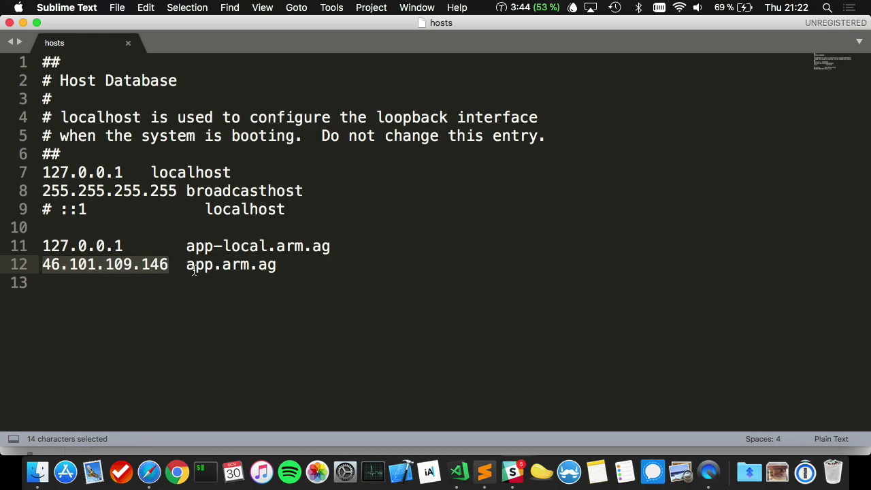
key(super+Tab)
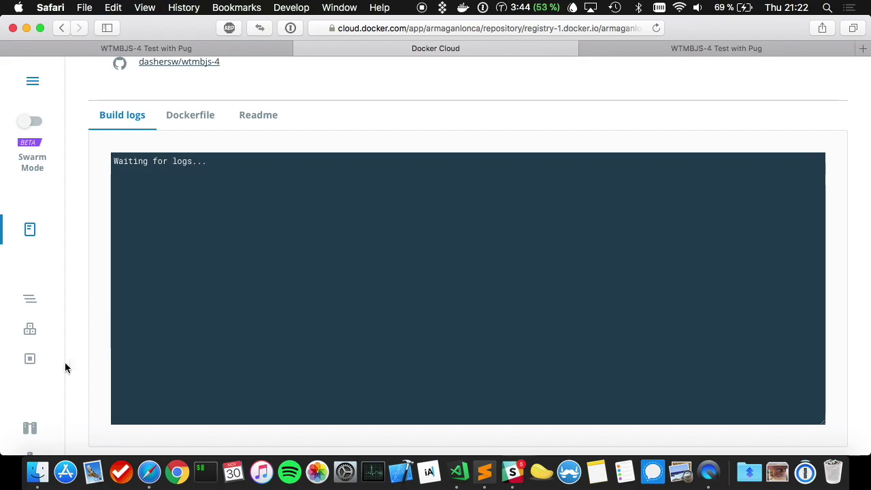
- Check the deployed node's IP 46.101.109.146 under Nodes, then list the stacks
scroll(61, 368, down, 5)
click(27, 277)
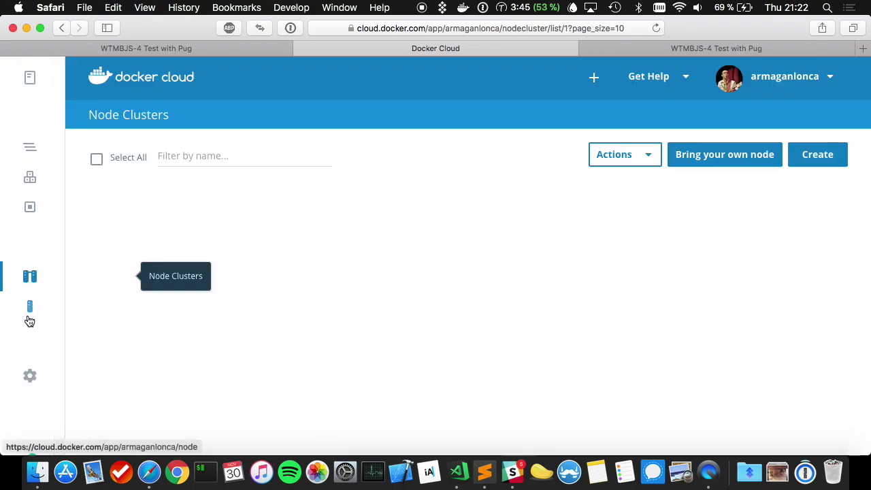
click(28, 312)
click(147, 230)
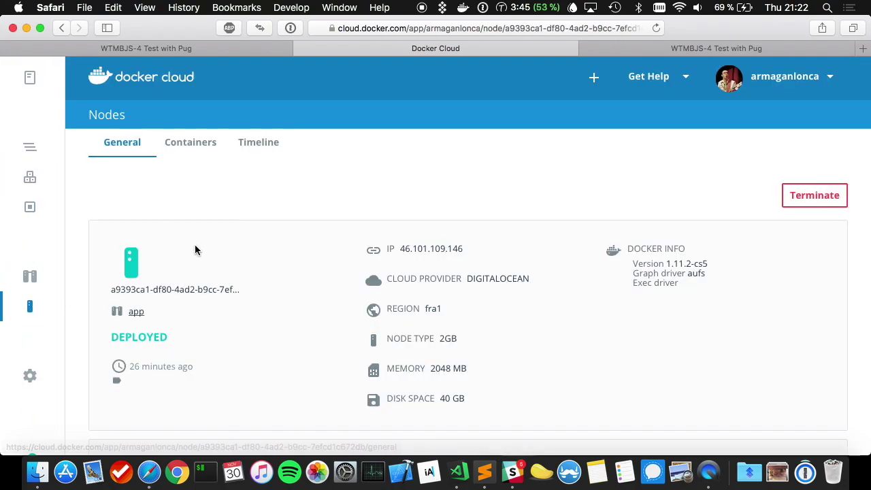
drag(402, 245, 502, 244)
click(479, 245)
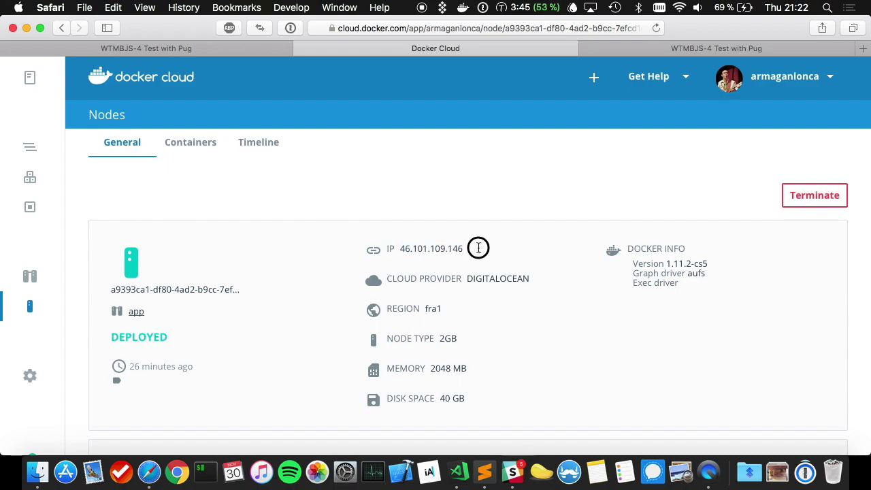
click(29, 307)
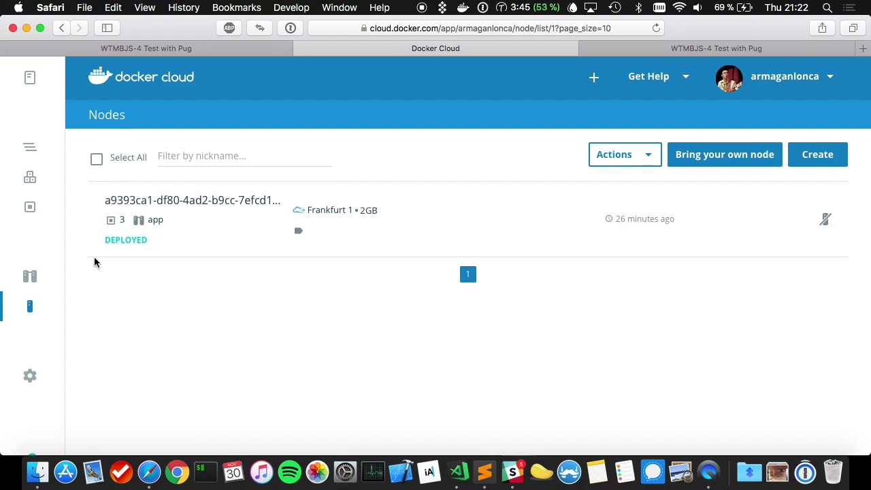
click(30, 149)
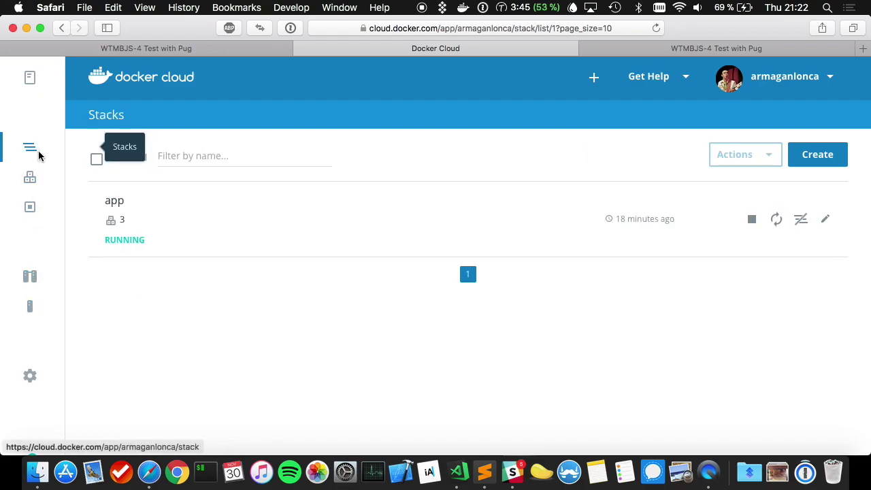
- Verify the app stack's Stackfile sets VIRTUAL_HOST=app.arm.ag on line 5, then return to hosts
click(152, 220)
scroll(618, 285, down, 10)
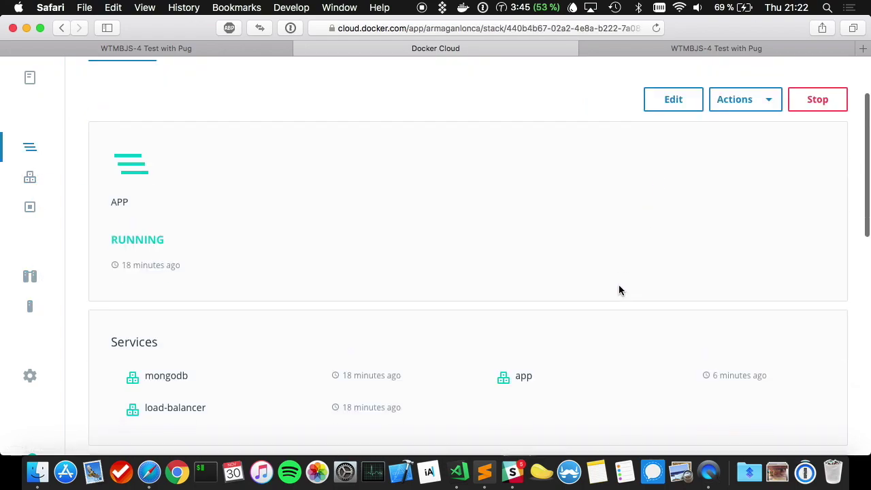
drag(230, 203, 293, 202)
click(293, 202)
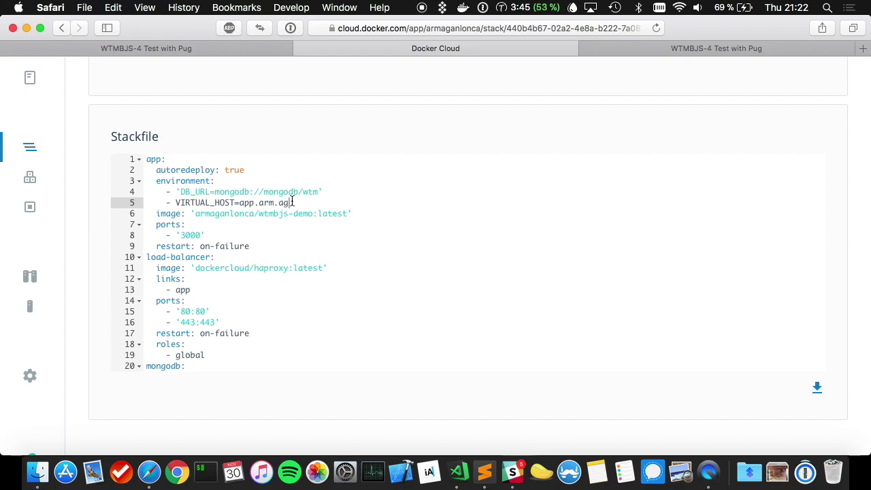
drag(295, 202, 241, 208)
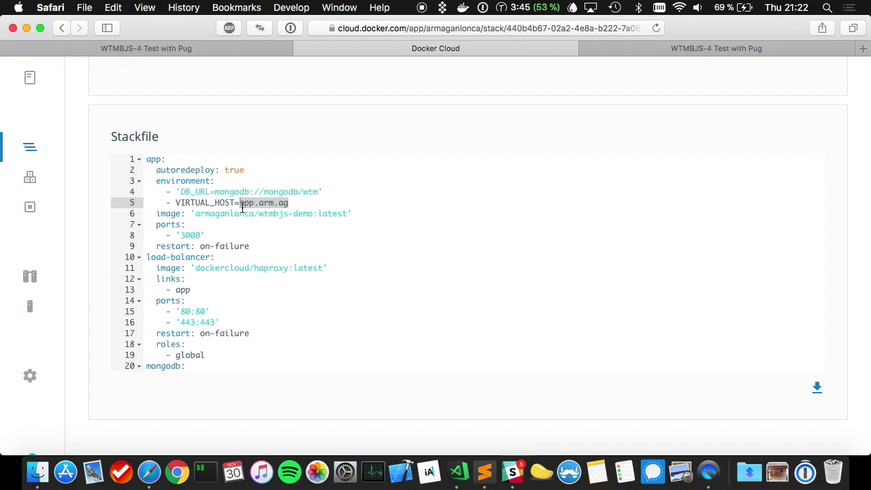
click(255, 203)
drag(259, 203, 290, 203)
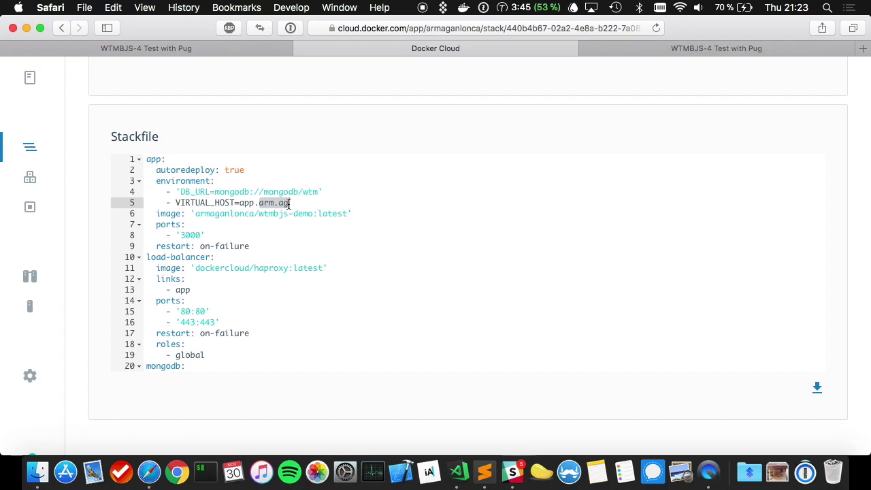
double_click(241, 204)
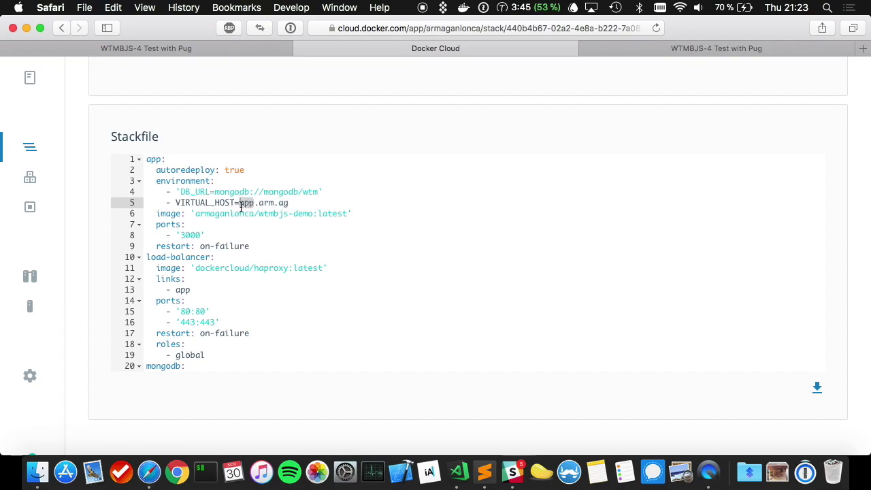
click(254, 203)
drag(240, 203, 289, 203)
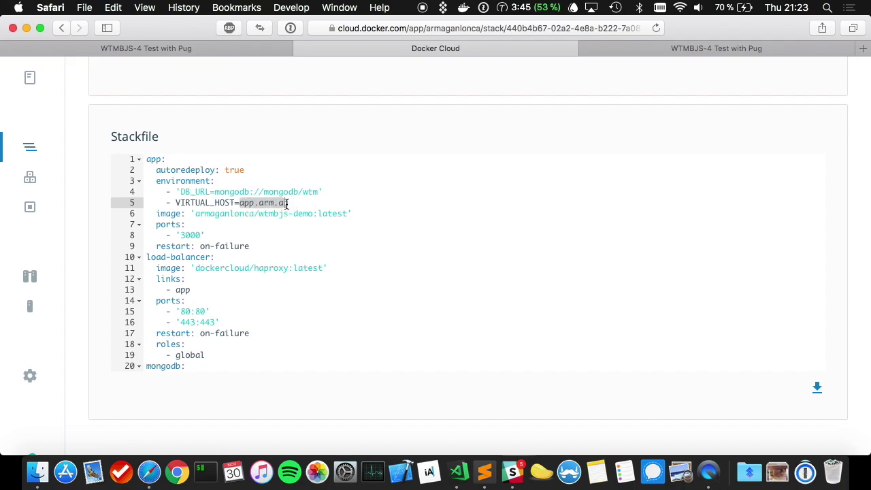
click(487, 484)
- Finish the app.arm.ag entry for 46.101.109.146 in hosts, then show Docker Cloud's nodes
click(321, 276)
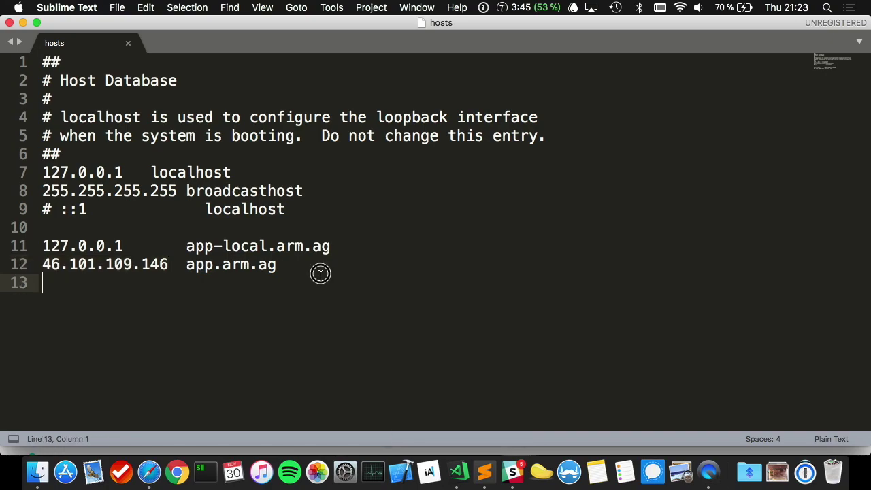
click(289, 266)
key(super+Tab)
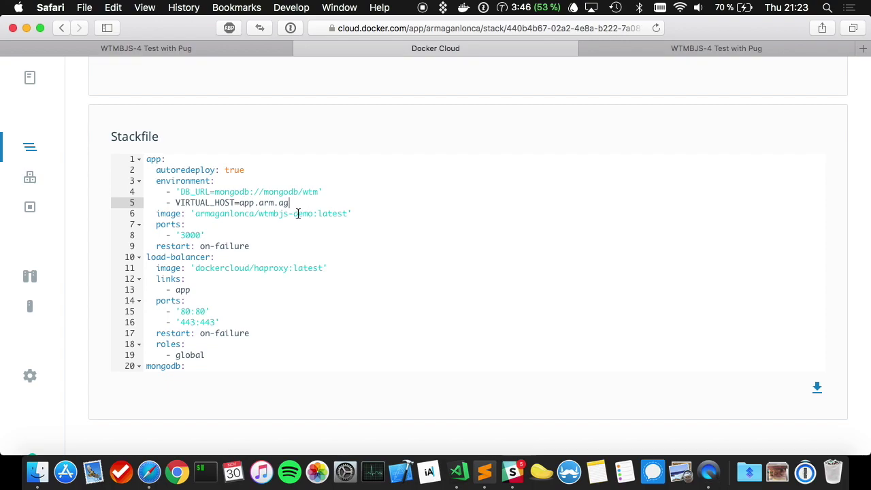
key(super+Tab)
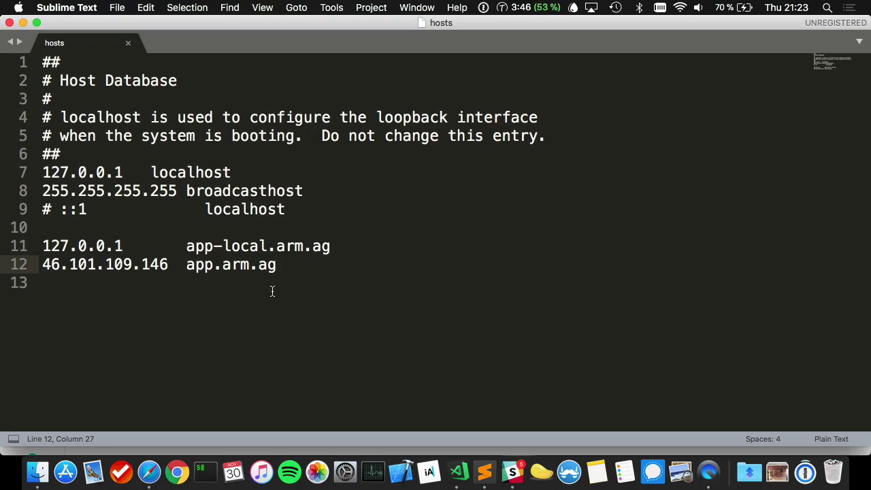
key(super+Tab)
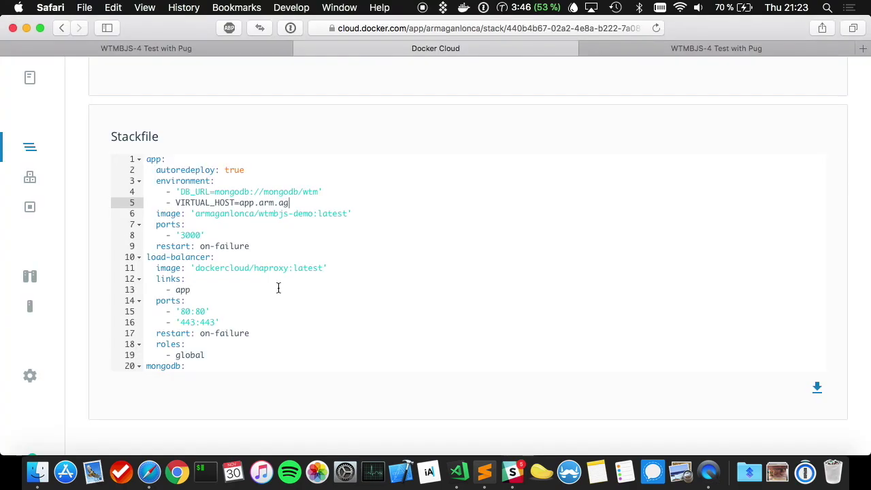
click(51, 304)
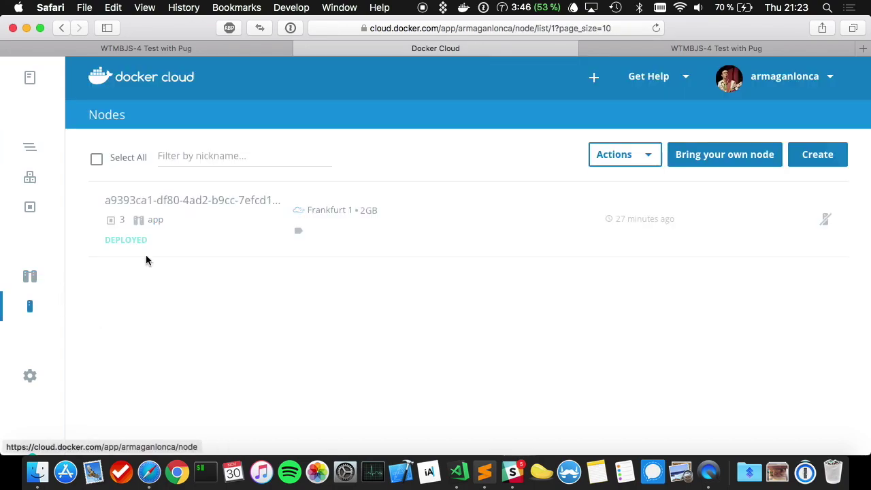
- Review the node's details and the Slack build notification
click(173, 217)
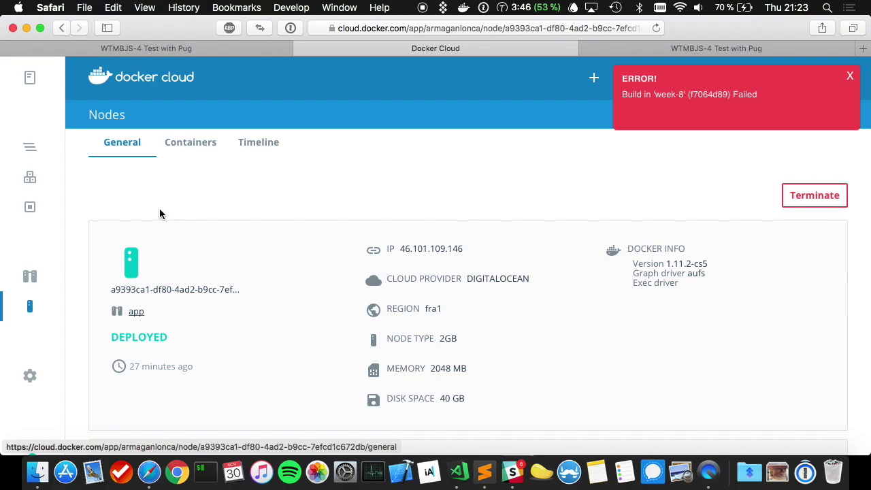
click(517, 470)
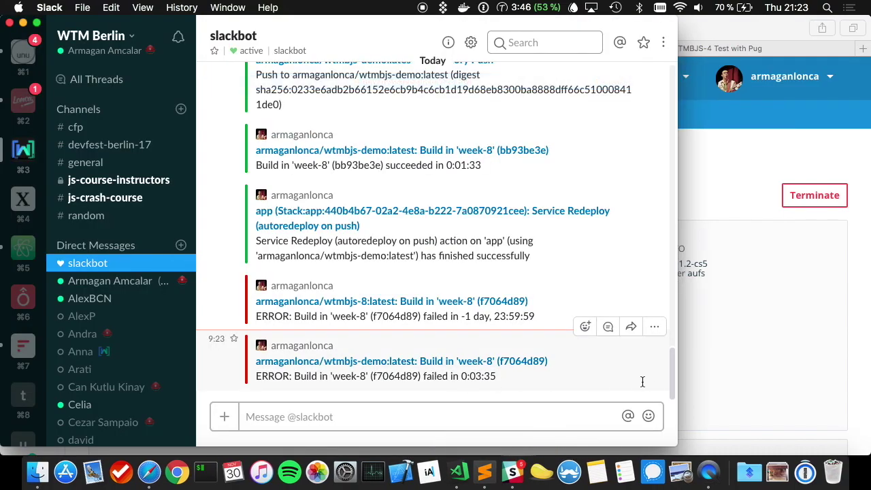
click(740, 373)
click(30, 147)
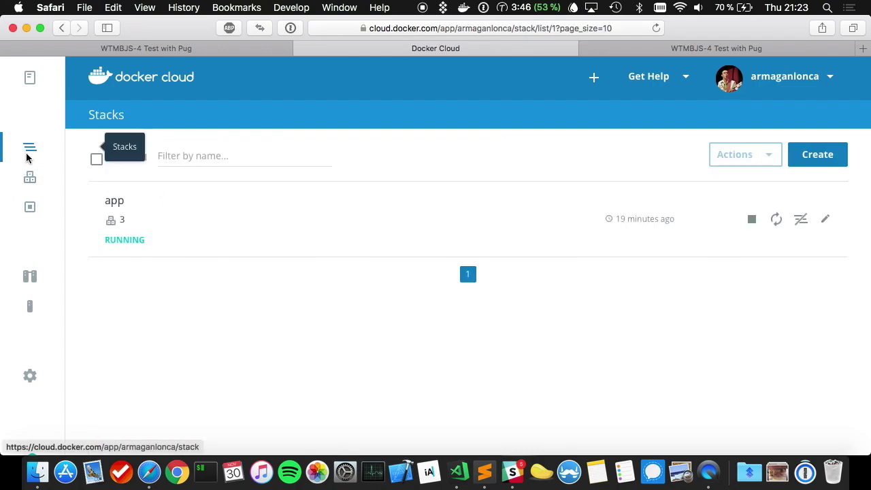
- Open the logs of the failed week-8 build in wtmbjs-demo's Builds
click(28, 78)
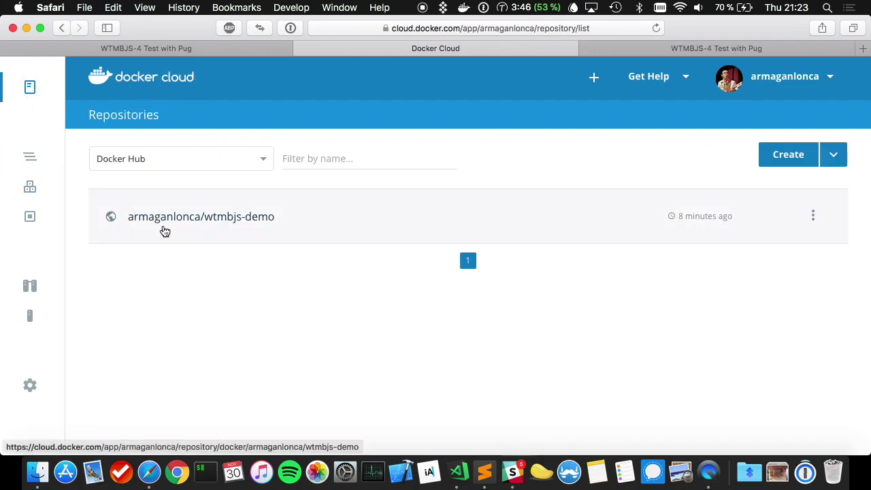
click(171, 224)
click(264, 154)
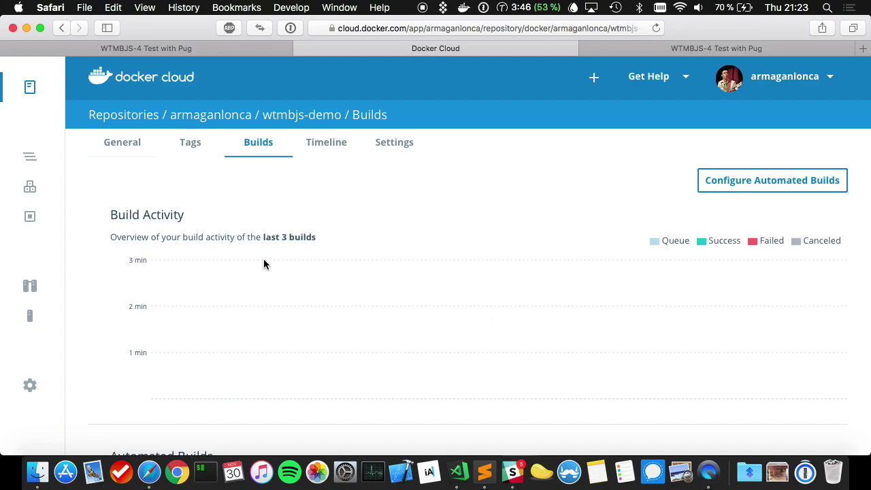
scroll(274, 312, down, 5)
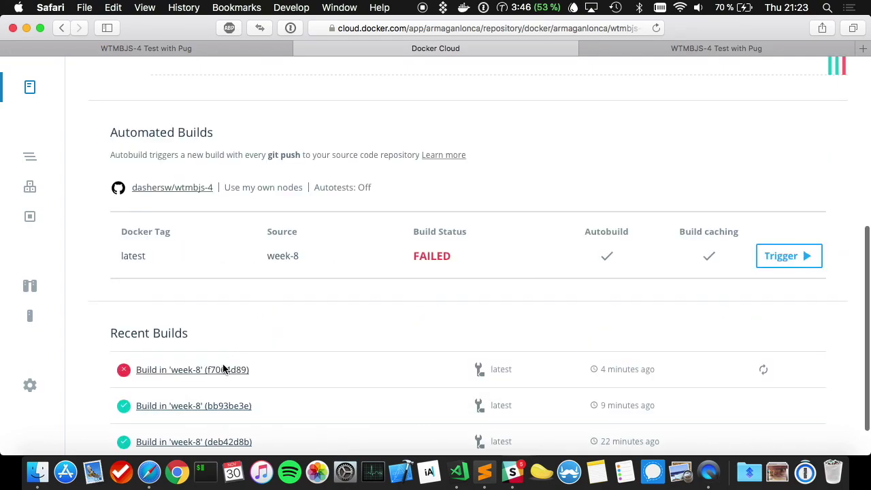
click(228, 369)
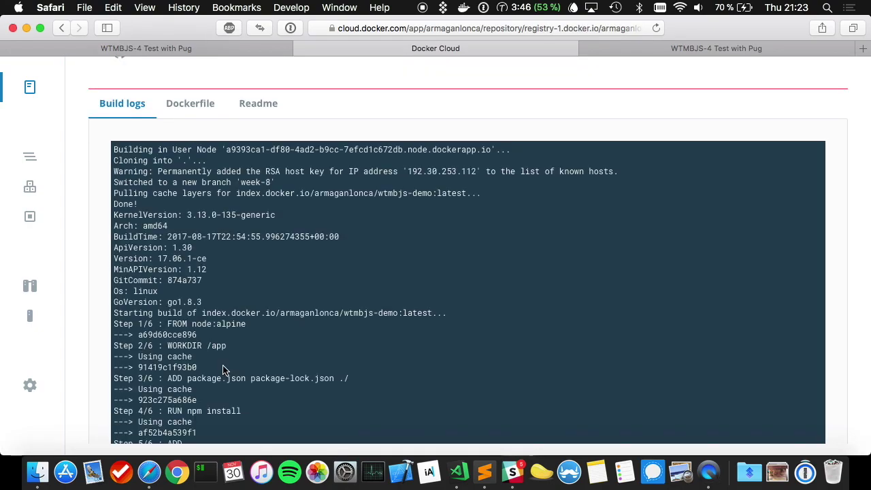
scroll(223, 370, down, 15)
scroll(223, 370, up, 8)
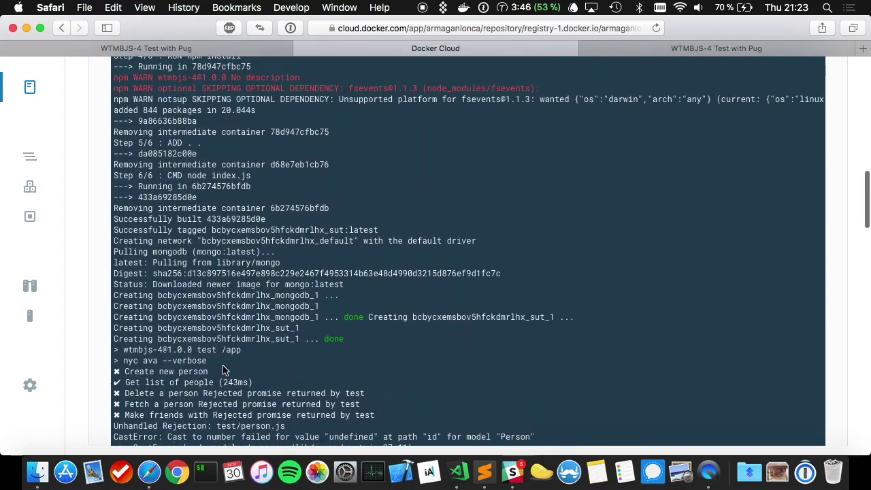
scroll(224, 370, down, 15)
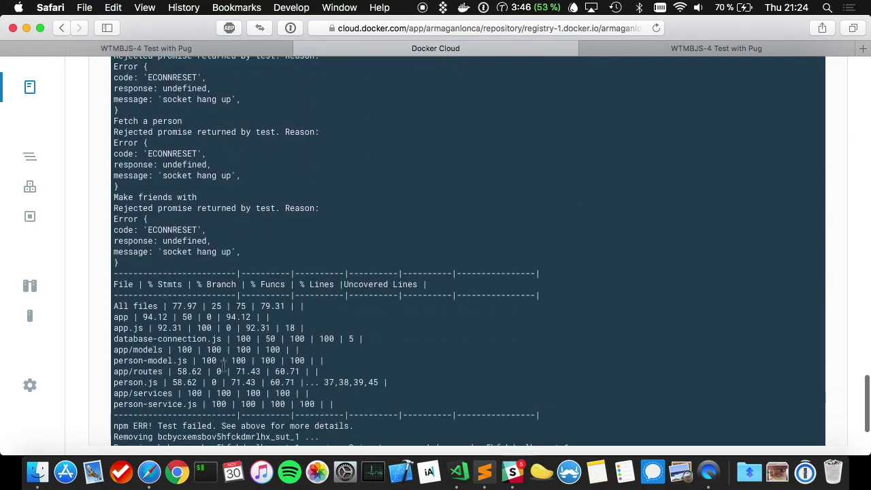
scroll(223, 368, up, 10)
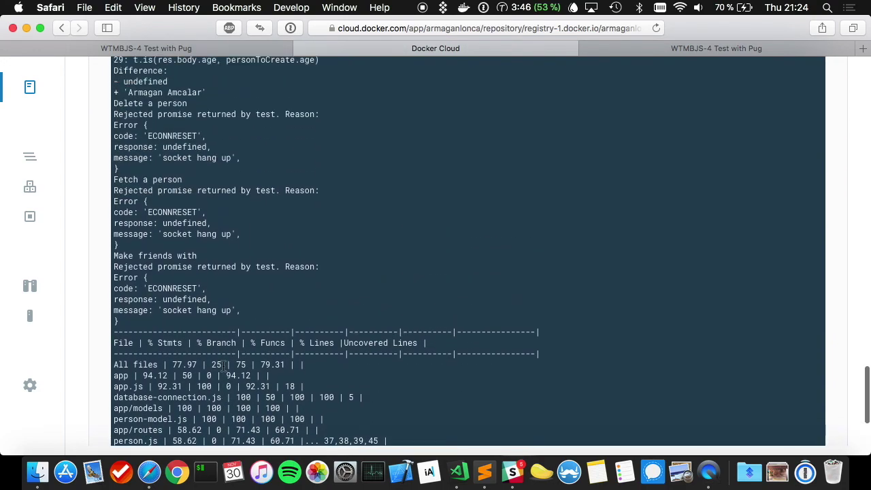
scroll(223, 367, up, 10)
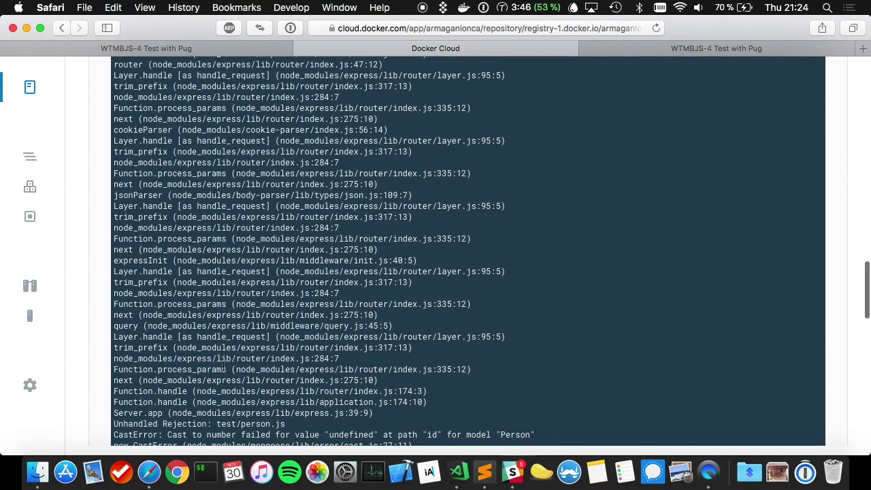
scroll(224, 368, up, 10)
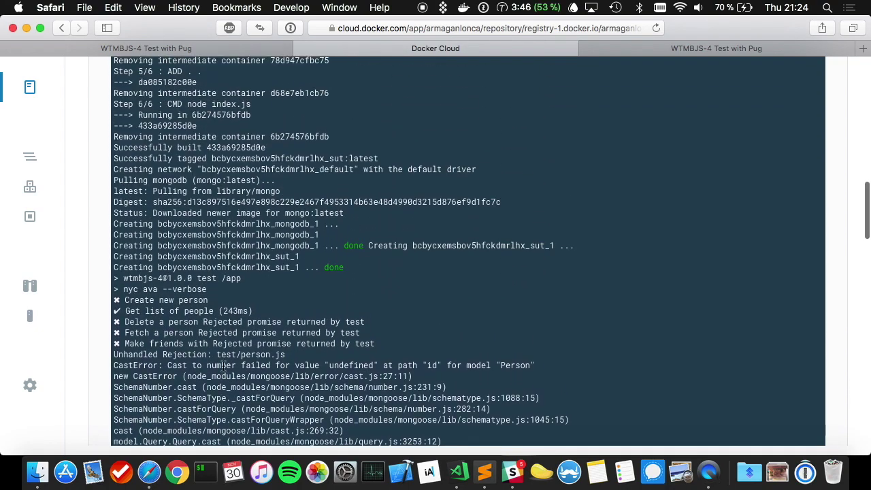
drag(125, 300, 238, 300)
click(239, 300)
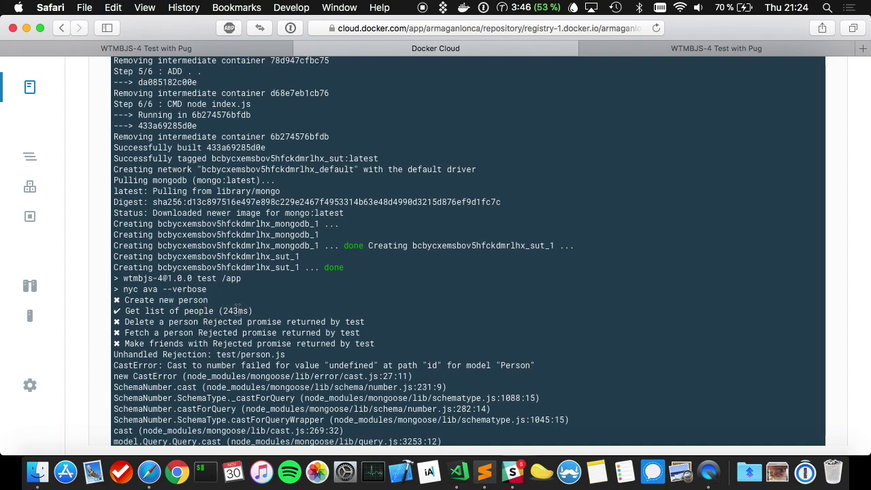
drag(218, 333, 342, 318)
click(273, 334)
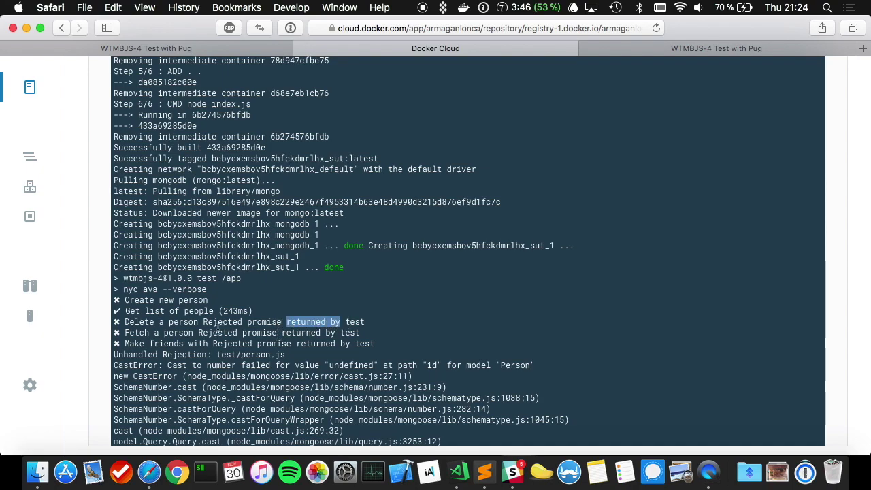
drag(124, 333, 218, 344)
click(210, 345)
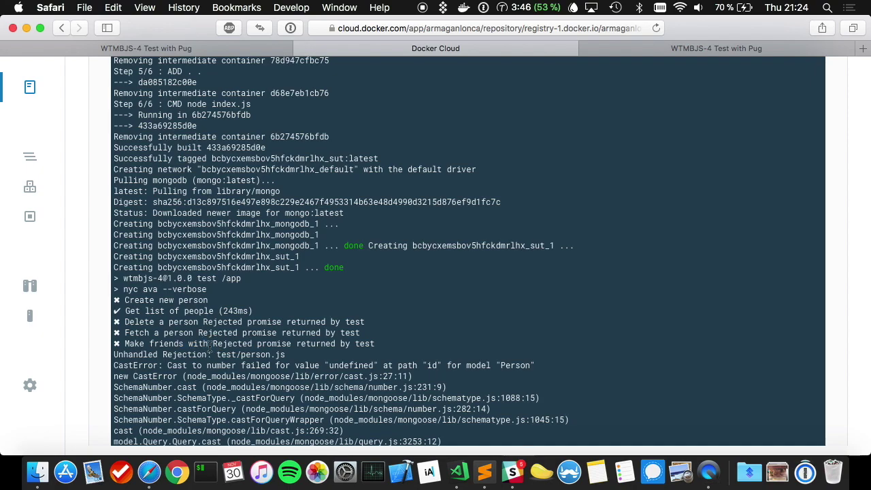
scroll(240, 333, up, 5)
scroll(240, 333, down, 4)
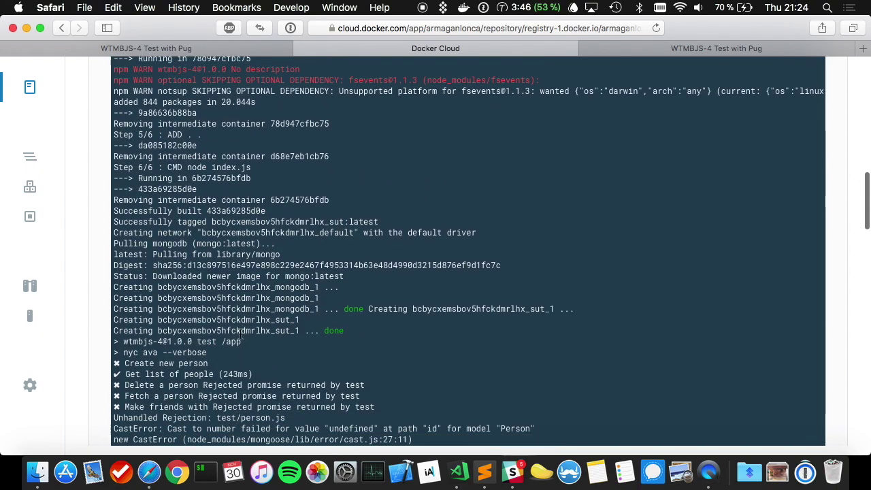
scroll(240, 333, up, 1)
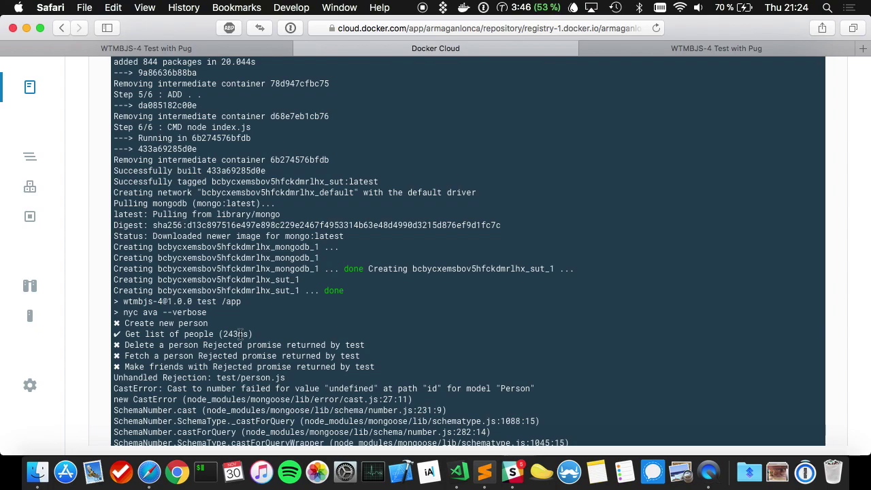
scroll(240, 334, down, 5)
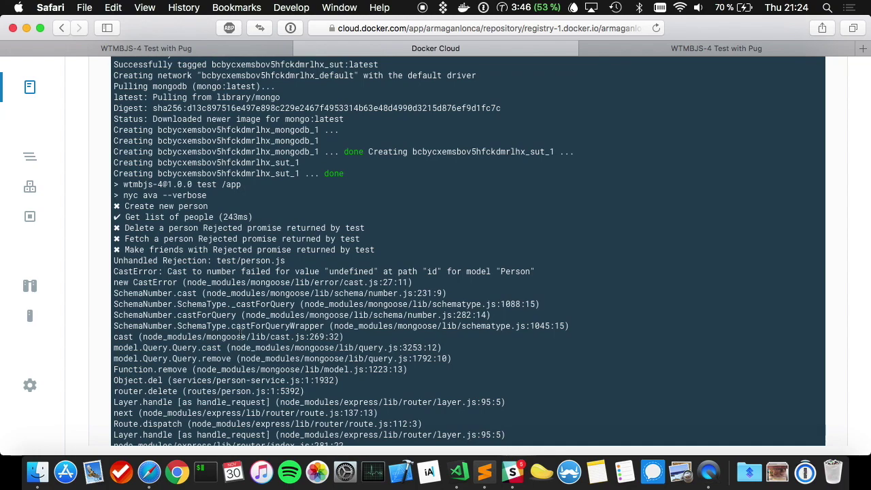
click(469, 484)
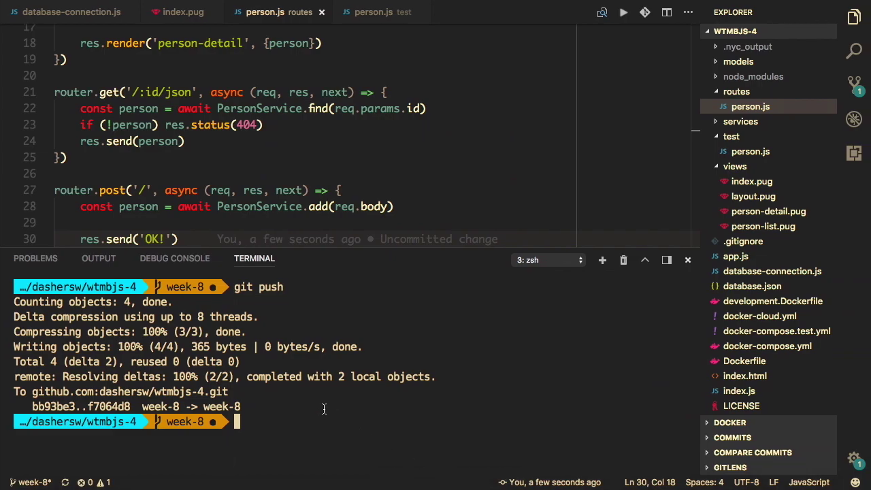
- Change res.send('OK!') back to res.send(person) in the person creation route
key(super+k)
click(308, 206)
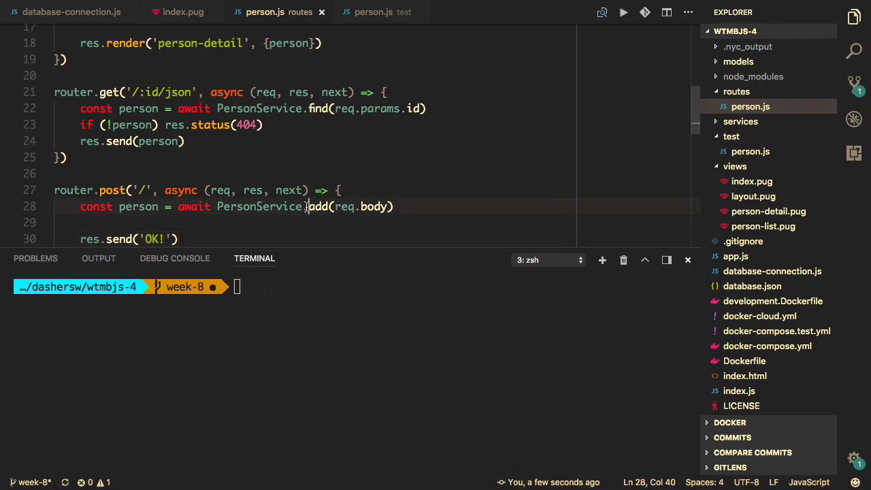
scroll(306, 207, down, 1)
key(super+z)
scroll(303, 206, down, 3)
key(super+z)
click(305, 206)
- Save routes/person.js and launch git gui from the terminal
click(335, 279)
key(super+s)
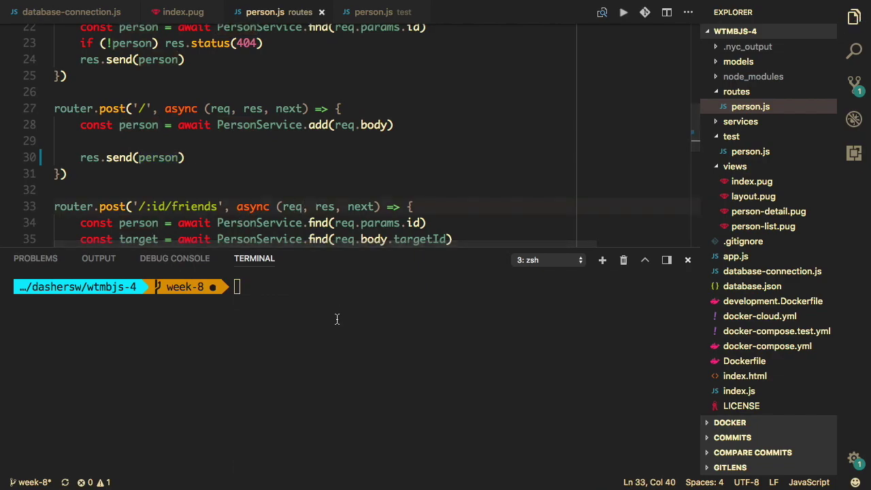
text(git gui)
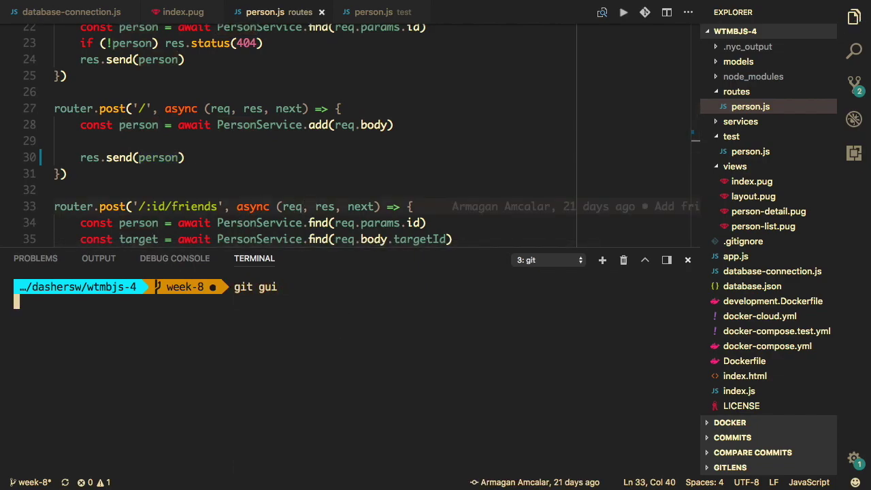
key(Return)
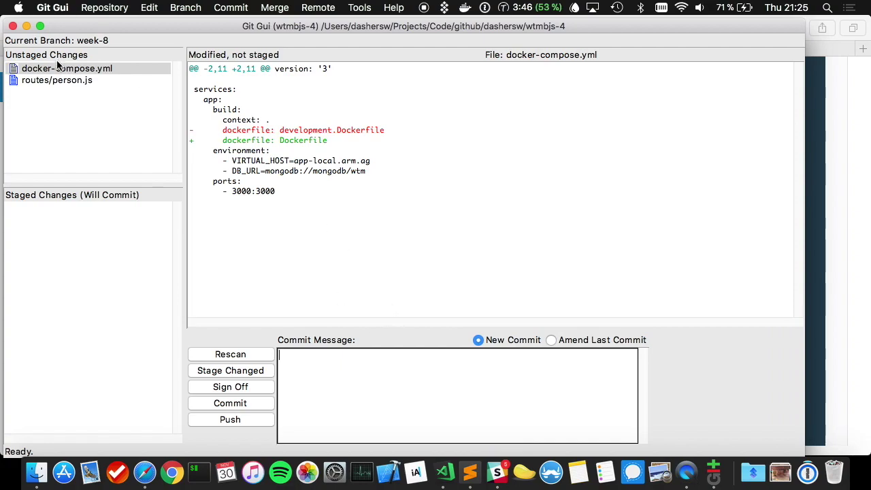
- Revert docker-compose.yml and commit routes/person.js as 'Fix broken person creation API'
key(super+j)
key(Return)
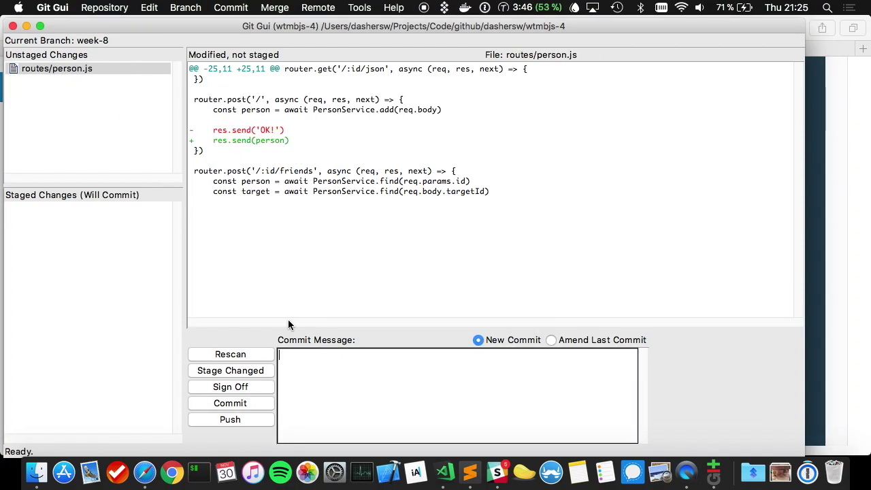
key(super+t)
text(ix broken person creation API)
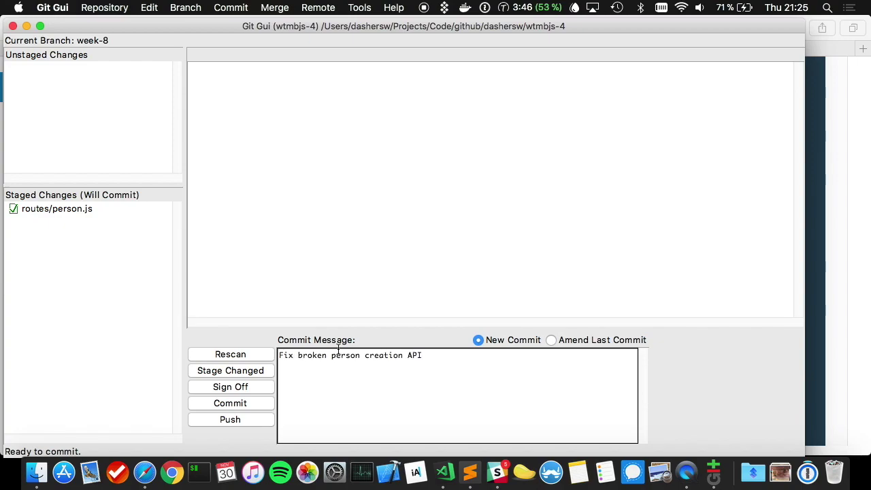
key(super+Return)
key(super+Tab)
- Run git push to move week-8 on GitHub to eb08c54, then return to Docker Cloud in Safari
key(ctrl+Right)
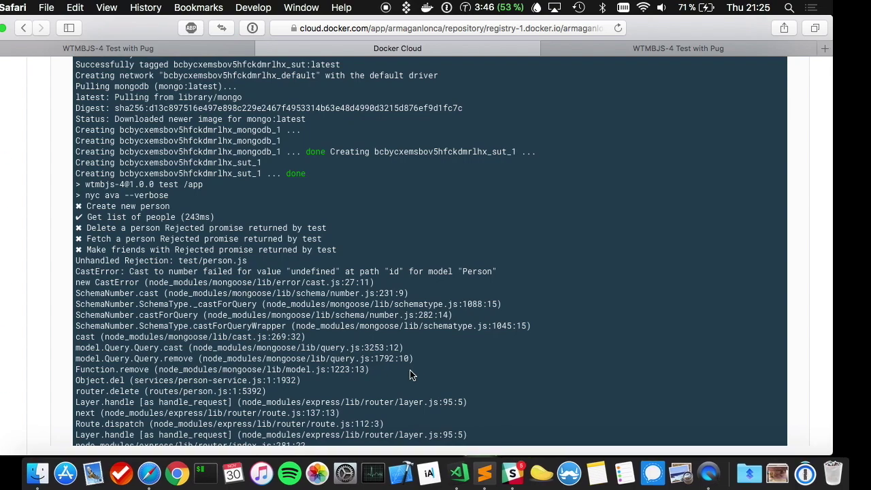
key(super+k)
text(git push)
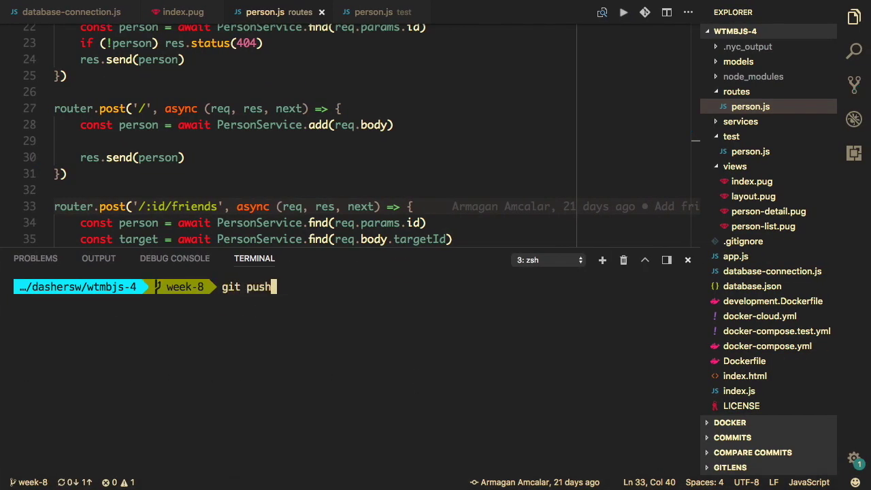
key(Return)
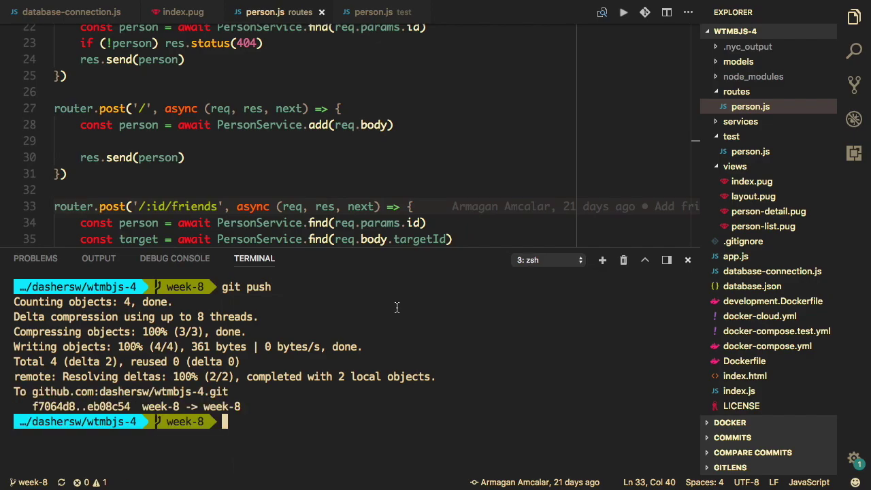
key(ctrl+Right)
key(super+Tab)
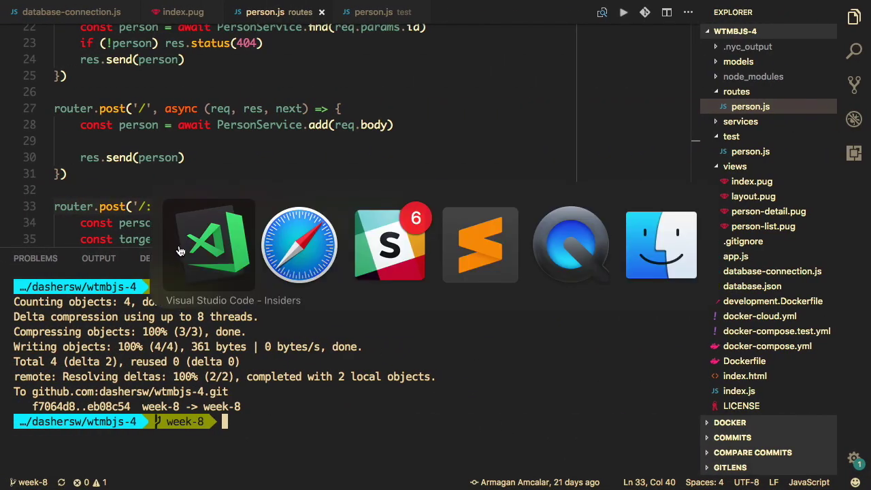
- Check the wtmbjs-demo repository's recent builds and the week-8 build notifications in Slack
scroll(274, 214, up, 15)
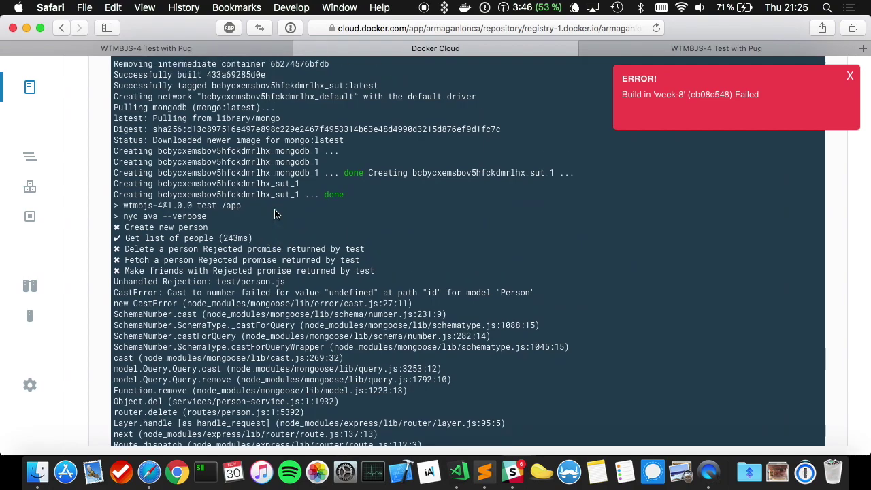
click(30, 155)
click(152, 203)
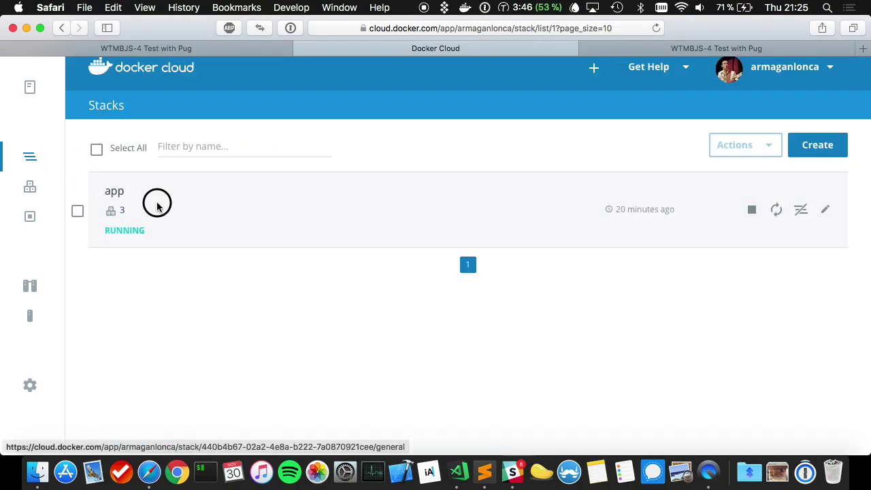
click(34, 87)
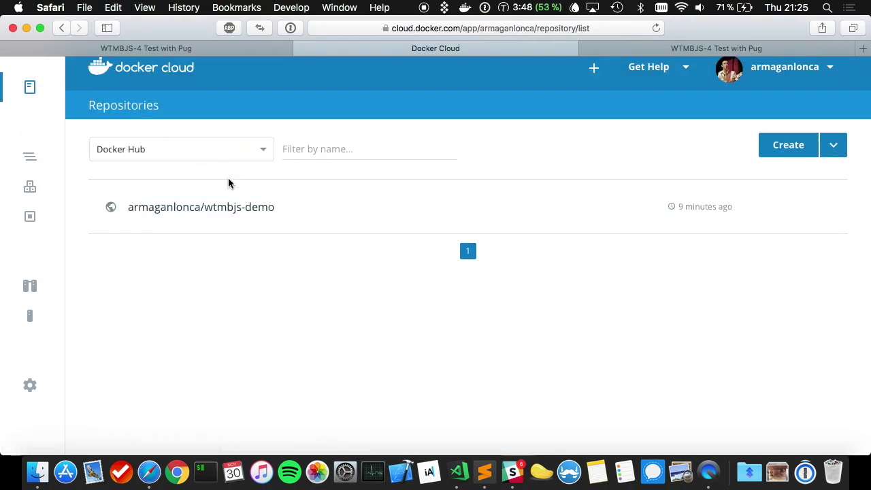
click(231, 202)
scroll(336, 237, down, 5)
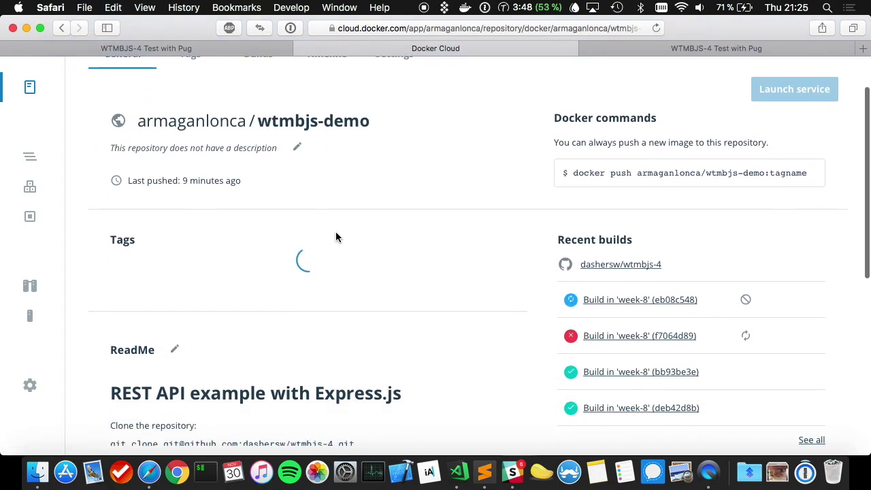
click(512, 472)
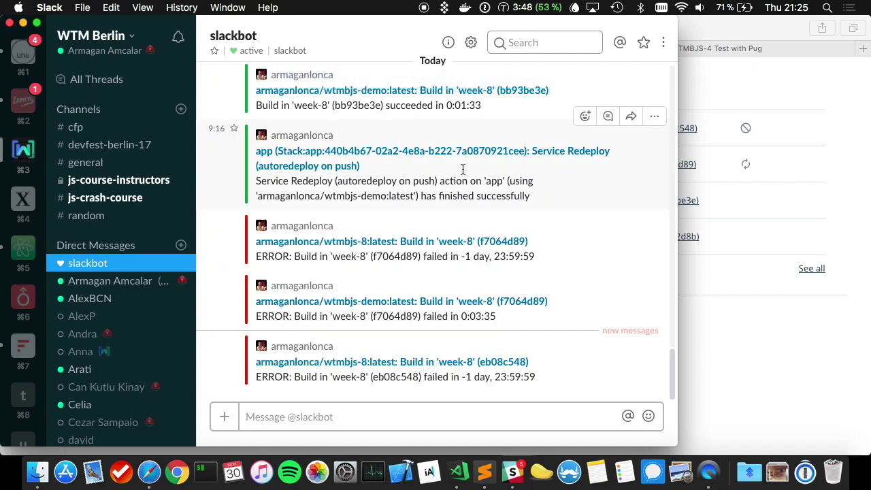
- Reload the live app in the WTMBJS-4 Test with Pug page
scroll(462, 129, up, 3)
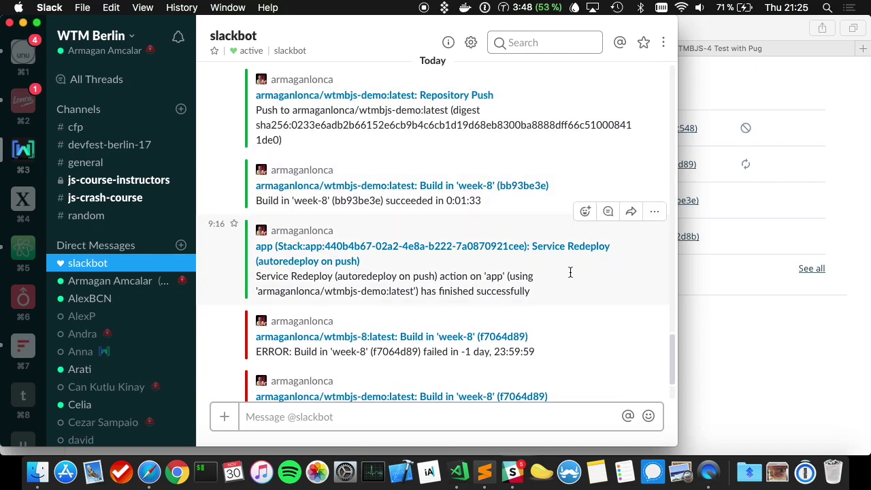
scroll(569, 272, down, 5)
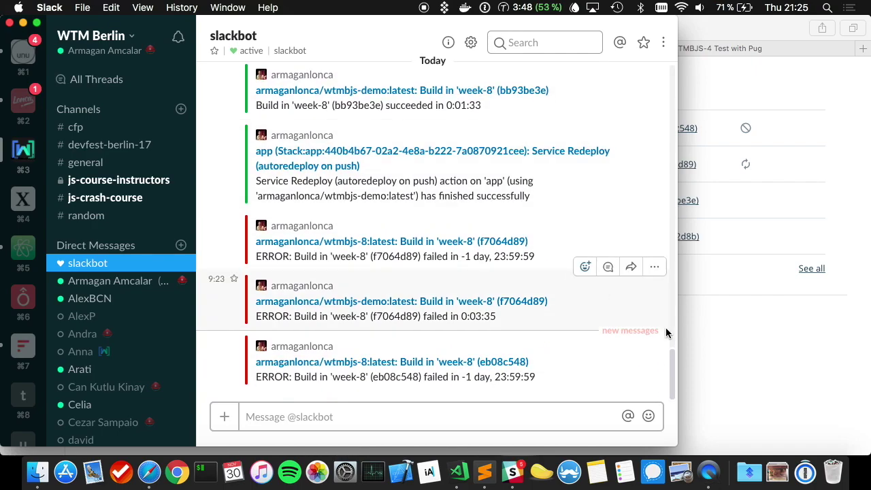
click(735, 366)
key(ctrl+Tab)
key(super+r)
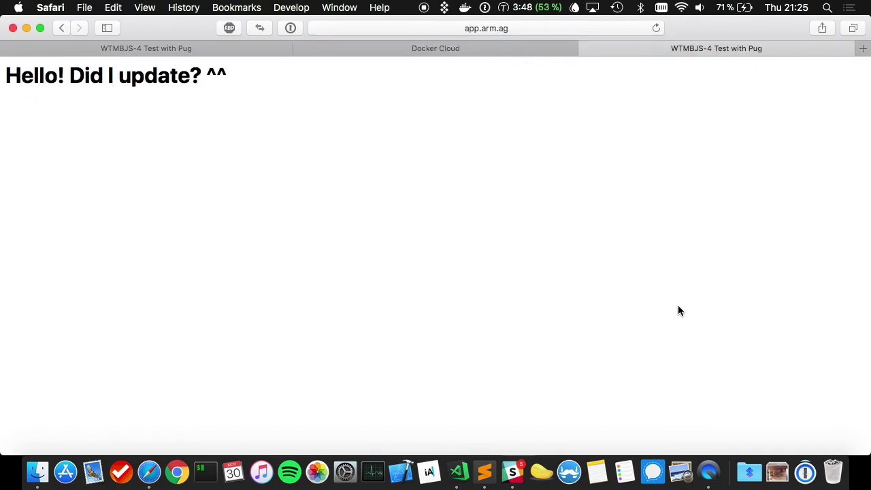
- Create a new person by resending the console's axios.post('/person') request with a new full name
key(super+l)
key(Escape)
key(alt+super+c)
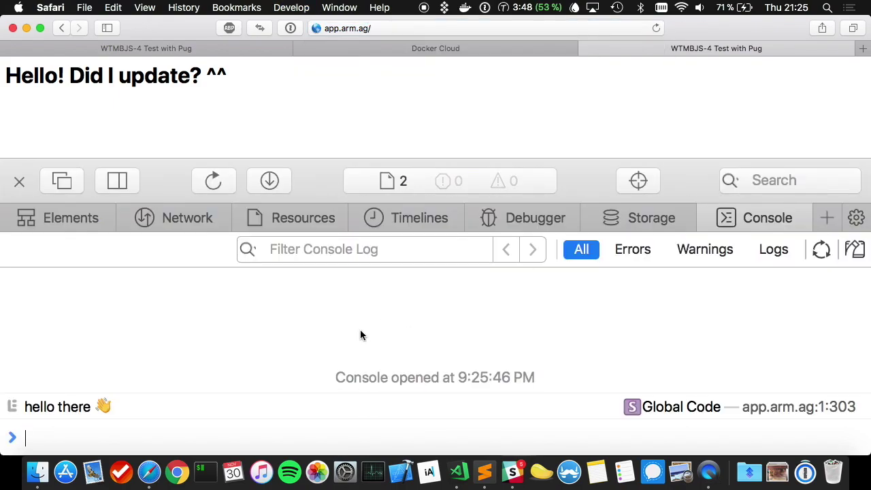
text(axios.post('/person', {name: 'Armagan Amcalar', address: 'Berlin'}).then(res => console.log(res.data)))
click(395, 438)
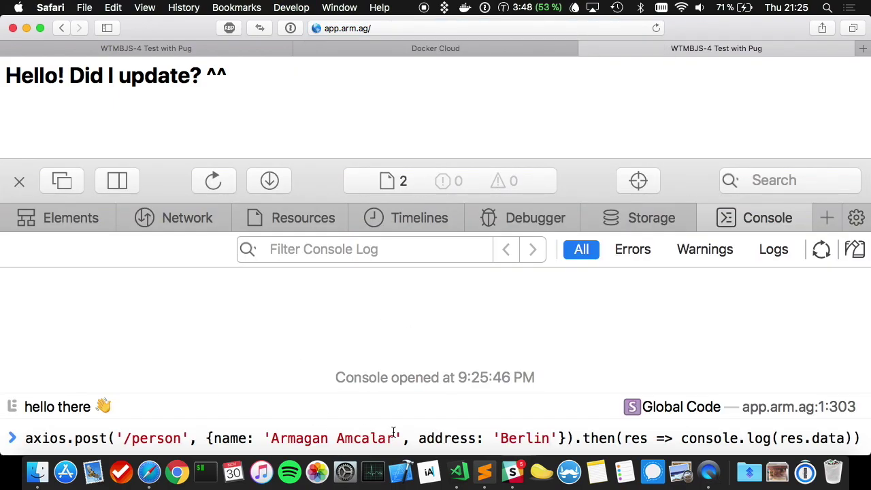
key(alt+shift+Left)
key(alt+shift+Left)
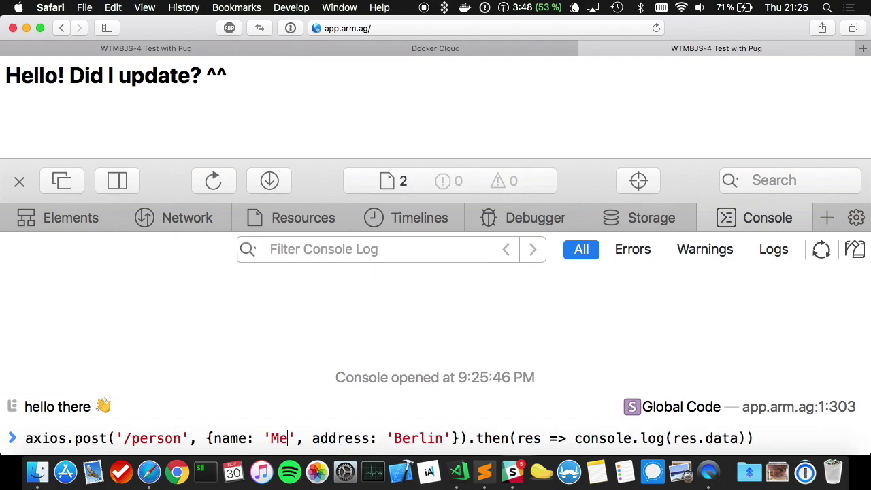
key(Return)
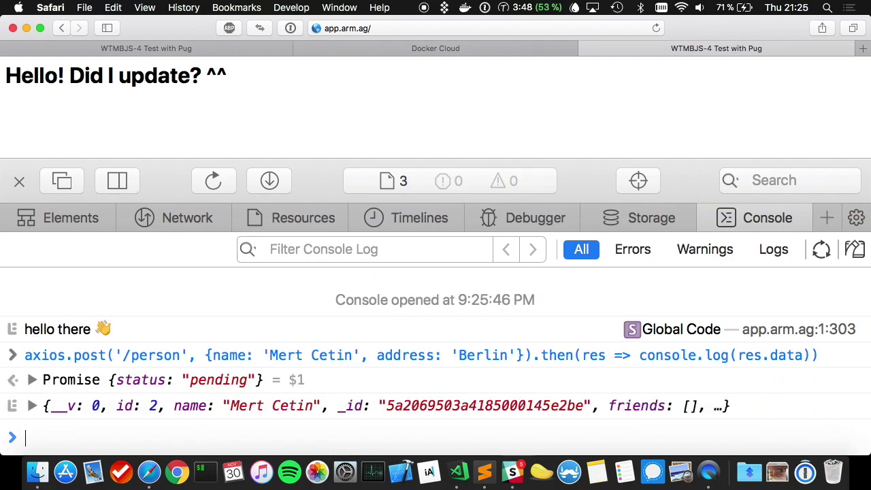
- Open the new person's details page at app.arm.ag/person/2
key(alt+super+i)
key(super+l)
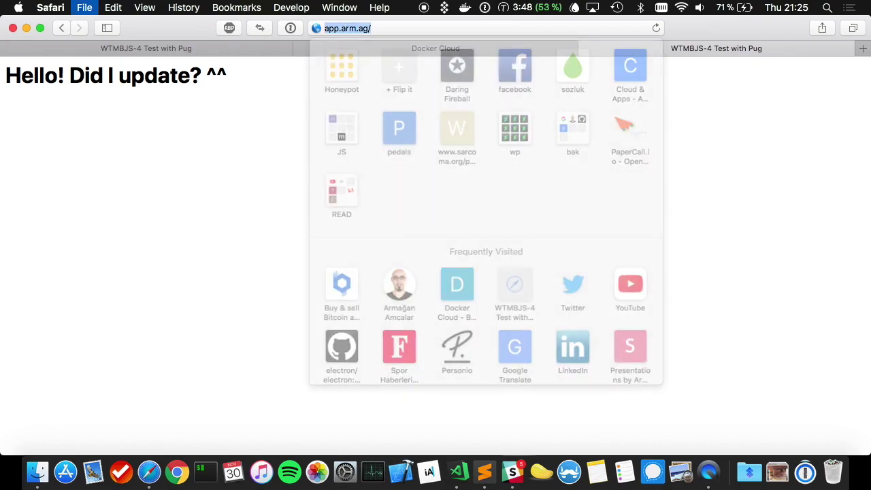
key(Right)
text(pe)
key(Return)
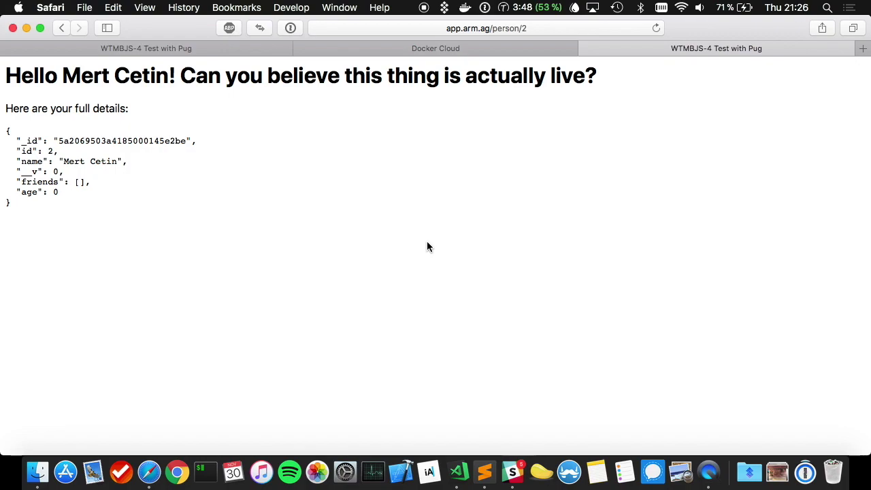
- Add a third person with another full name via axios.post, then return to Docker Cloud
key(alt+super+c)
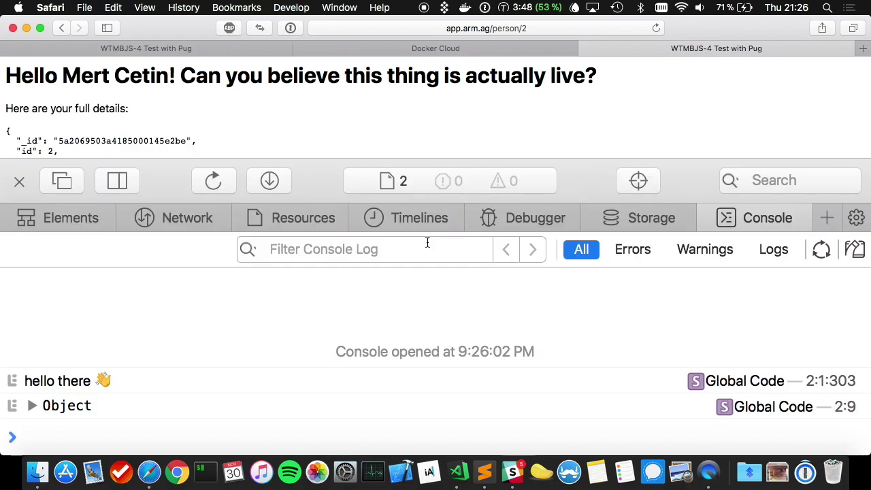
key(shift+alt+Left)
key(shift+alt+Left)
key(Return)
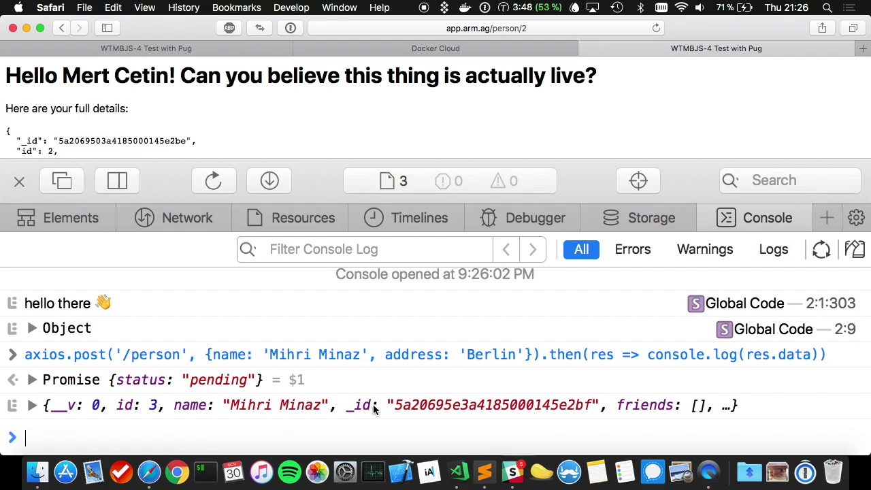
key(ctrl+shift+Tab)
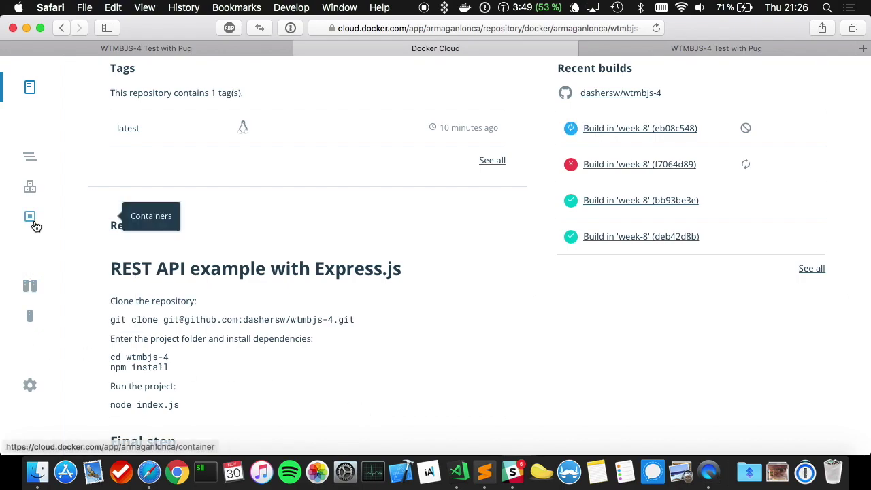
- Check Slack notifications, then open the wtmbjs-demo week-8 build eb08c548 details
click(30, 181)
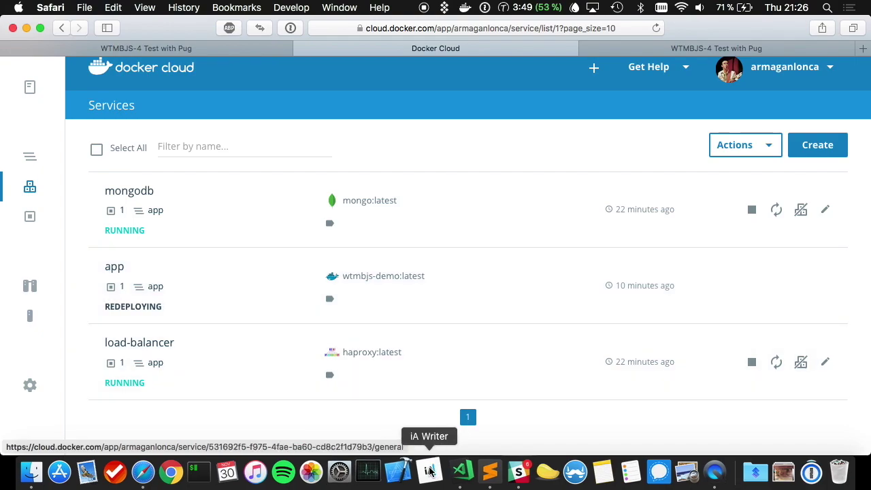
click(512, 470)
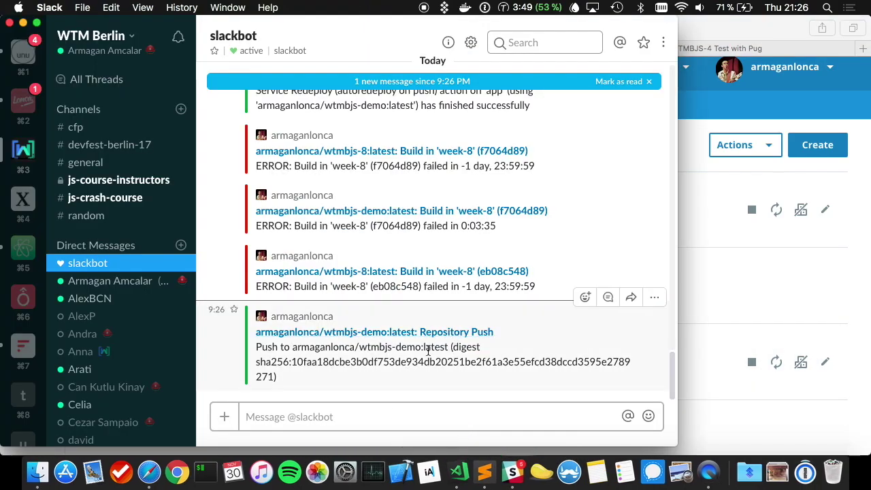
click(702, 328)
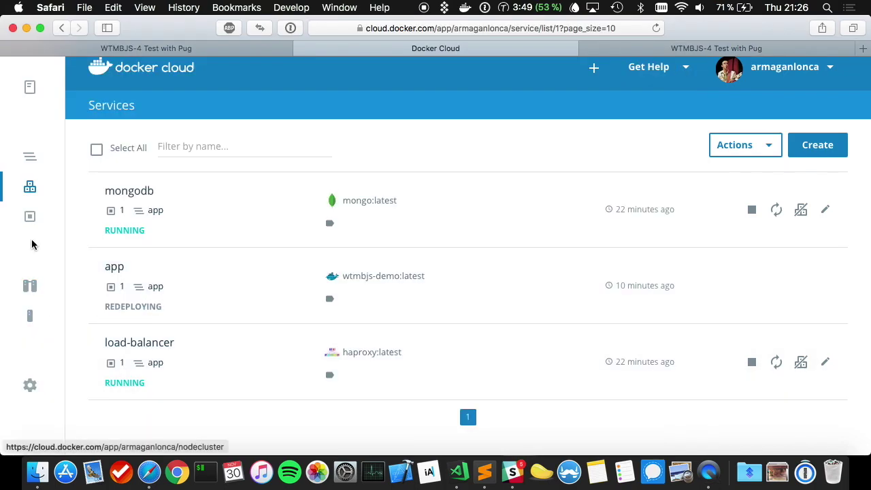
click(30, 167)
click(30, 90)
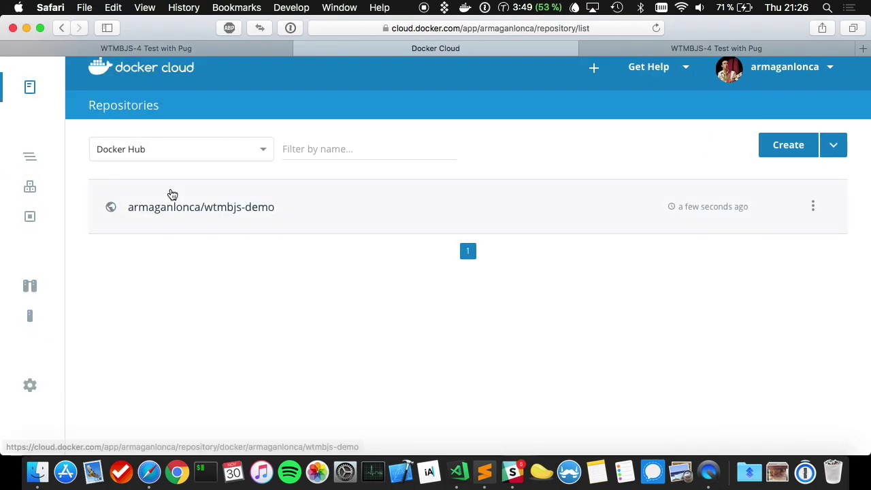
click(175, 203)
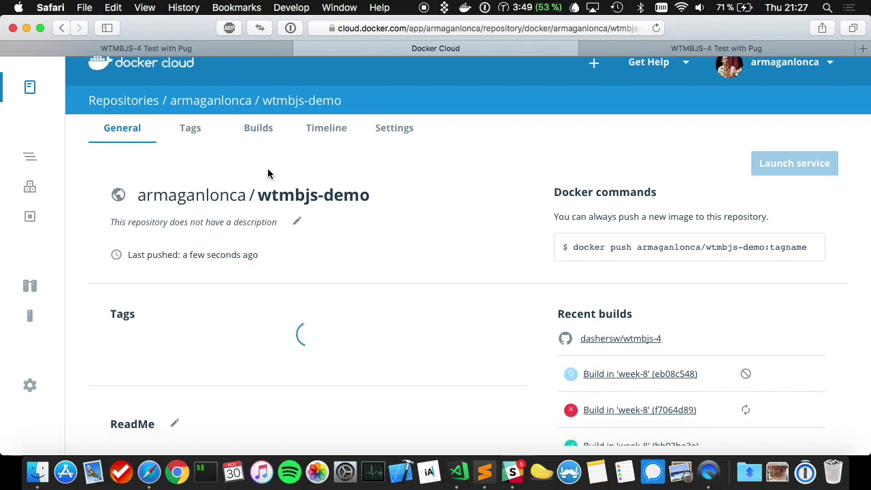
scroll(268, 173, down, 4)
scroll(267, 174, down, 1)
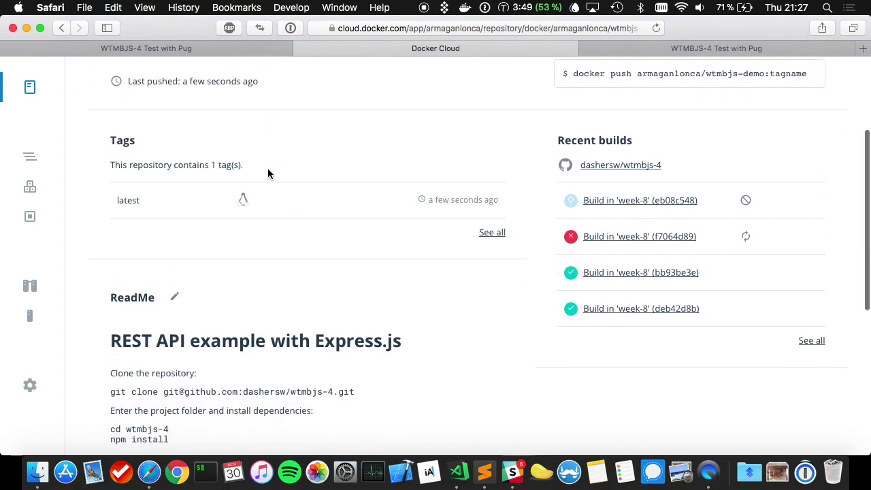
click(624, 204)
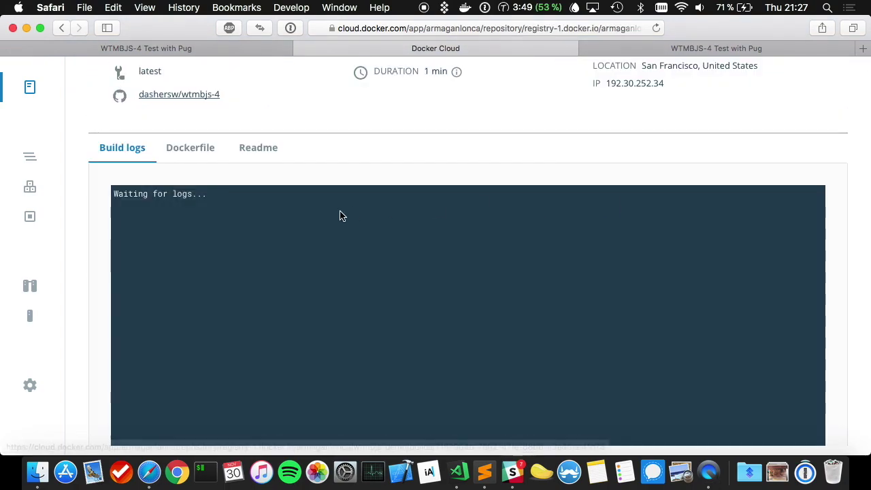
- Confirm the build succeeded in Slack and view the services list with app on wtmbjs-demo:latest
scroll(266, 124, down, 20)
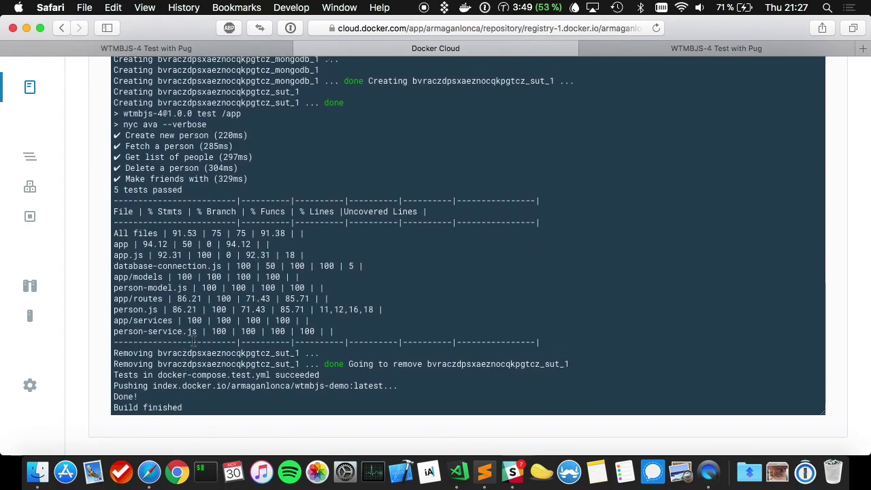
scroll(194, 341, up, 20)
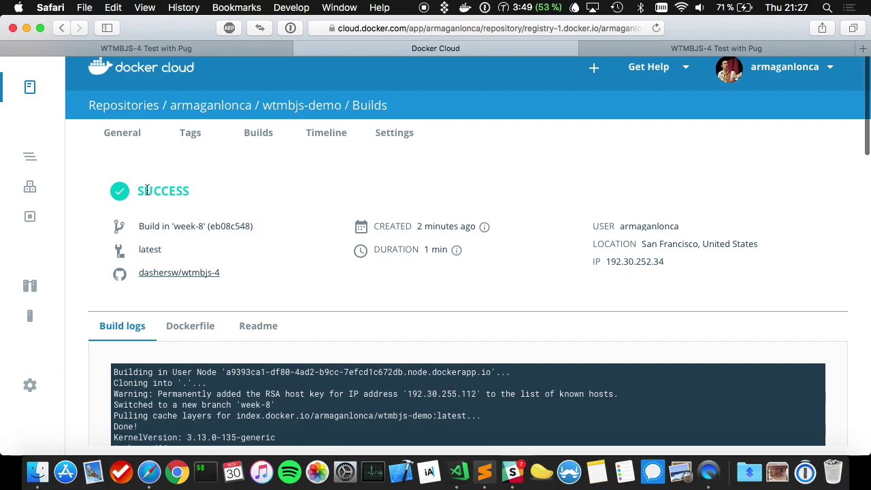
click(512, 472)
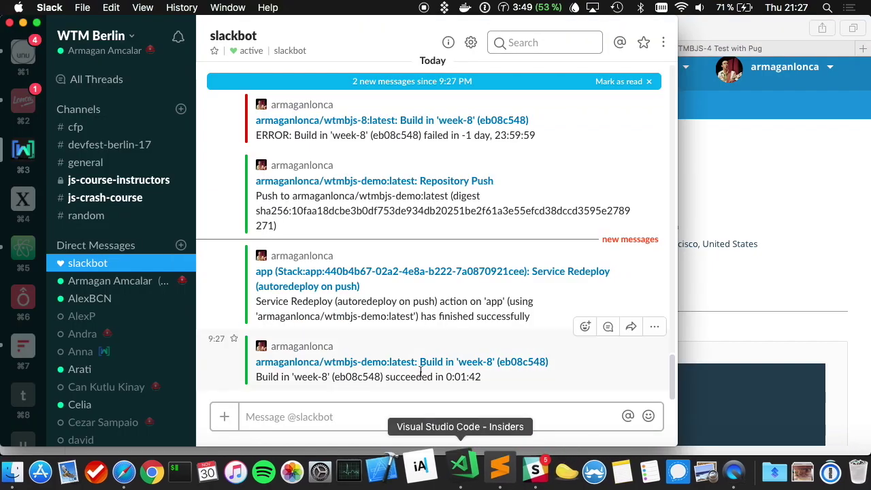
click(695, 305)
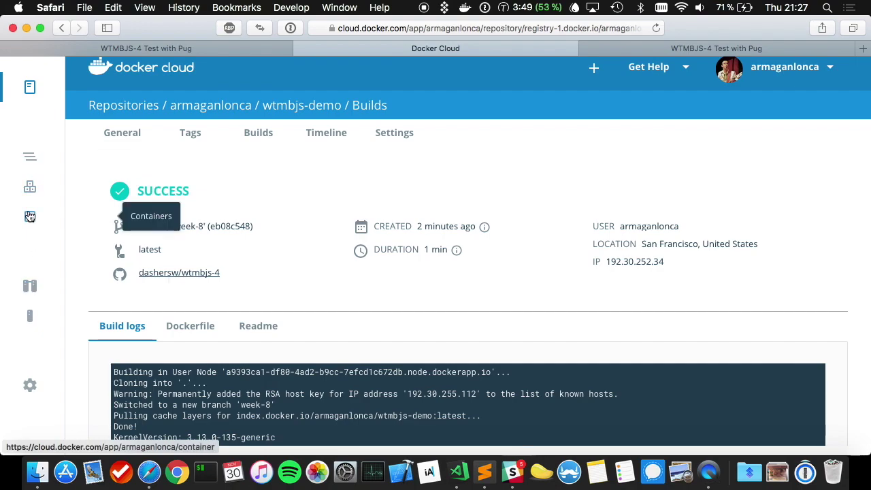
click(29, 187)
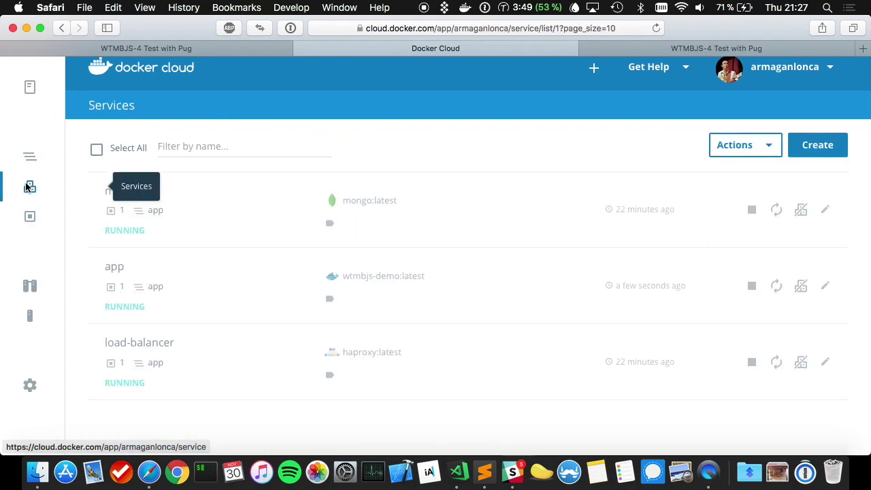
- Scale the app service to 10 containers and review app-1 through app-10 in its Containers list
click(194, 290)
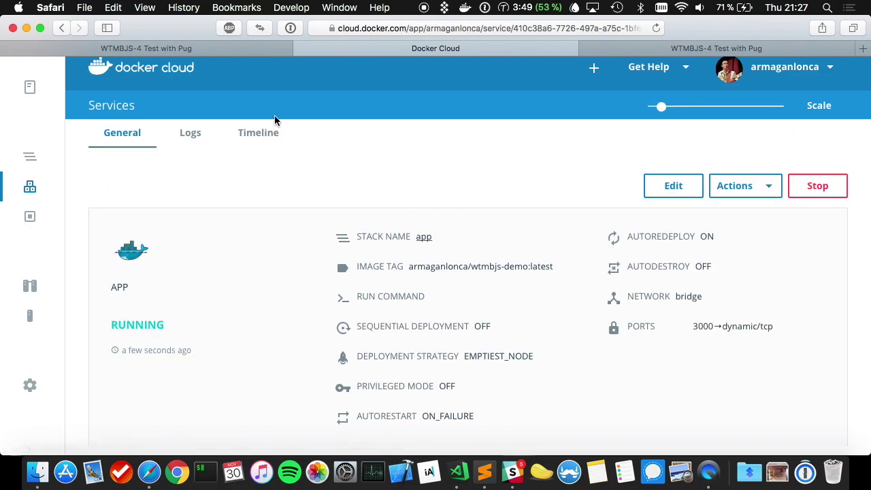
drag(661, 108, 790, 117)
click(825, 114)
scroll(220, 315, down, 5)
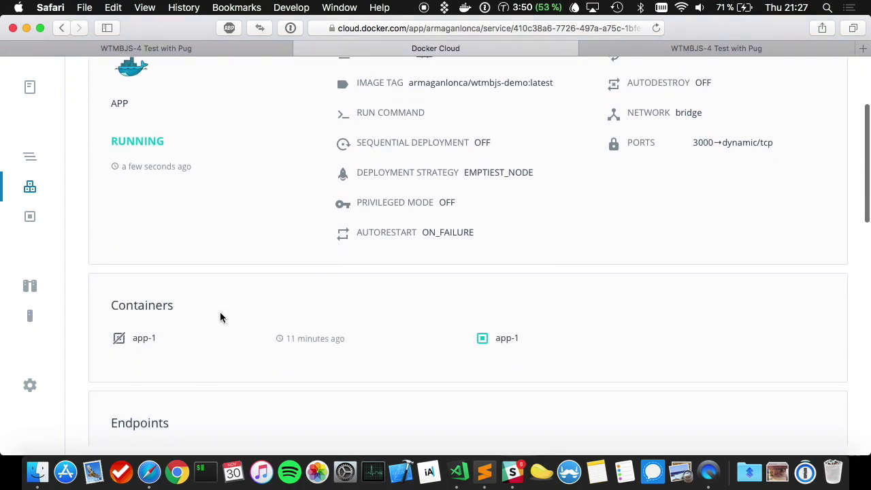
scroll(220, 315, down, 4)
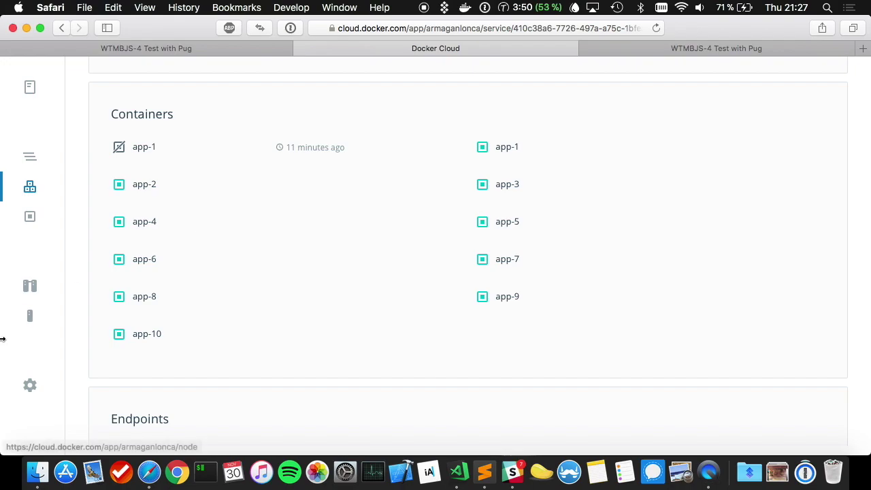
- Attempt to scale the app node cluster to the maximum 10 nodes, then cancel the billing request
click(41, 320)
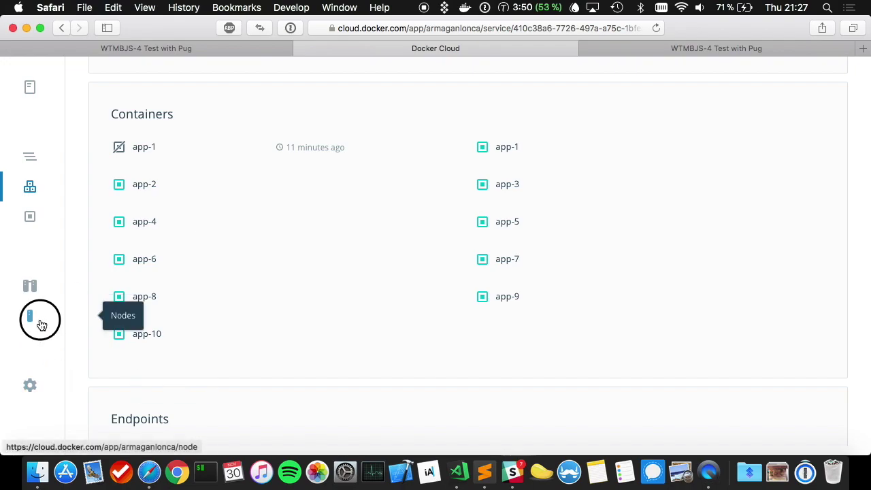
click(31, 287)
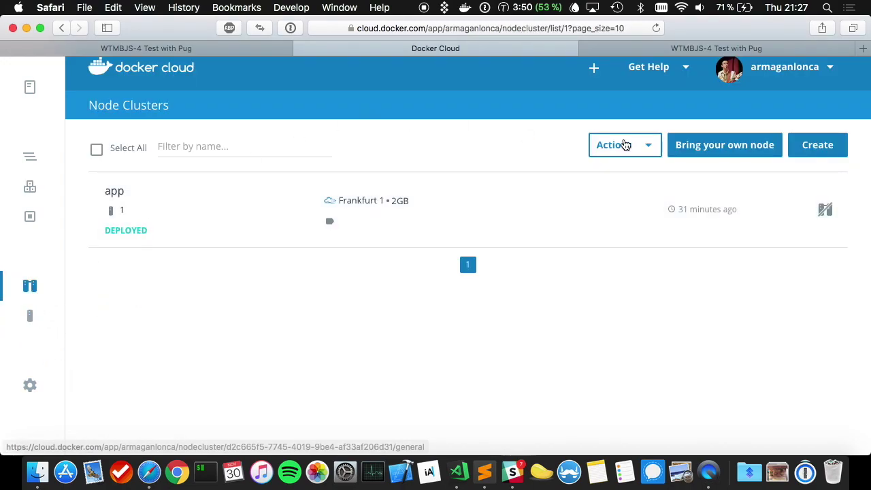
click(286, 213)
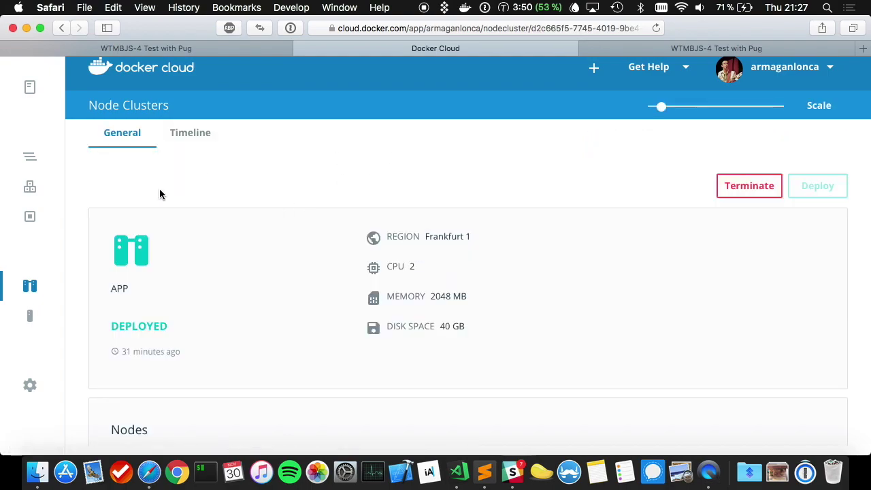
click(662, 108)
drag(661, 107, 763, 112)
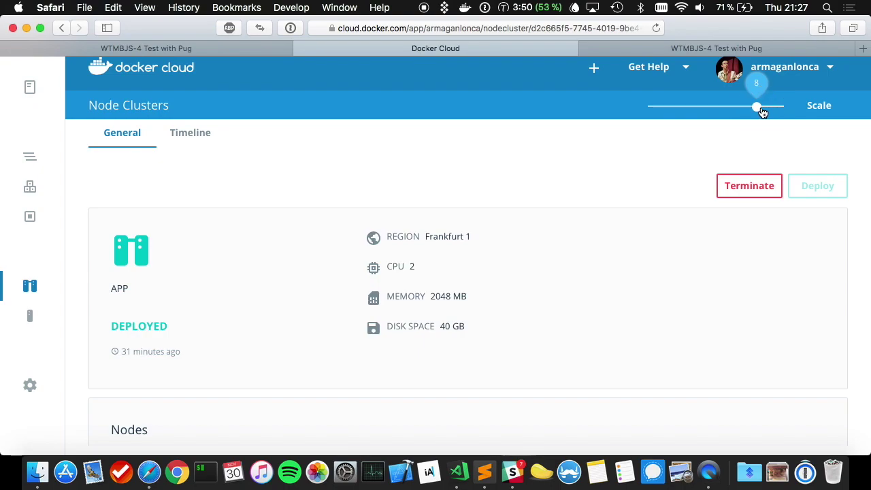
drag(760, 111, 819, 115)
click(819, 114)
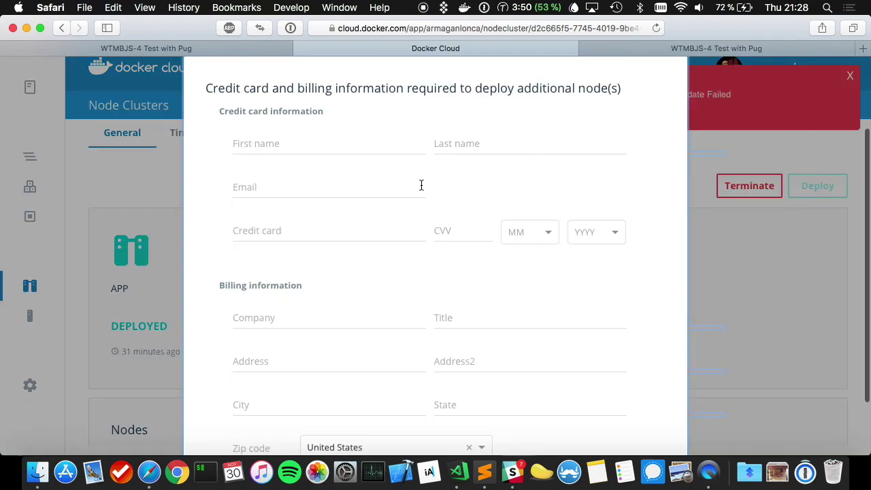
scroll(726, 138, down, 3)
click(550, 417)
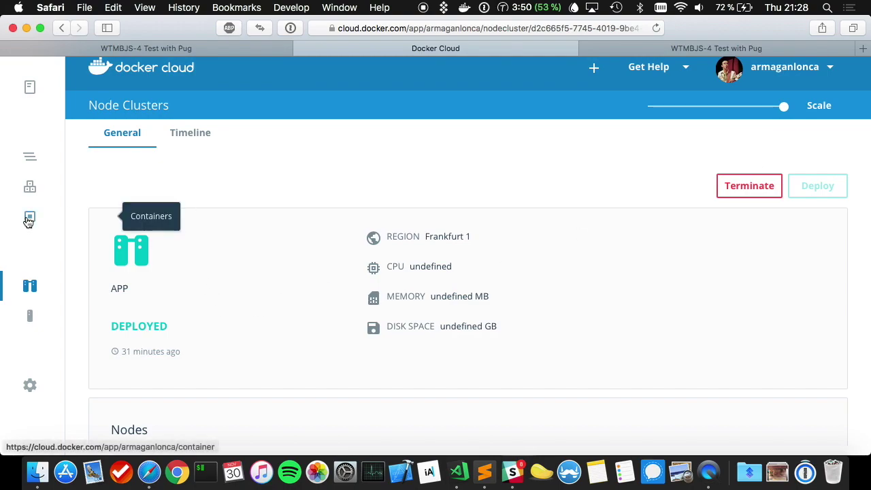
- Open the app service from Services and scroll to its running containers app-1 through app-9
click(31, 185)
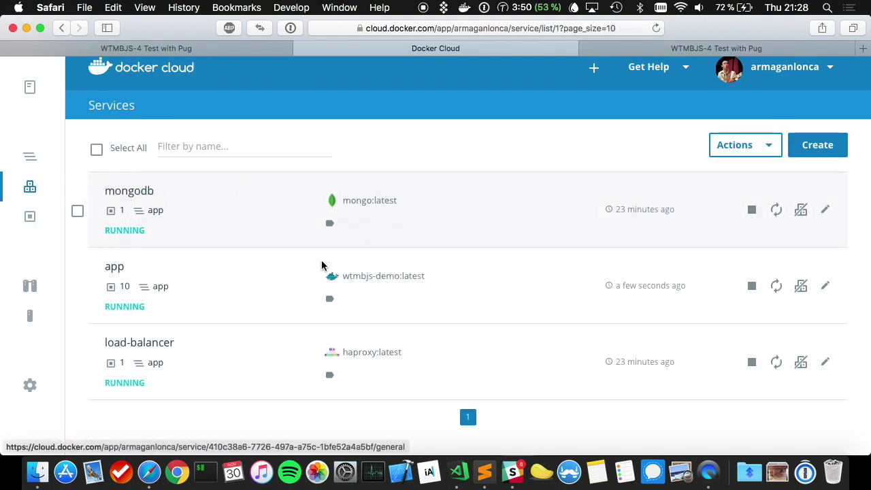
click(313, 296)
scroll(282, 305, down, 5)
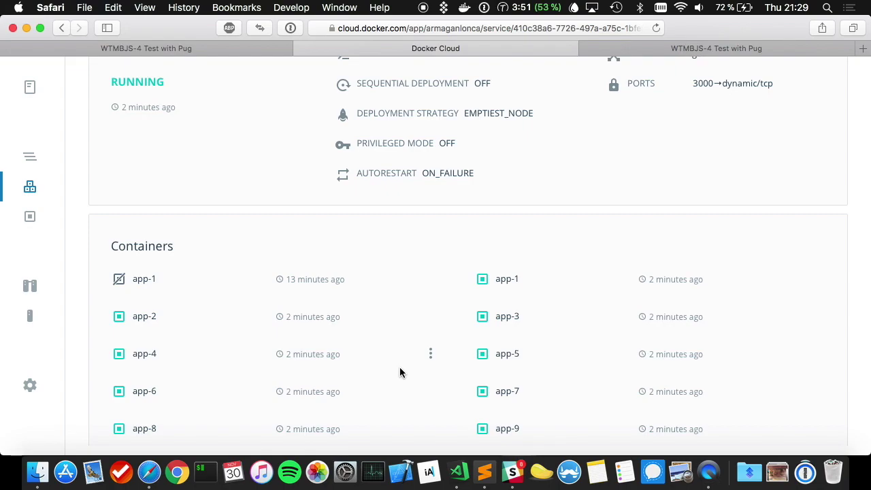
click(513, 472)
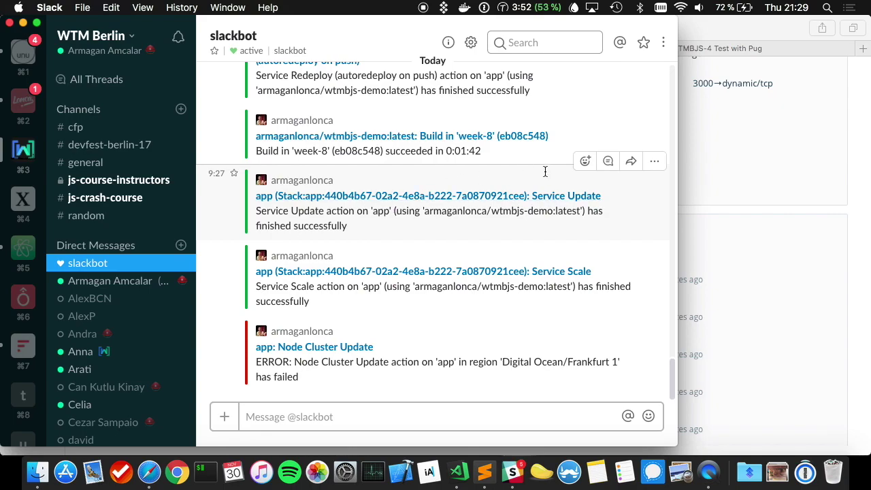
click(762, 170)
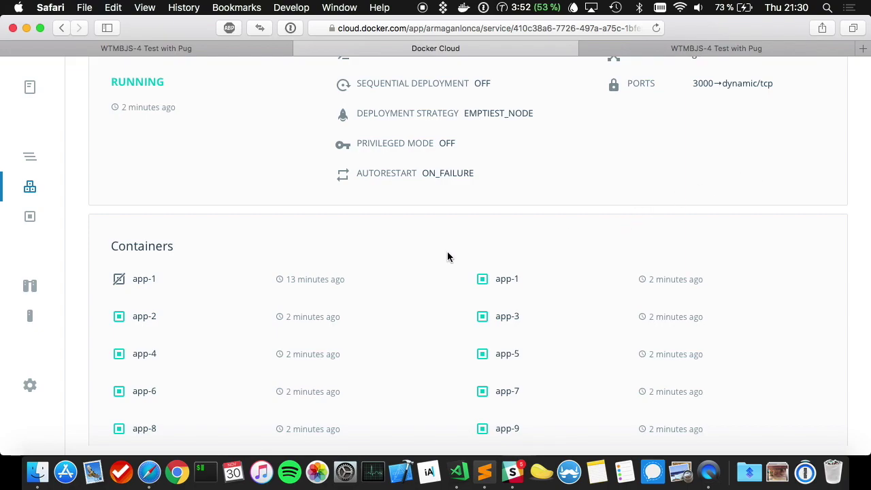
- Show the node clusters list with the app cluster's 1 node in Frankfurt 1 (2GB)
scroll(448, 251, down, 5)
click(27, 297)
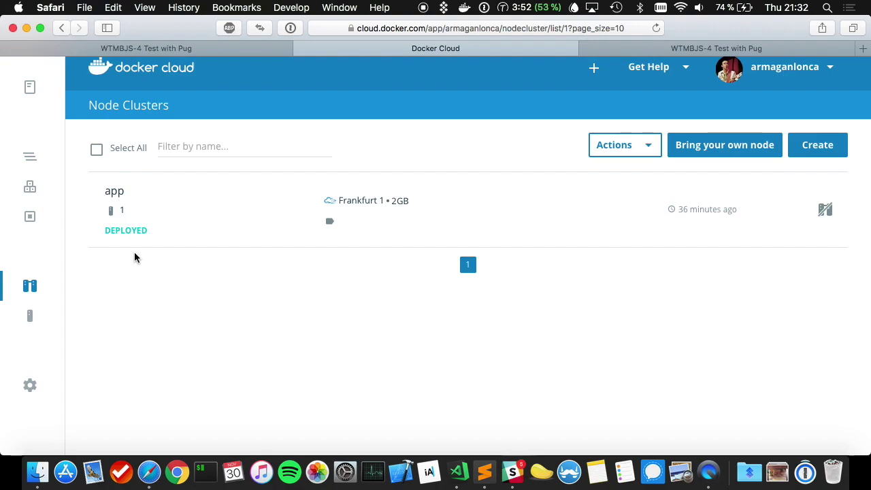
- View the Nodes list, start Bring your own node, then cancel the billing details request
scroll(134, 258, up, 1)
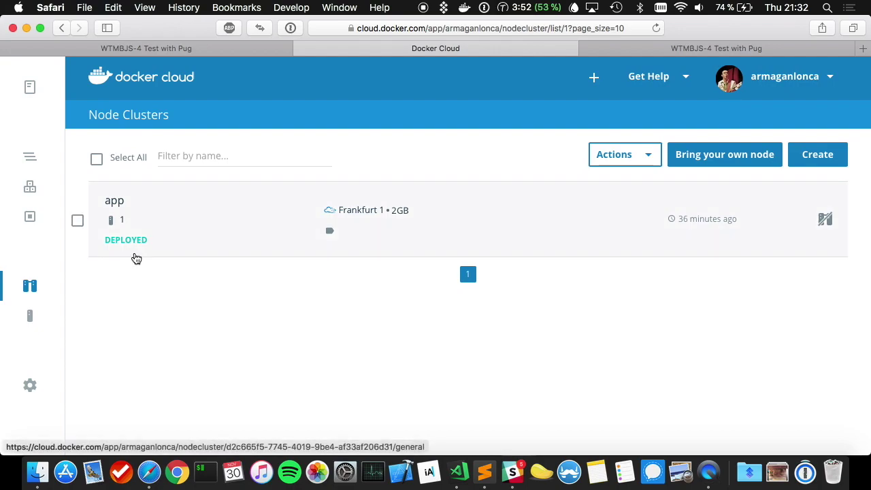
click(30, 319)
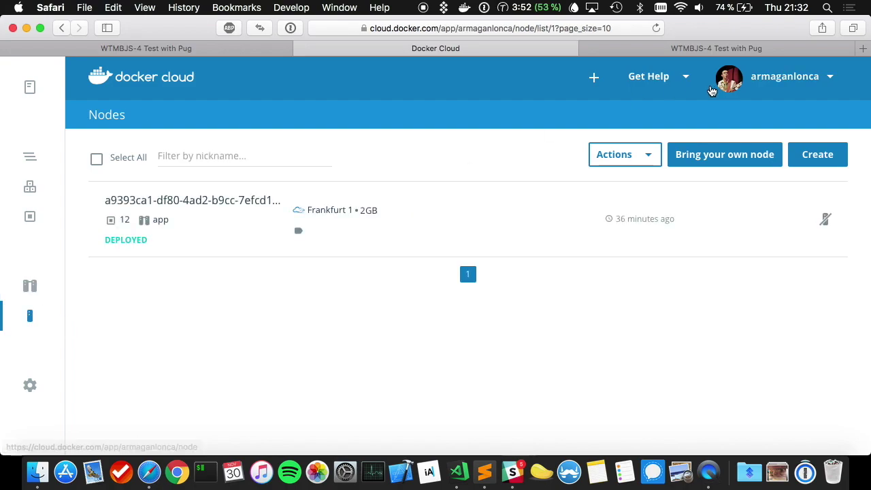
click(710, 155)
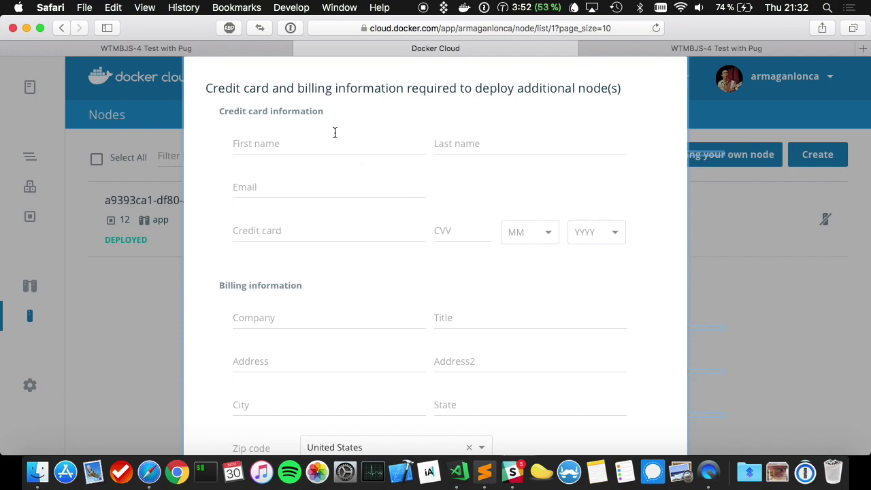
scroll(592, 229, up, 3)
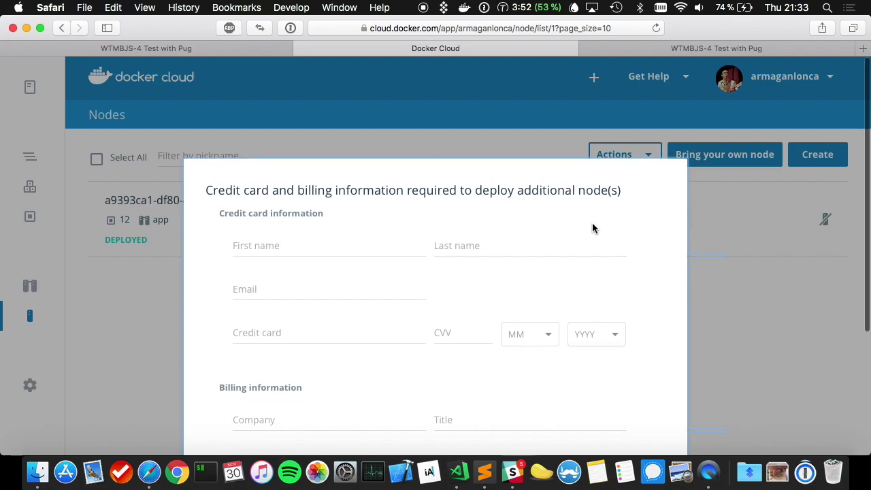
scroll(593, 229, down, 5)
click(570, 411)
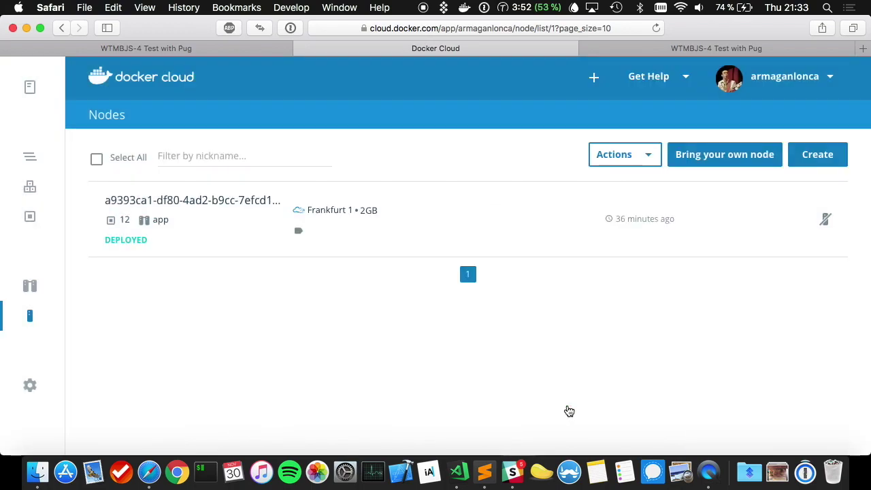
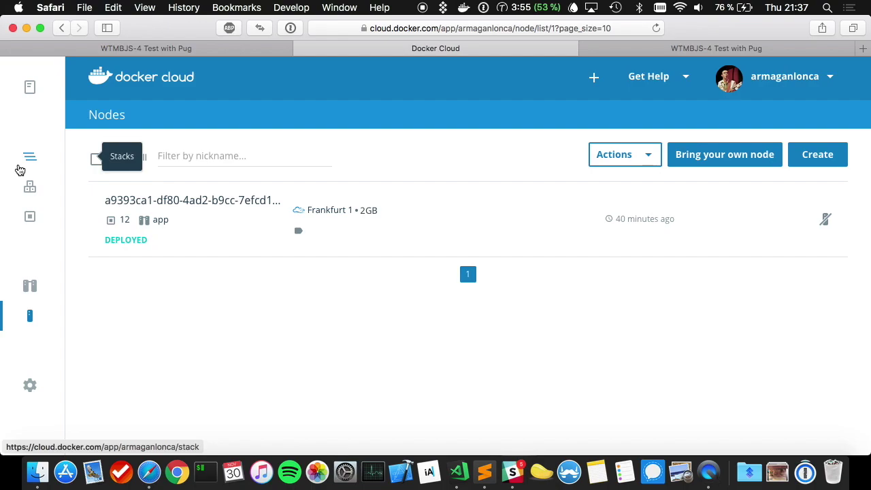
- Copy the node's IP address 46.101.109.146 from its details page
click(182, 199)
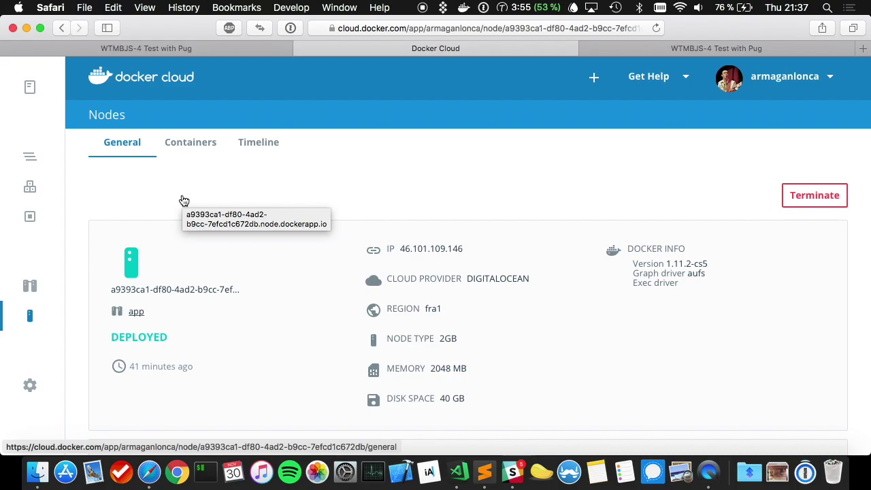
drag(461, 249, 398, 249)
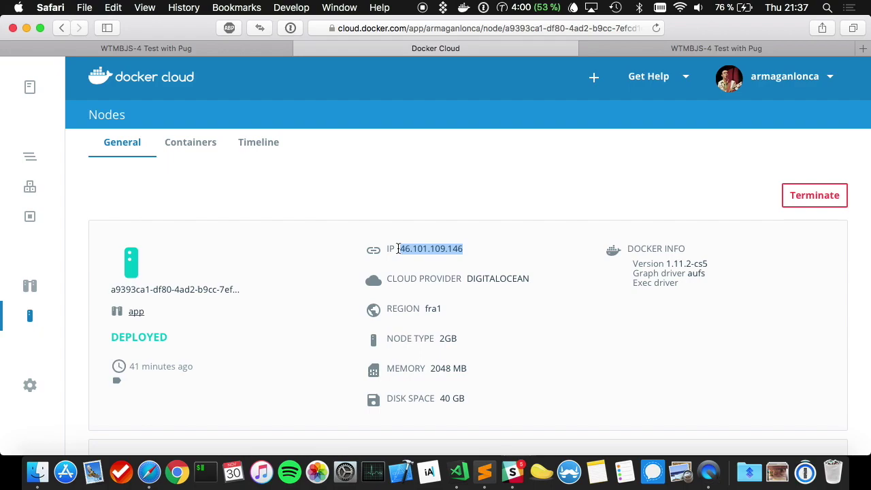
key(super+c)
- Load the IP in a new Safari tab, see 503 Service Unavailable, then return to Docker Cloud
key(super+t)
key(super+v)
key(Return)
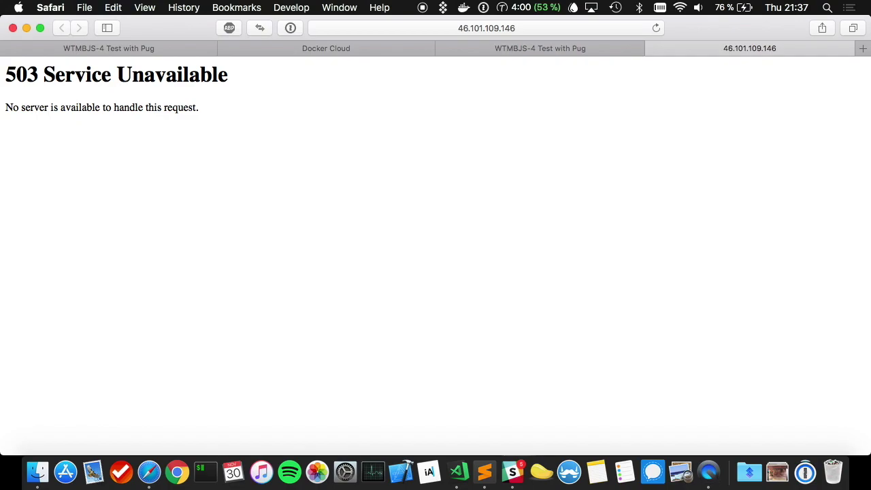
key(ctrl+shift+Tab)
key(ctrl+shift+Tab)
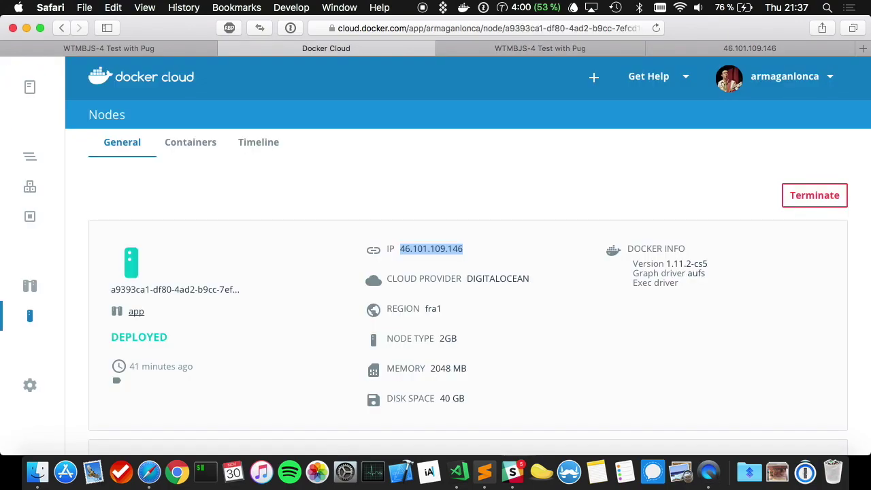
- Change the app stack's Stackfile port entry to 3000:3000 and save it
click(31, 160)
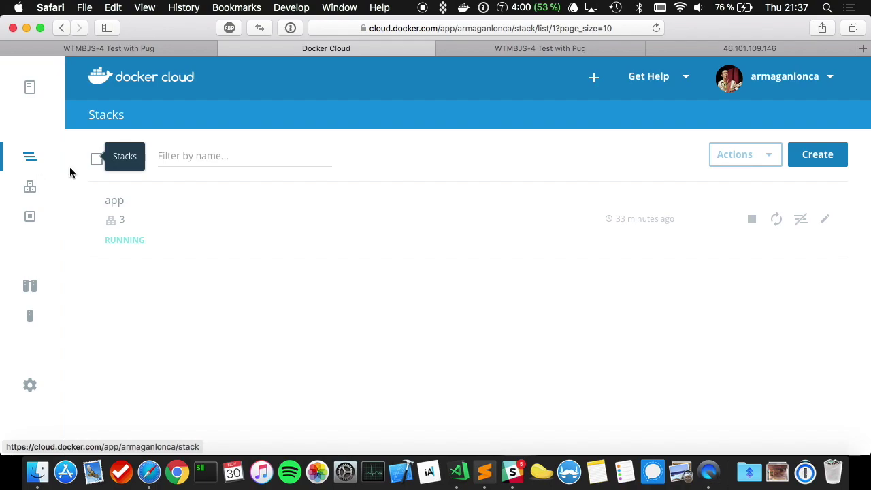
click(284, 226)
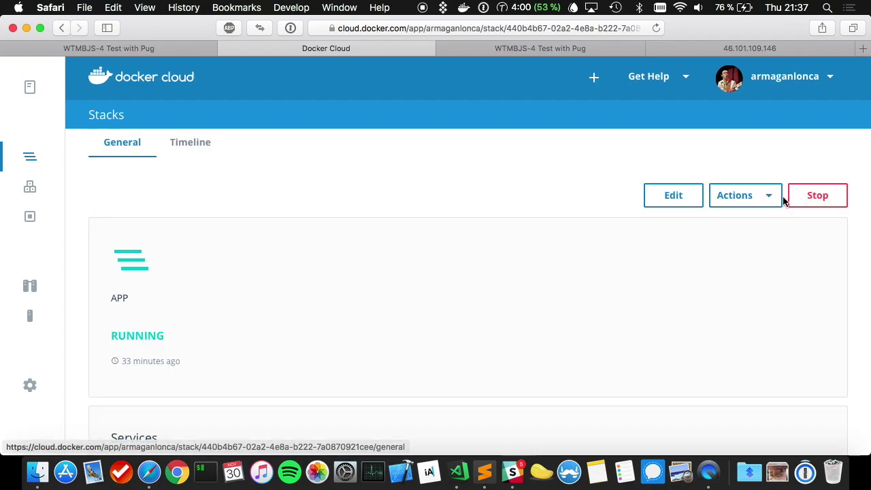
click(699, 203)
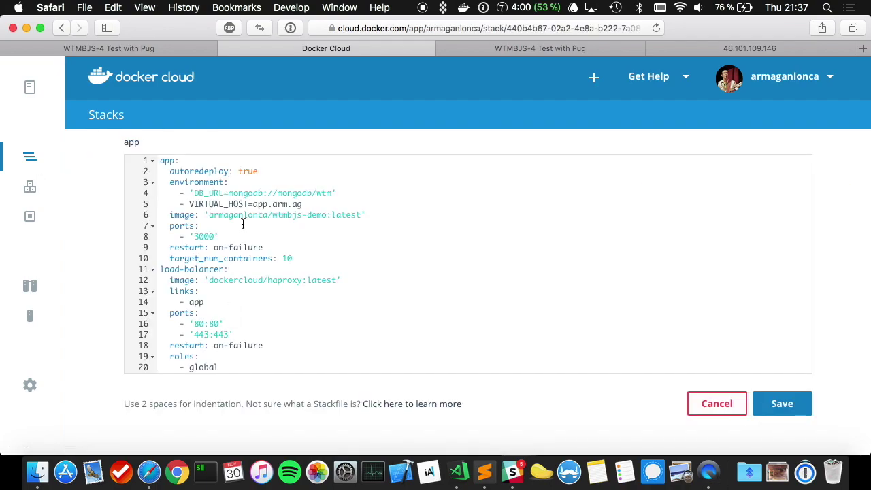
click(233, 239)
key(Left)
text(:3000)
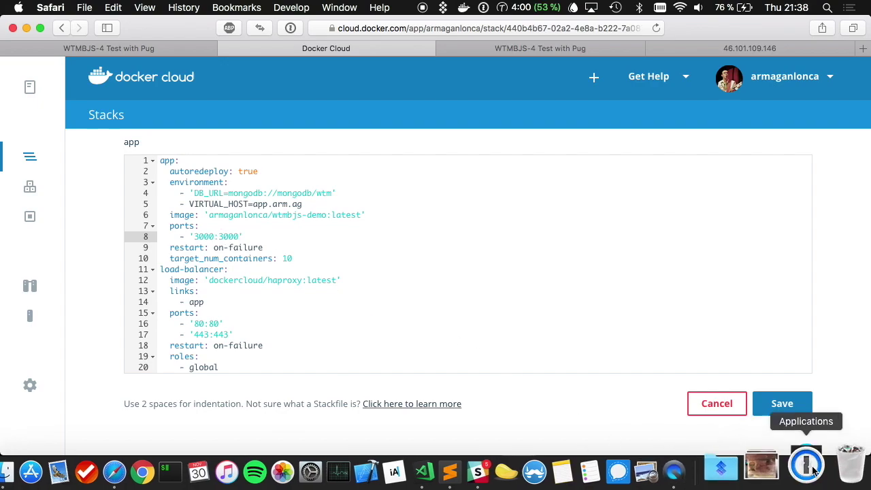
click(778, 403)
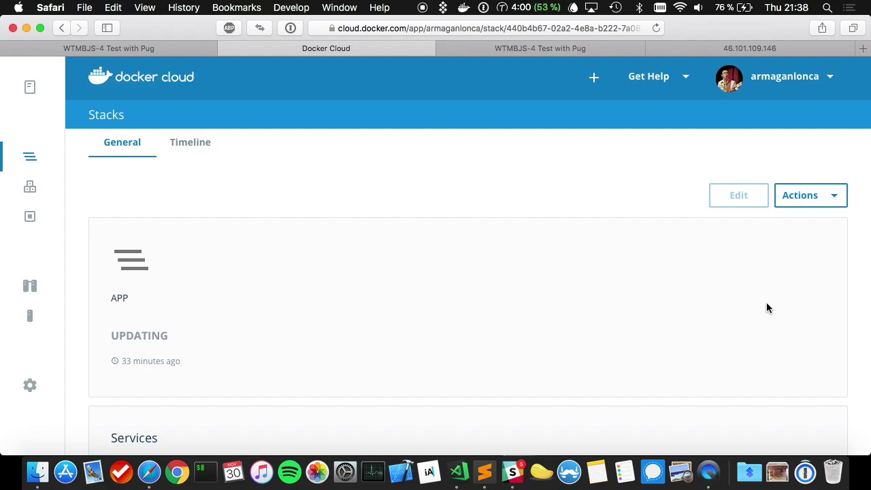
- Redeploy the app service and check the stack's timeline
scroll(251, 331, down, 4)
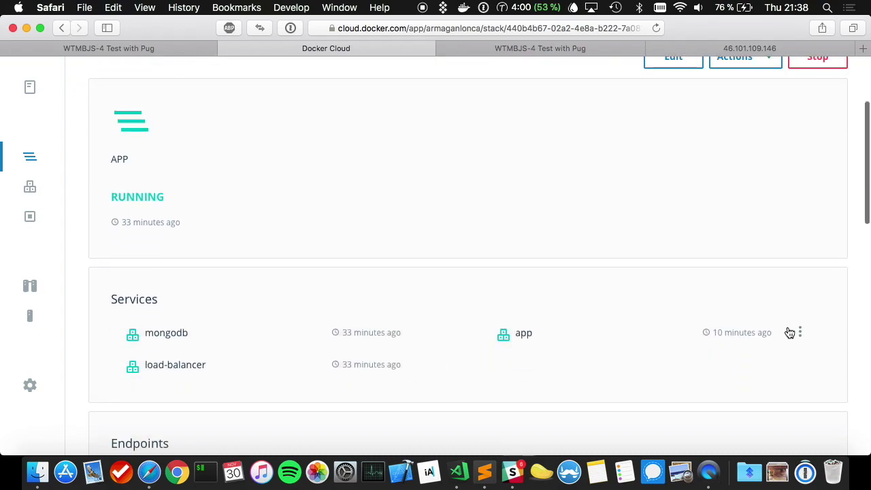
click(800, 332)
click(757, 416)
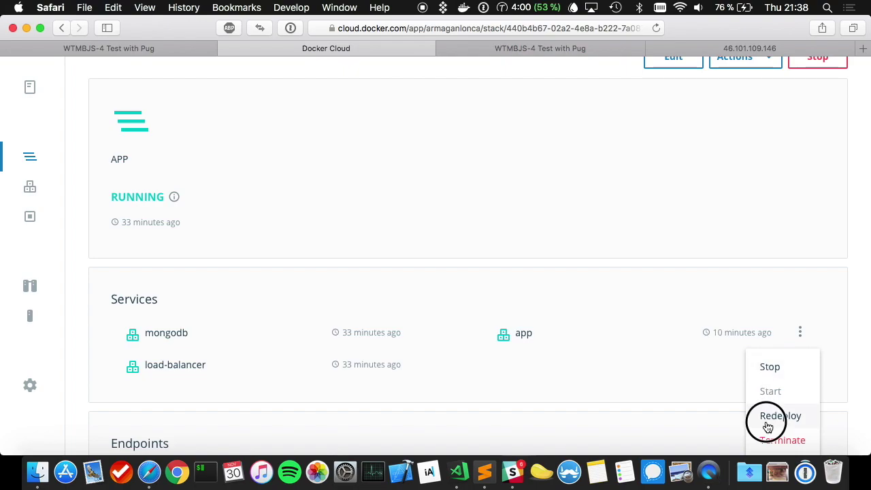
click(612, 255)
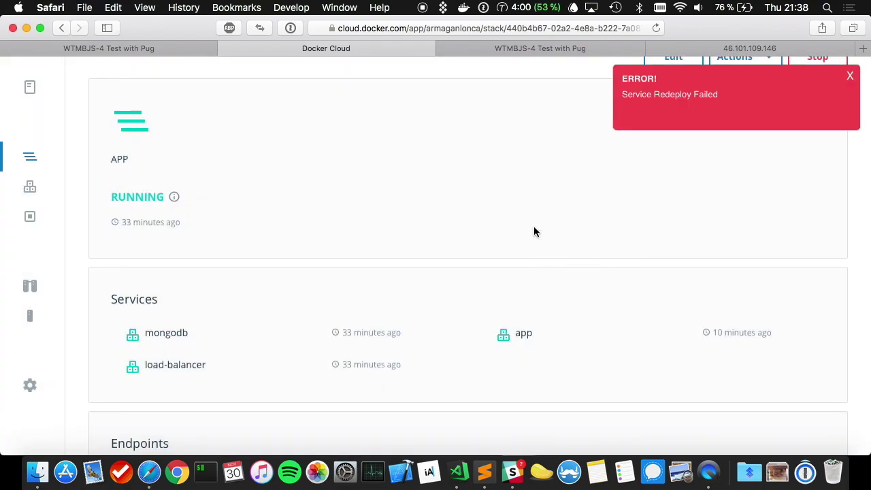
scroll(534, 232, up, 4)
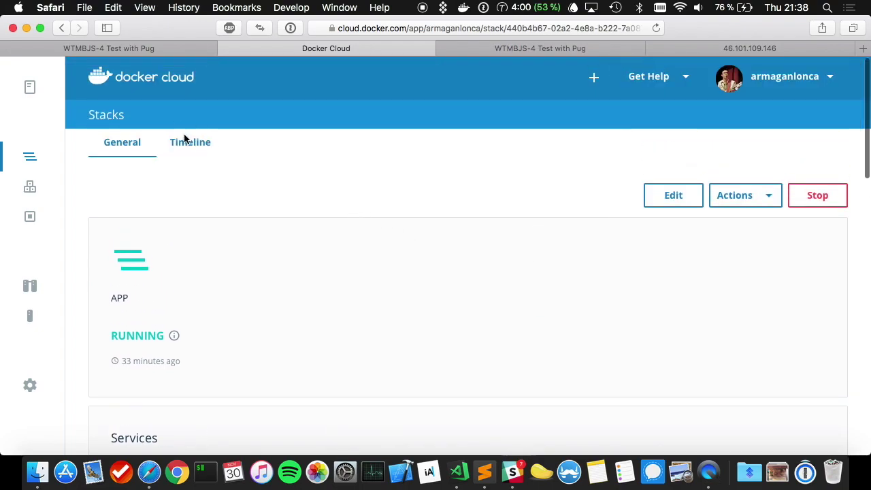
click(185, 141)
click(115, 145)
- Redeploy the app service a second time and recheck the timeline
scroll(610, 416, down, 8)
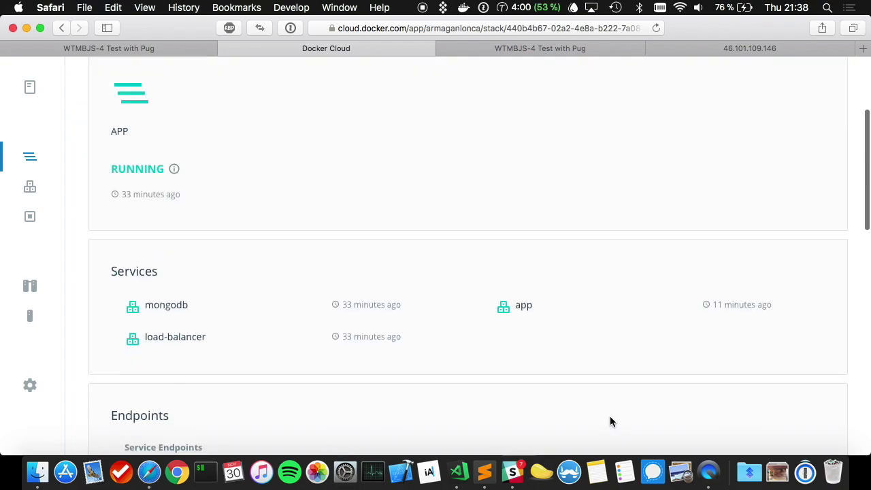
click(801, 154)
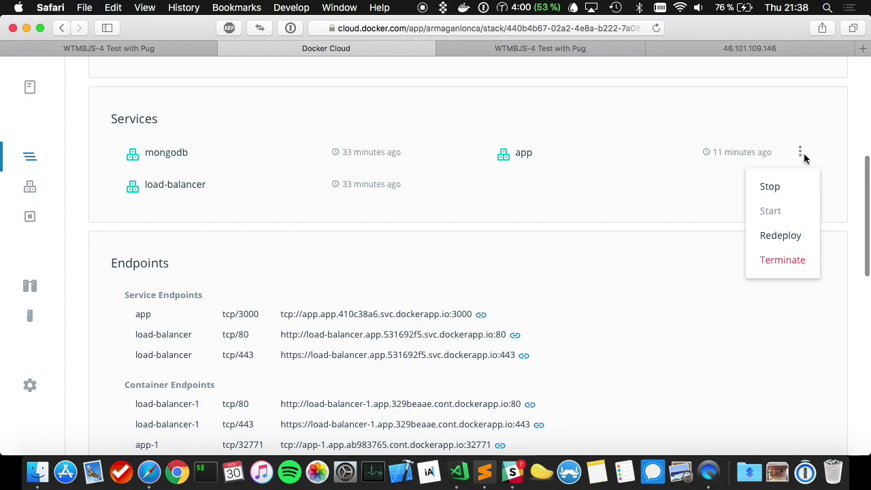
click(766, 236)
click(630, 263)
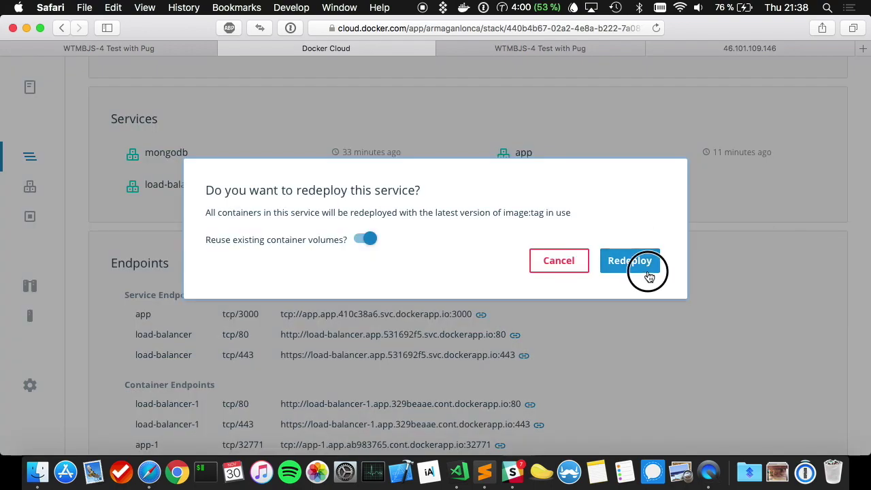
scroll(580, 161, up, 5)
scroll(580, 161, up, 3)
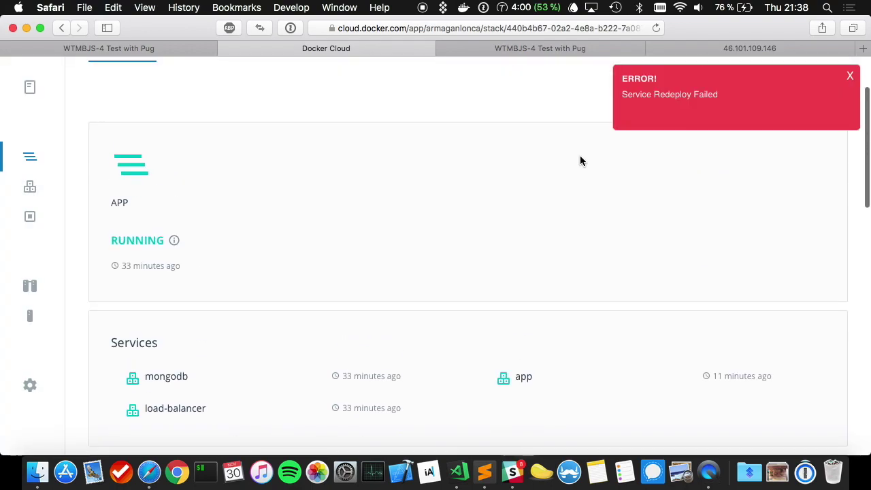
click(209, 150)
click(127, 147)
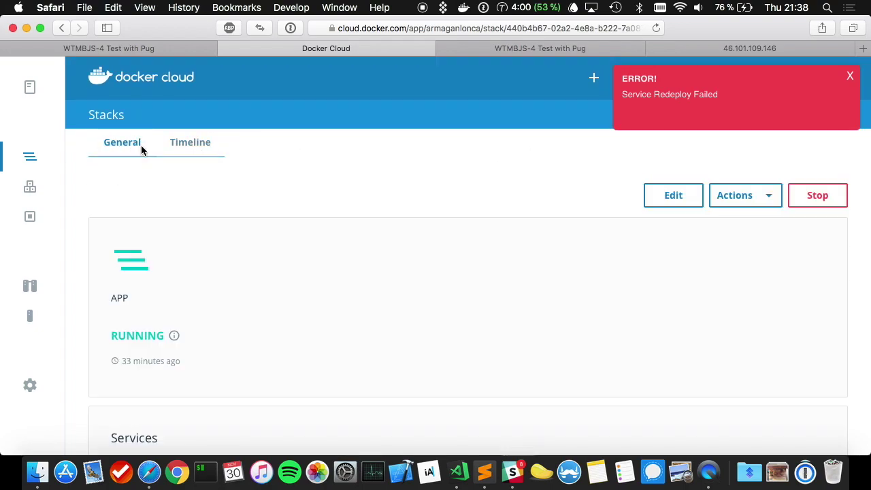
- Redeploy the whole app stack and view its event timeline
click(771, 205)
click(745, 230)
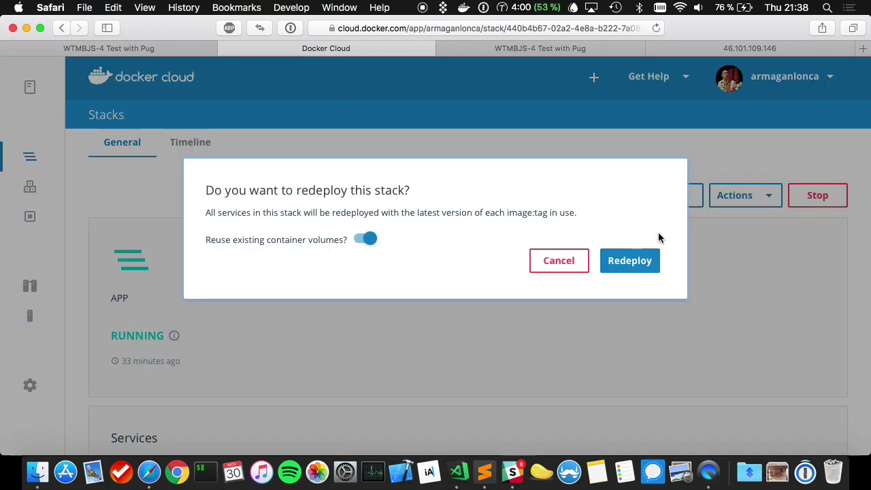
click(627, 262)
scroll(630, 262, down, 3)
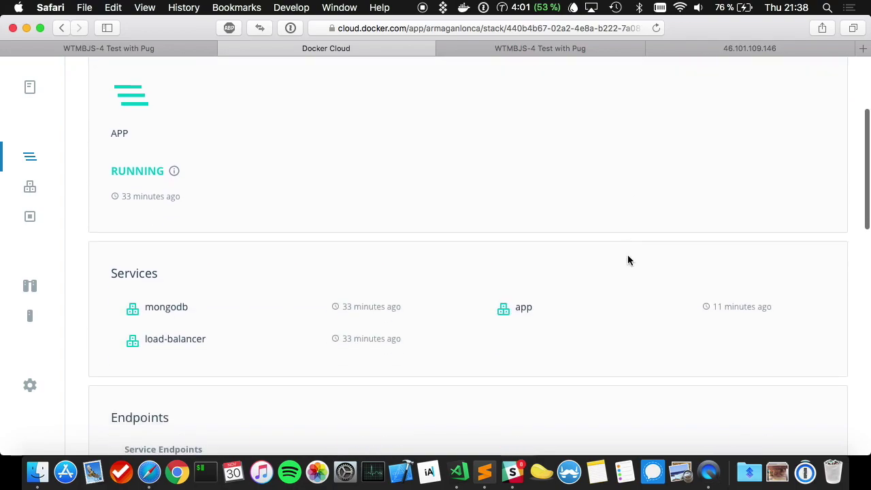
scroll(628, 259, down, 5)
scroll(628, 261, down, 10)
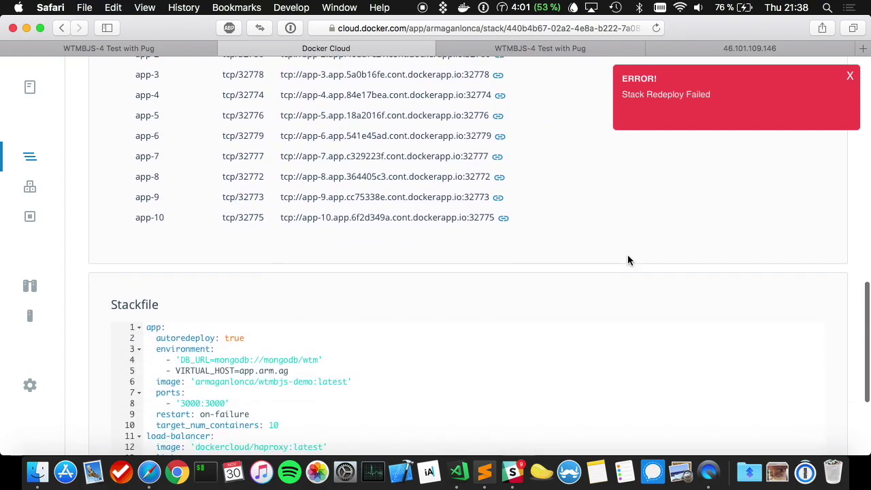
scroll(628, 255, up, 15)
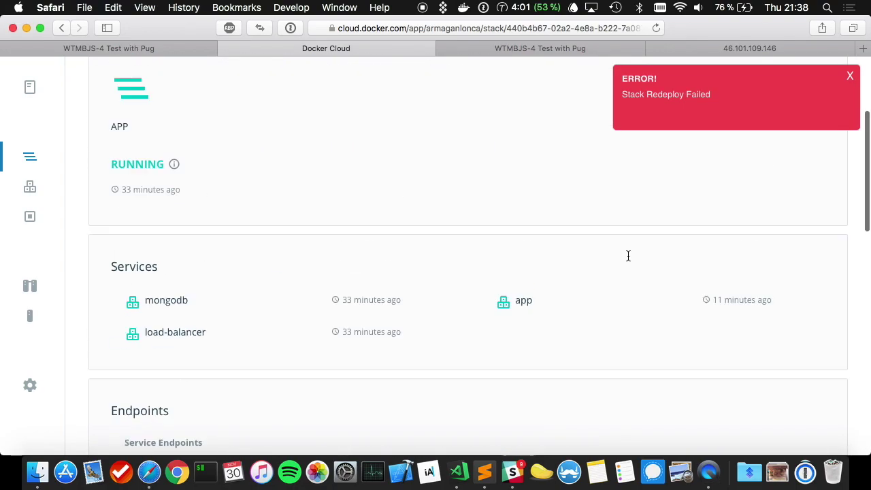
click(179, 143)
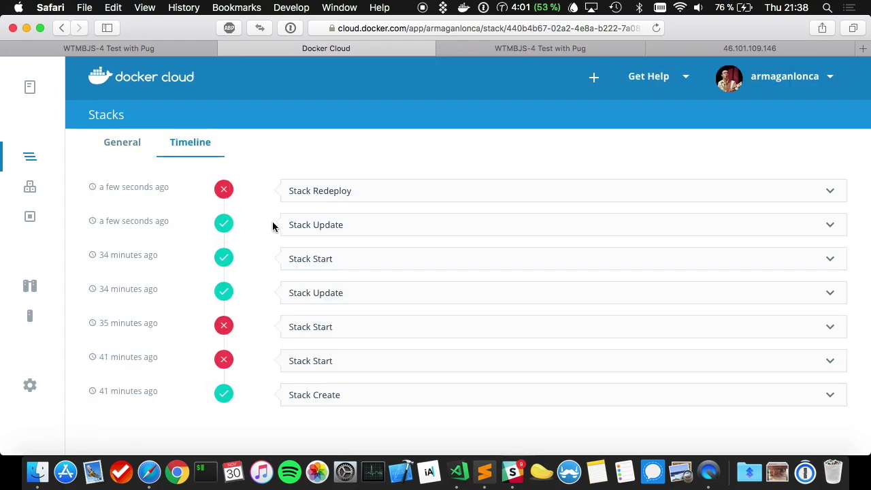
- Expand the failed Stack Redeploy event to read why it failed
click(306, 197)
scroll(367, 263, down, 8)
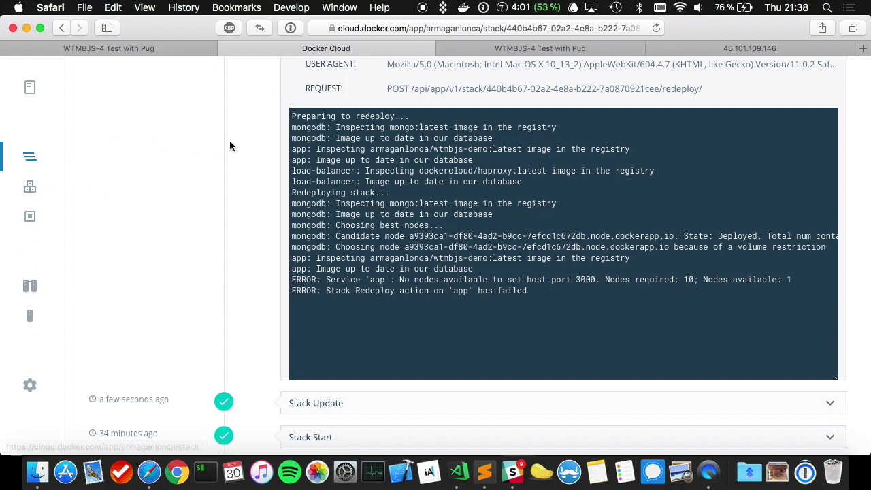
scroll(198, 177, up, 5)
click(122, 149)
- On the app service's page, drag the Scale slider down to far fewer containers
scroll(600, 286, down, 5)
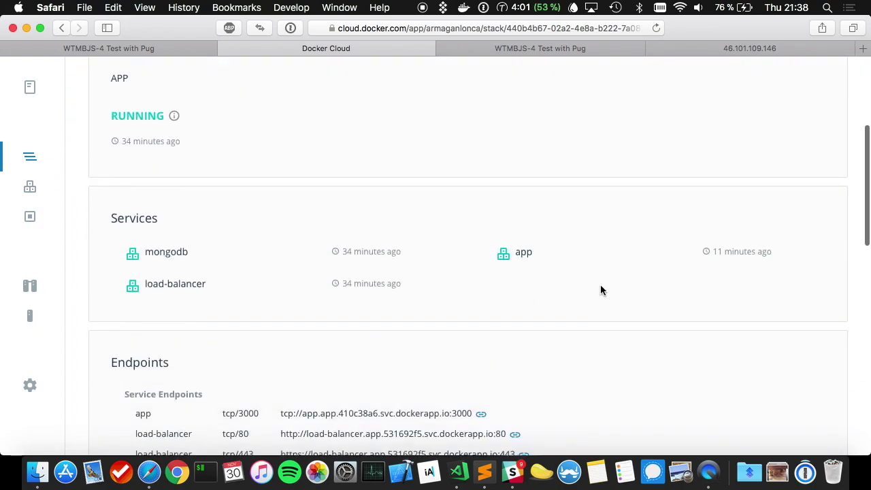
click(522, 191)
scroll(580, 222, up, 3)
scroll(725, 108, down, 3)
scroll(725, 109, up, 5)
drag(785, 117, 661, 116)
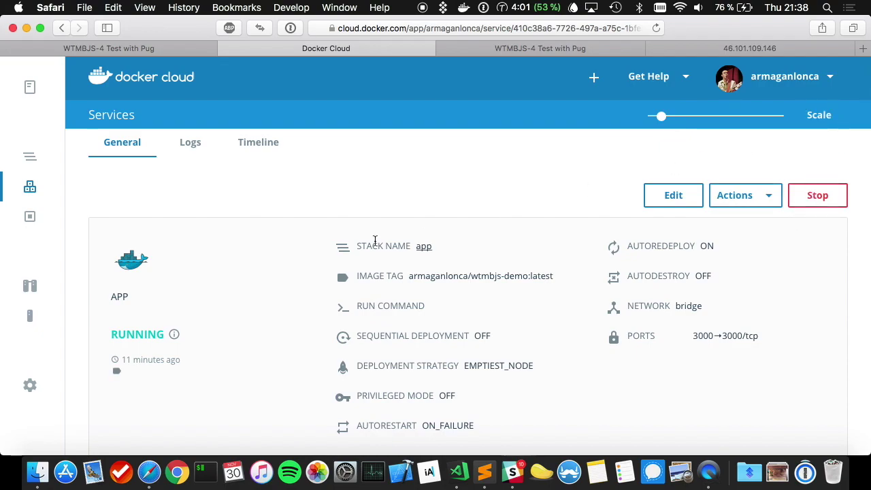
- Redeploy the app service from its Actions menu
scroll(529, 249, down, 10)
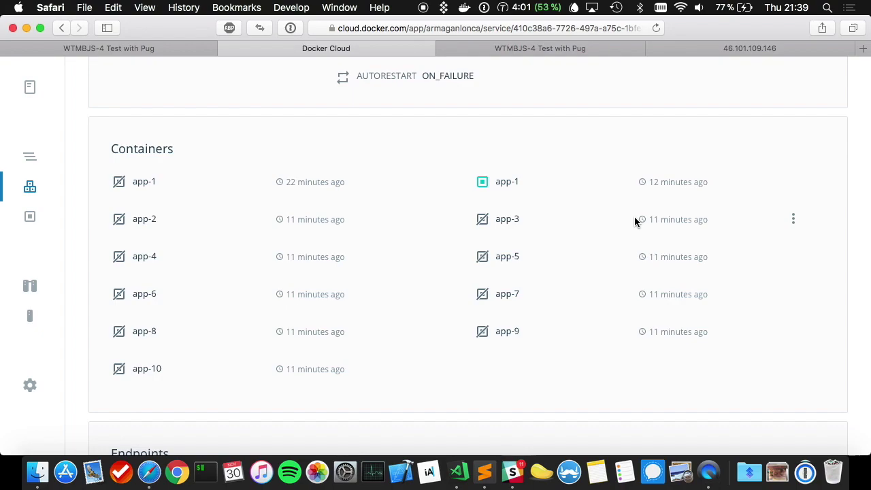
scroll(636, 228, up, 10)
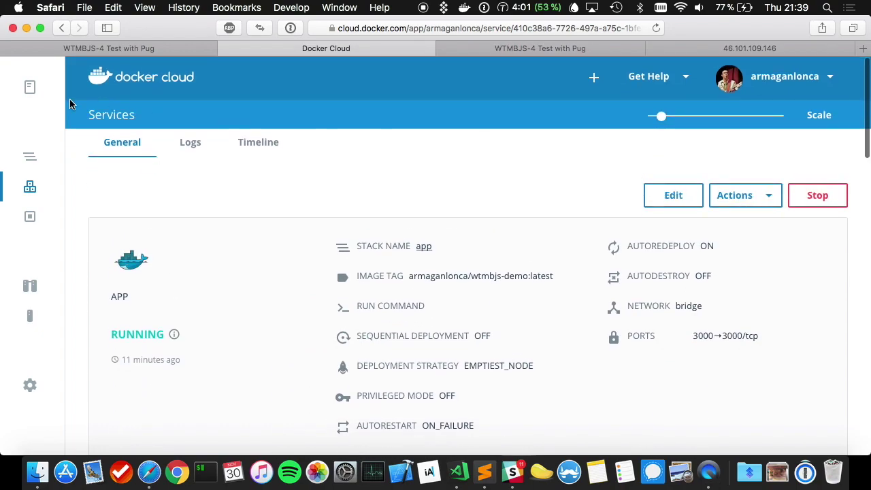
click(749, 203)
click(752, 232)
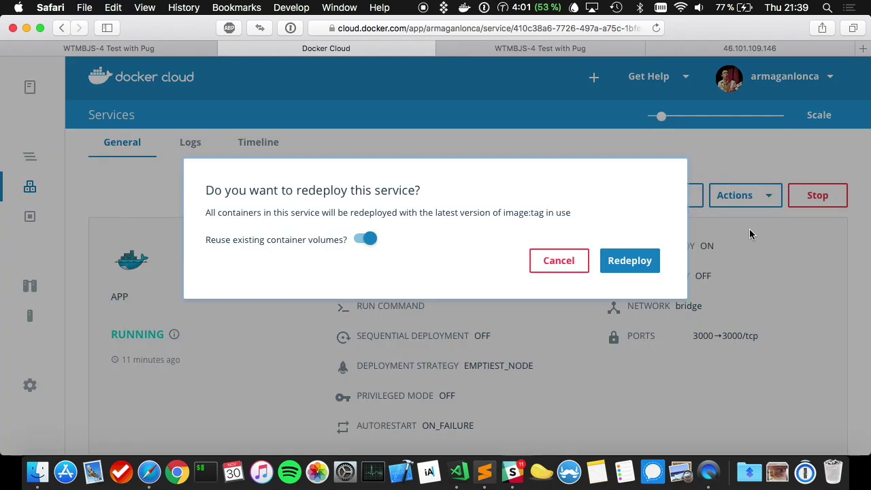
click(610, 266)
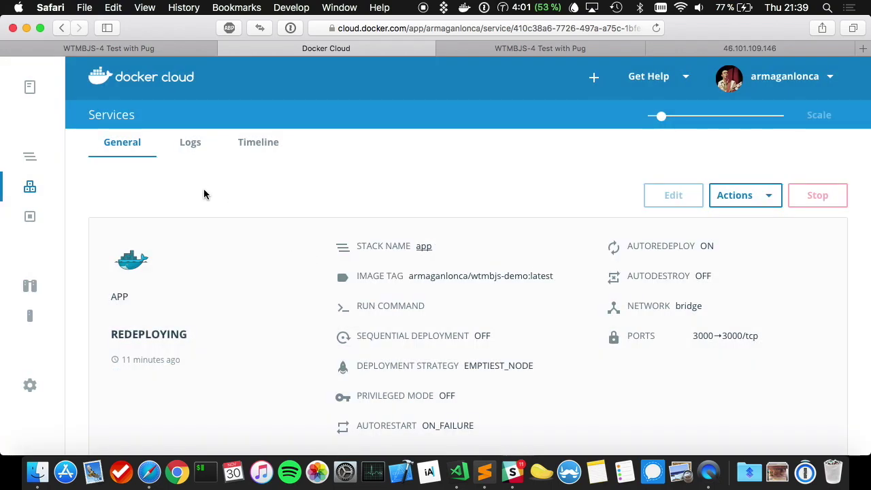
scroll(210, 214, down, 3)
scroll(211, 212, up, 3)
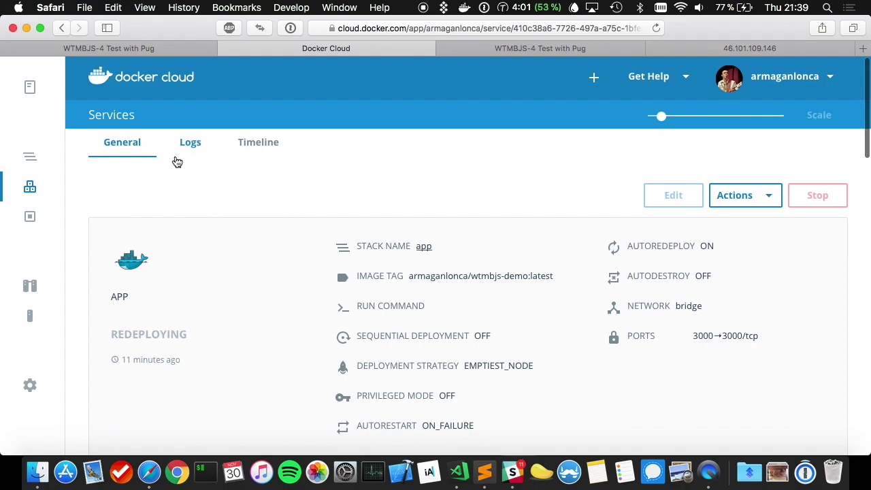
- Expand the Service Redeploy event in the timeline and follow its log
click(253, 151)
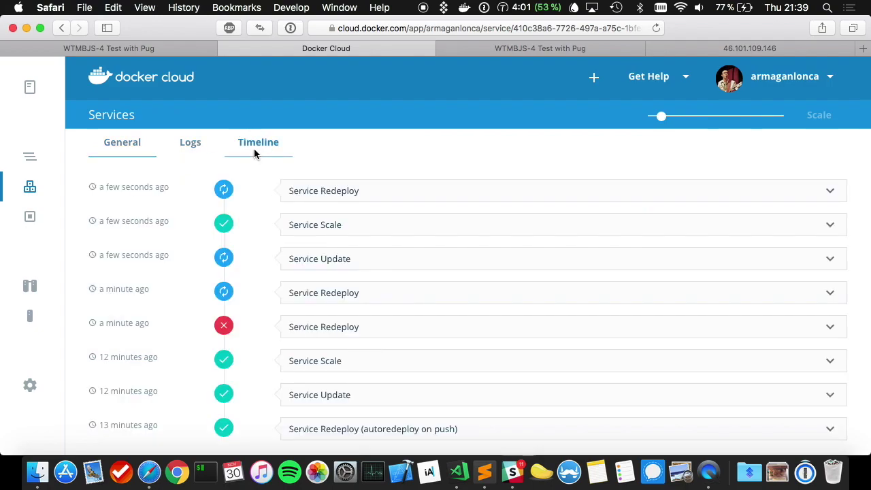
click(408, 191)
scroll(475, 206, down, 1)
scroll(475, 206, down, 2)
scroll(475, 206, down, 3)
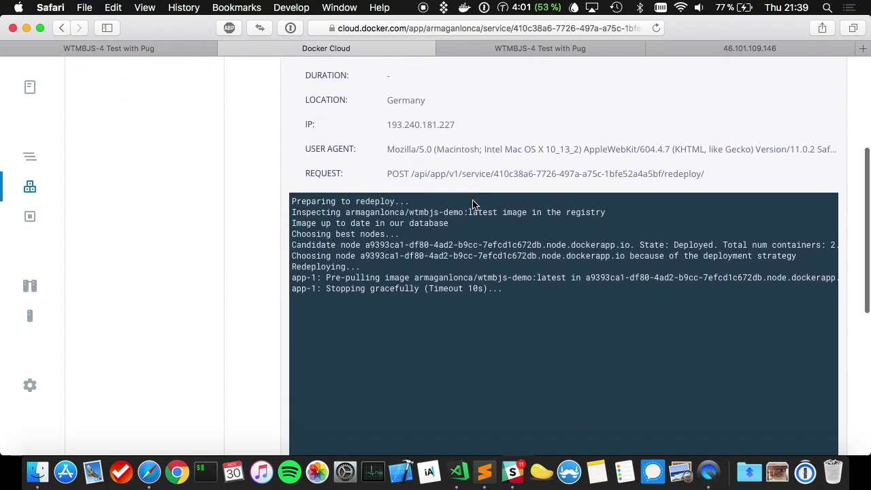
scroll(475, 206, down, 2)
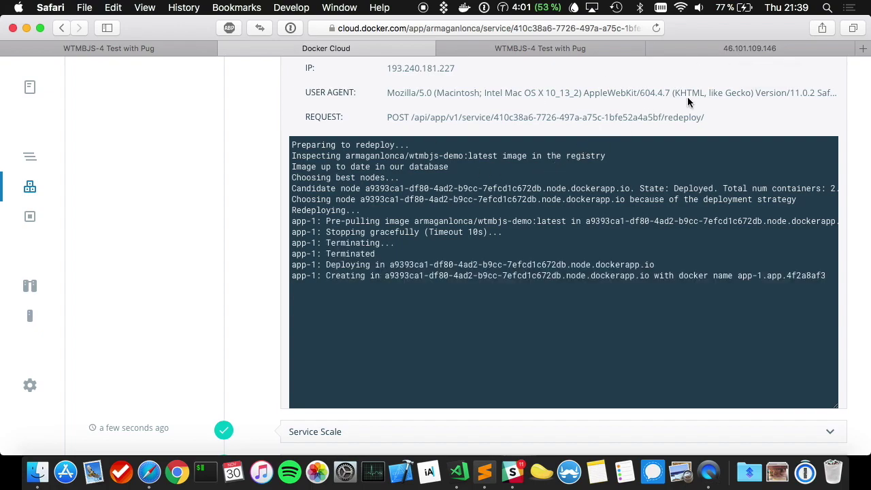
- Reload the 46.101.109.146 tab, then load 46.101.109.146:3000 instead
click(722, 54)
key(super+r)
key(super+l)
key(Right)
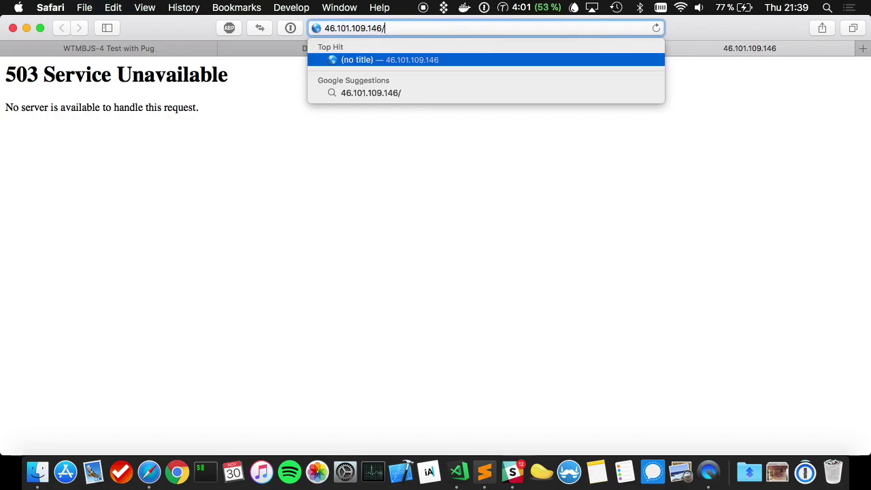
text(:3000)
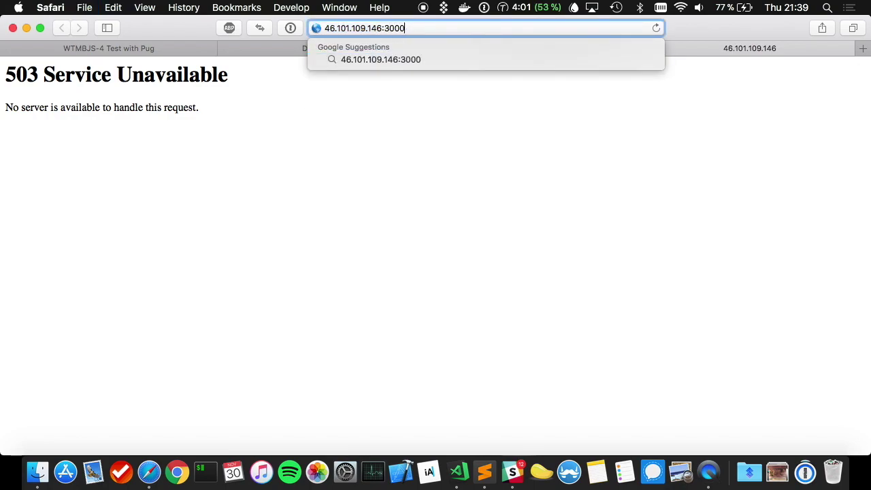
key(Return)
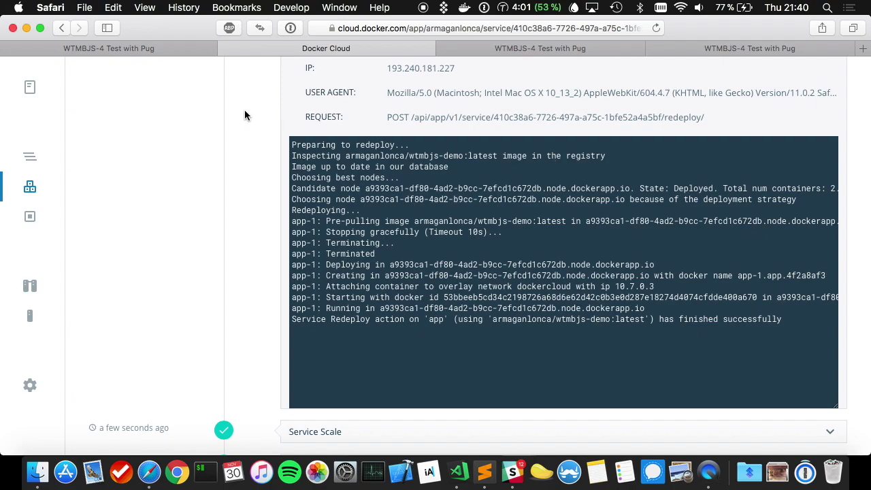
- Go to the app stack's details page
click(45, 162)
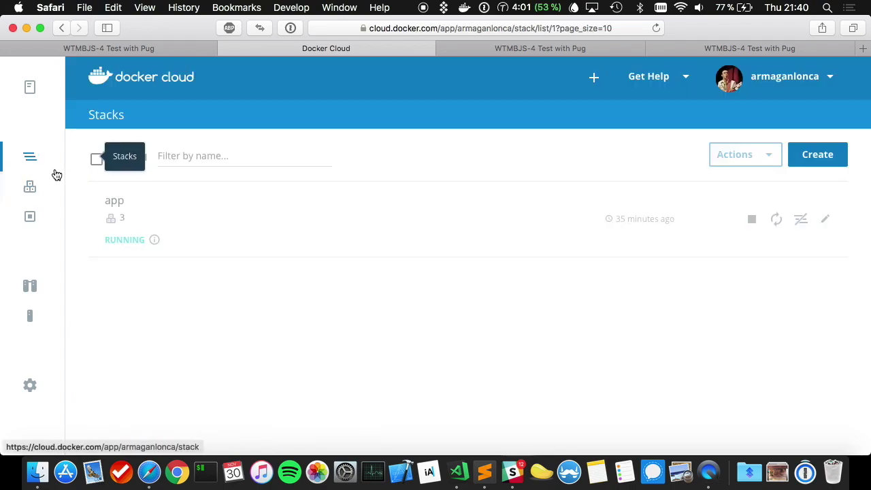
click(164, 230)
scroll(312, 265, down, 10)
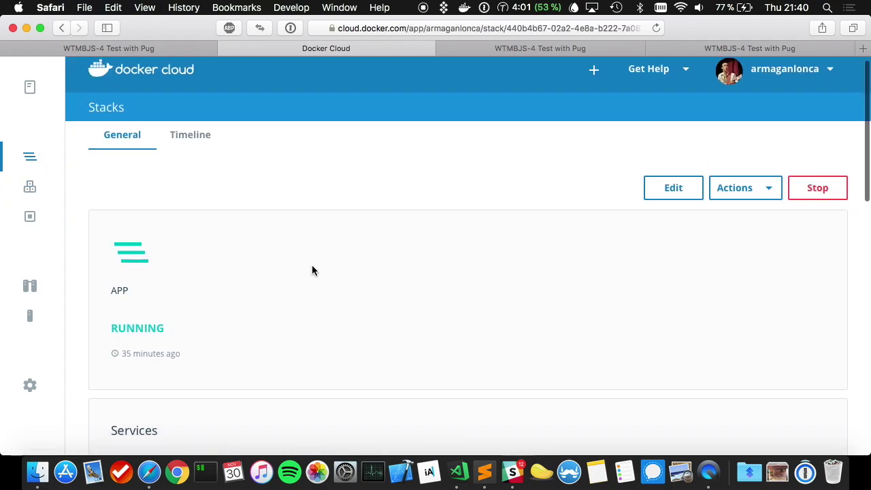
scroll(312, 265, up, 3)
scroll(312, 270, down, 5)
scroll(370, 266, up, 9)
- Remove ':3000' from the Stackfile's port mapping, save, and check Slack for the redeploy result
click(672, 126)
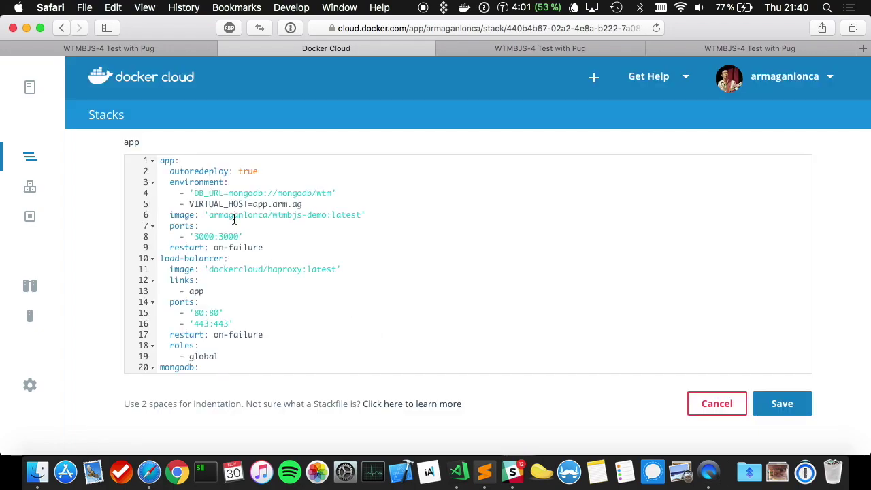
double_click(227, 235)
key(BackSpace)
key(BackSpace)
click(778, 413)
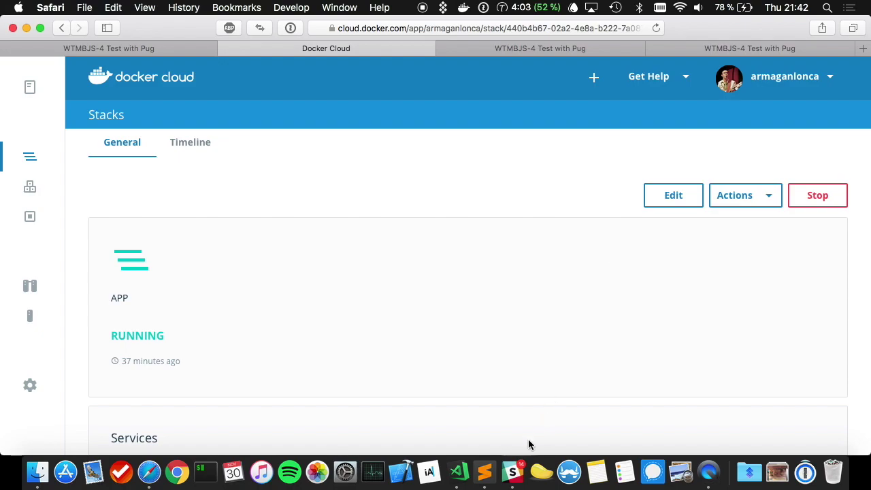
click(512, 472)
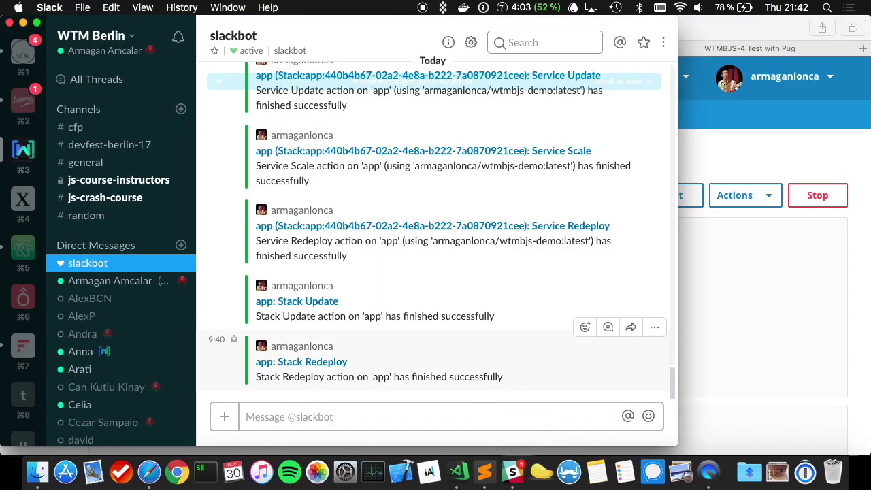